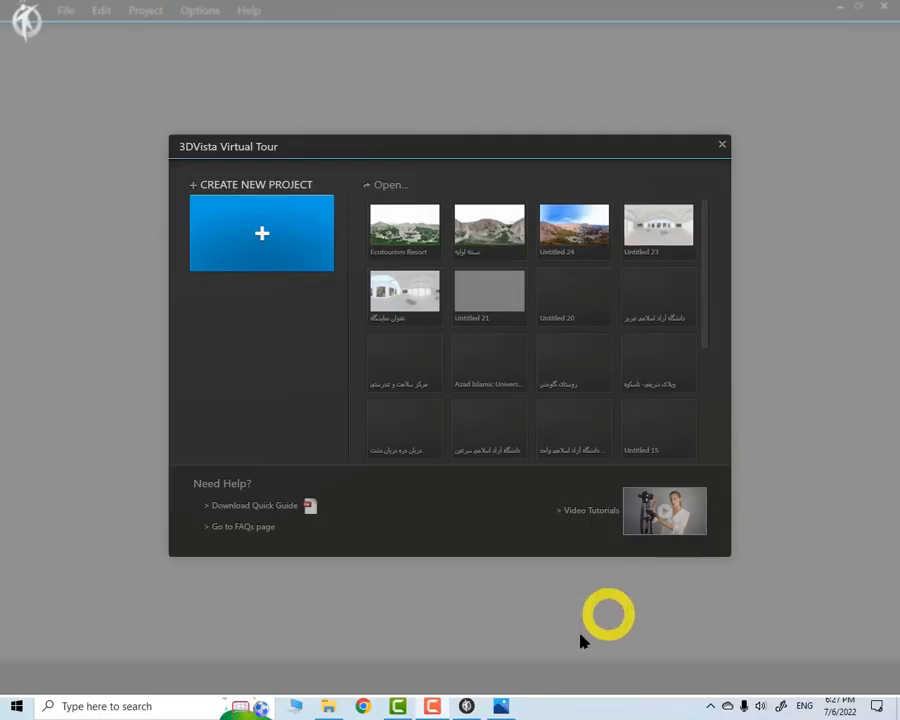
- View the minimum setup requirements image, return to 3DVista Virtual Tour and create a new project with the Basic skin in the Empty style
click(503, 708)
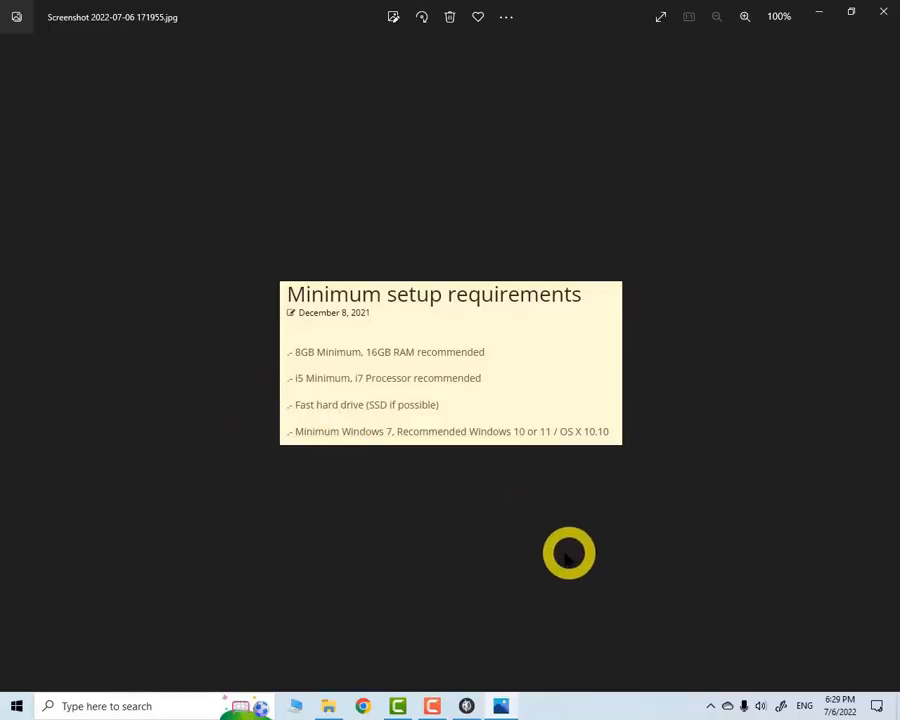
click(467, 702)
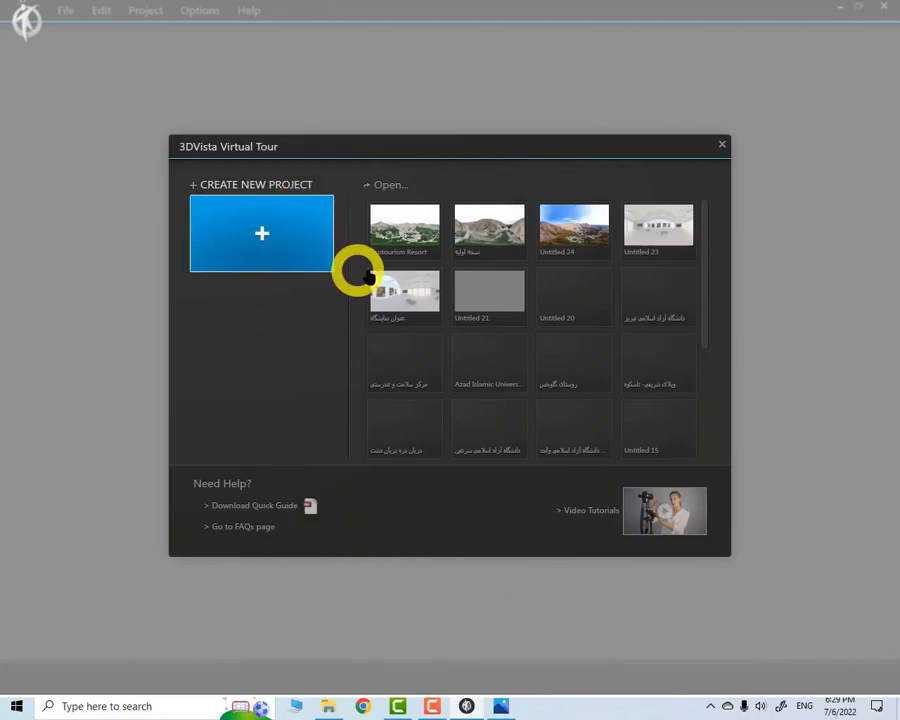
click(259, 234)
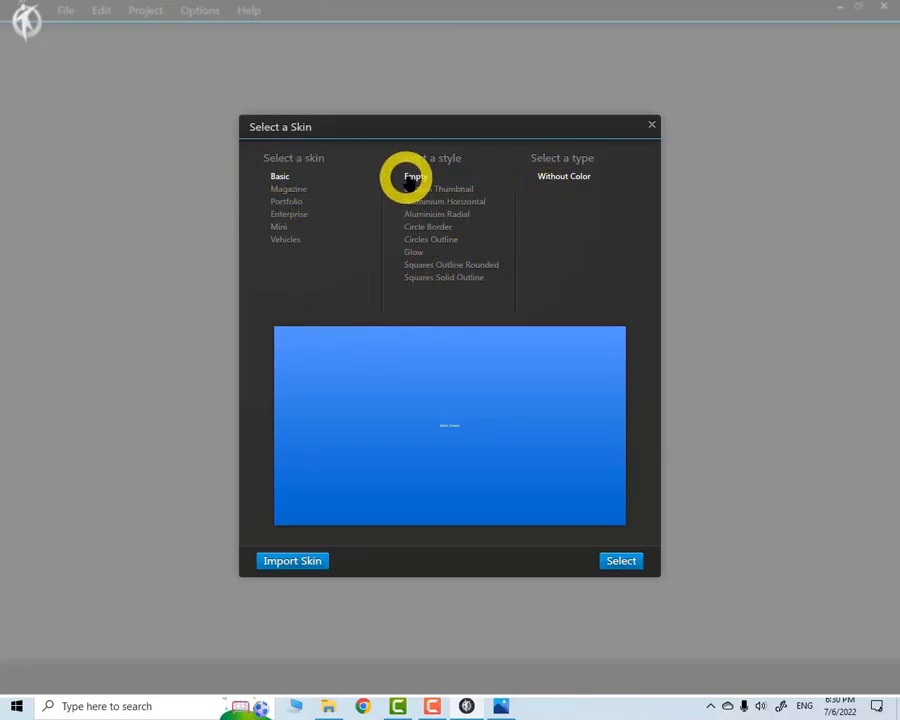
click(621, 561)
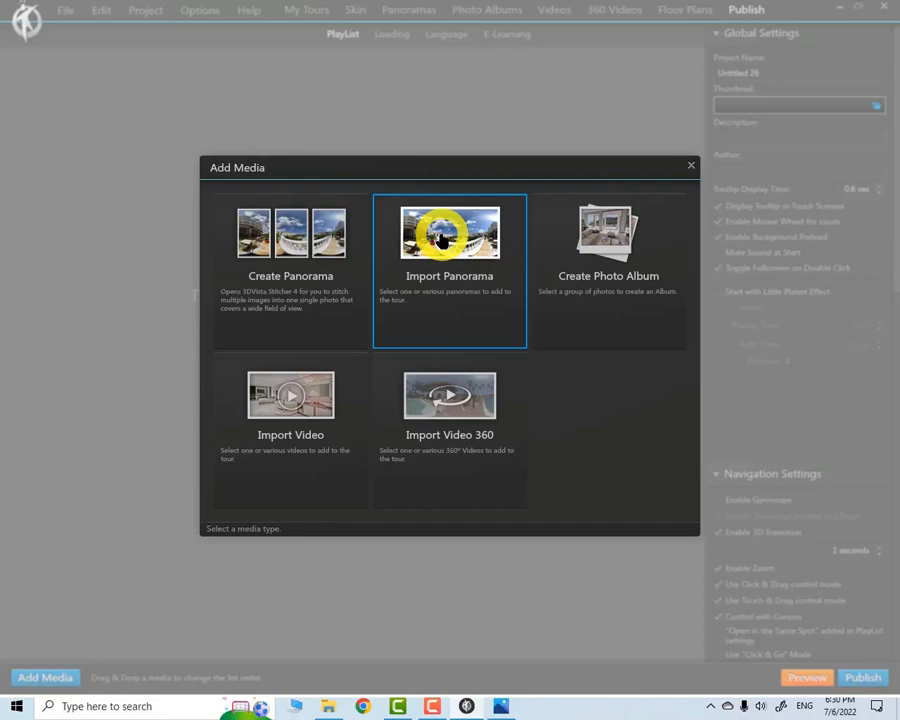
- Import 360_0132_Stitch_XHC.JPG as a standard panorama from New folder > Orginal Panorama on drive D, applying gyroscope data to all panoramas
click(441, 238)
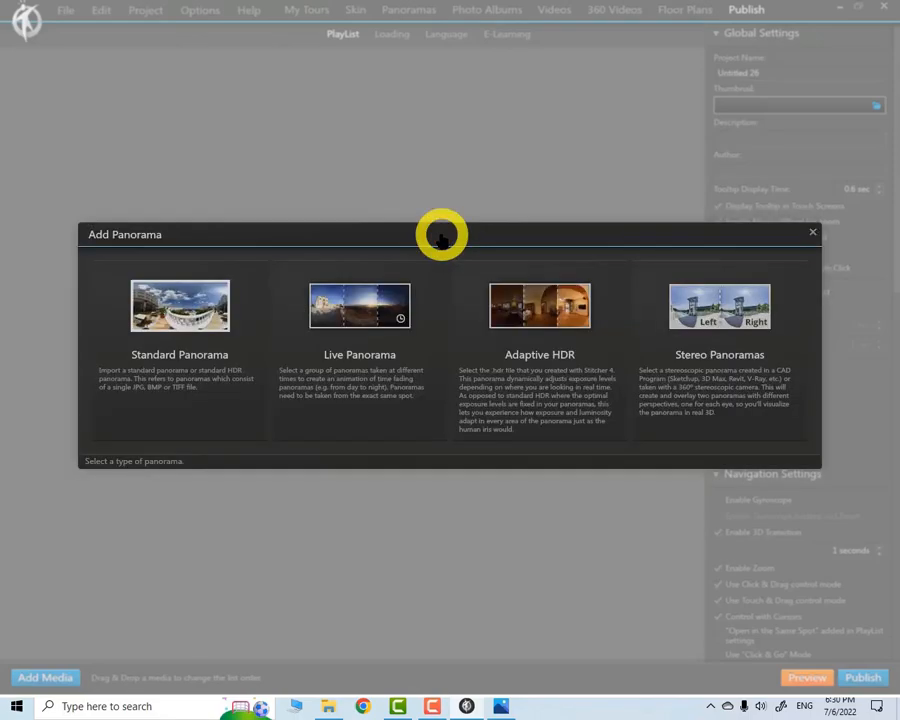
click(184, 317)
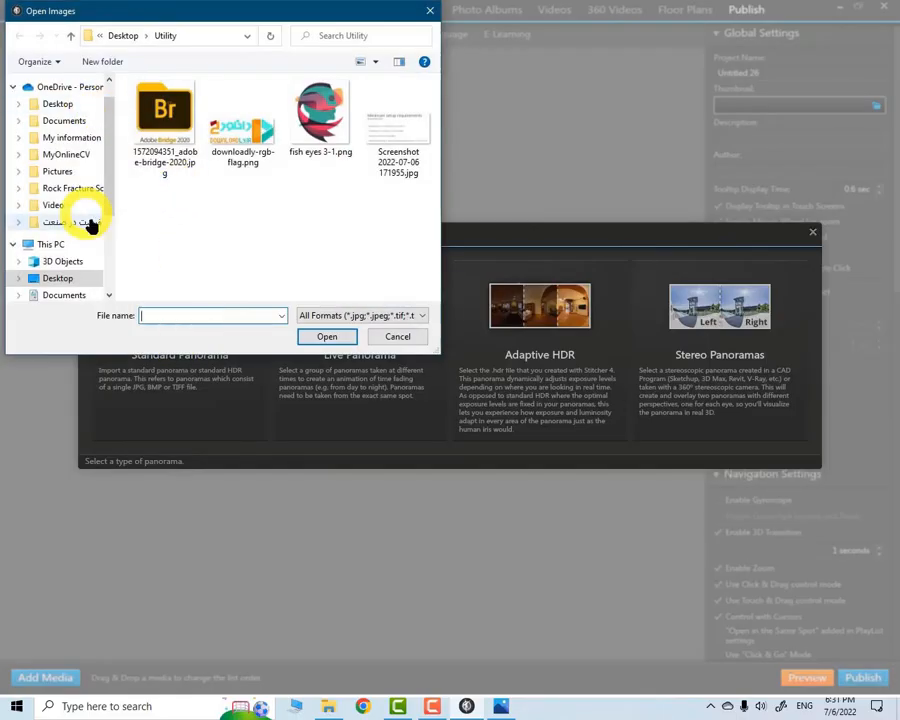
click(52, 244)
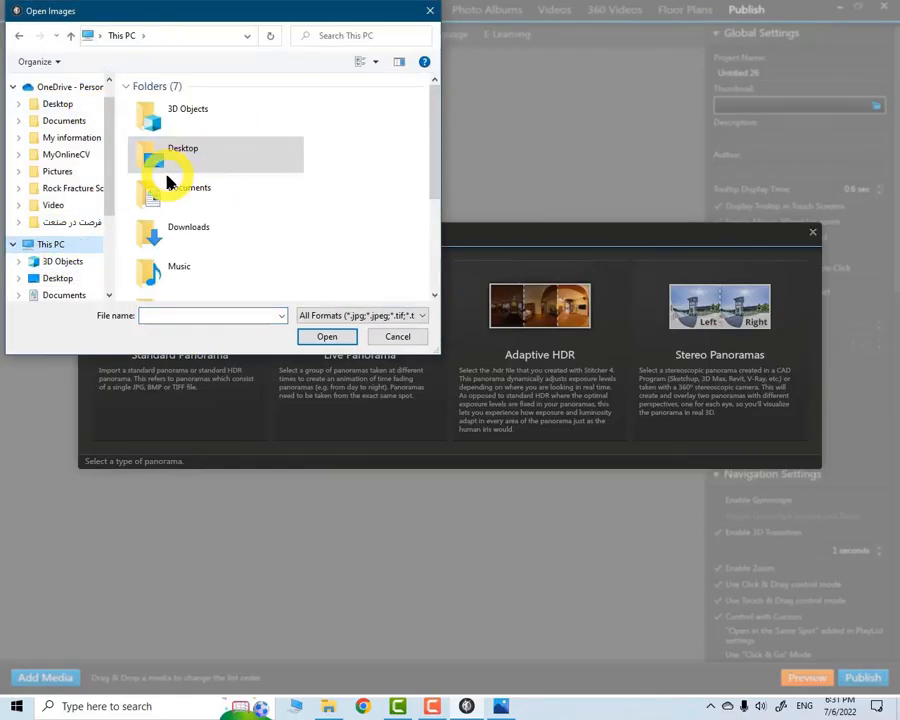
scroll(200, 230, down, 3)
double_click(227, 279)
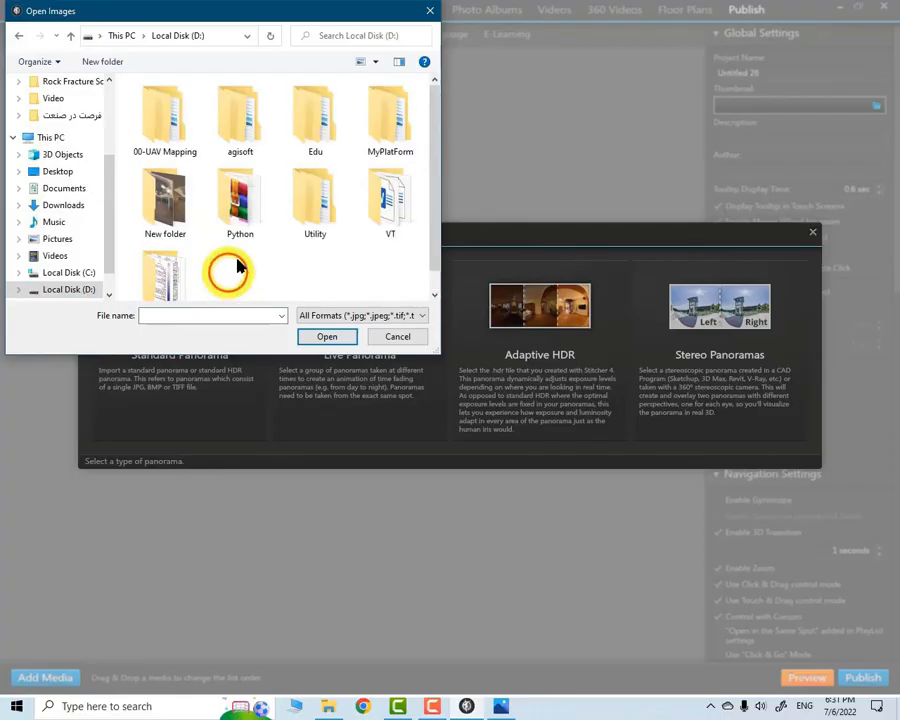
scroll(260, 244, down, 1)
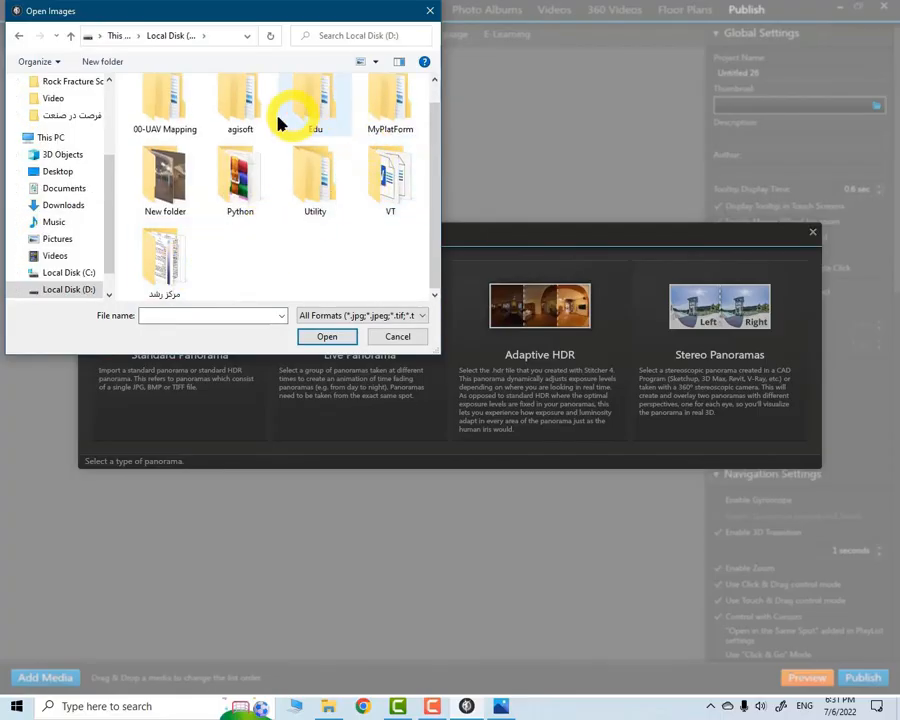
double_click(162, 192)
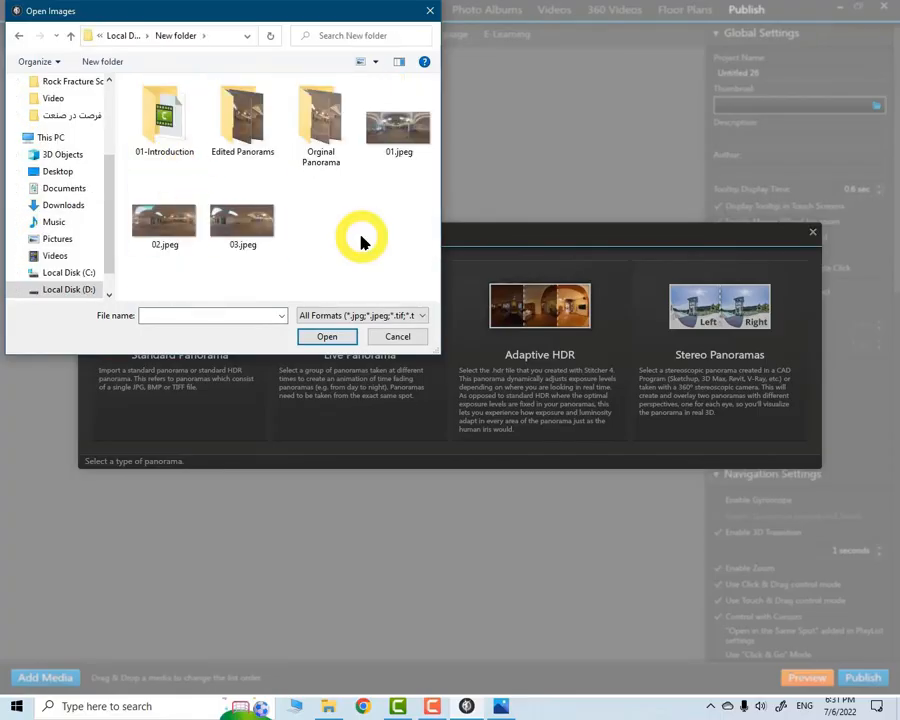
double_click(320, 122)
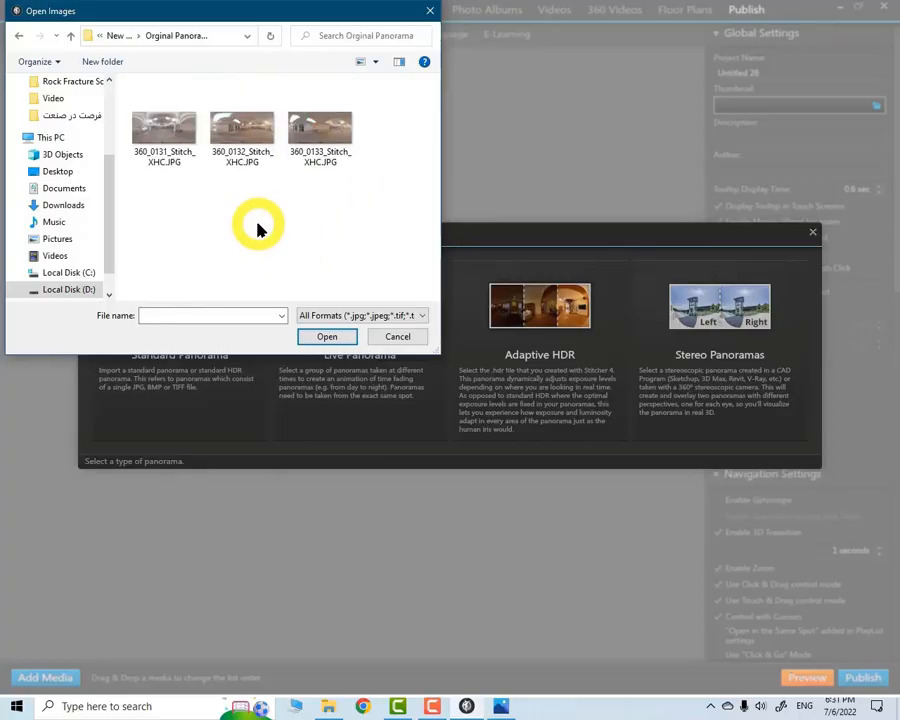
click(241, 140)
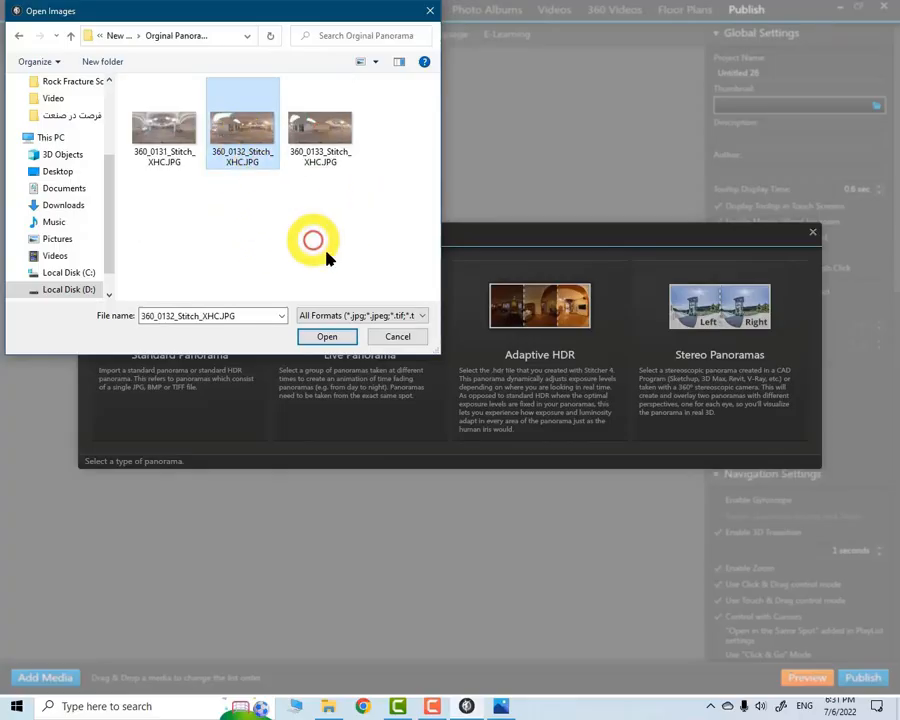
click(322, 340)
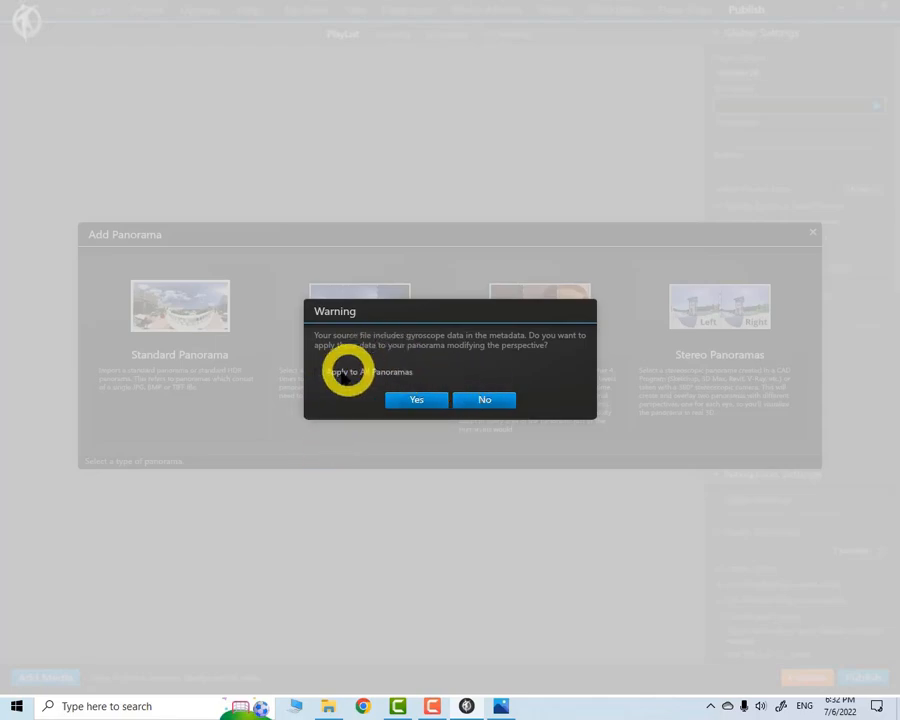
click(319, 372)
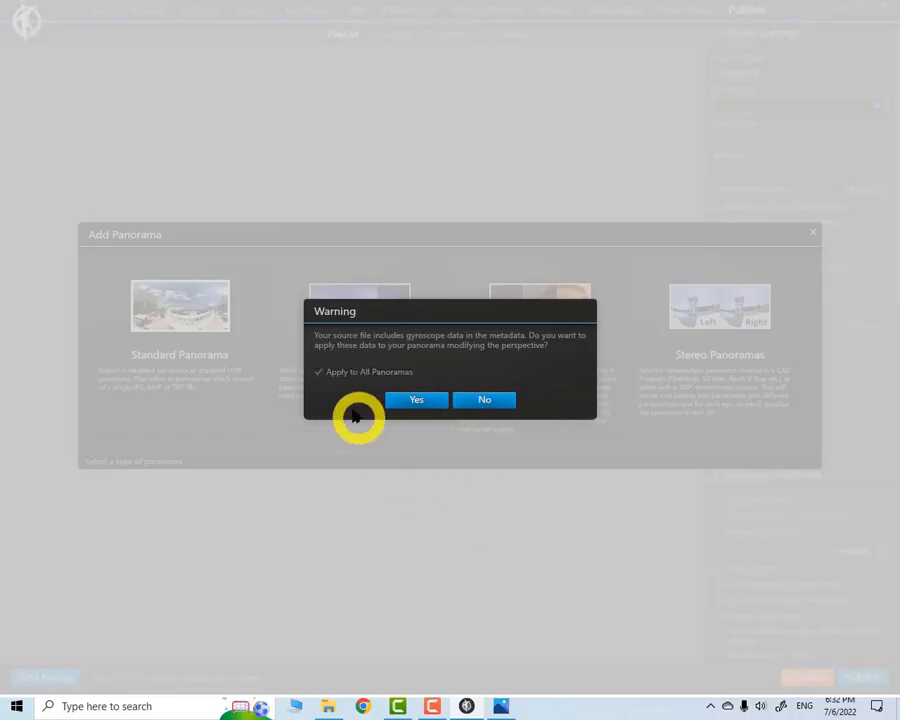
click(408, 400)
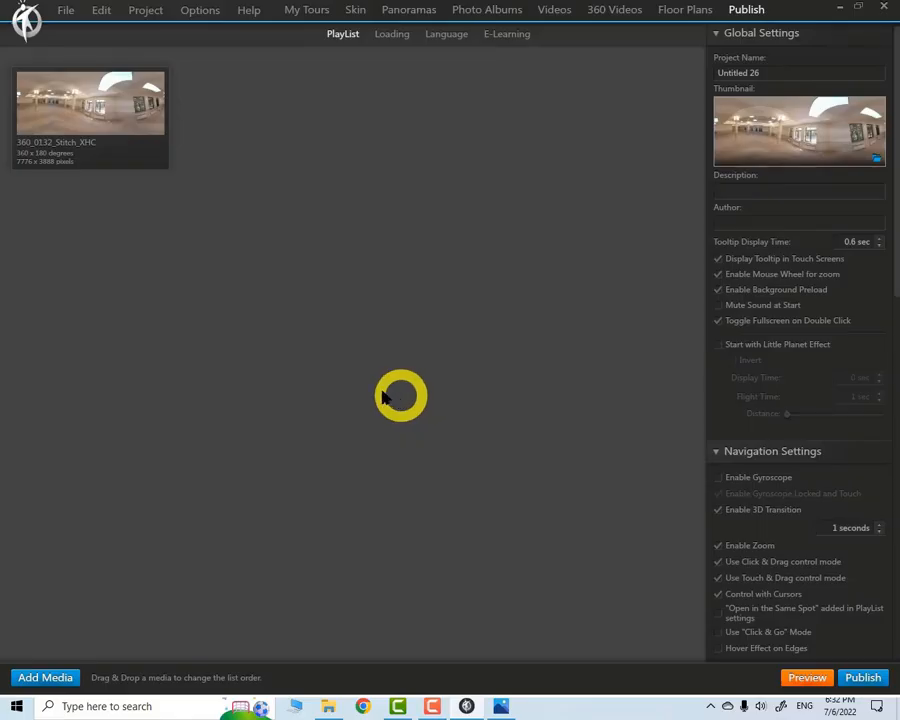
- Look around the imported 360_0132_Stitch_XHC panorama and delete it from the project
double_click(97, 115)
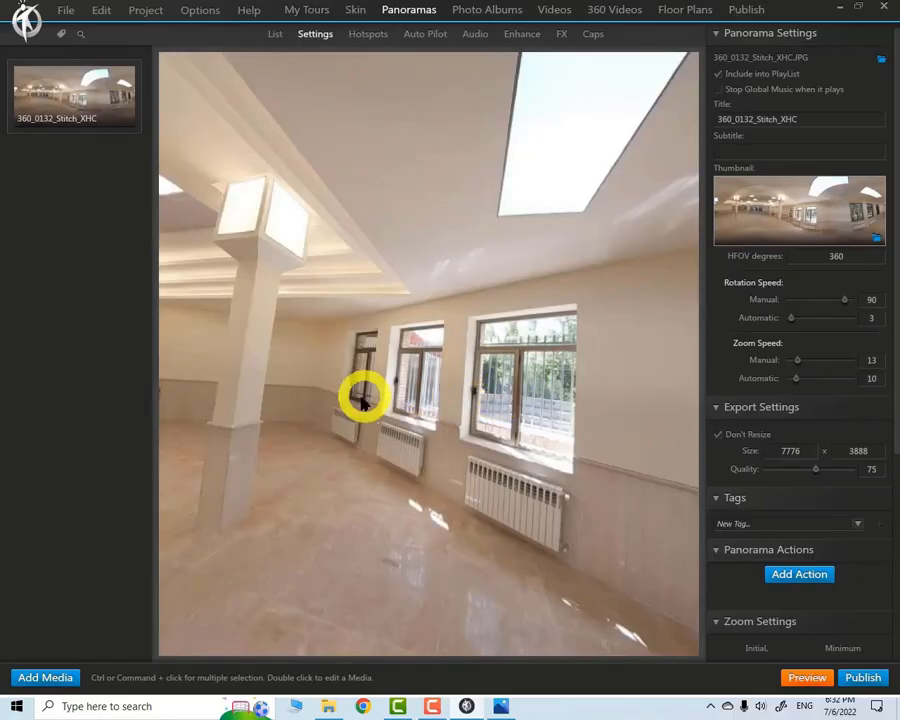
drag(363, 400, 430, 366)
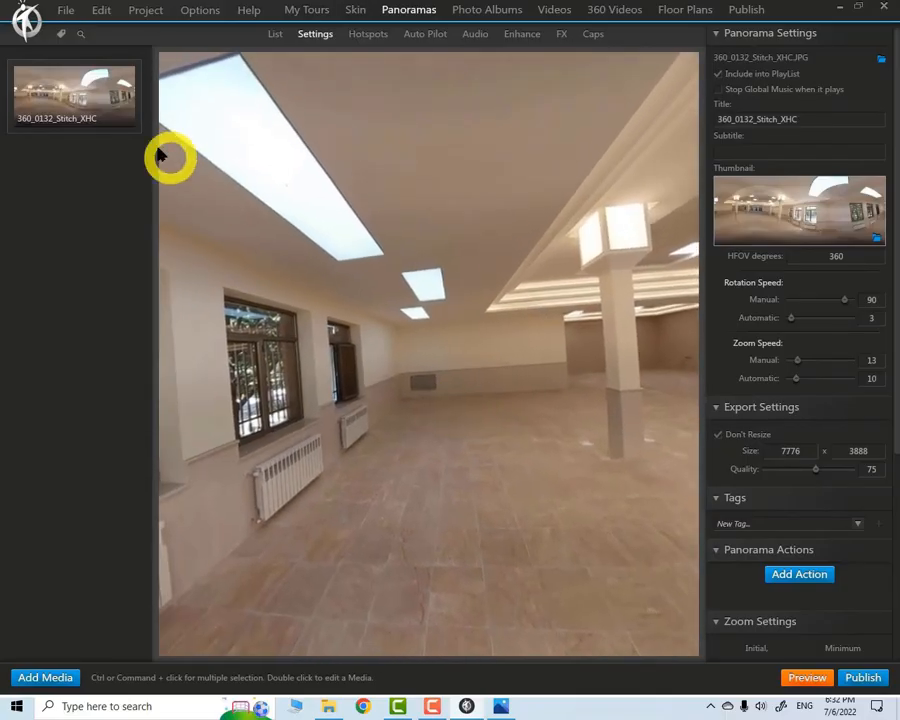
click(275, 33)
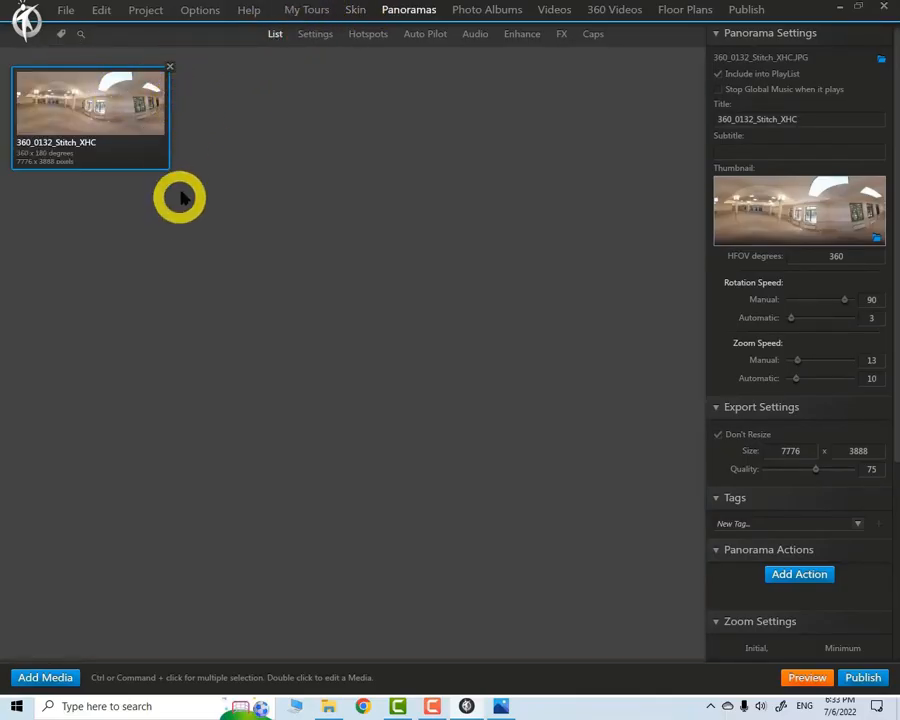
click(170, 68)
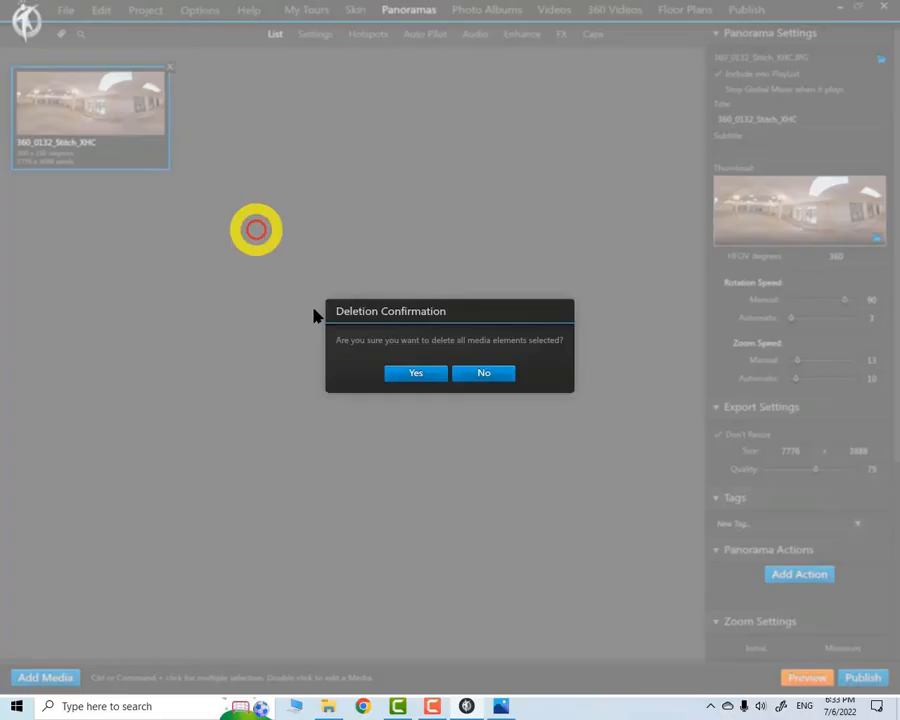
click(420, 372)
- Import 01.jpeg, 02.jpeg and 03.jpeg from New folder as standard panoramas
click(352, 388)
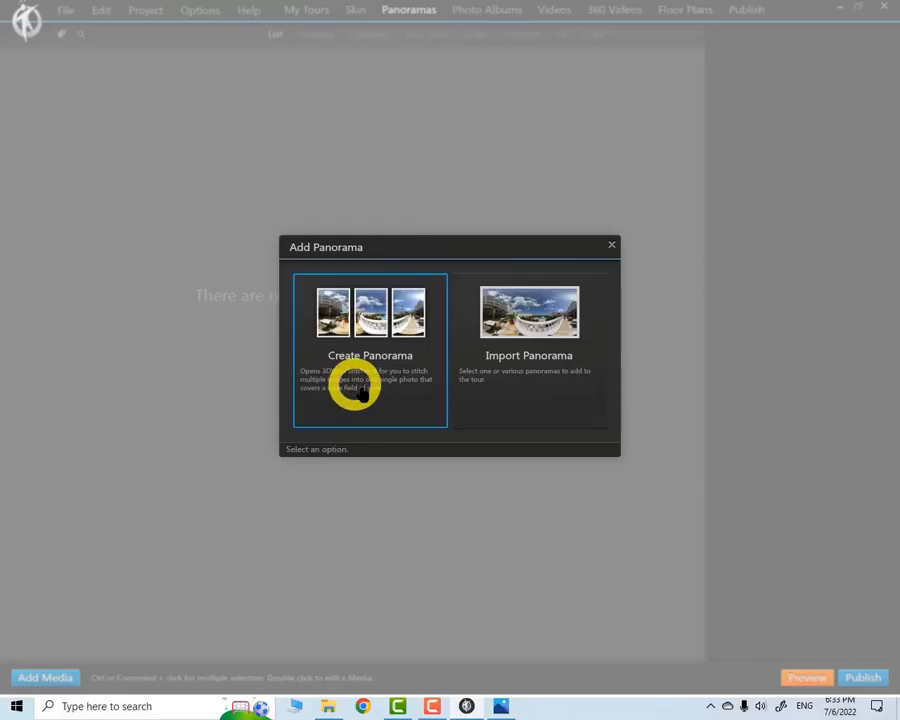
click(522, 316)
double_click(141, 297)
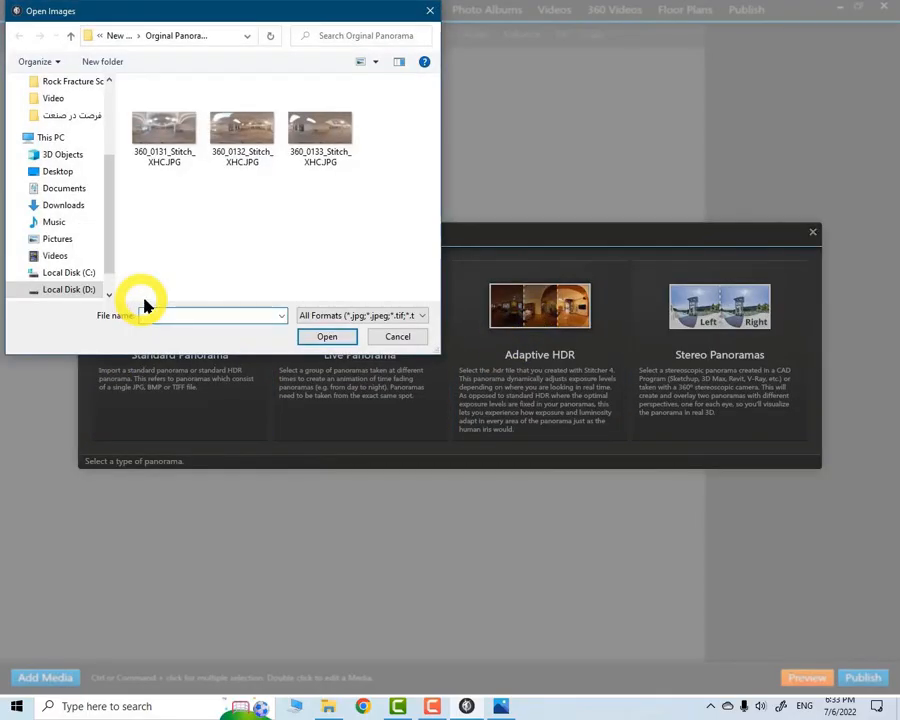
click(71, 37)
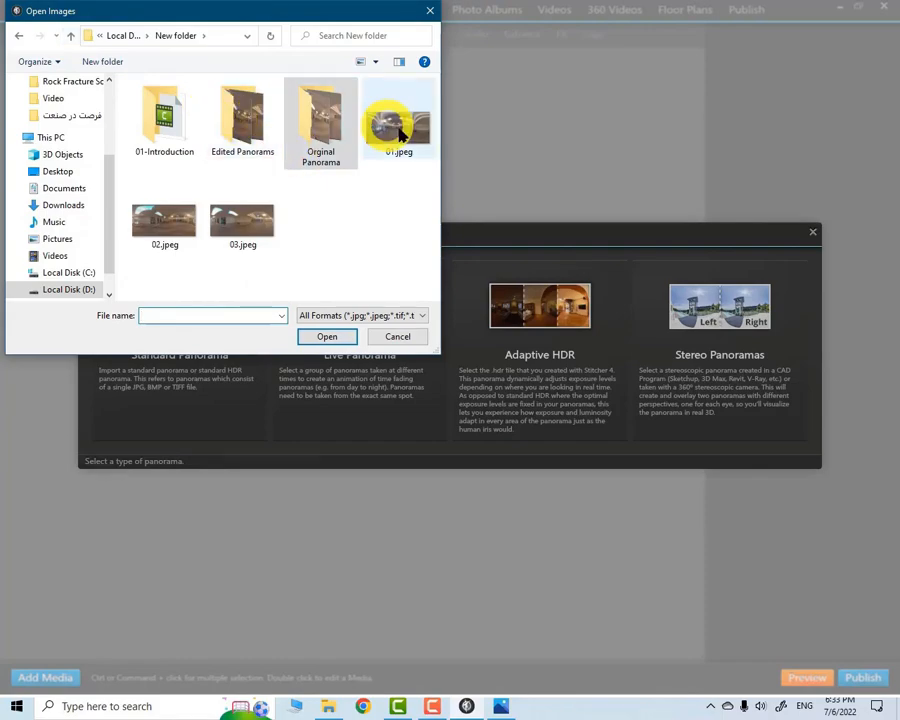
click(394, 125)
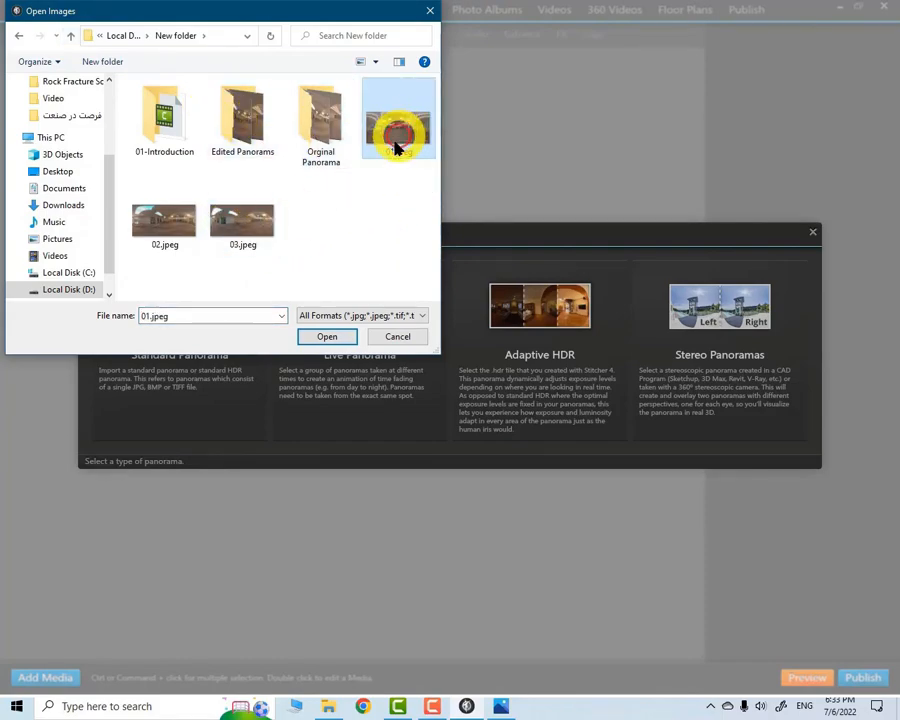
shift+click(249, 226)
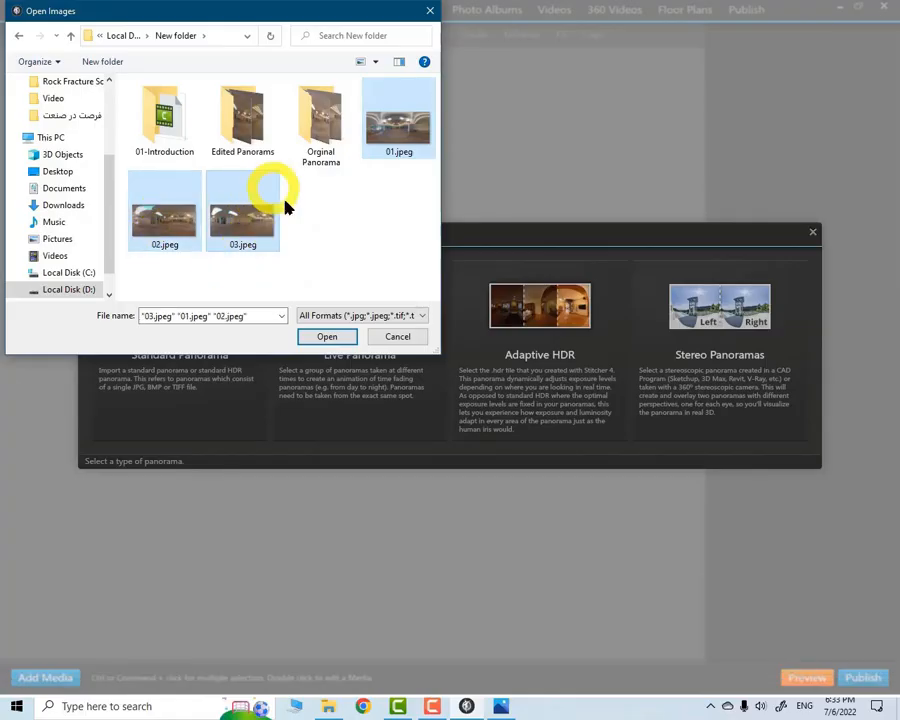
click(328, 337)
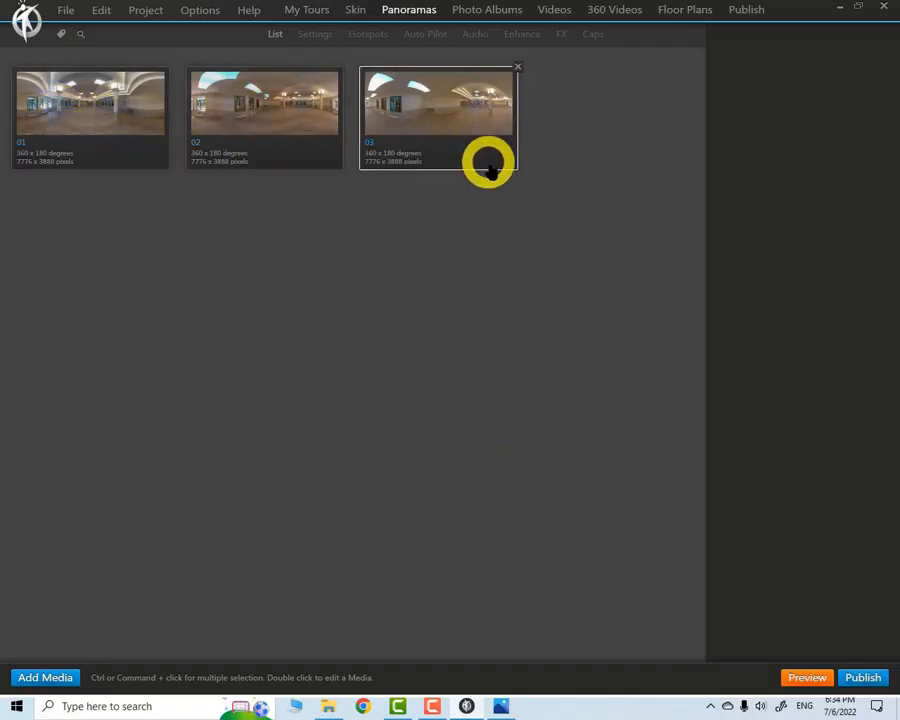
- Rearrange the publishing playlist to 03, 02, 01 and restore the order 01, 02, 03
click(746, 12)
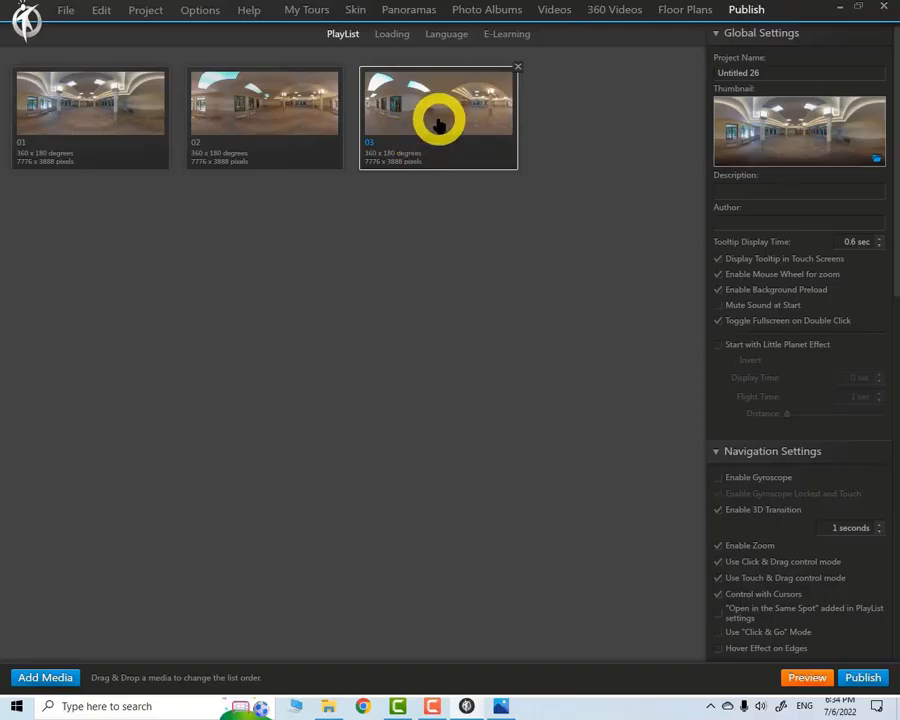
drag(438, 123, 75, 145)
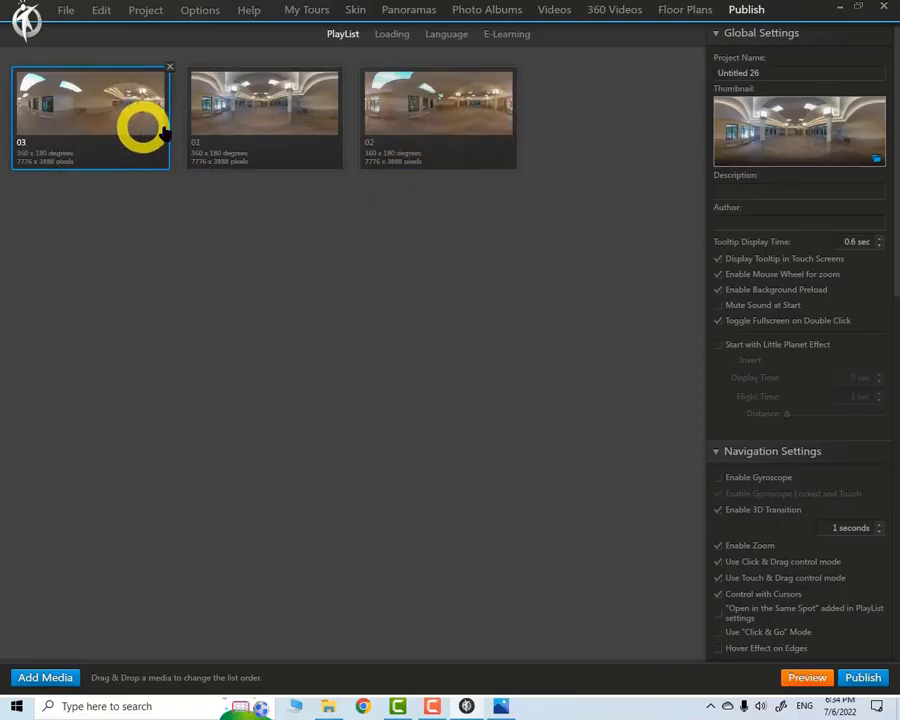
drag(255, 122, 410, 165)
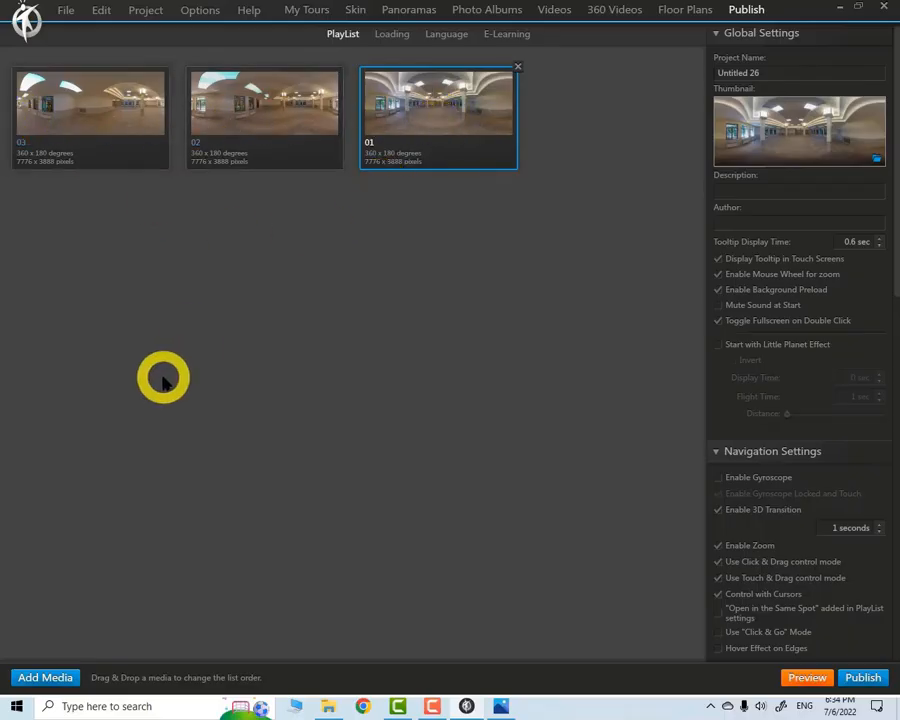
drag(428, 157, 100, 160)
drag(268, 150, 426, 160)
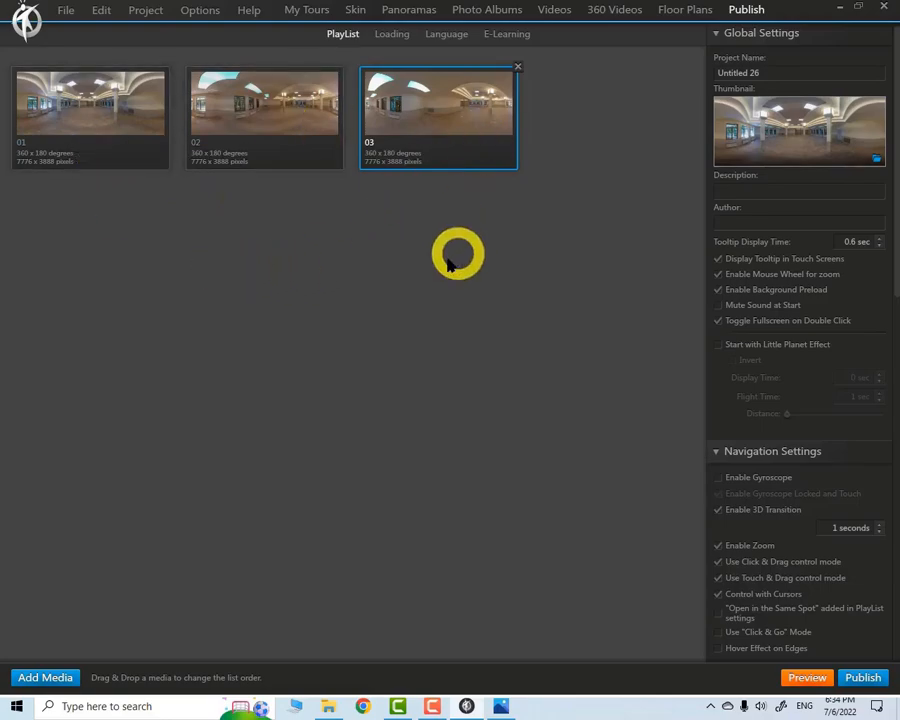
- Name the project "3D Vista Education" and set its description to "Lesson One"
click(782, 74)
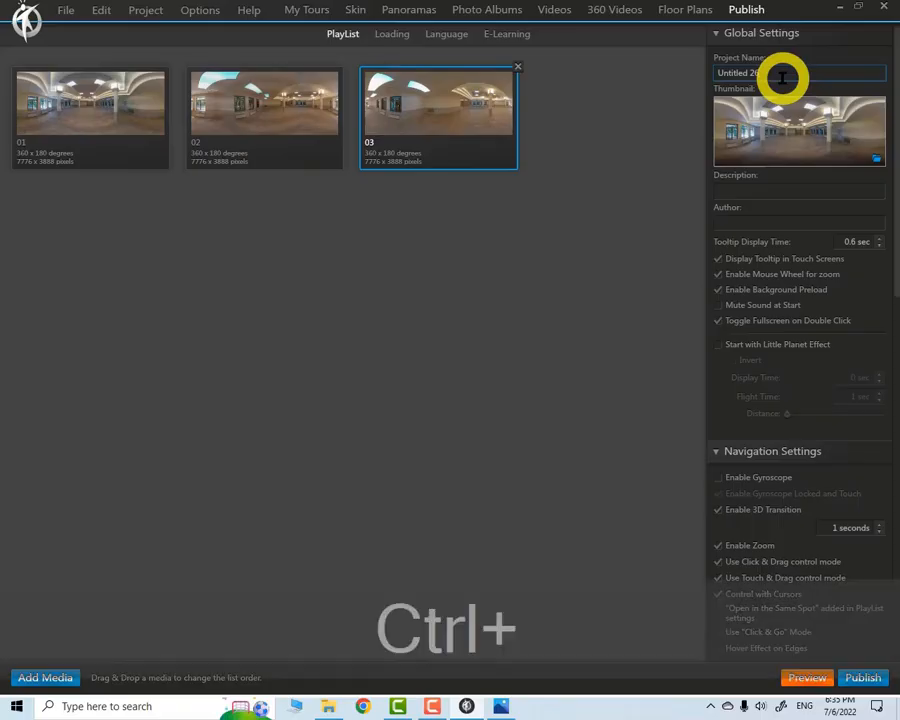
key(ctrl+a)
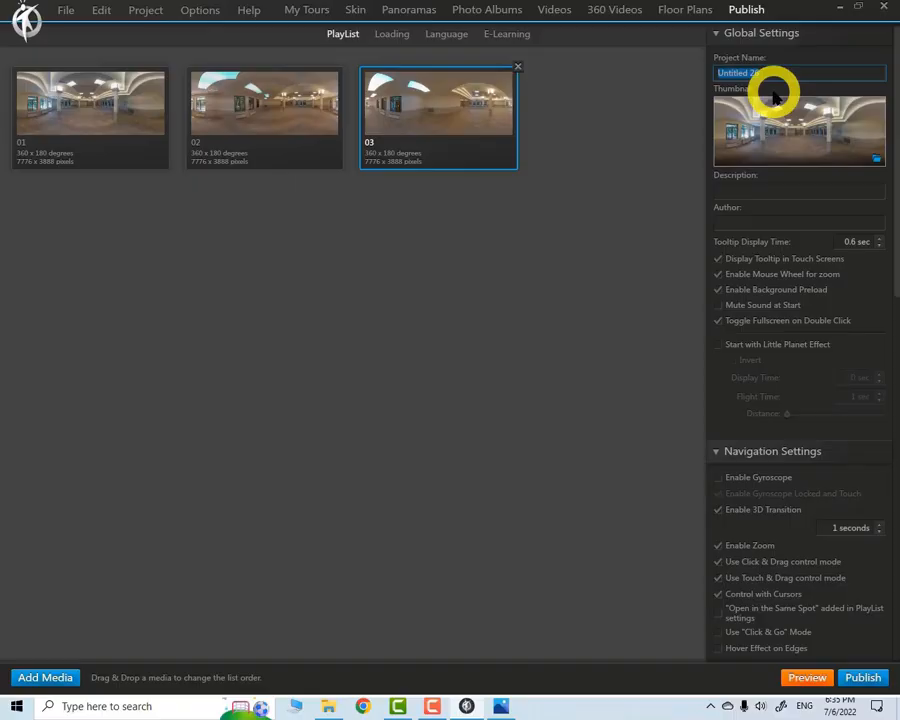
text(3D Vista Educatio)
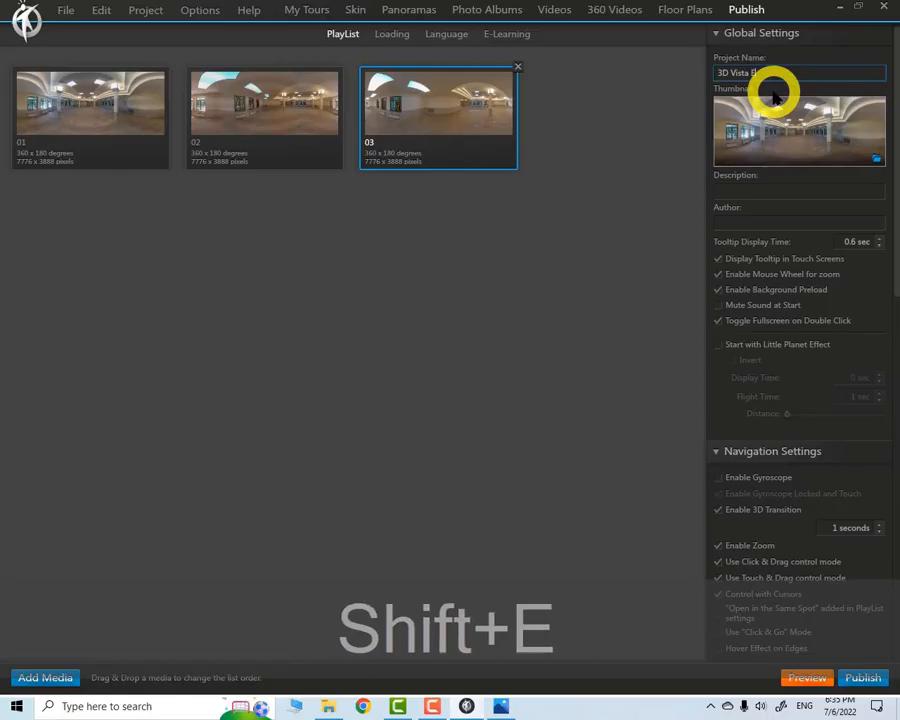
text(n)
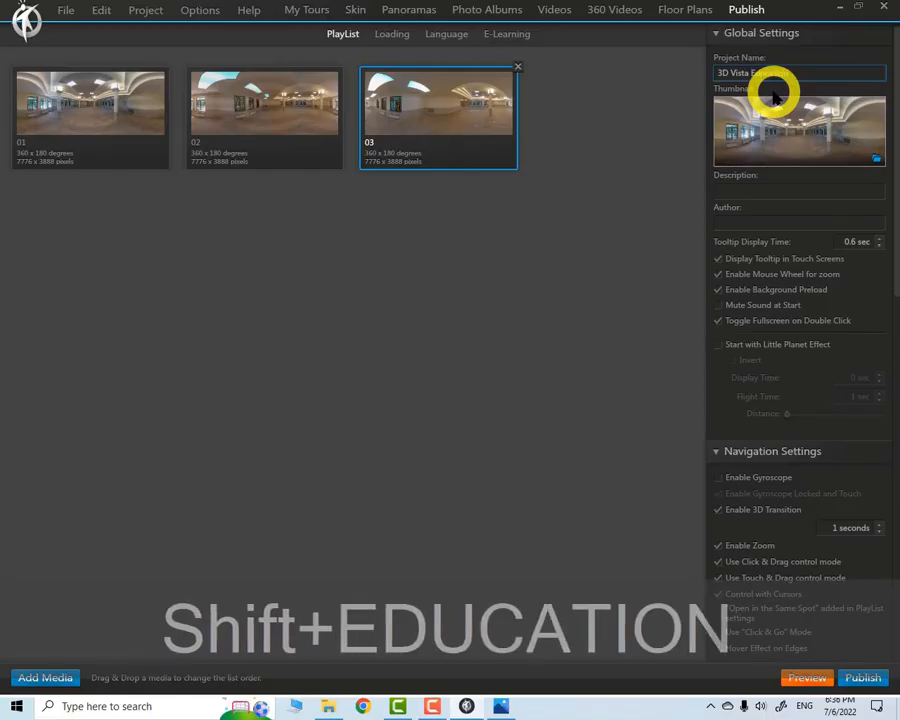
click(736, 190)
text(L)
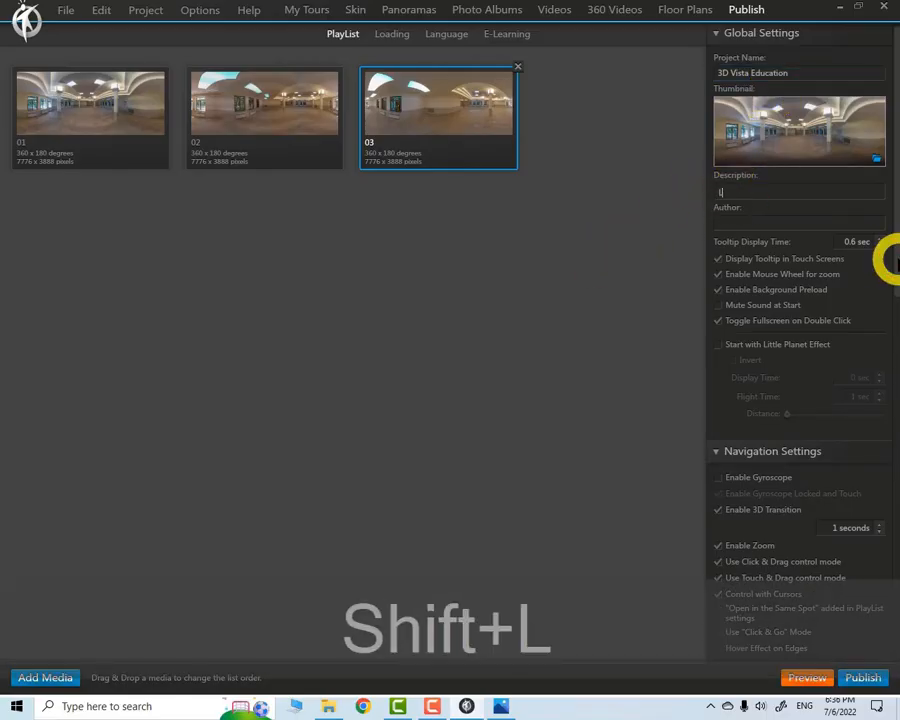
text(esson One)
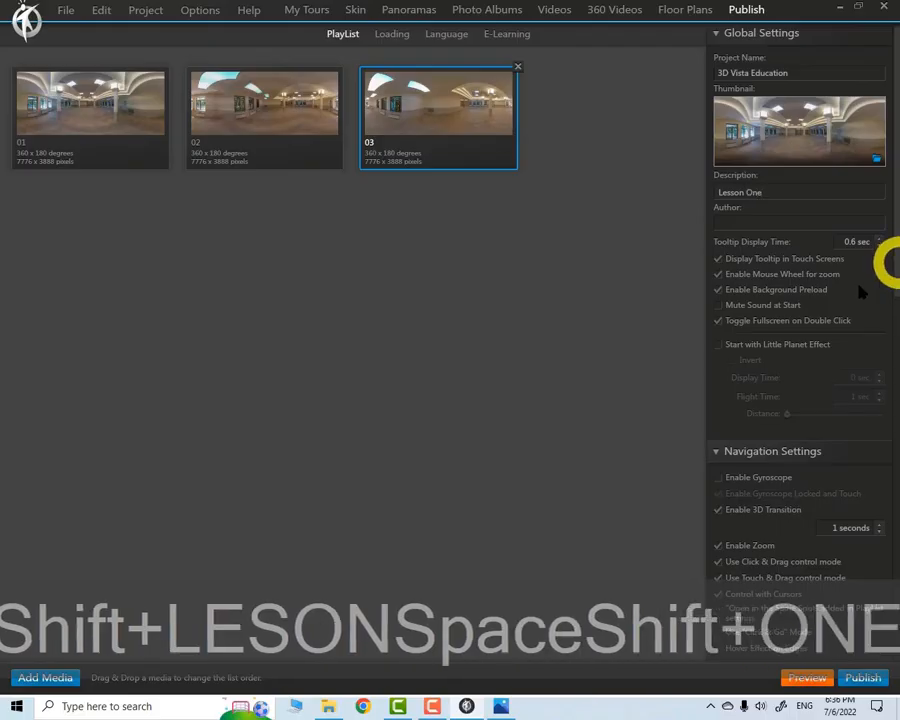
- Set the project's author to "Fisheyes.ir"
click(770, 226)
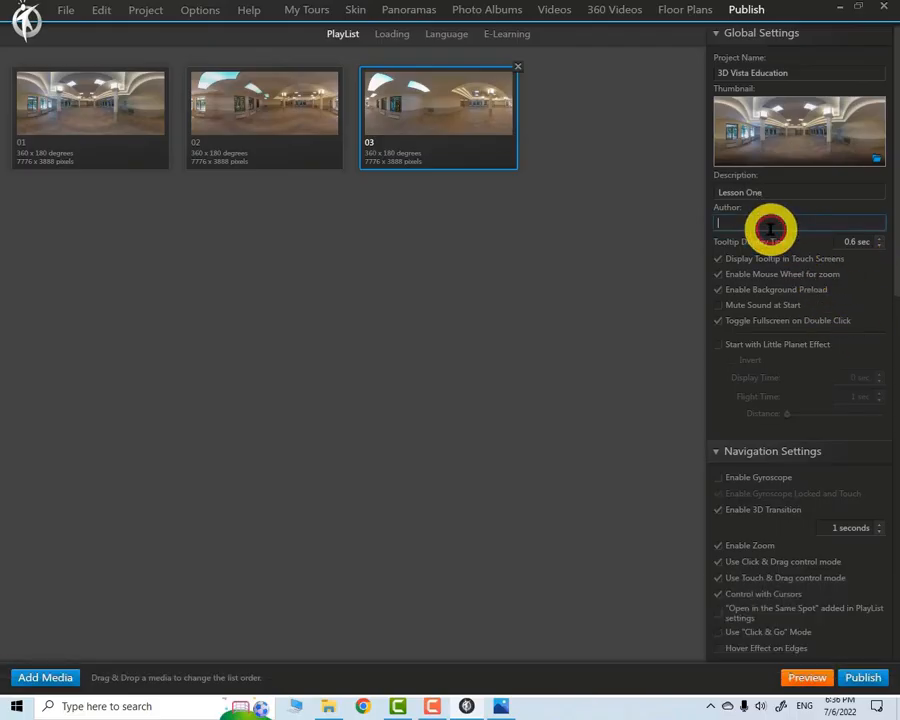
text(Fisheyes)
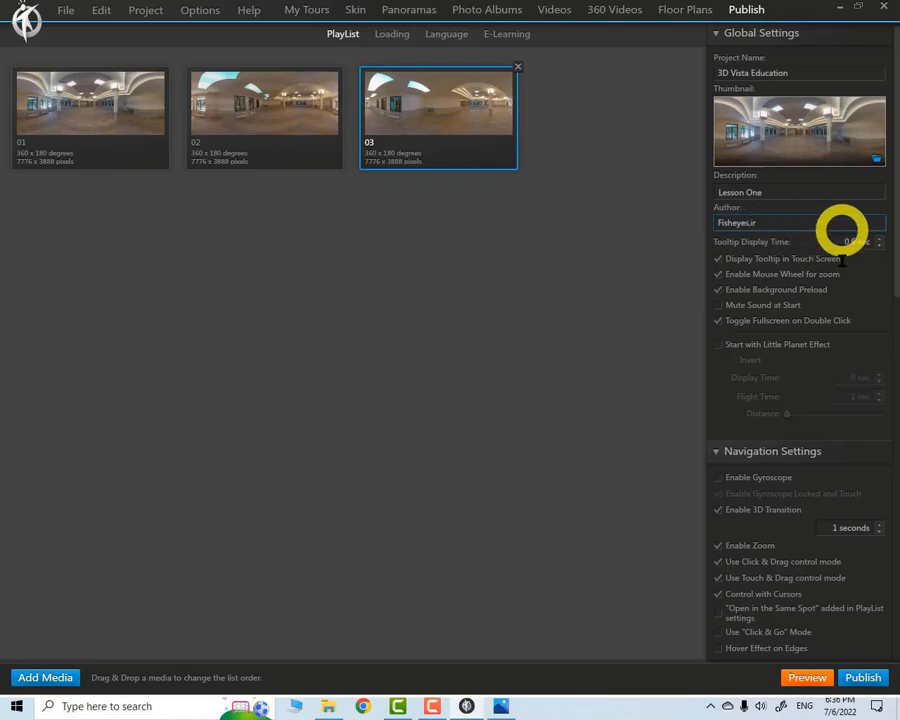
text(.ir)
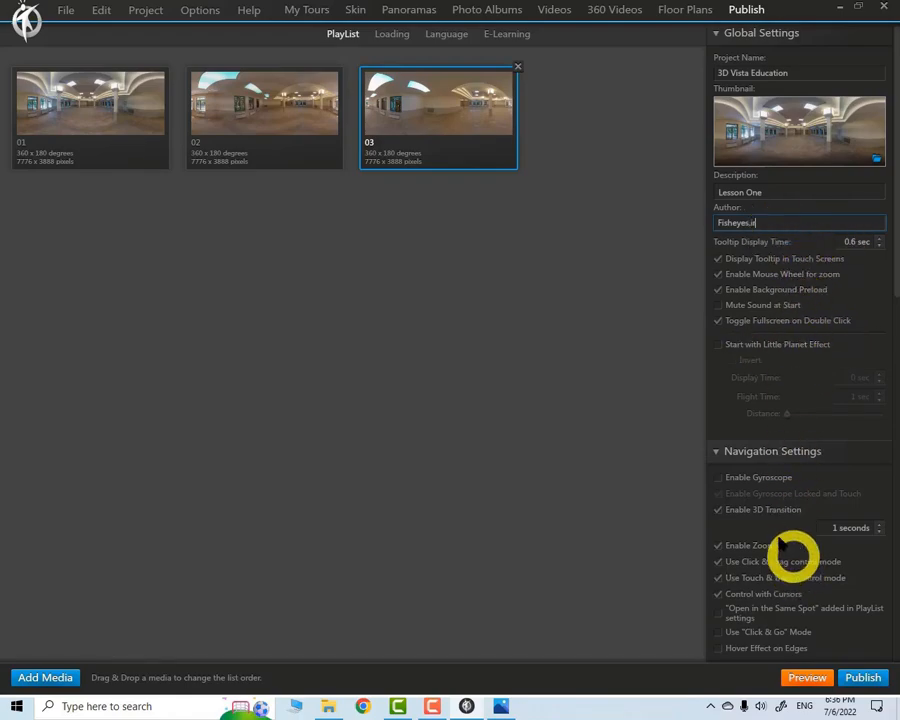
- Collapse the Navigation Settings, Text to Speech, Social Settings and Background Music sections of the publishing settings
click(717, 451)
scroll(762, 412, down, 15)
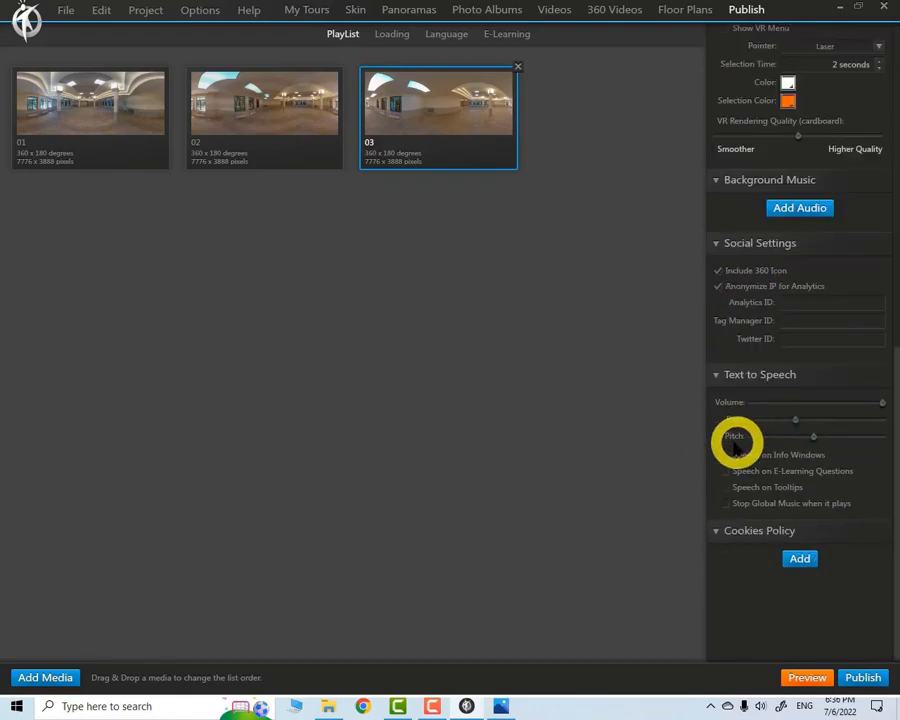
click(715, 371)
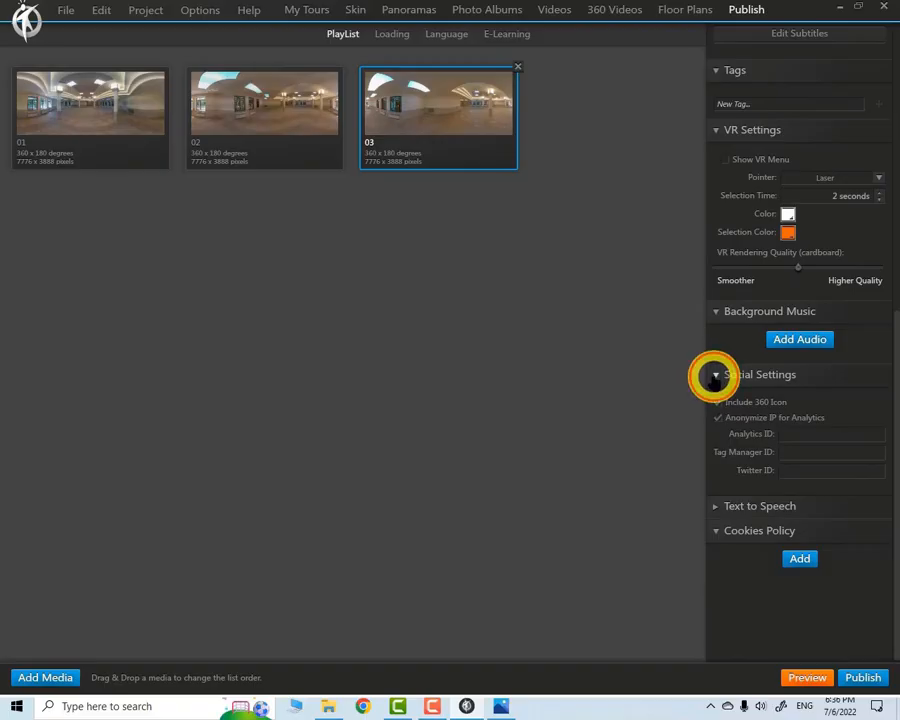
click(713, 375)
click(717, 440)
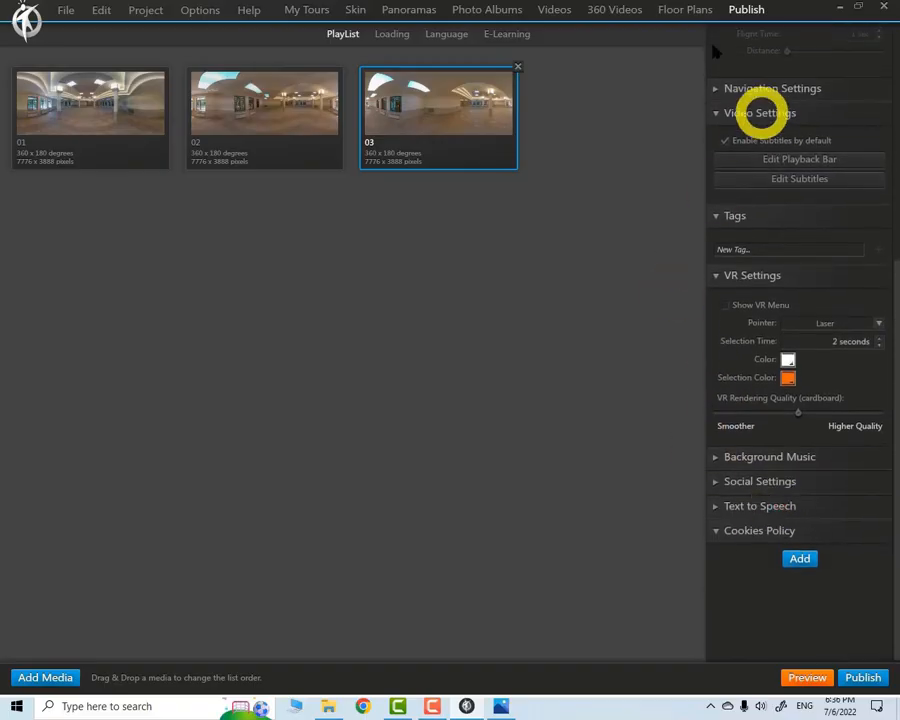
scroll(785, 393, up, 5)
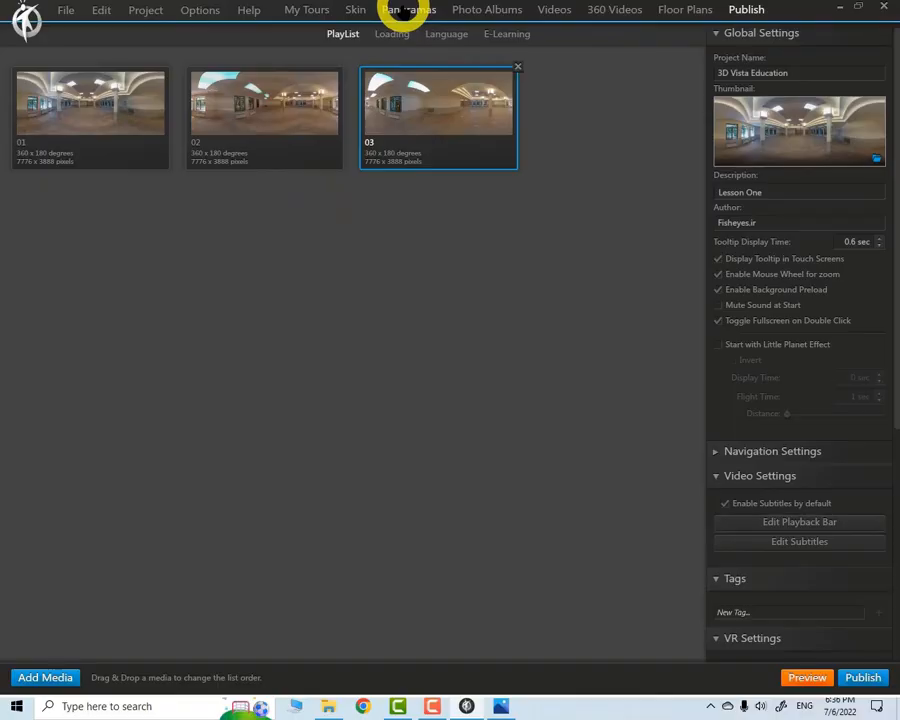
- View the panorama settings of 02, 03 and 01 and the sorting options of the panorama list
click(403, 10)
click(264, 110)
click(384, 121)
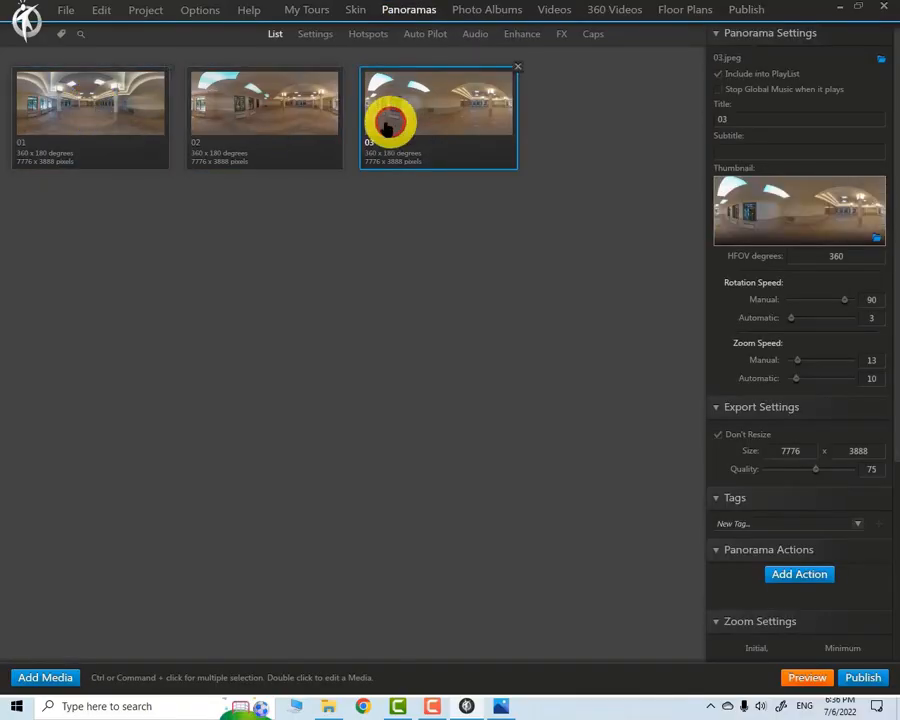
click(150, 85)
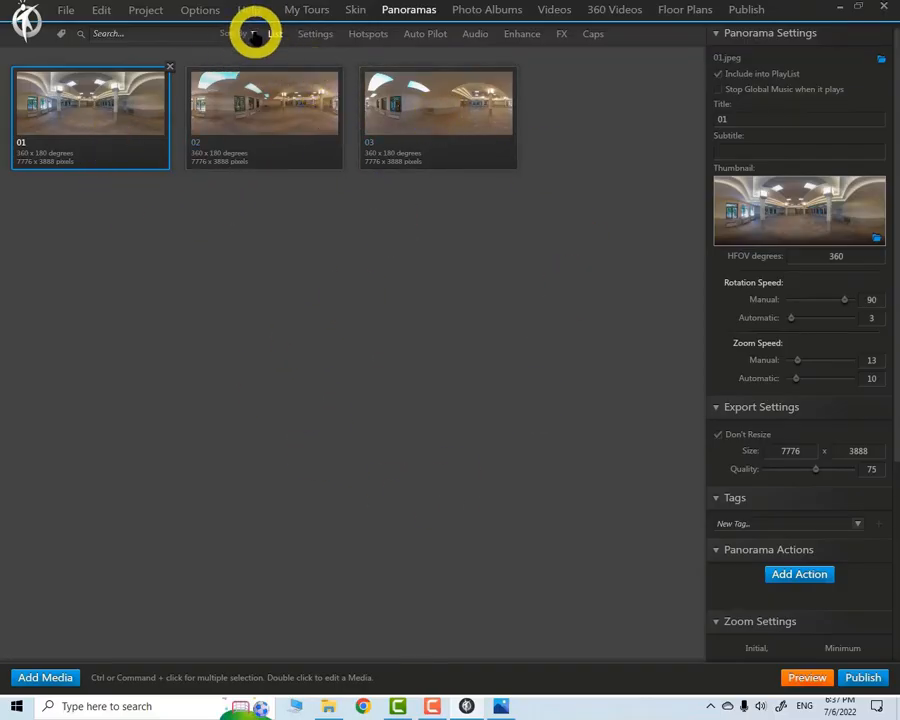
click(253, 34)
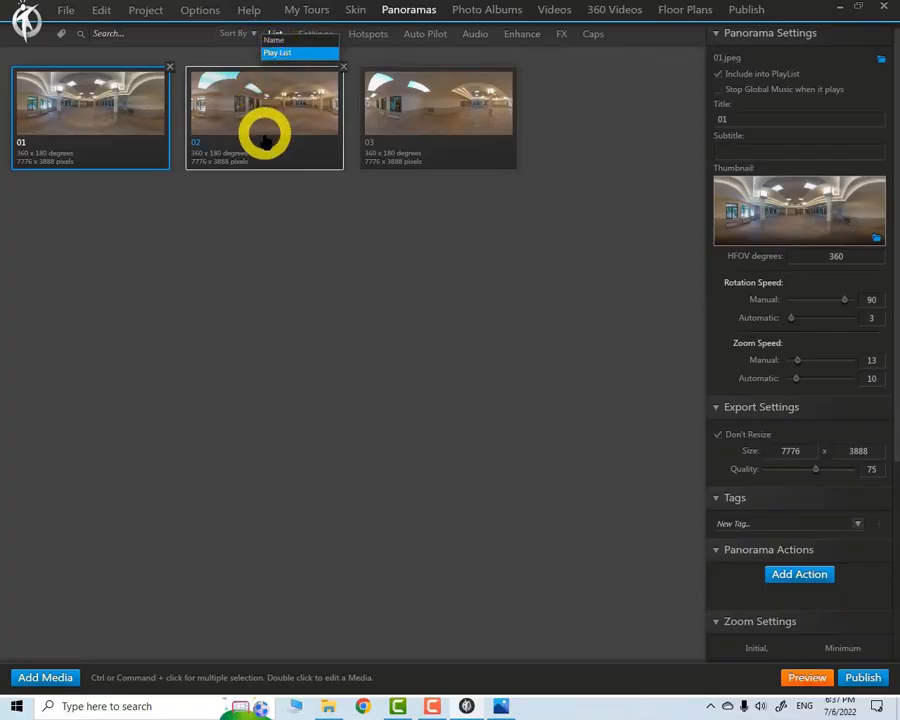
- Search the panorama list for 01 and for 02, and clear the search
click(110, 34)
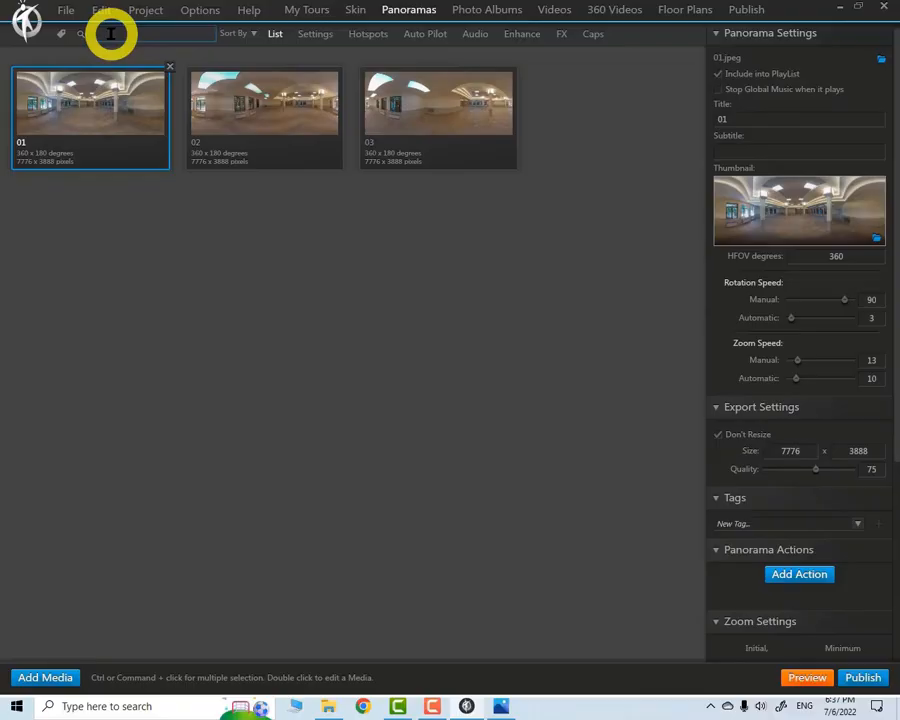
text(01)
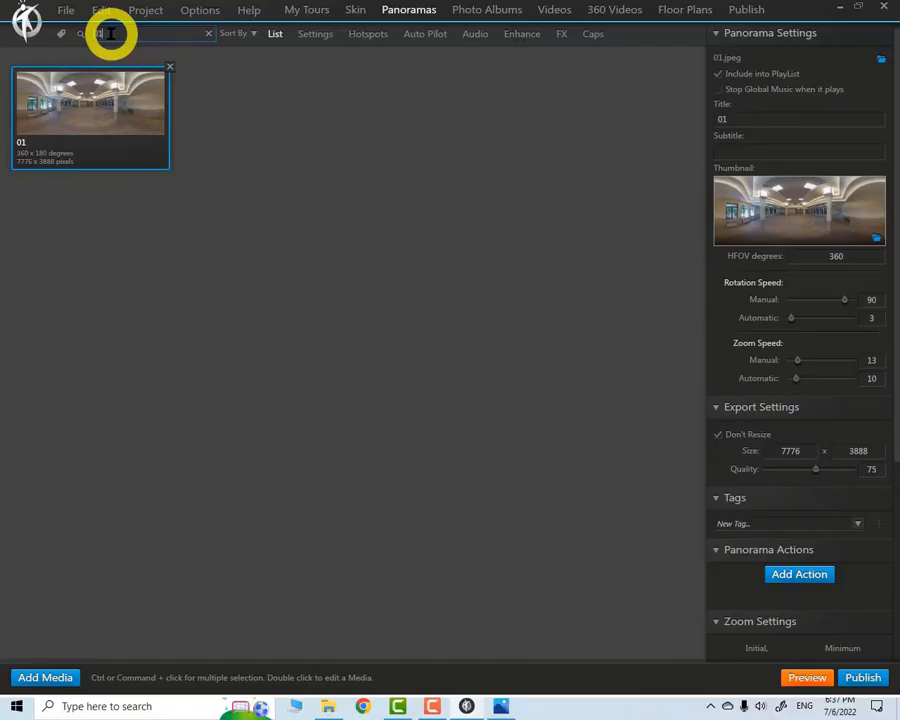
key(BackSpace)
key(BackSpace)
text(02)
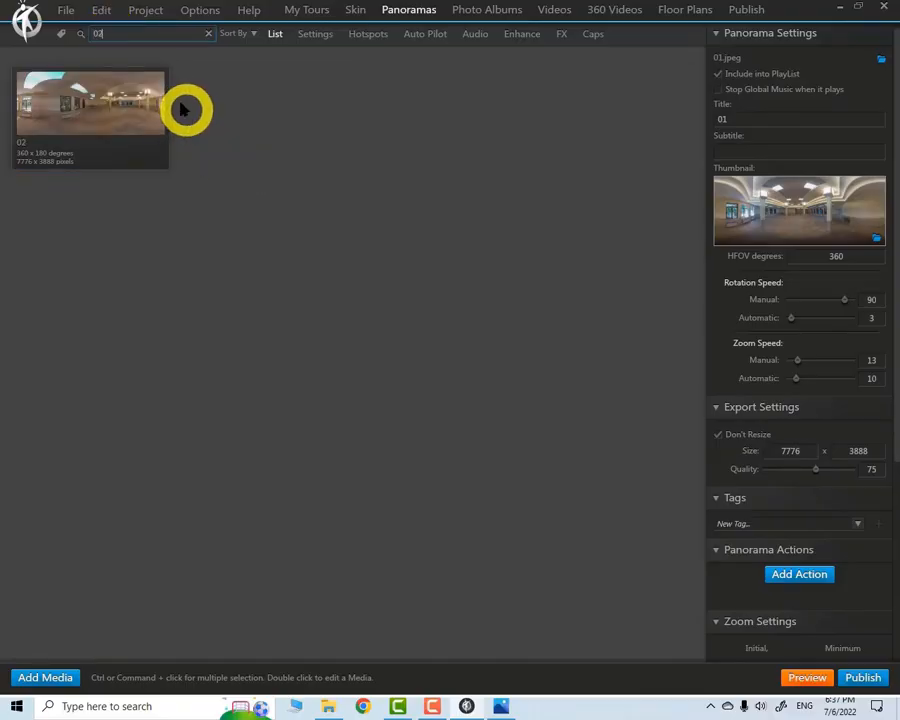
click(208, 33)
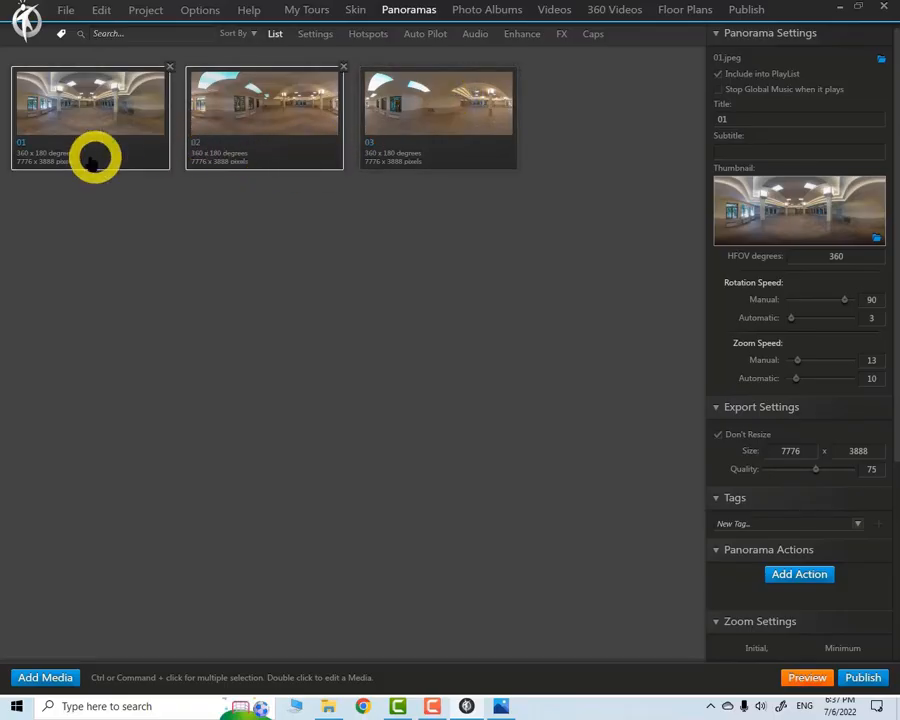
- Create the tag "En" and add it to panorama 01
click(230, 112)
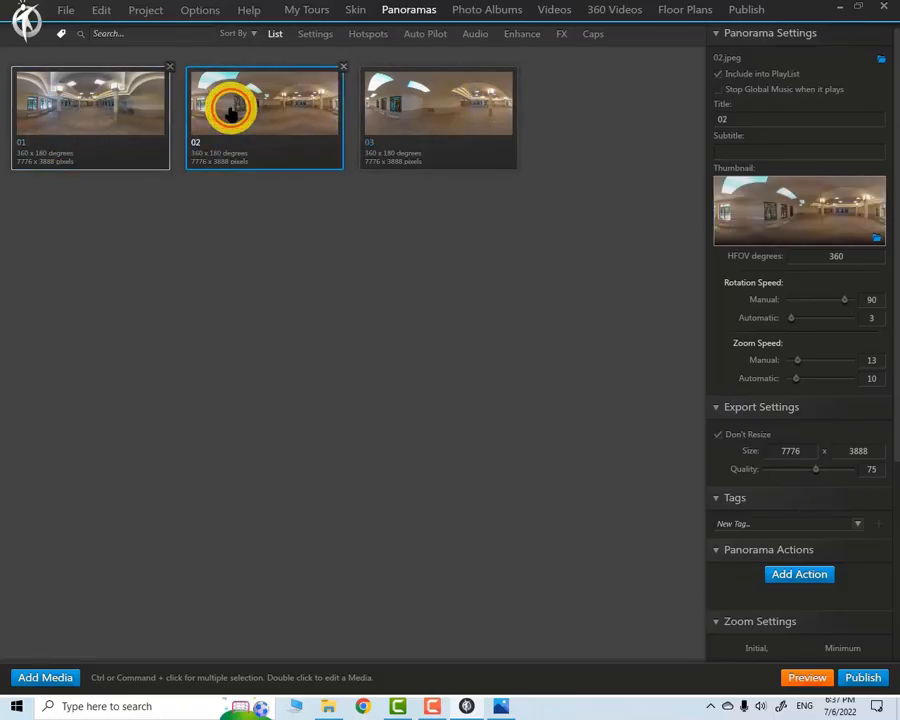
click(413, 112)
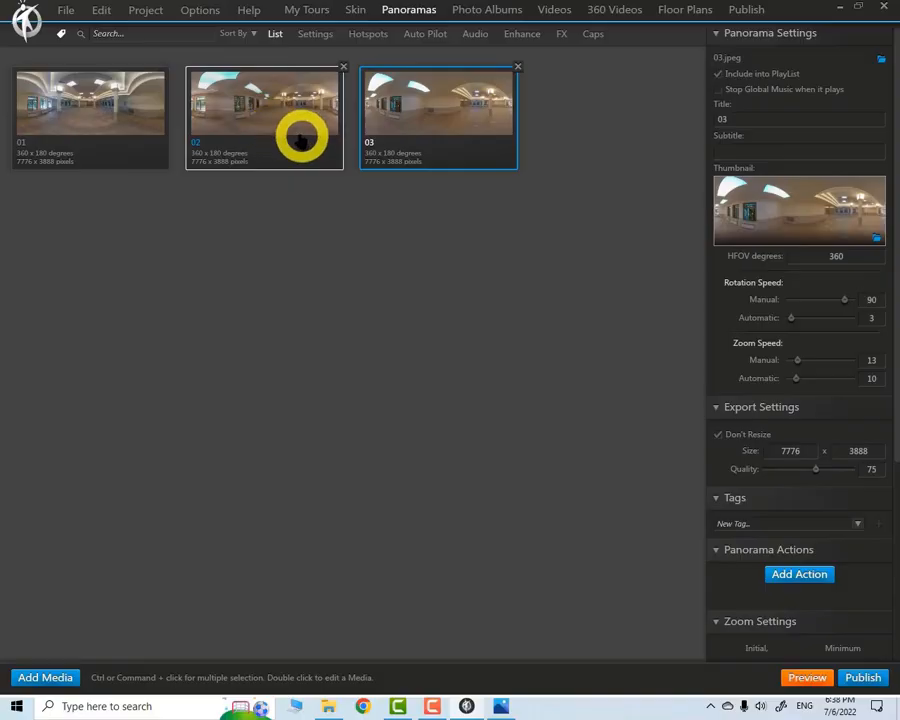
click(92, 118)
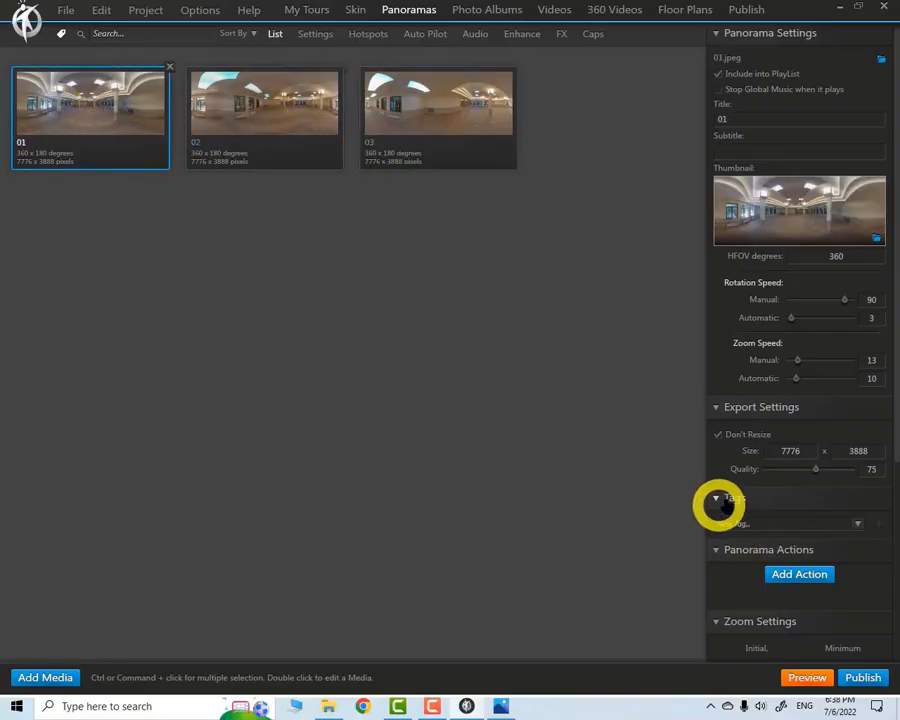
click(750, 521)
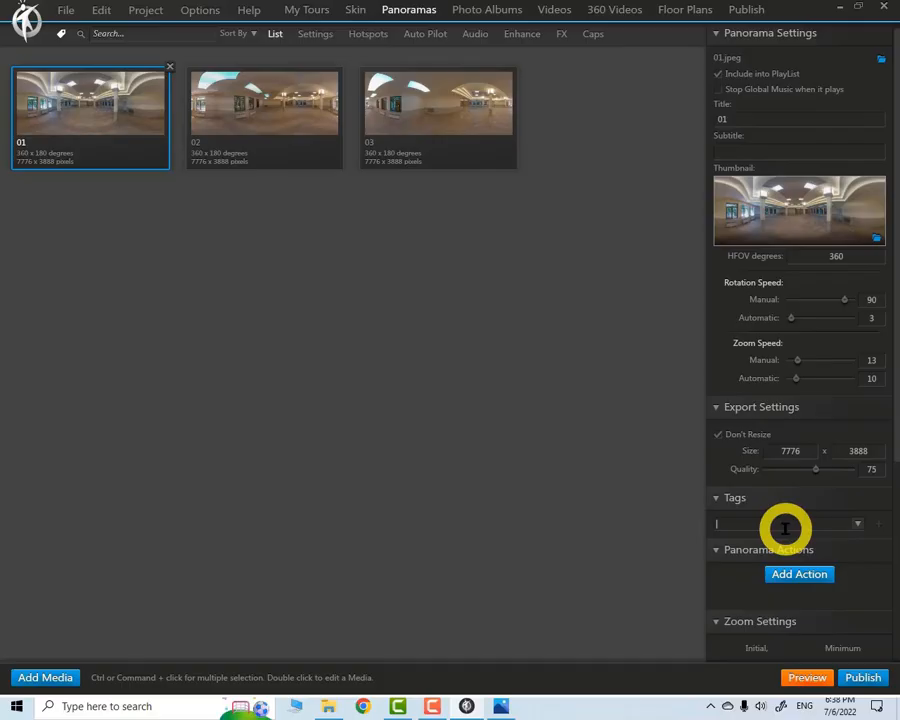
text(En)
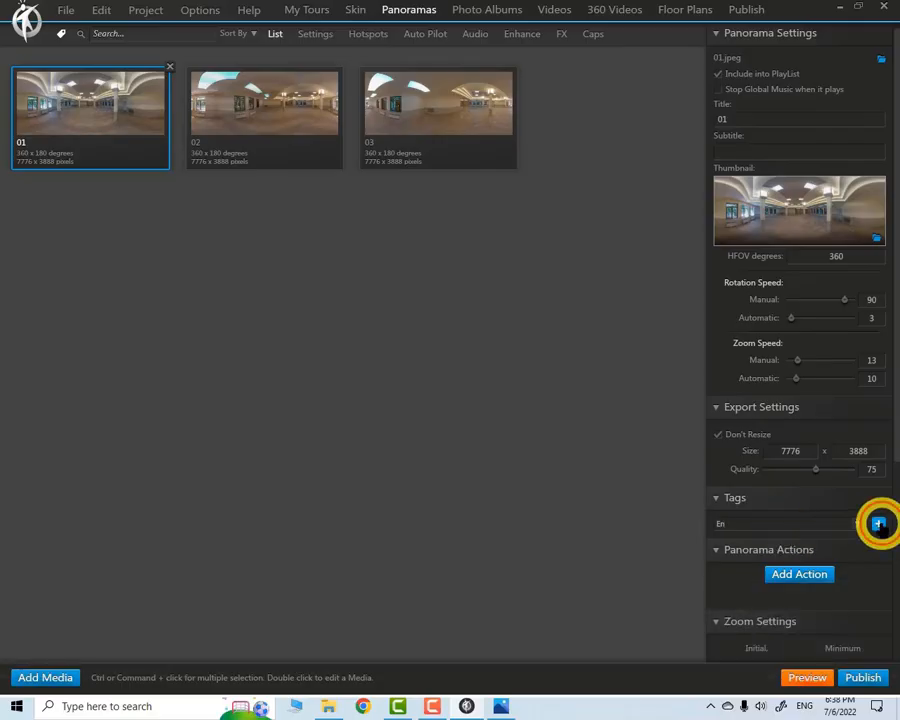
click(878, 523)
- Add a new tag "Fa" to panorama 02 and assign the existing tag "En" to panorama 03
click(240, 95)
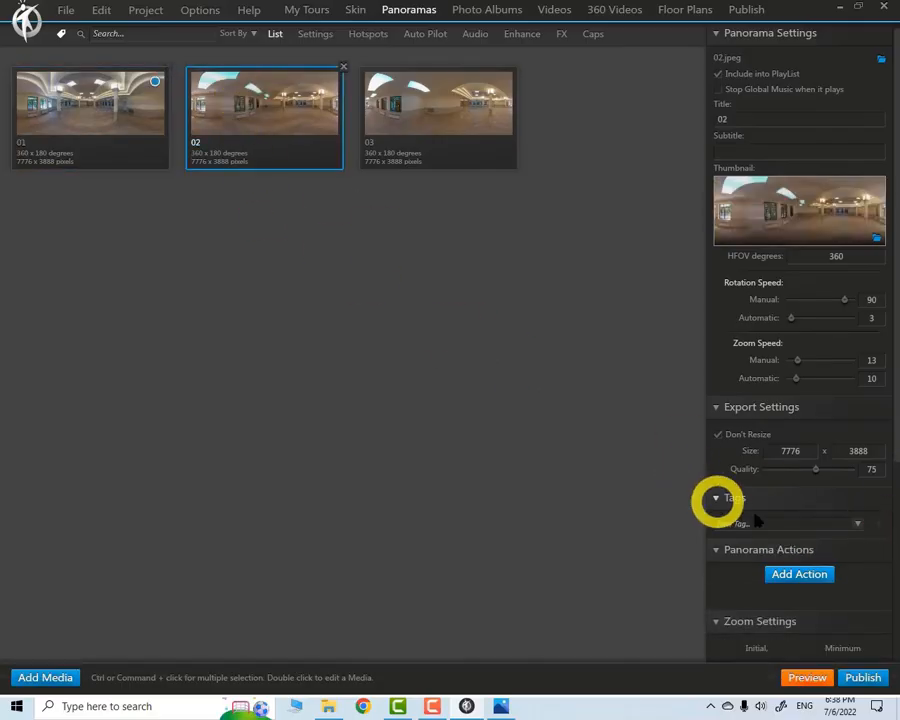
text(Fa)
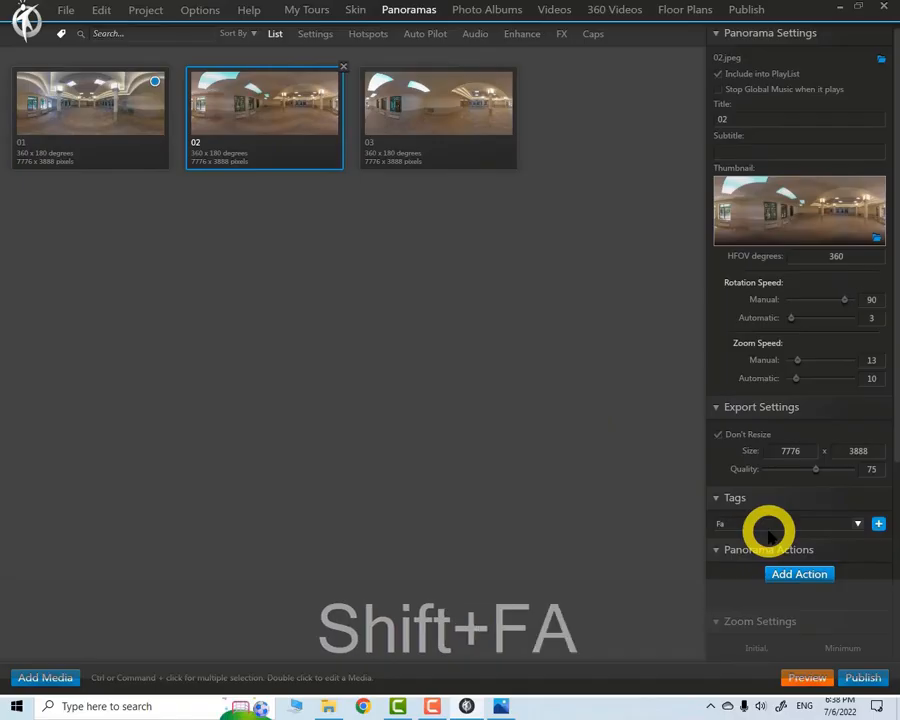
click(878, 523)
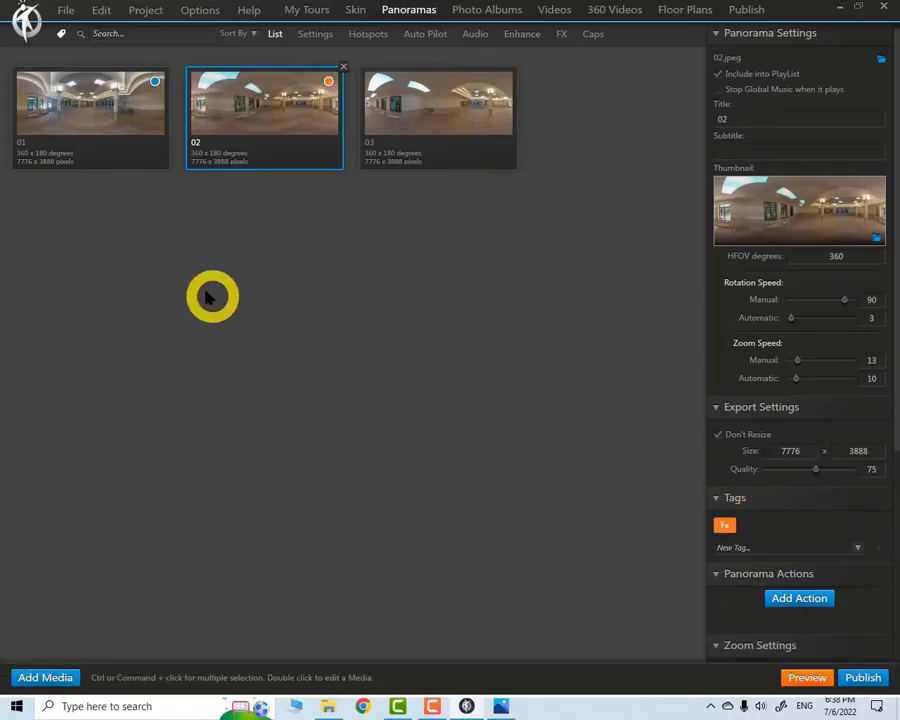
click(408, 111)
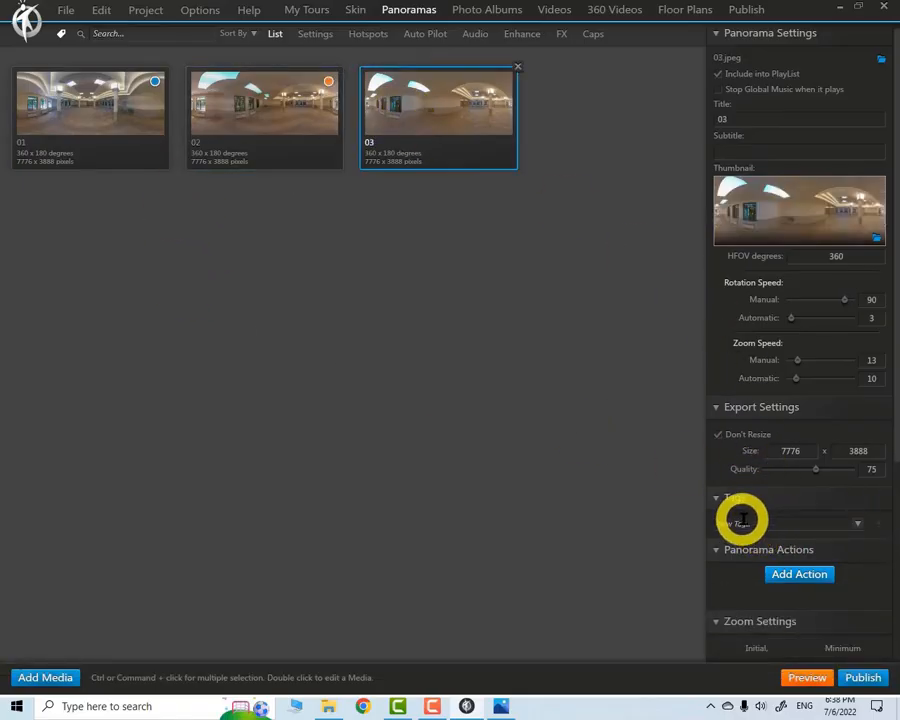
click(857, 525)
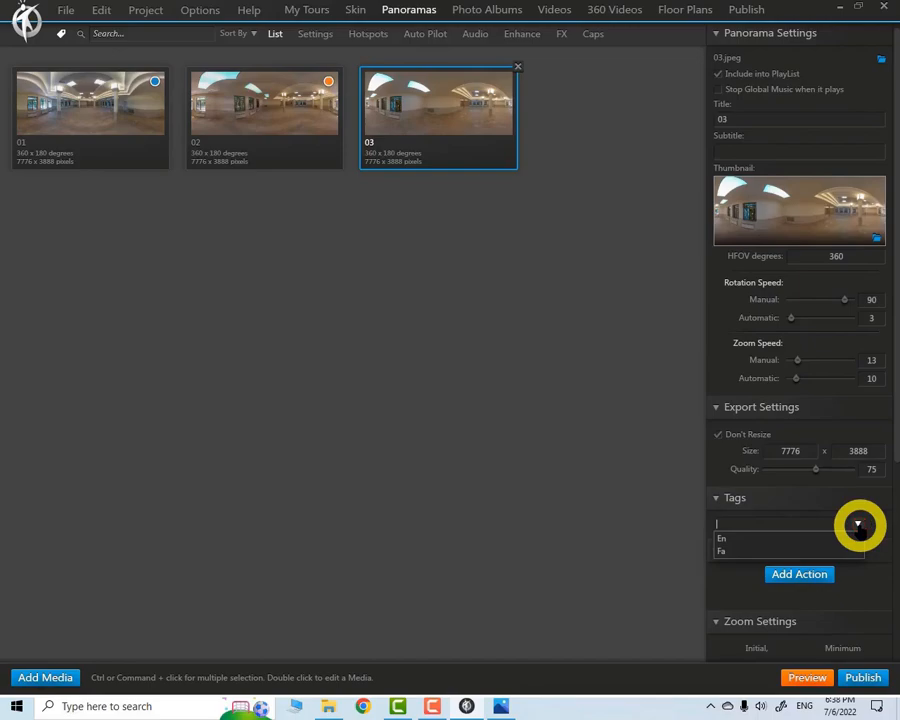
click(722, 538)
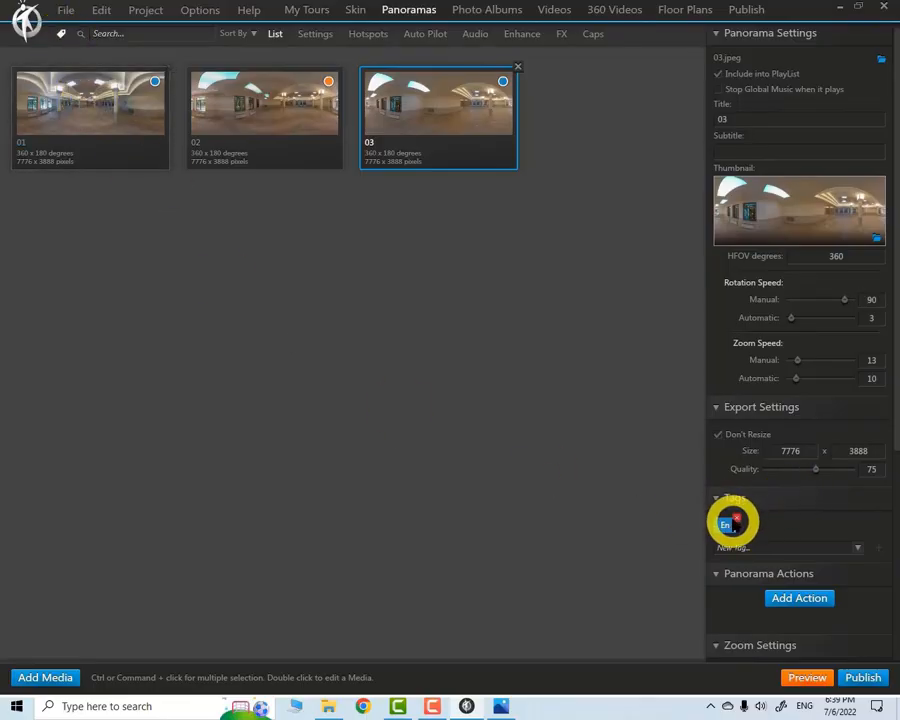
- Remove the assigned tags from panoramas 03, 01 and 02
click(728, 523)
click(142, 112)
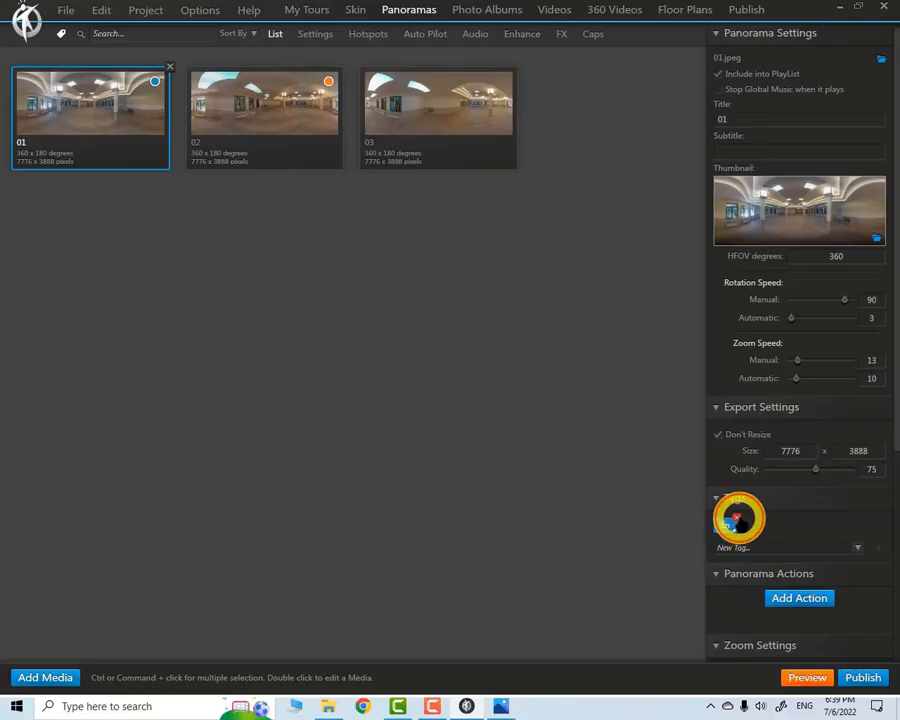
click(736, 518)
click(257, 114)
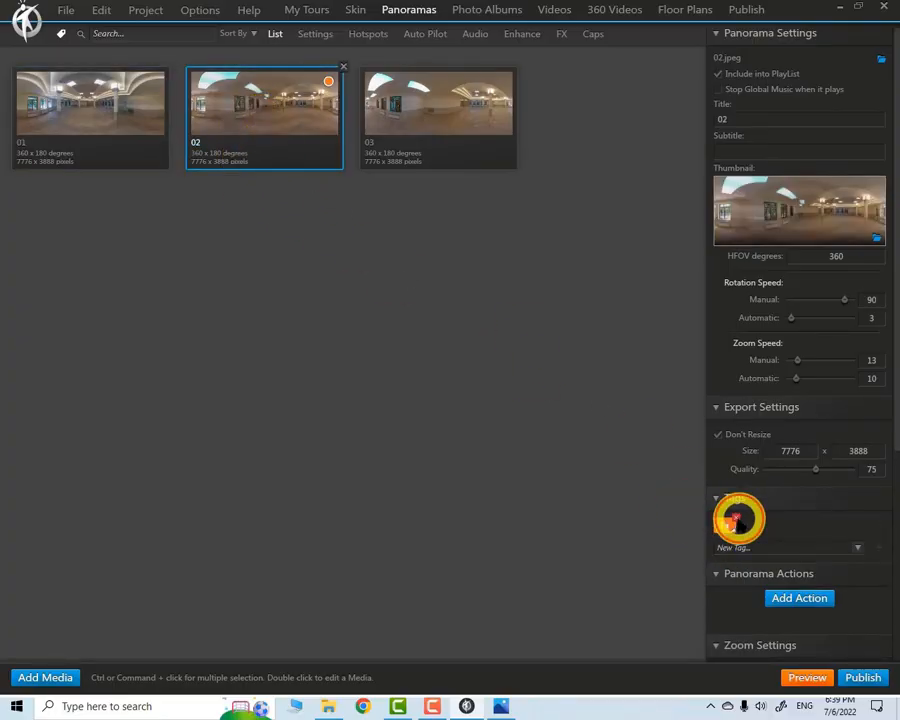
click(738, 518)
- Review the individual panorama settings of 01, 02 and 03, including the options below the tags
click(95, 112)
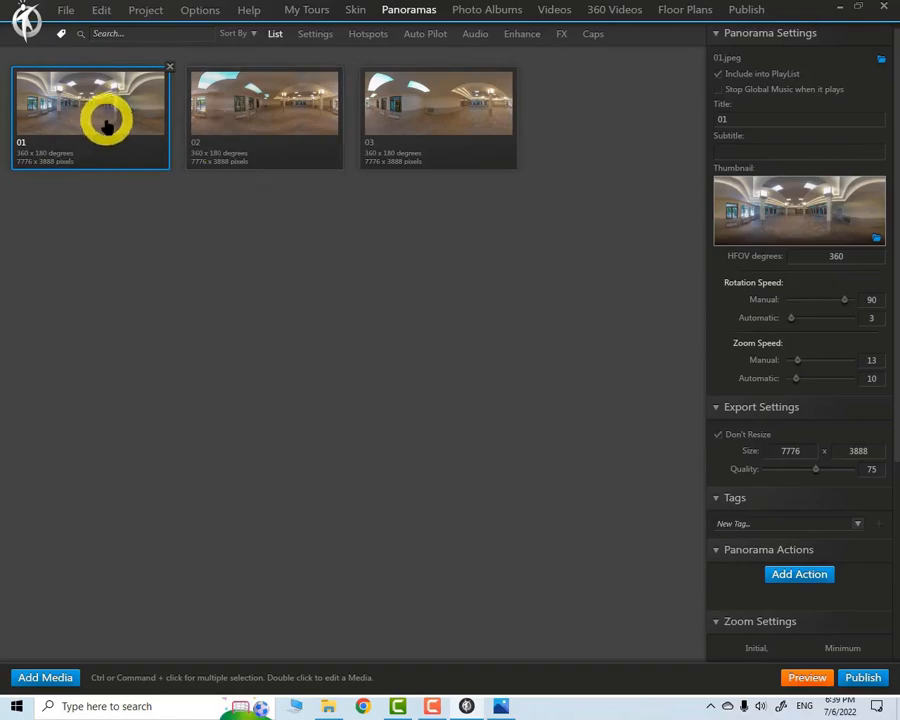
click(87, 115)
click(238, 108)
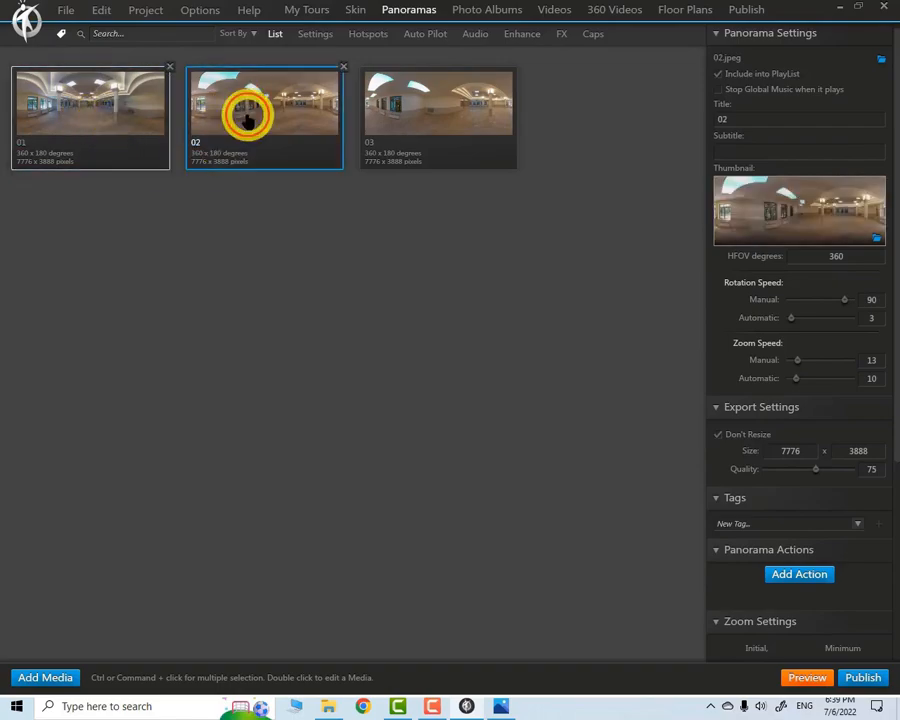
click(400, 118)
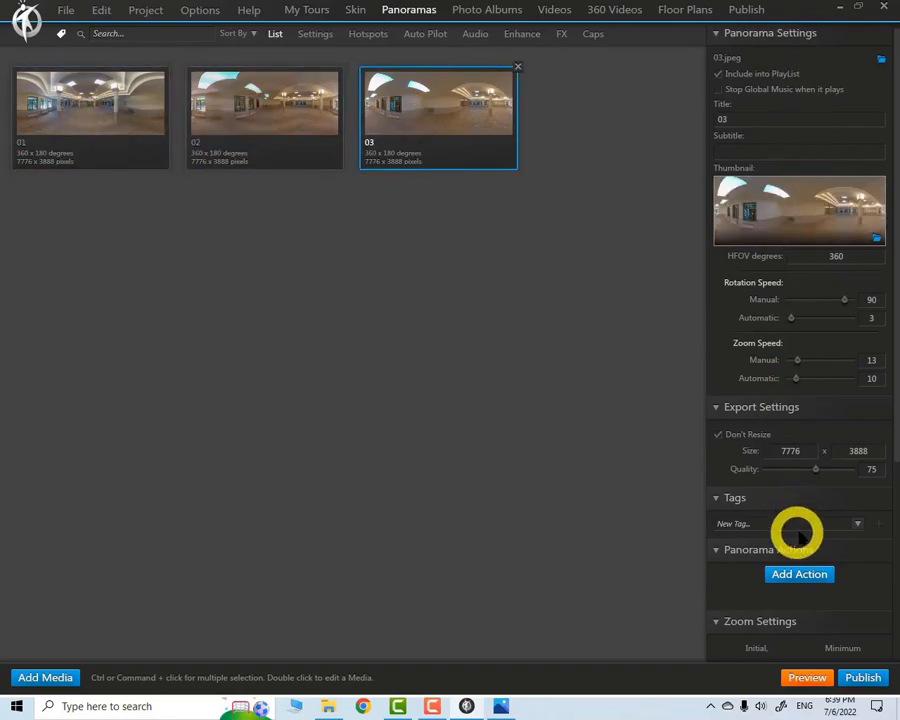
scroll(805, 495, down, 1)
scroll(806, 476, down, 2)
scroll(806, 476, up, 3)
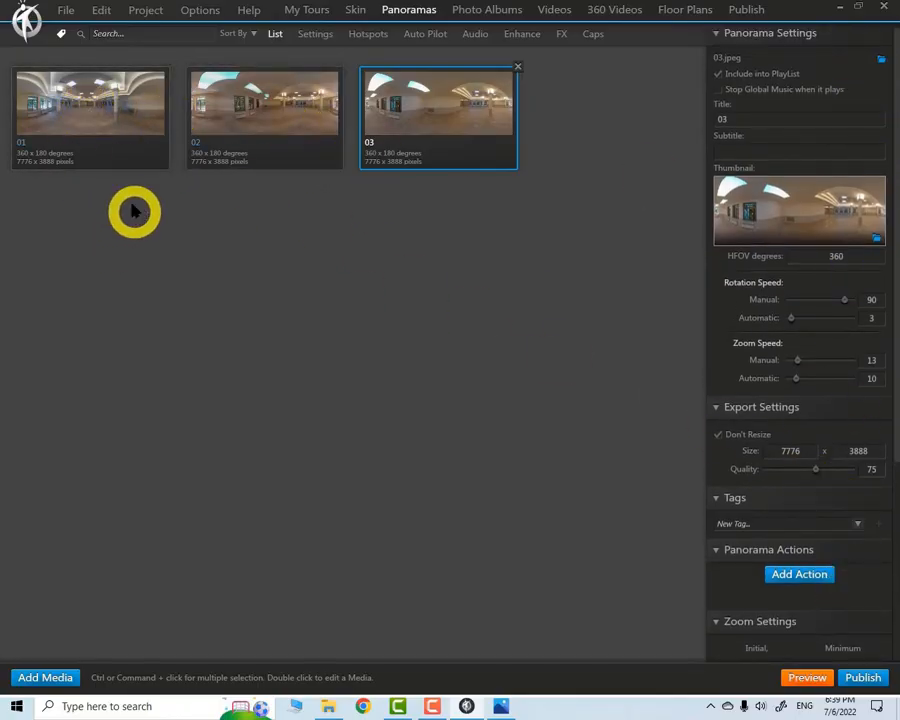
- Select panoramas 01 to 03 together to view their shared settings, and reselect only panorama 01
click(108, 128)
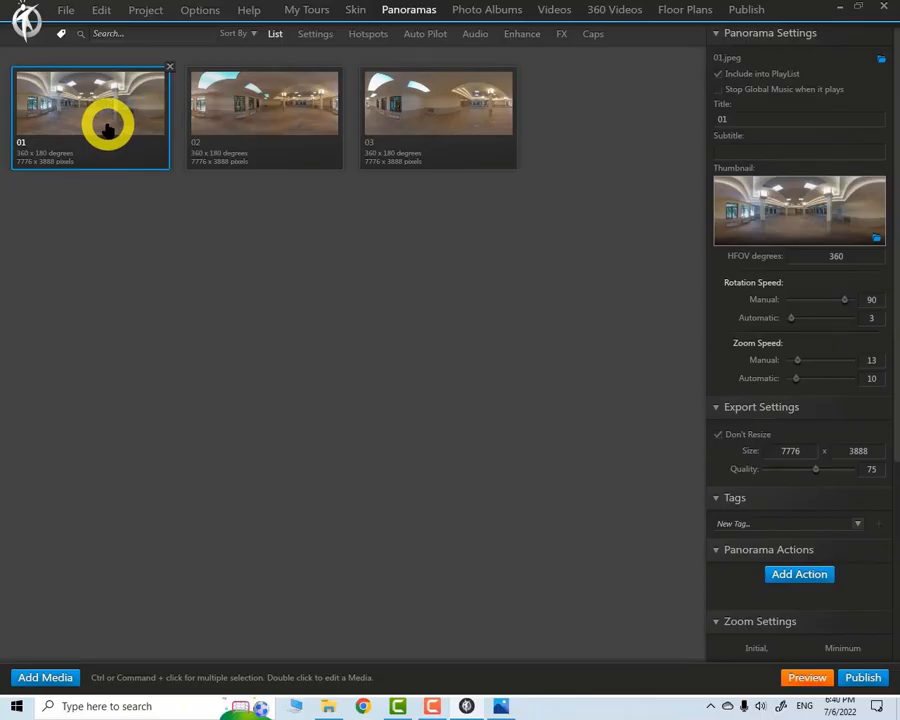
shift+click(494, 100)
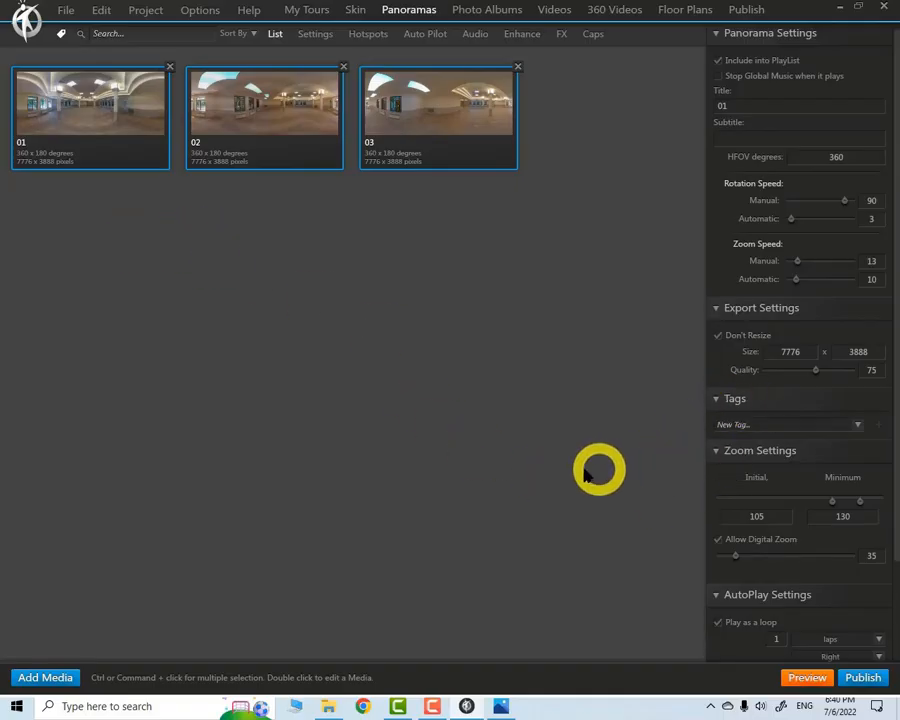
click(100, 104)
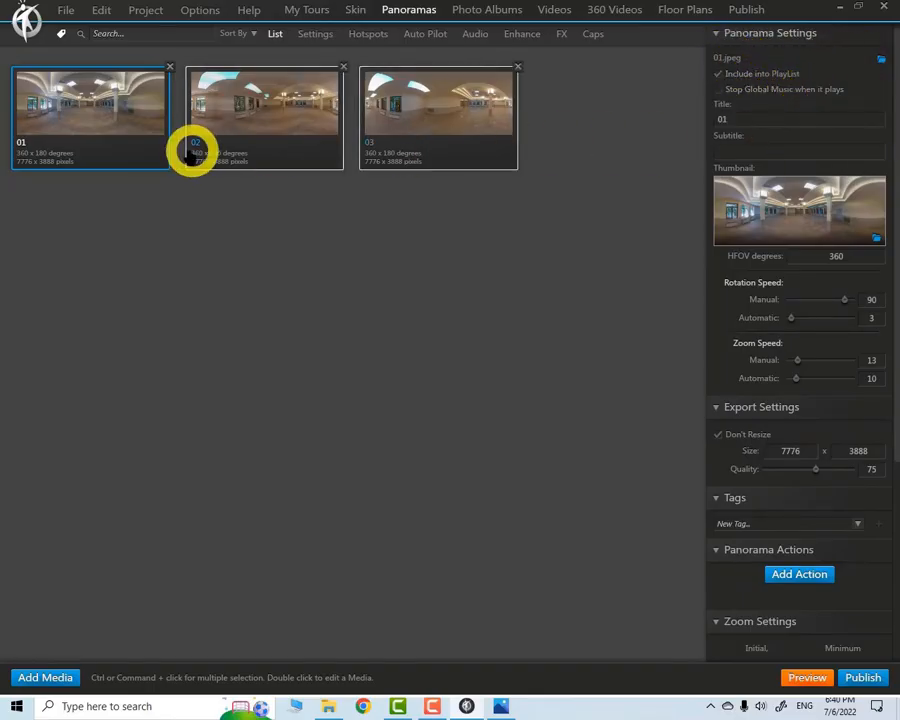
click(96, 118)
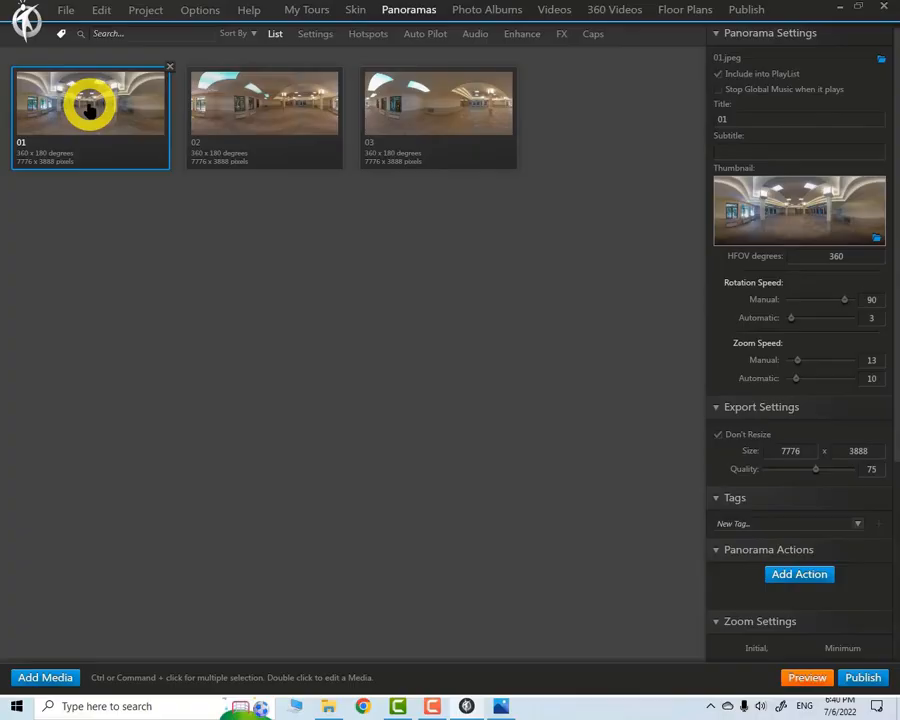
click(881, 60)
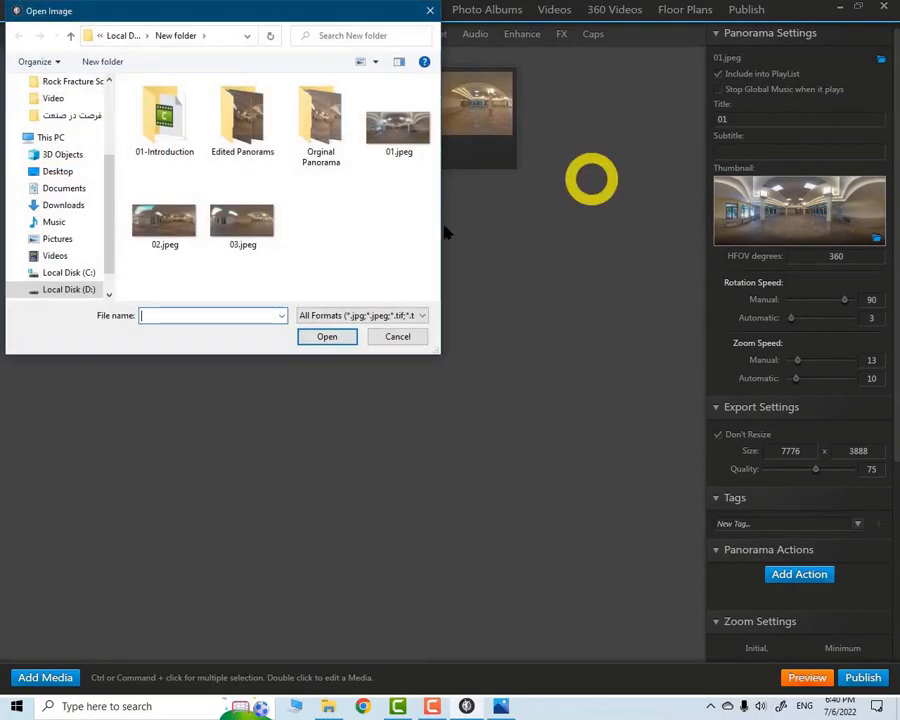
click(400, 337)
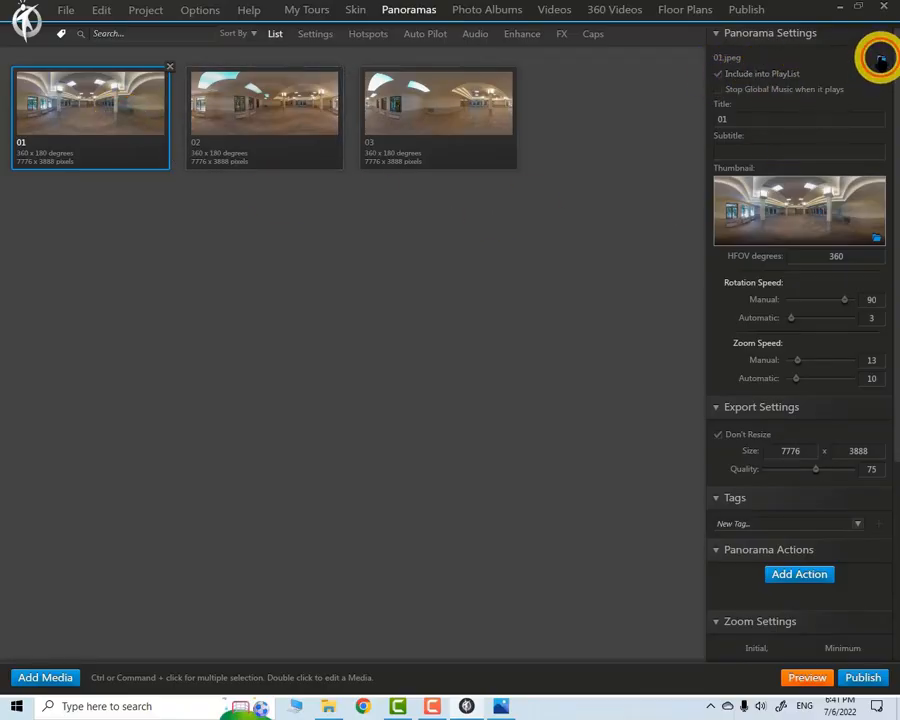
click(880, 60)
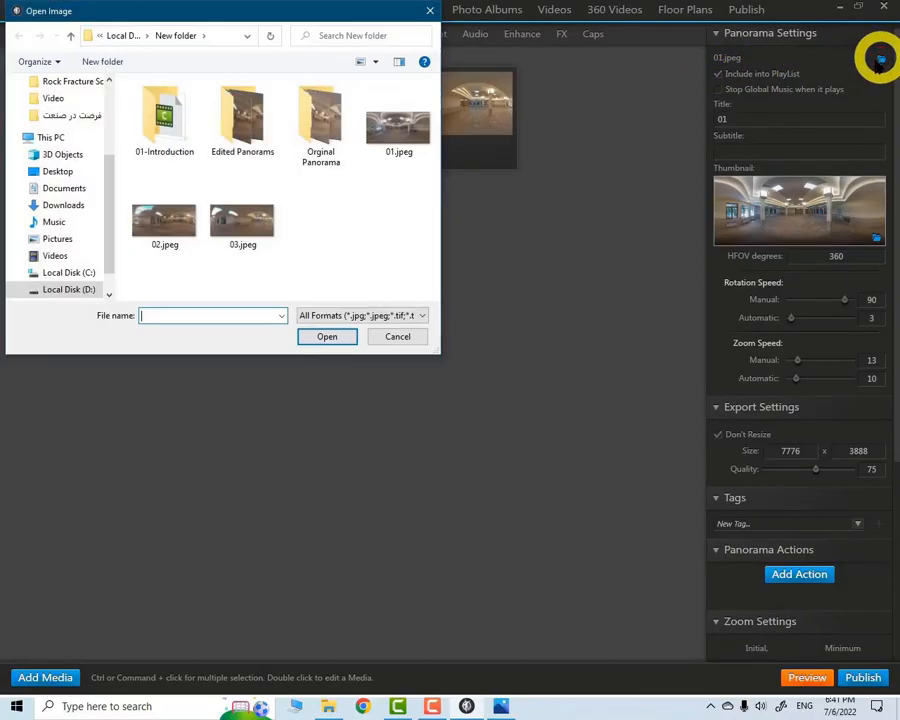
click(402, 337)
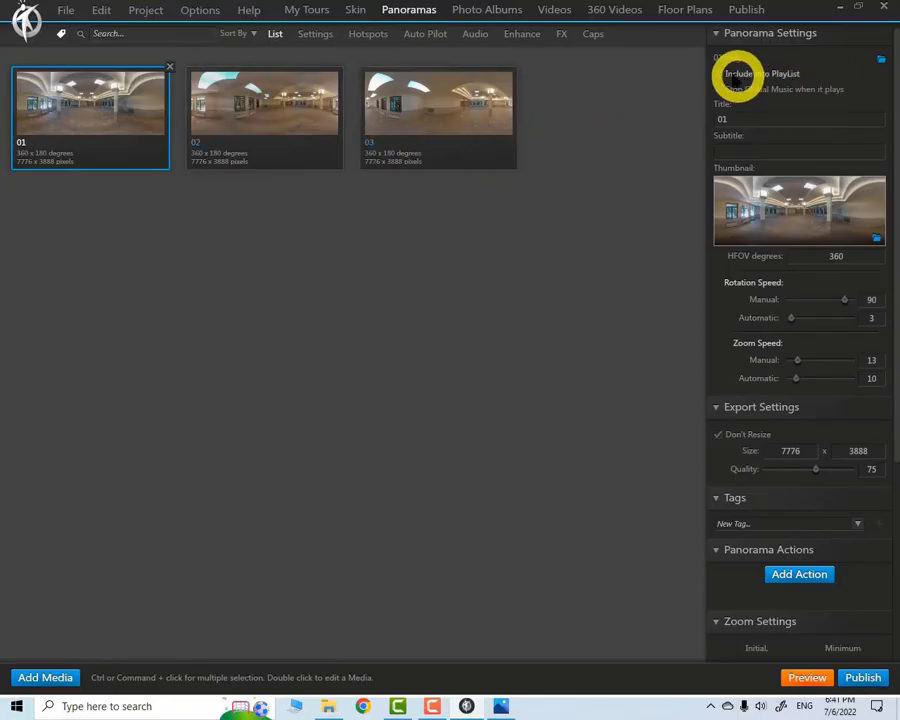
- Preview the virtual tour, close it, and check the playlist option of panorama 02 before reselecting panorama 01
mouse_move(725, 73)
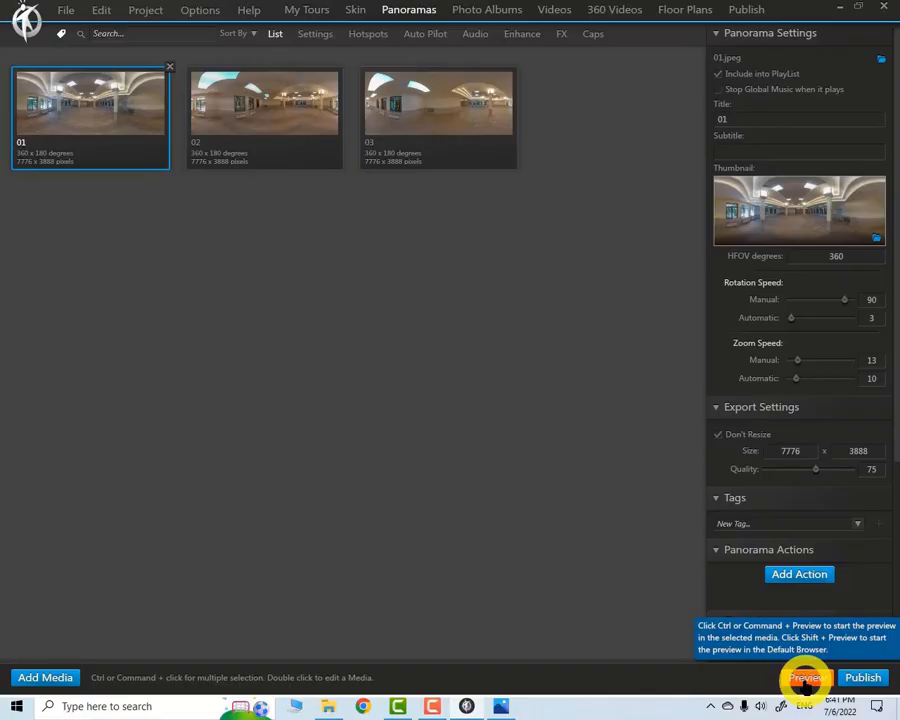
click(806, 680)
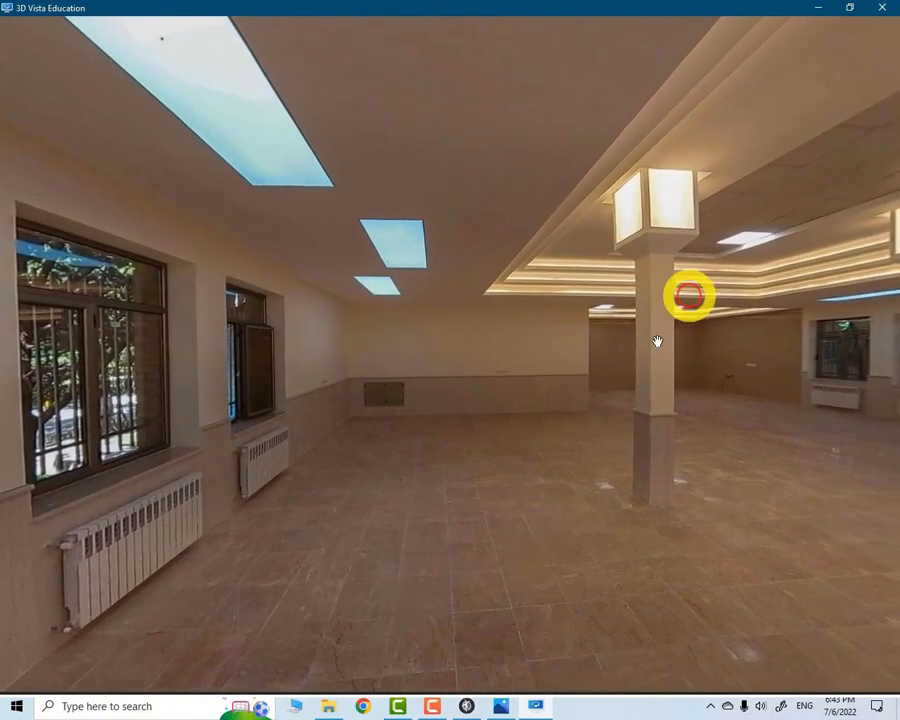
click(882, 7)
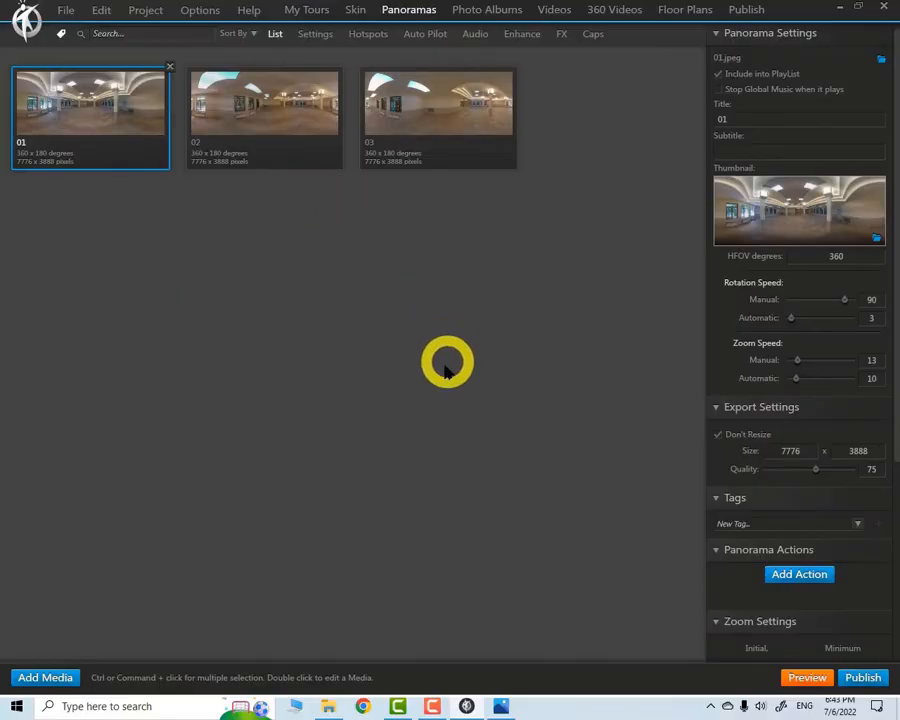
click(250, 114)
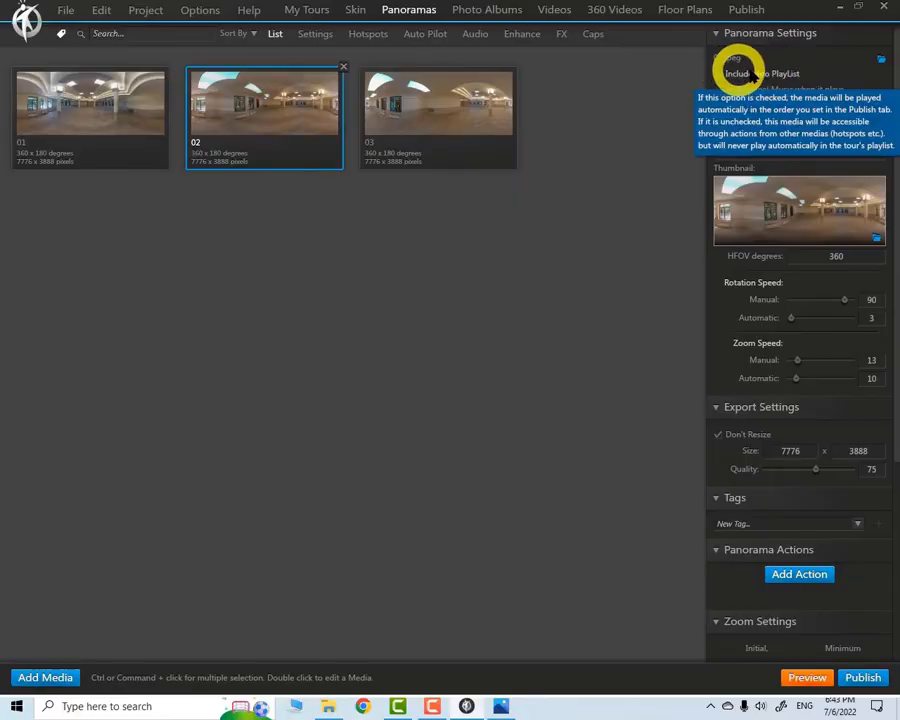
click(89, 118)
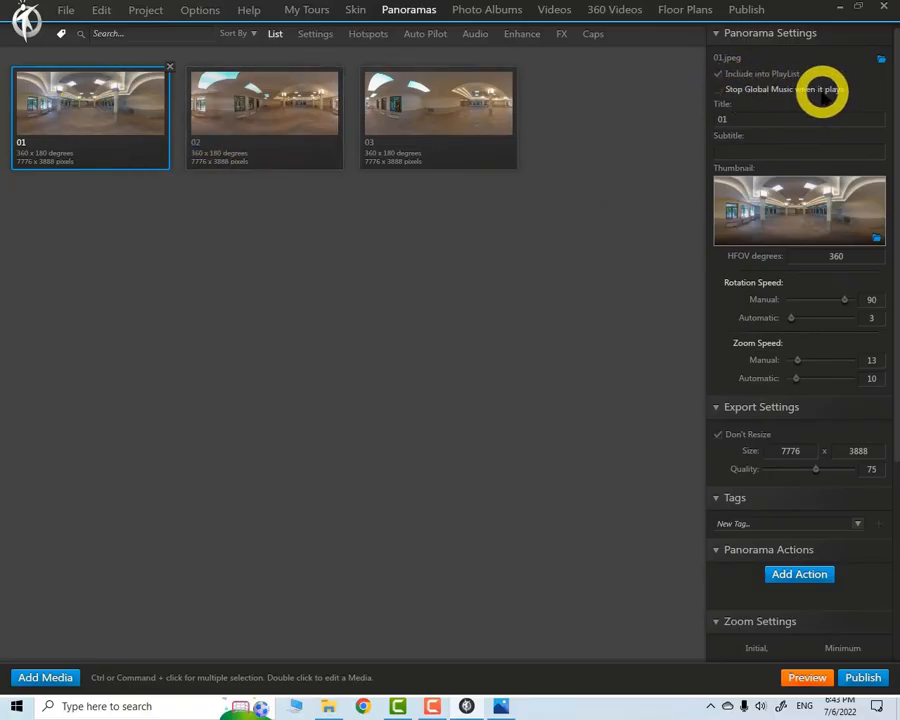
- Enable stopping the global music when panorama 01 plays and set its title to "Panorama 01"
click(717, 89)
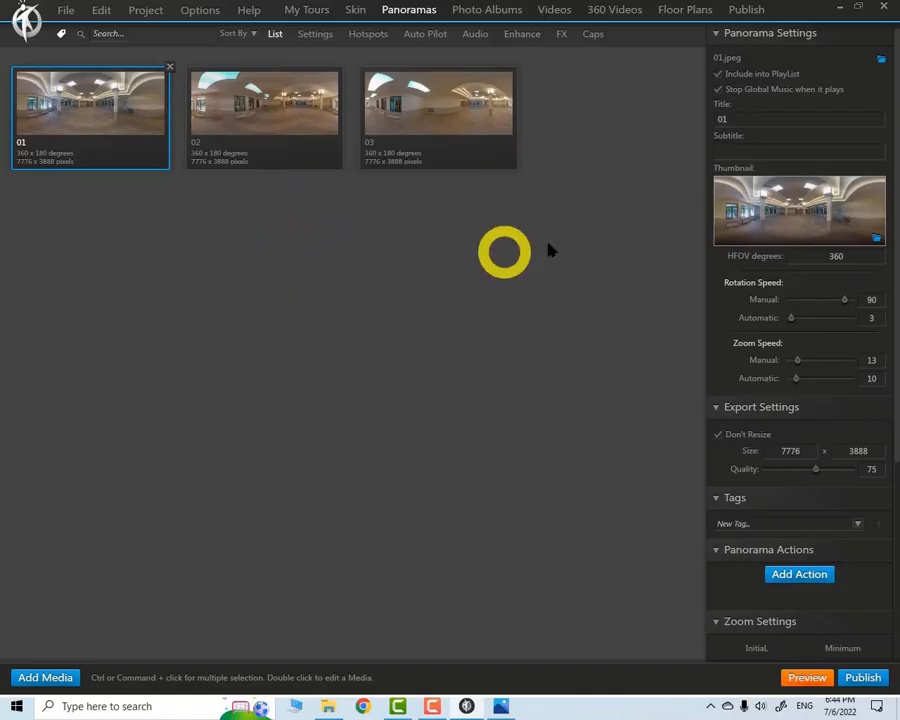
double_click(740, 121)
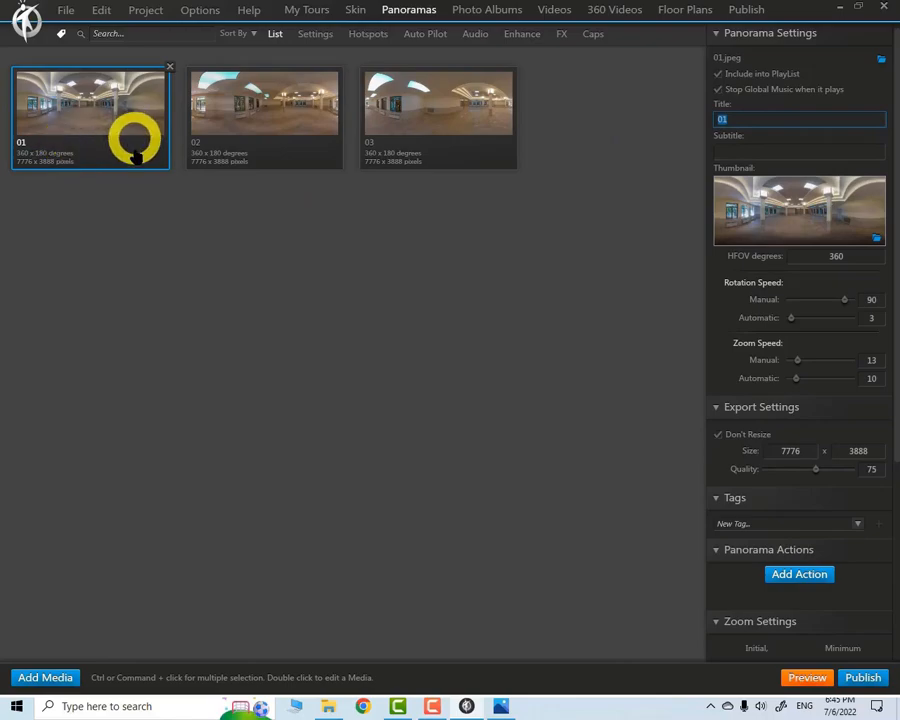
click(726, 120)
double_click(721, 120)
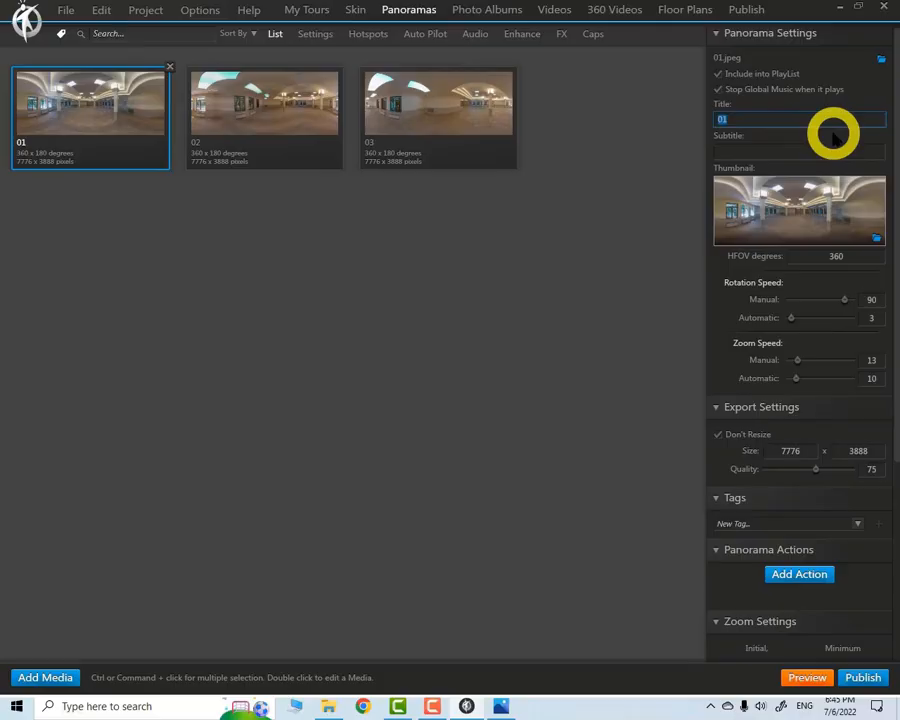
text(P)
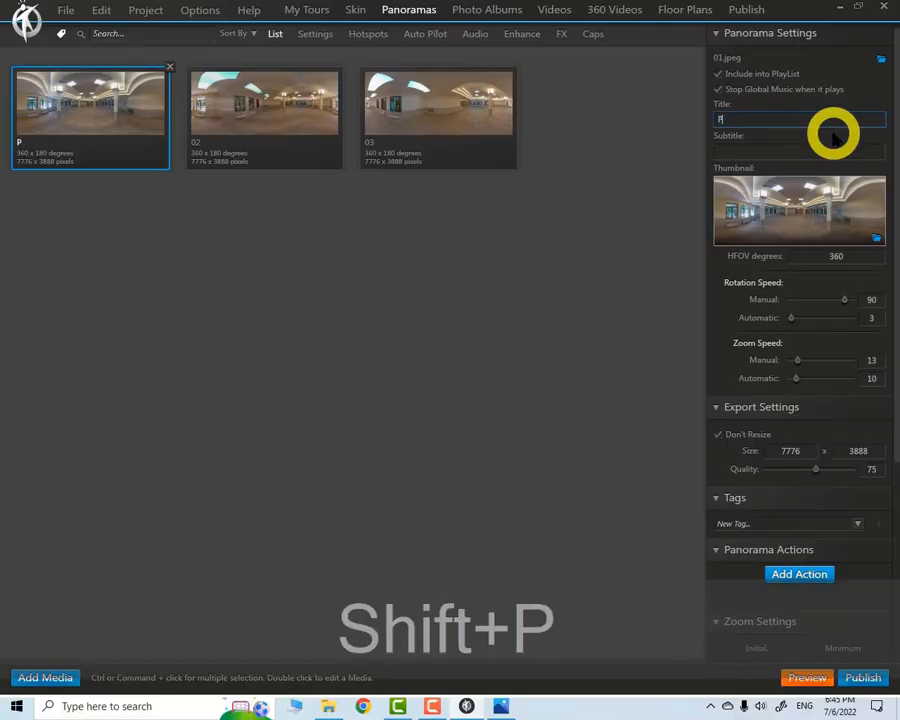
text(anorama 01)
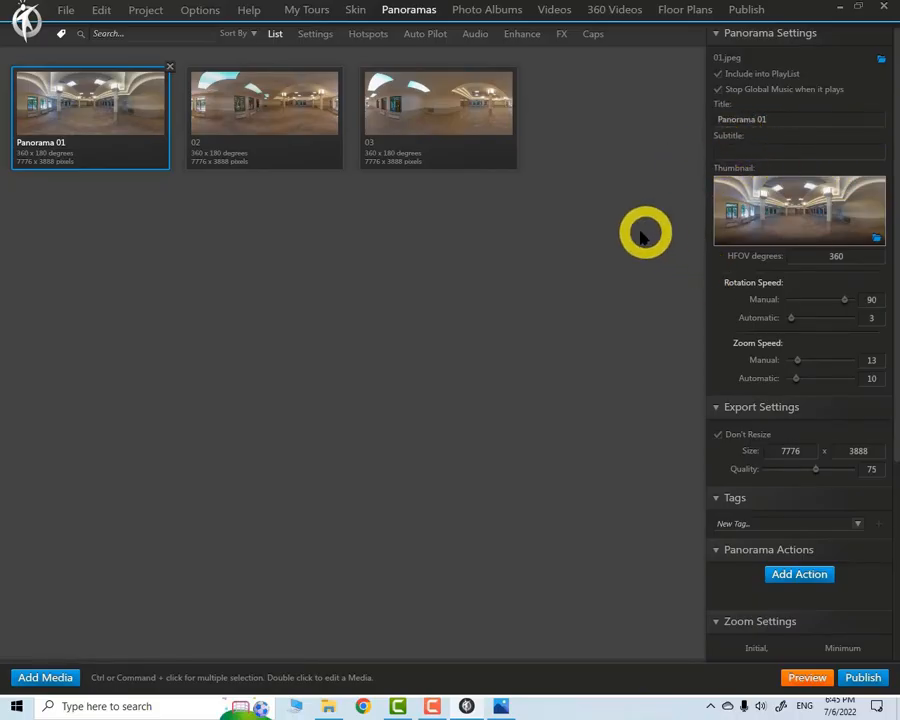
- Replace the thumbnail of Panorama 01 with "fish eyes 3-1.png" from the Utility folder on the desktop
drag(803, 207, 772, 235)
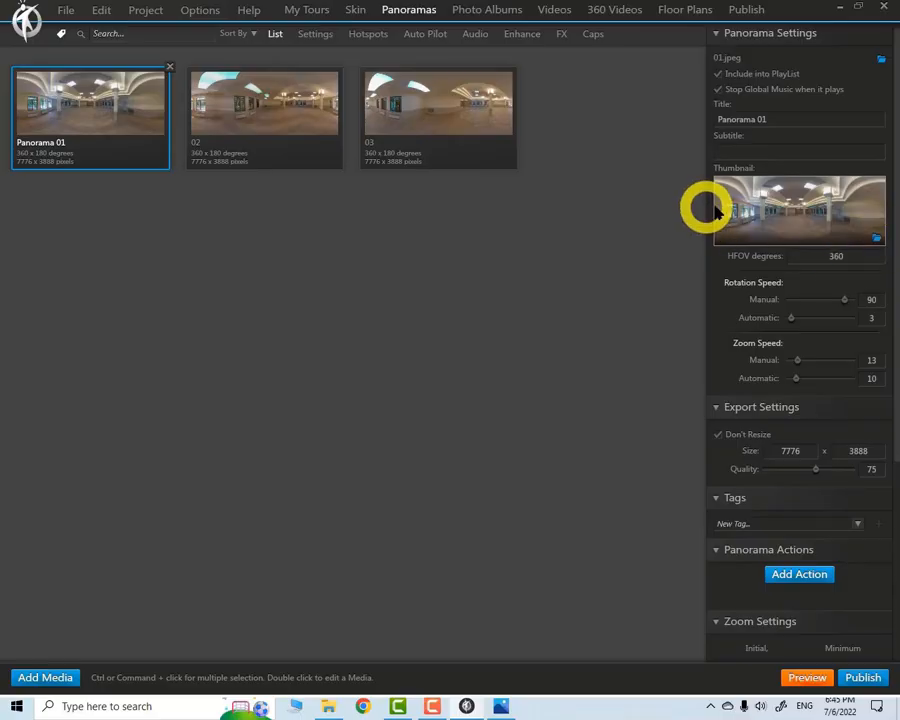
click(876, 238)
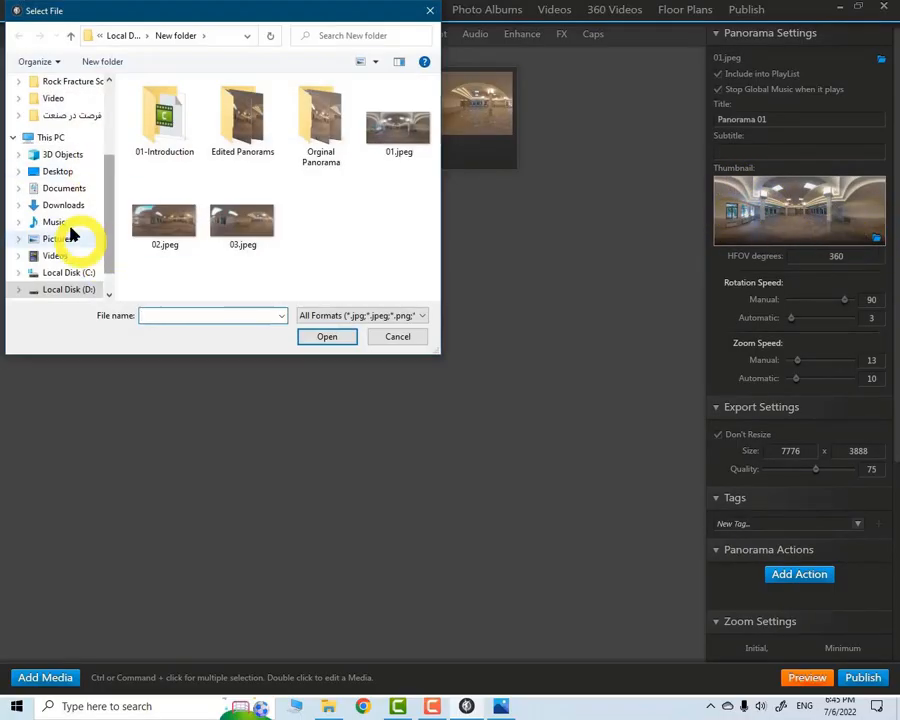
click(56, 172)
double_click(166, 210)
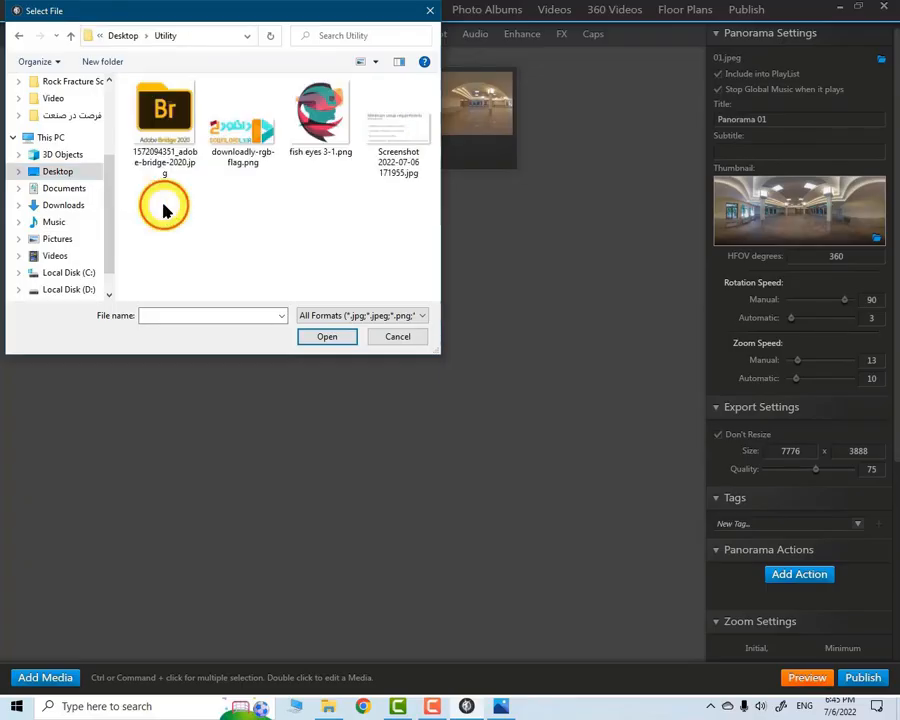
double_click(300, 138)
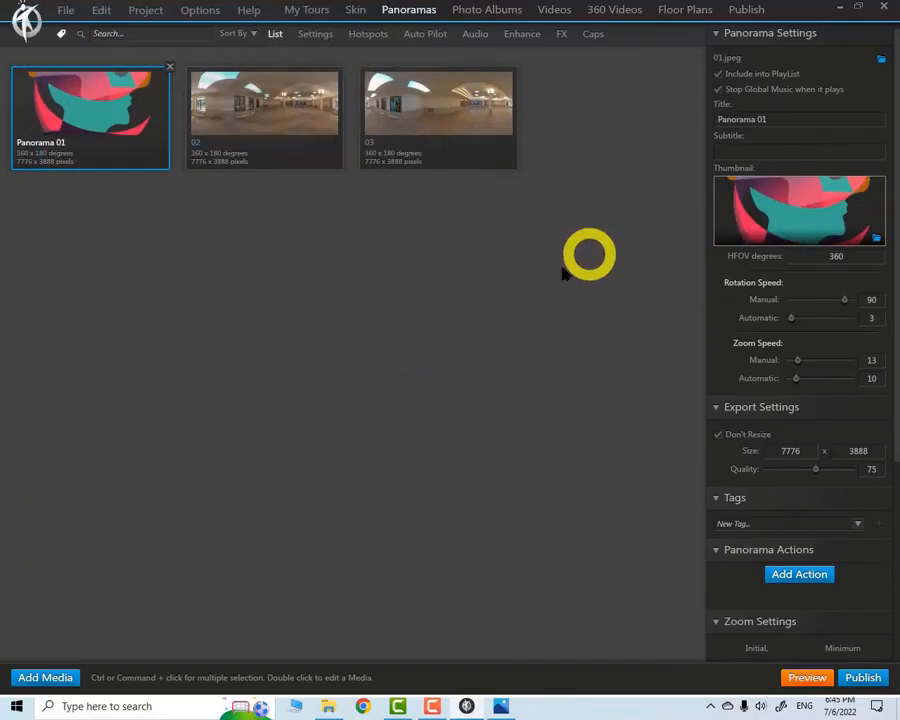
- Open Panorama 01 in the settings view and set its thumbnail to 01.jpeg from New folder on drive D
double_click(128, 136)
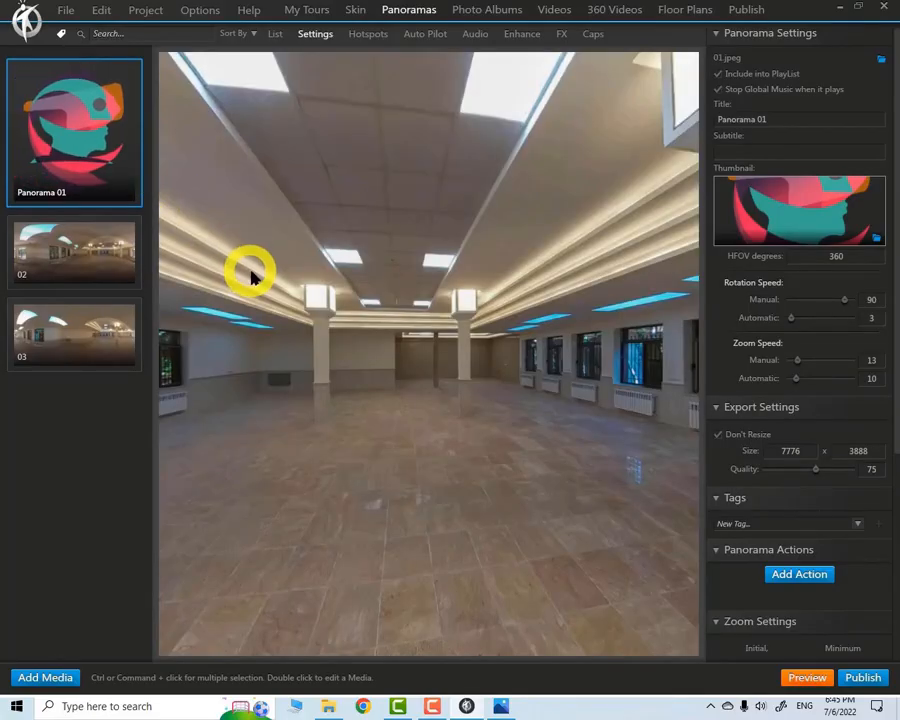
drag(336, 366, 496, 370)
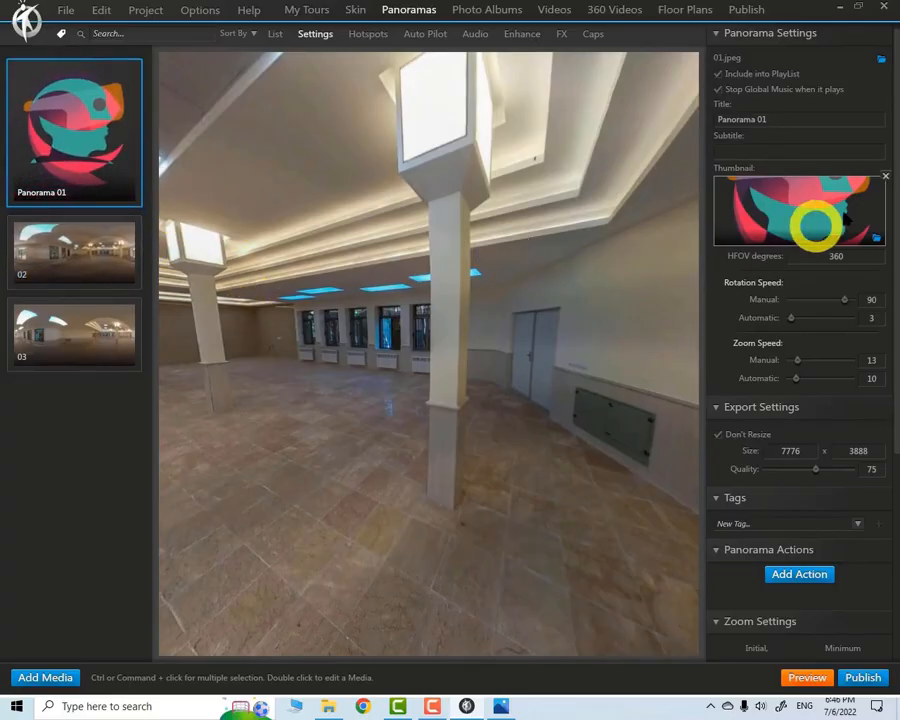
click(876, 237)
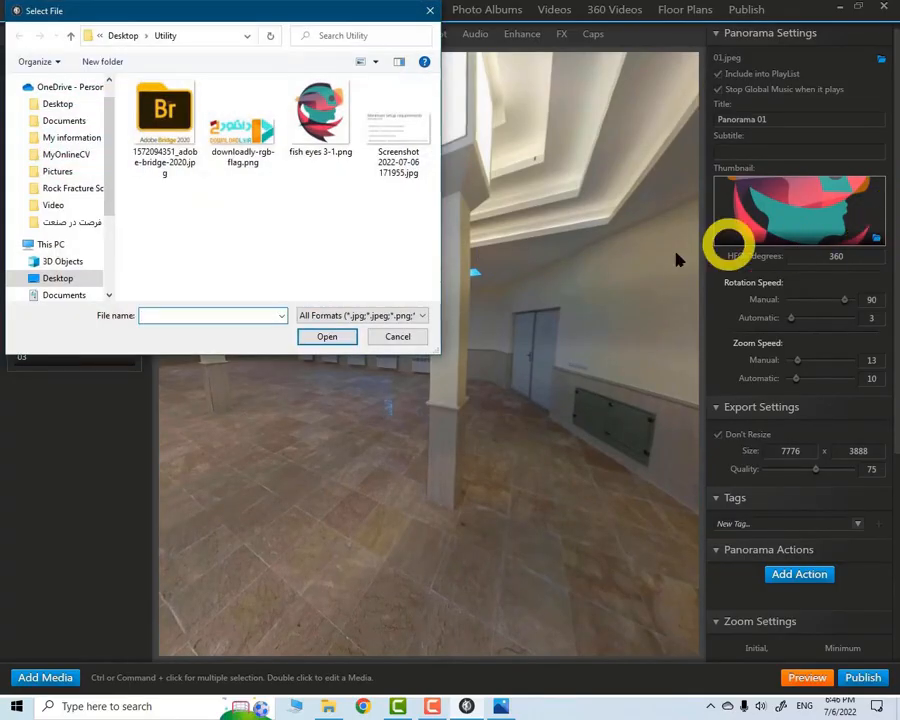
click(52, 245)
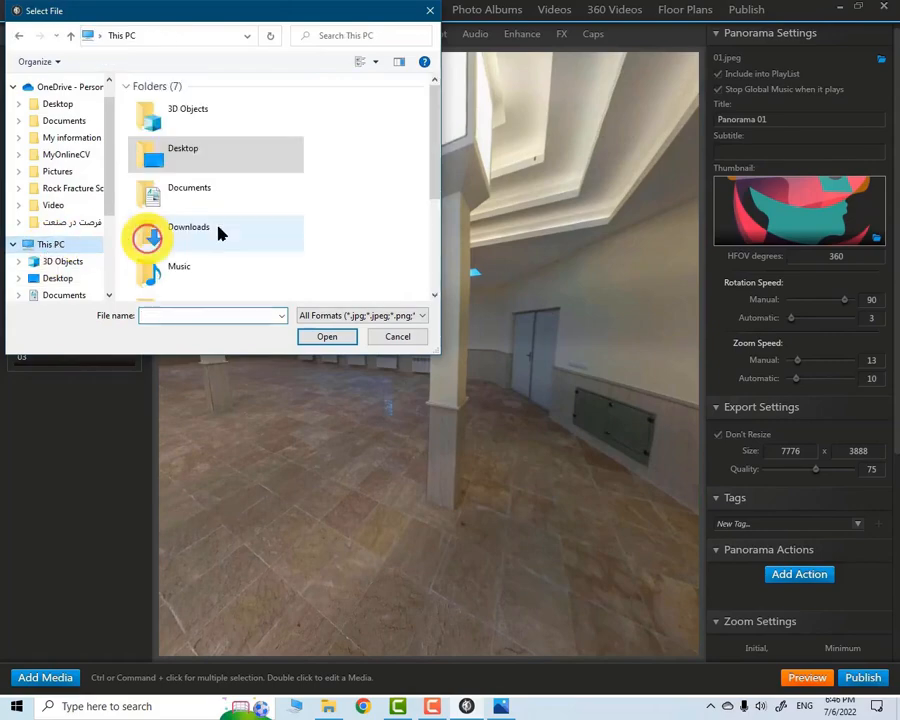
scroll(240, 228, down, 3)
double_click(217, 281)
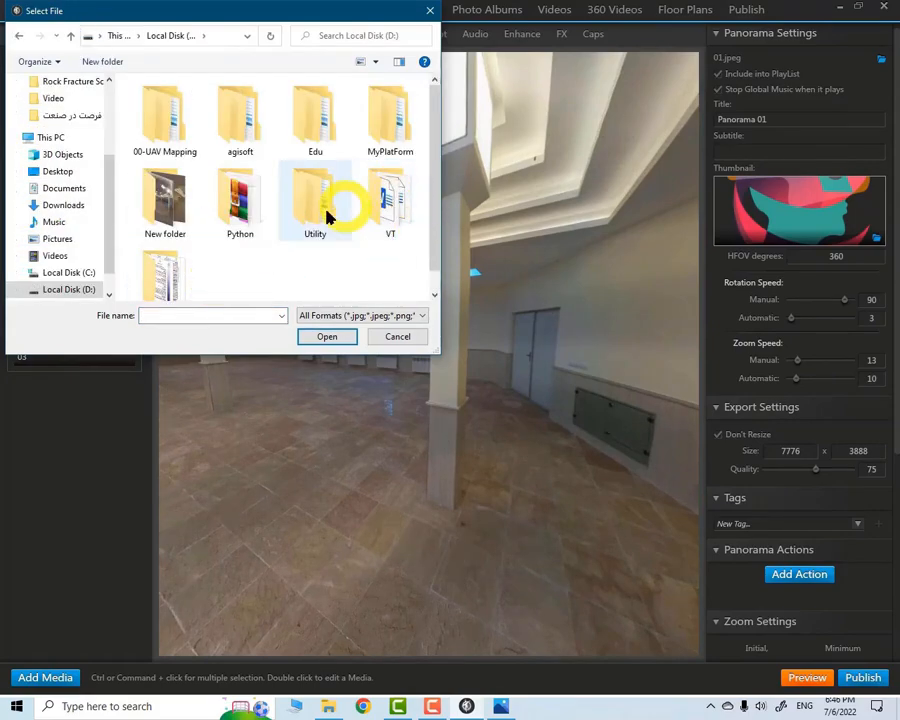
double_click(181, 201)
double_click(400, 127)
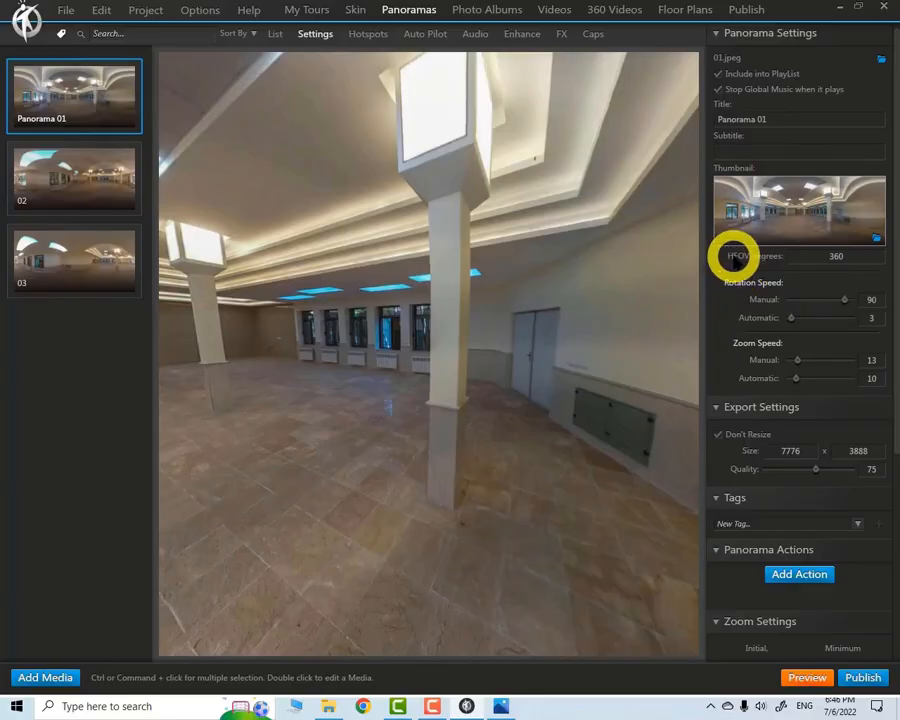
- Rotate the view of Panorama 01 and preview the tour to examine its manual and automatic rotation speeds
mouse_move(743, 256)
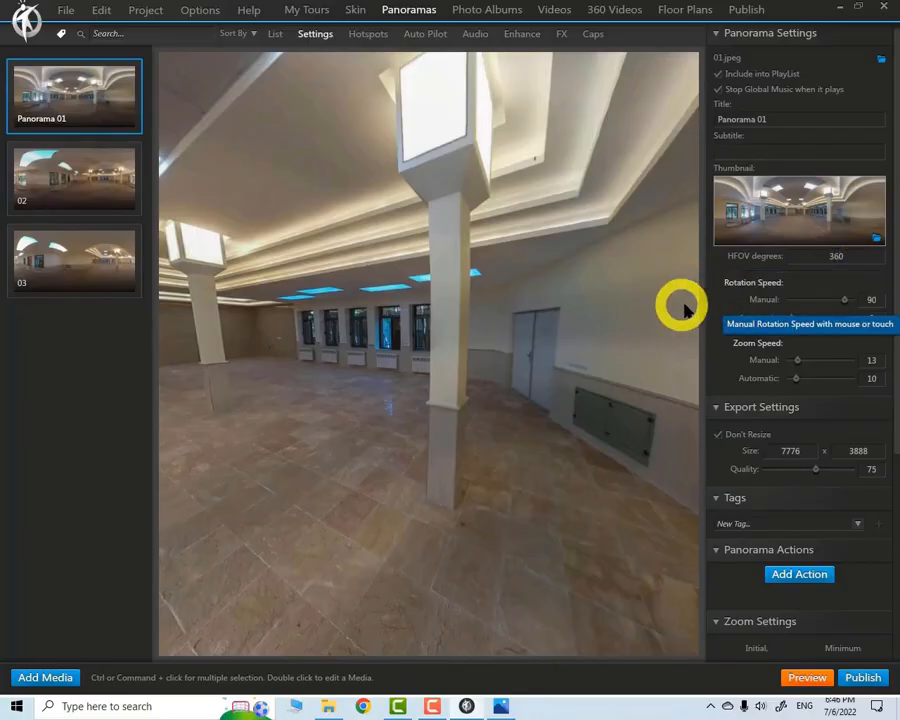
drag(609, 317, 691, 346)
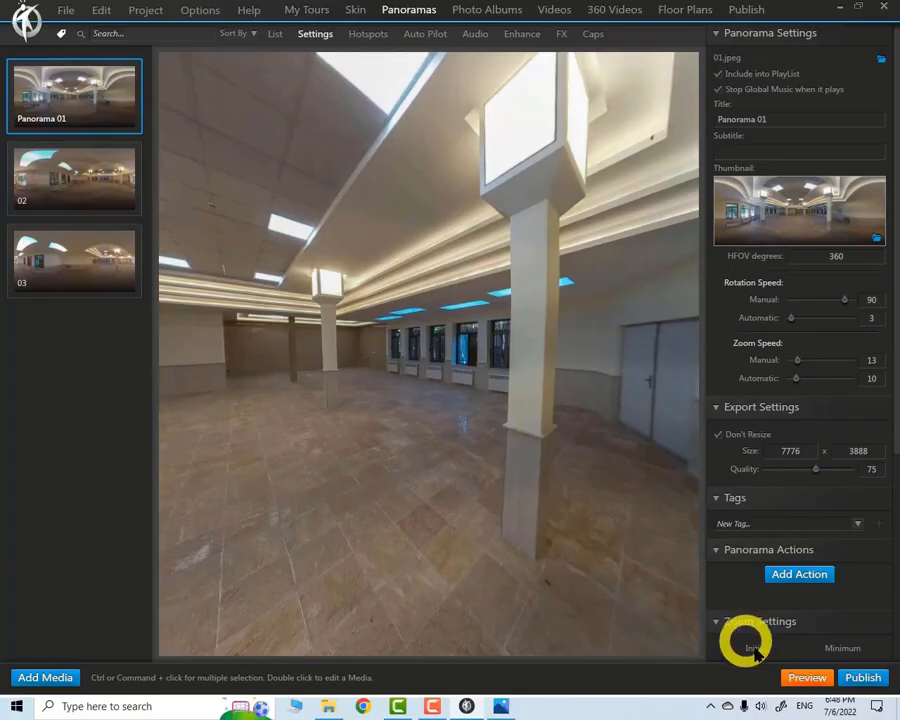
click(815, 678)
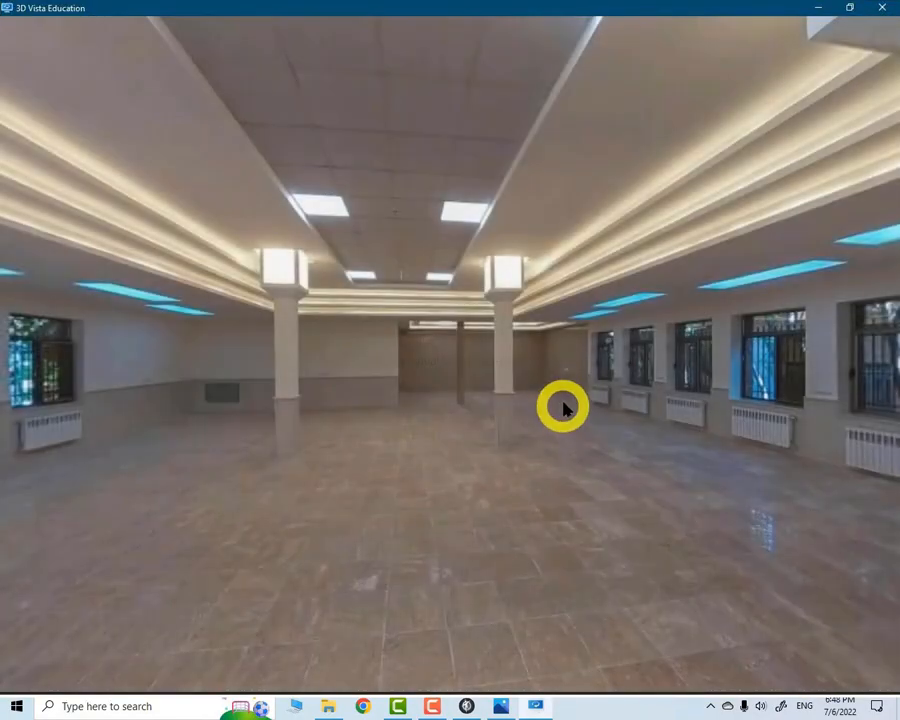
drag(562, 406, 466, 414)
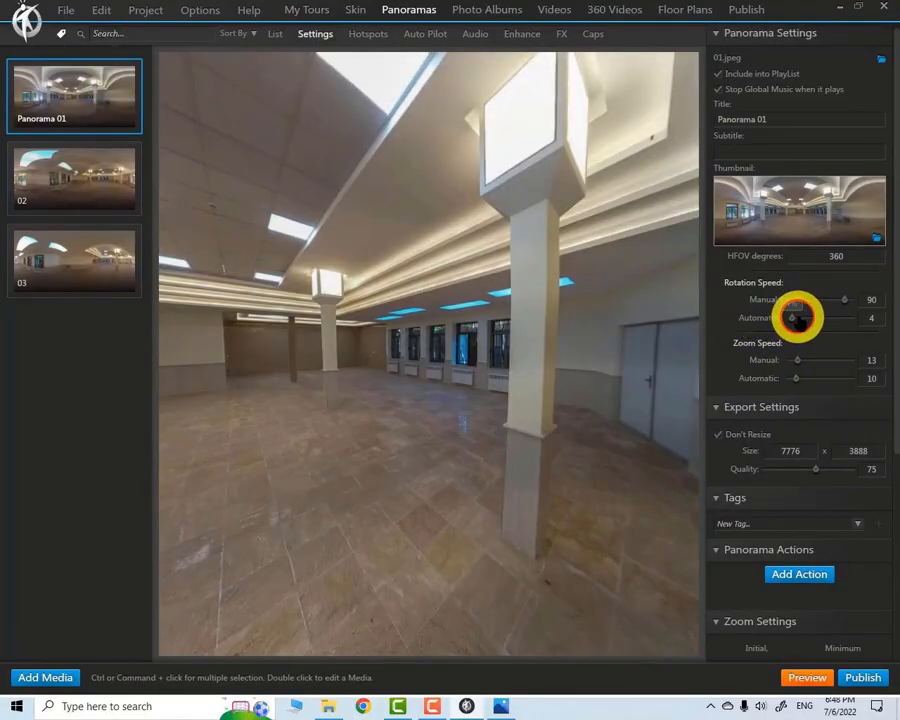
- Raise the automatic rotation speed of Panorama 01 close to its maximum and test it in a tour preview
drag(792, 318, 829, 318)
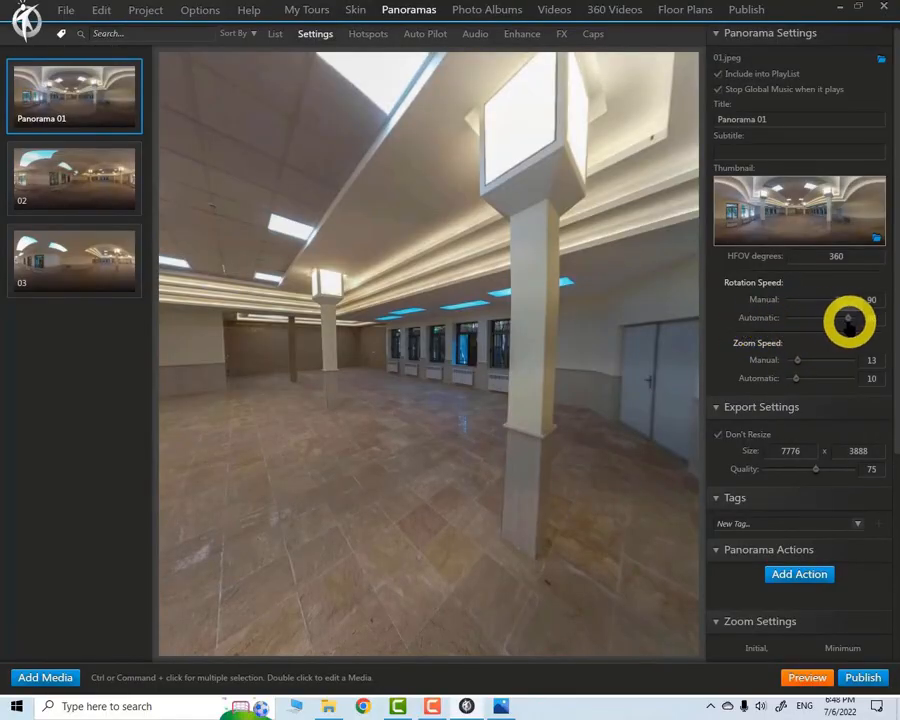
click(807, 678)
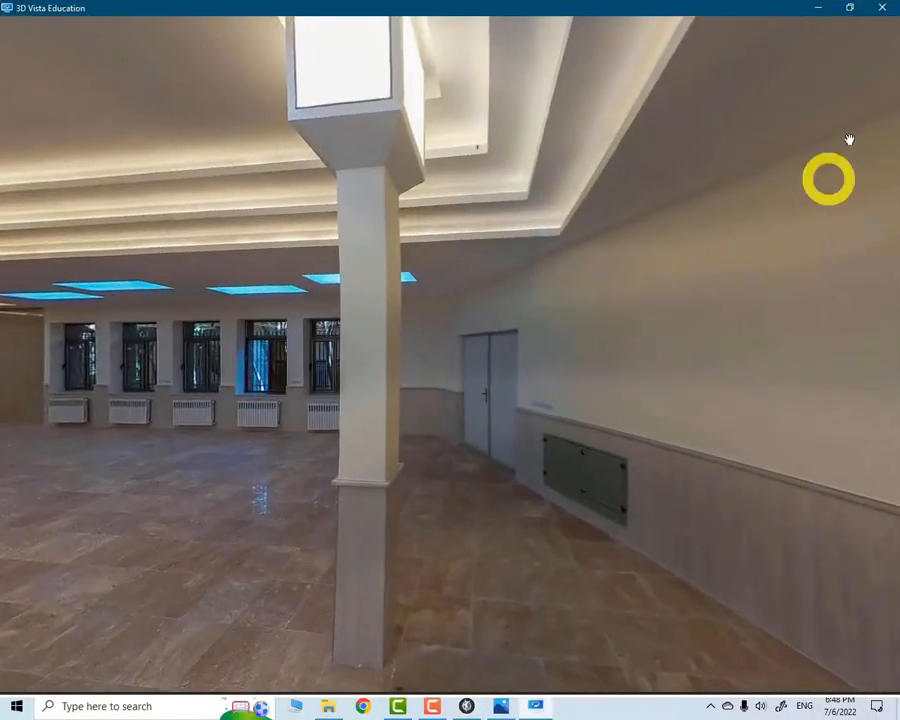
click(882, 8)
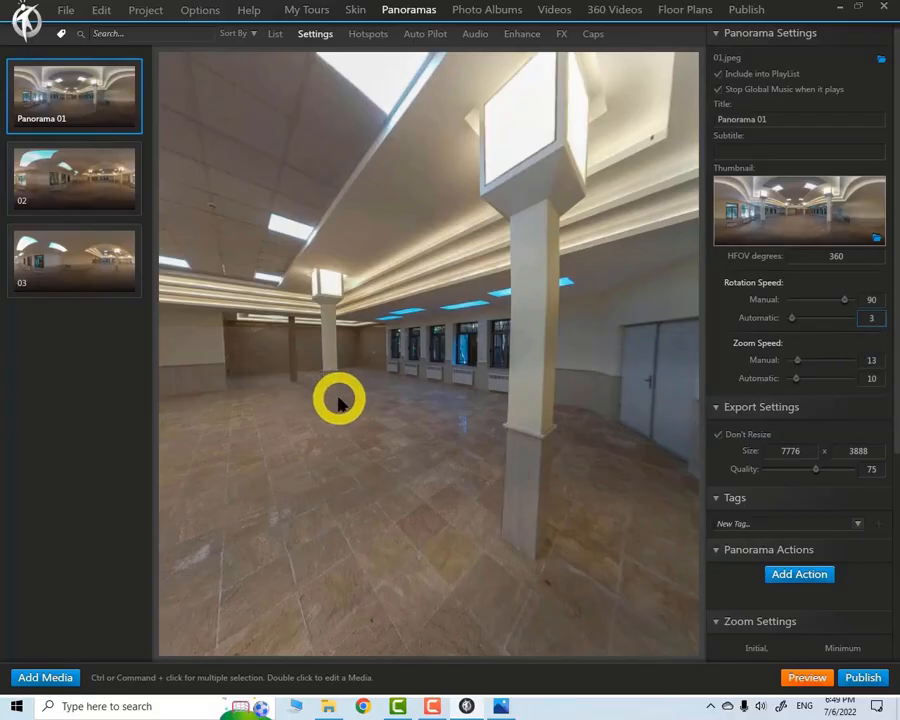
- Zoom in and out of Panorama 01 and preview the tour to examine the effect of its zoom speeds
scroll(380, 416, up, 6)
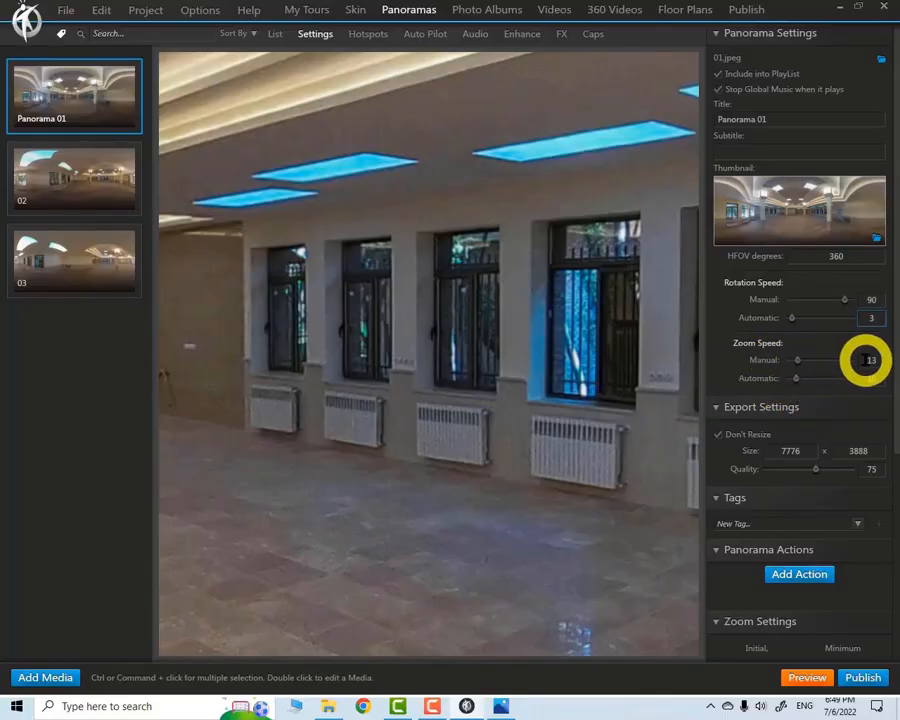
scroll(364, 384, down, 6)
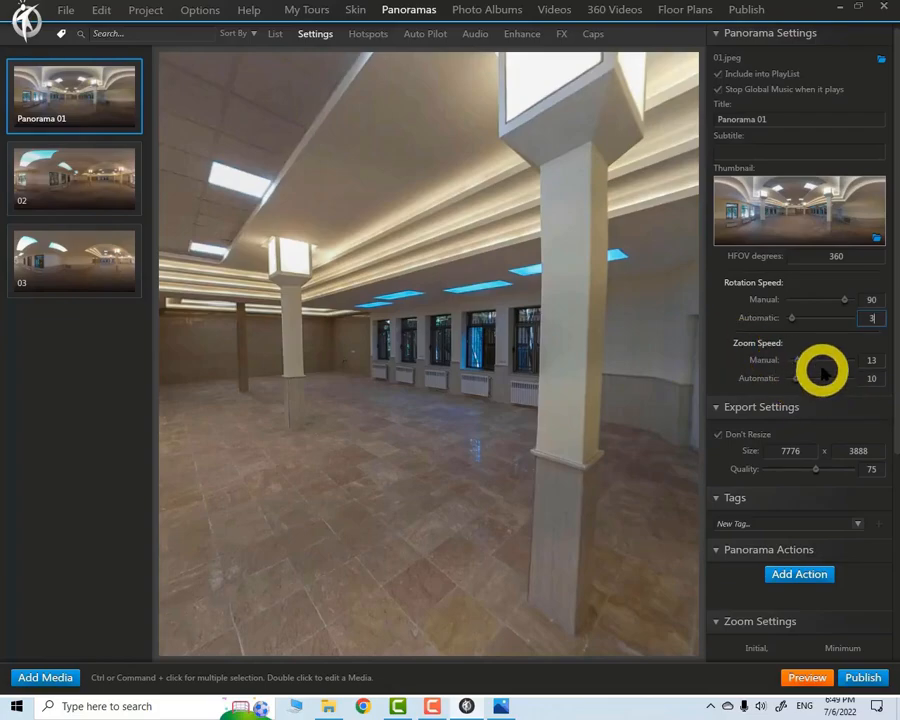
click(805, 678)
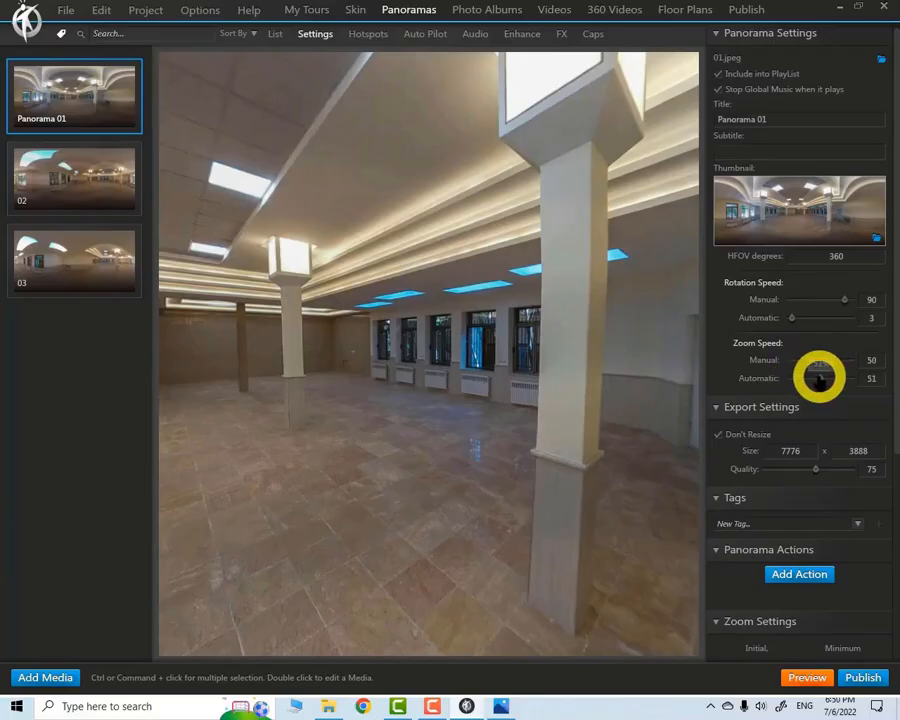
click(810, 678)
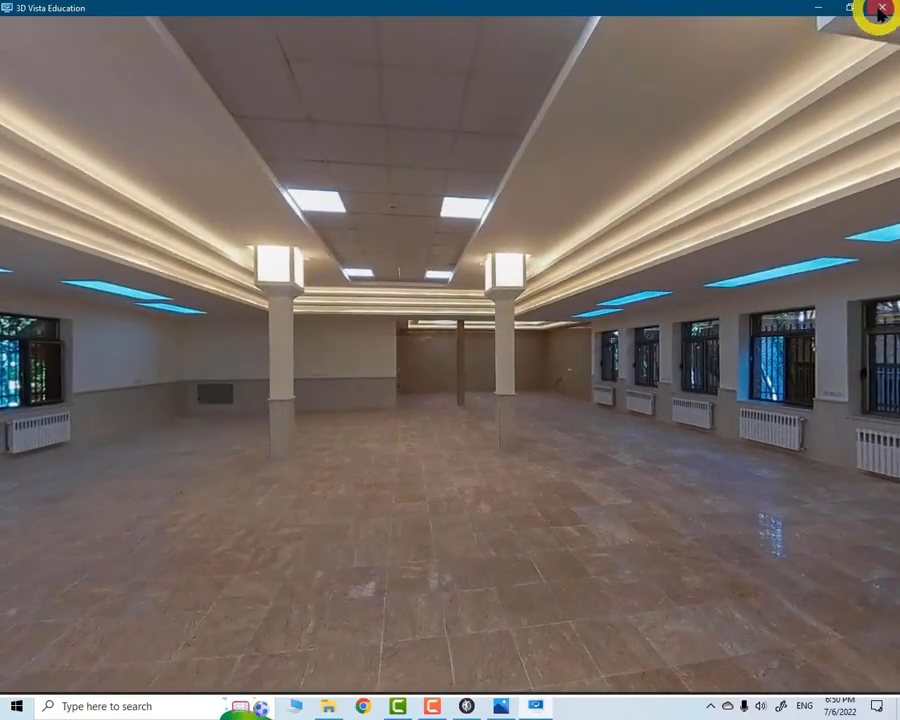
- Close the tour preview and set the export quality of Panorama 01 to 100
click(880, 8)
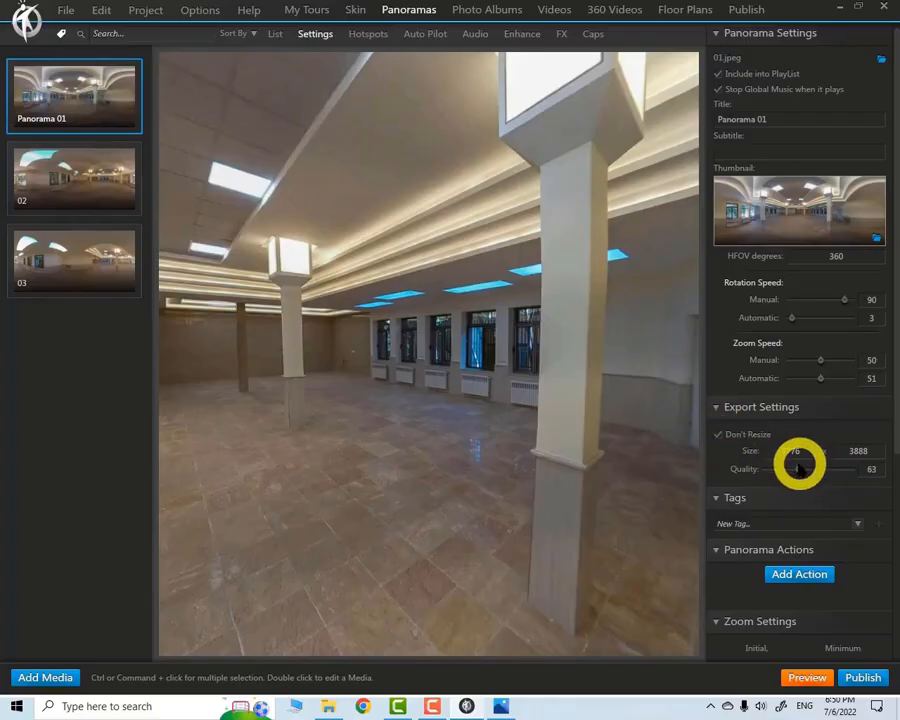
drag(798, 469, 835, 469)
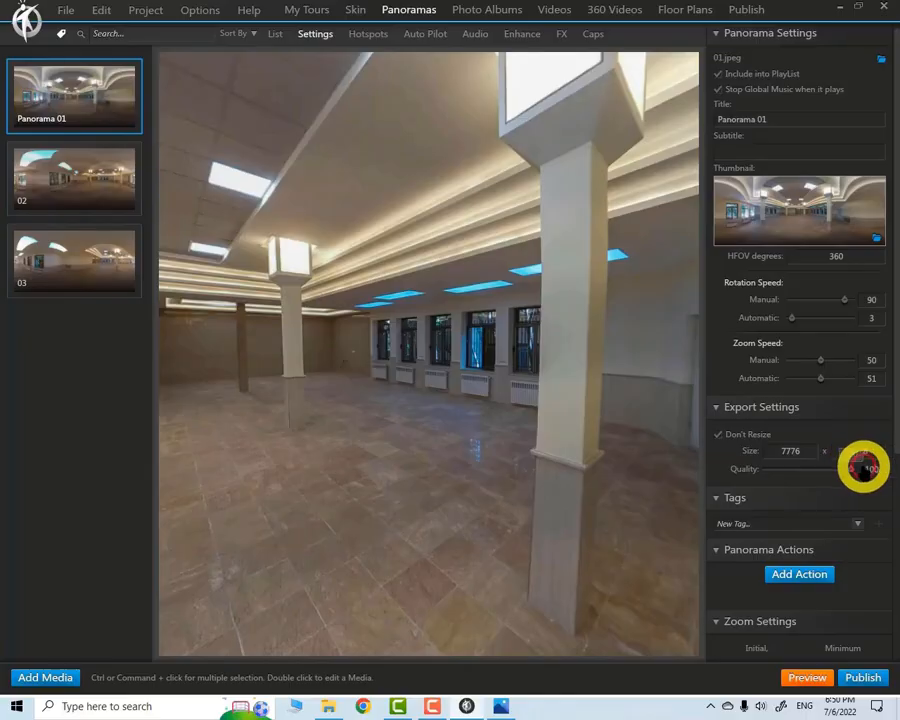
drag(420, 336, 418, 386)
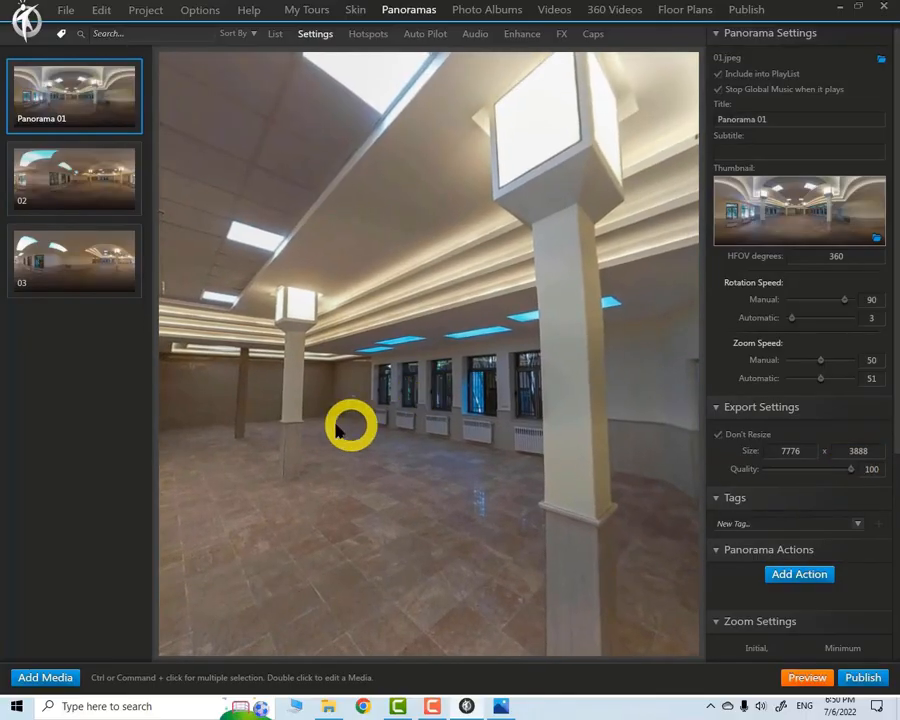
scroll(394, 453, up, 5)
scroll(393, 453, down, 7)
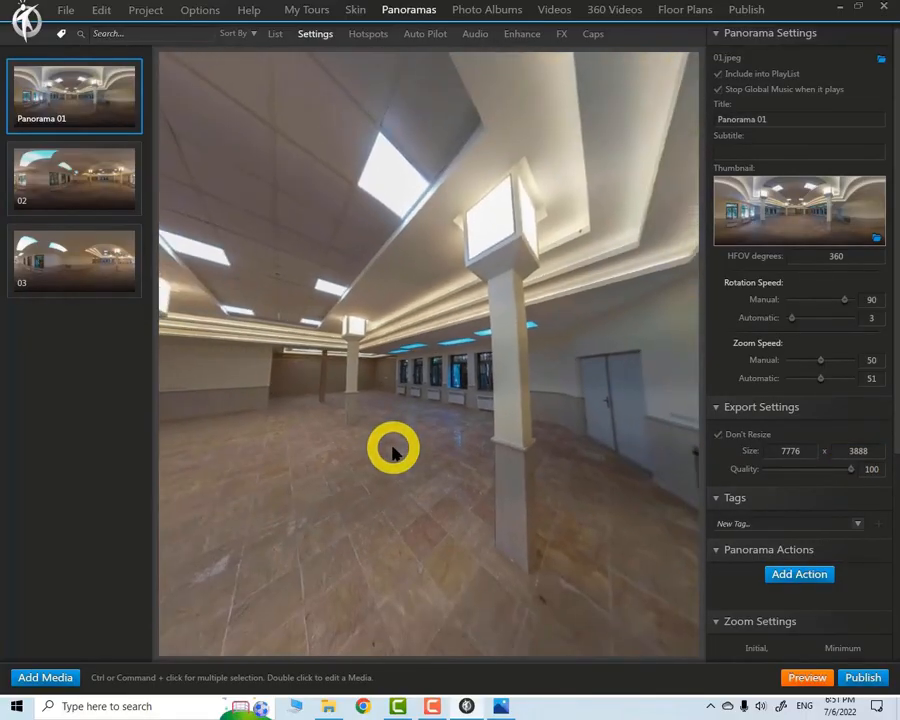
scroll(393, 453, up, 3)
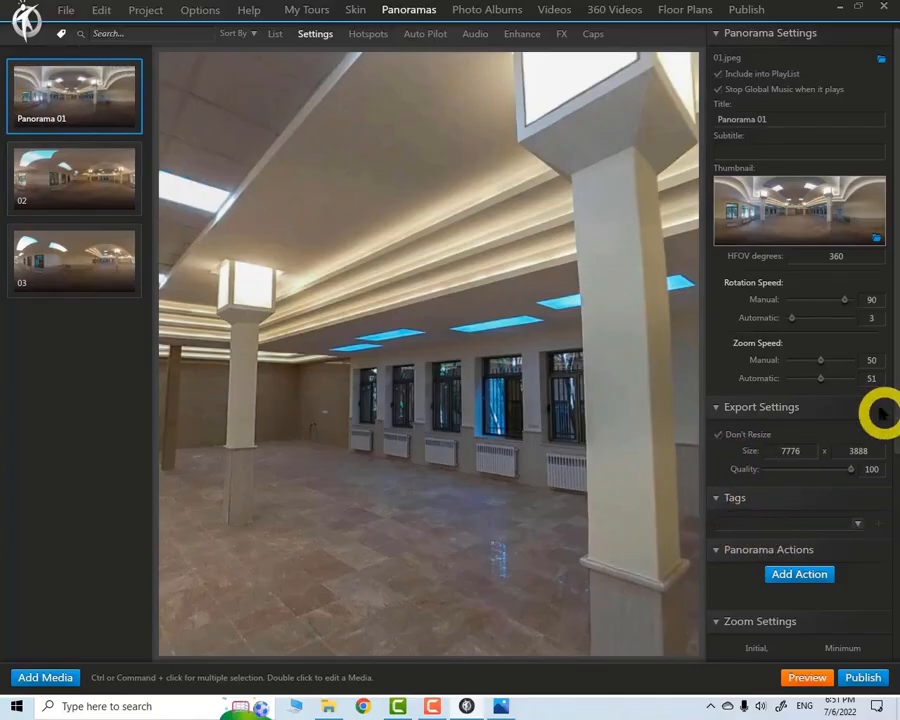
- Look through the types of action that can be added to Panorama 01
drag(896, 336, 884, 492)
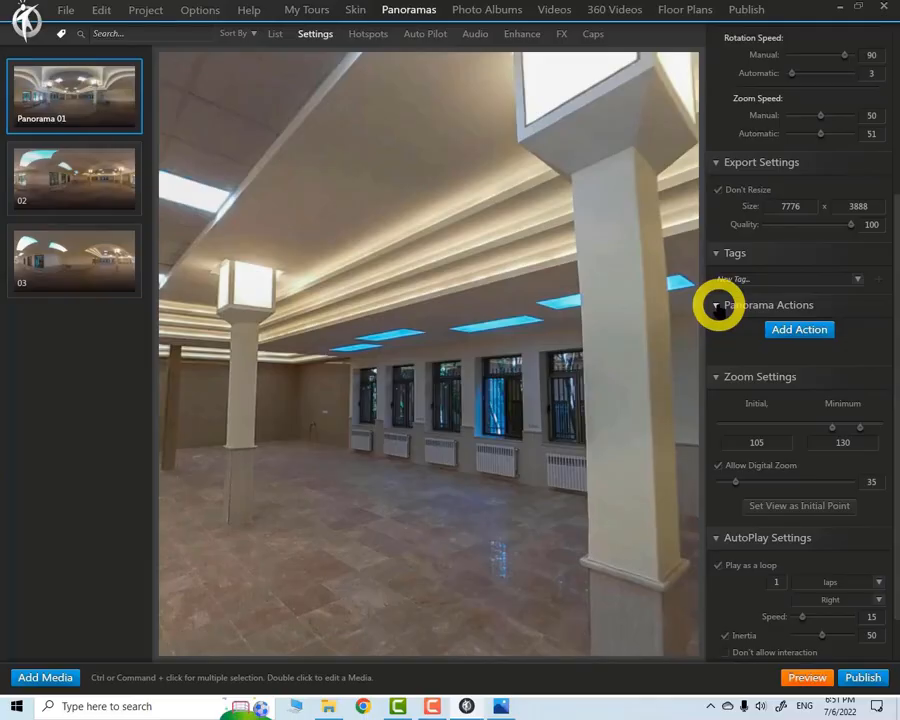
click(785, 336)
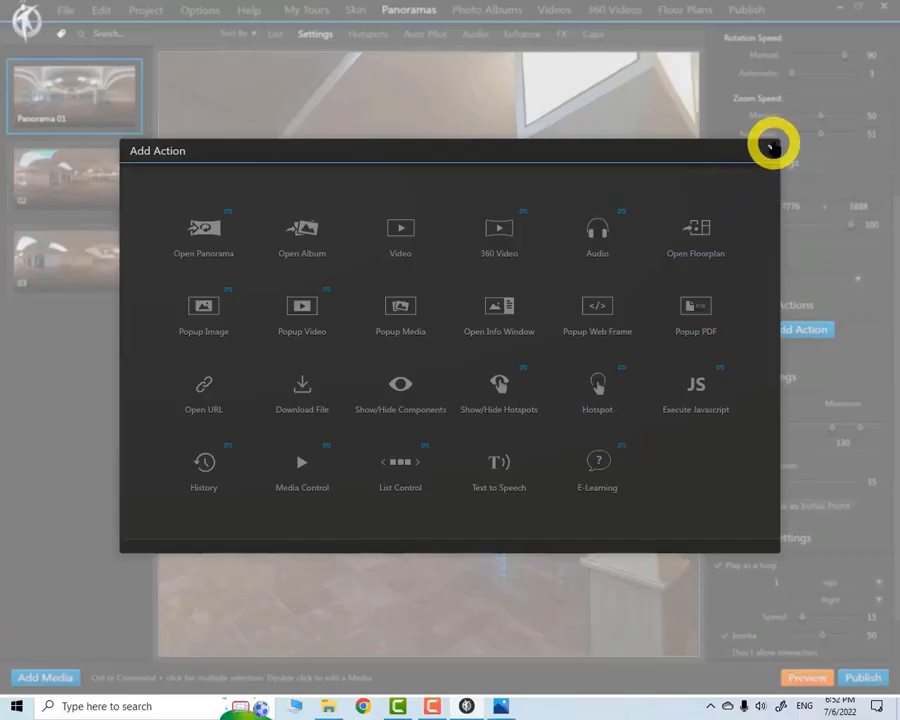
click(771, 149)
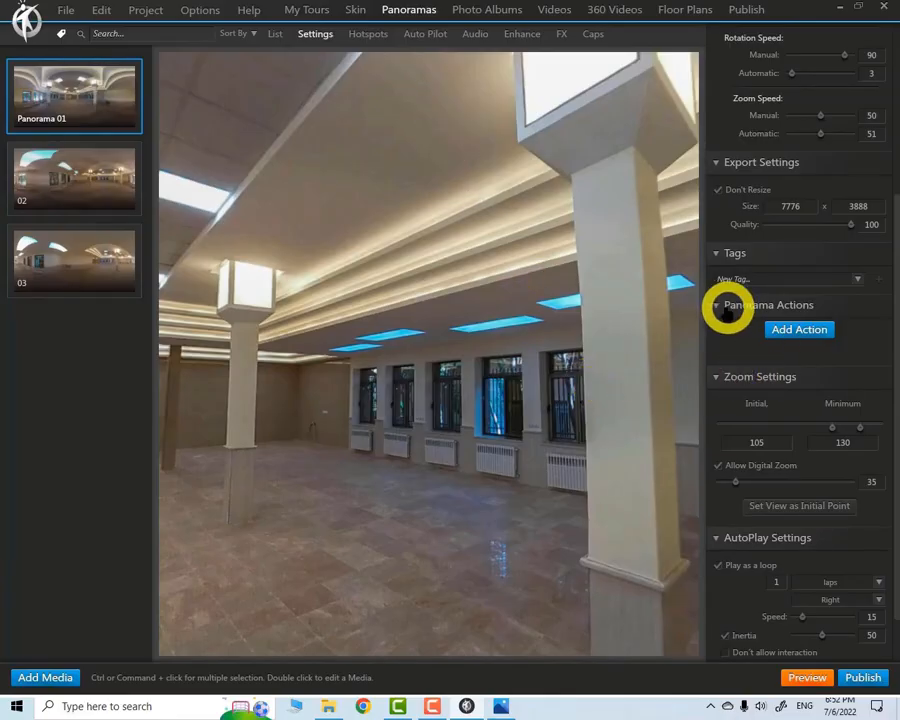
- Collapse the Panorama Actions, Tags and Export Settings sections
click(717, 304)
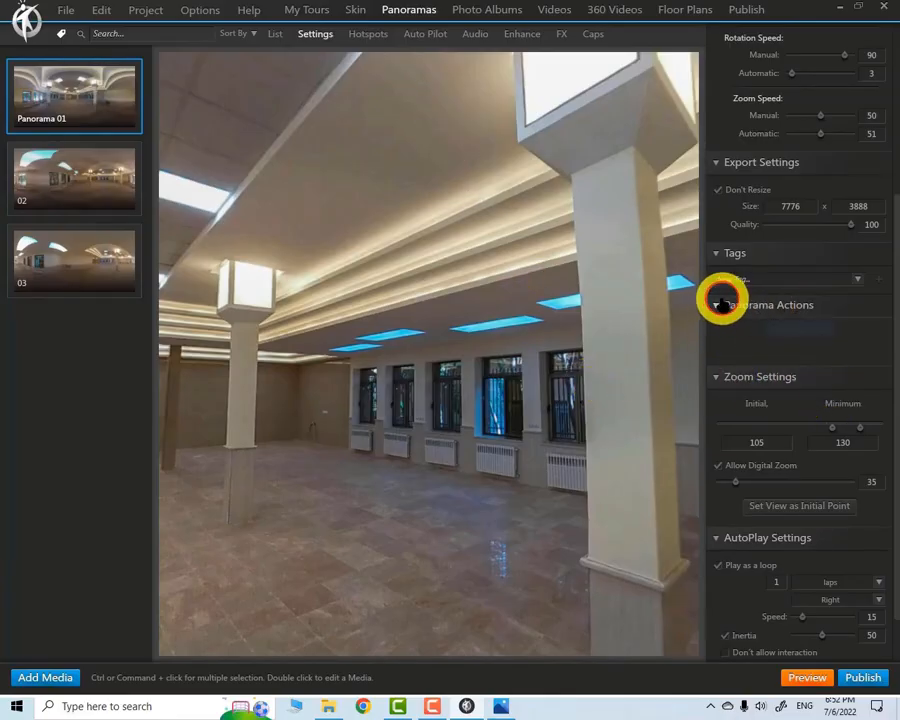
click(715, 253)
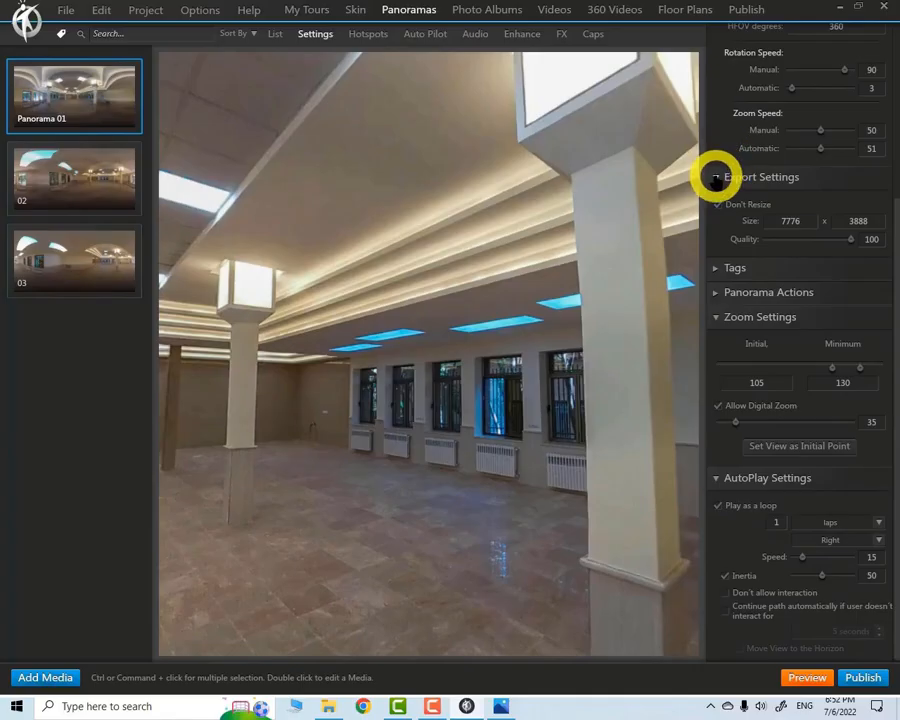
click(716, 177)
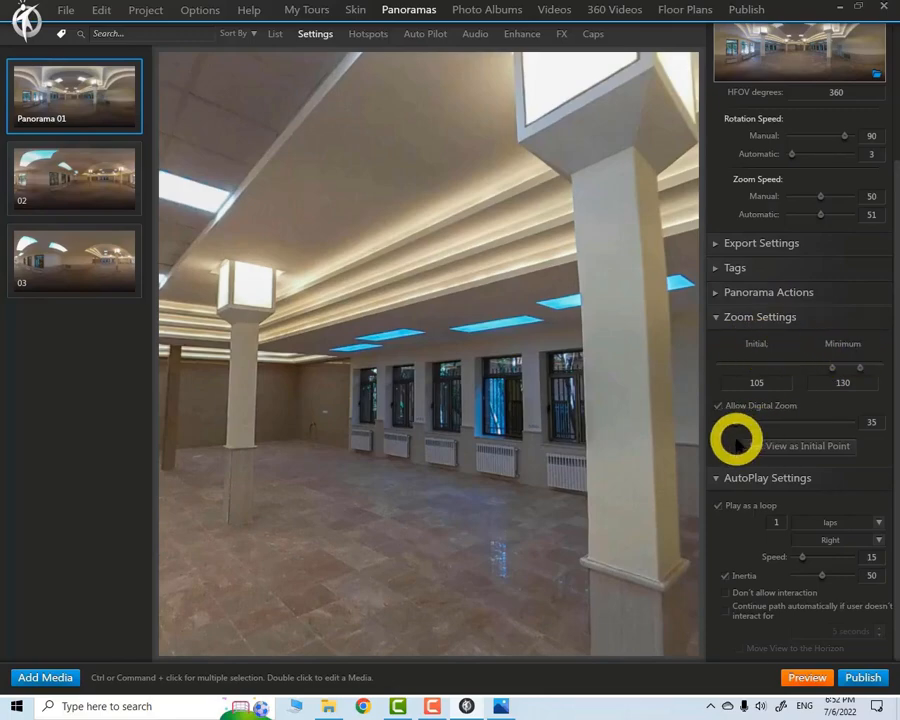
- Zoom and rotate the view of Panorama 01 to examine its initial and minimum zoom settings
scroll(344, 455, down, 5)
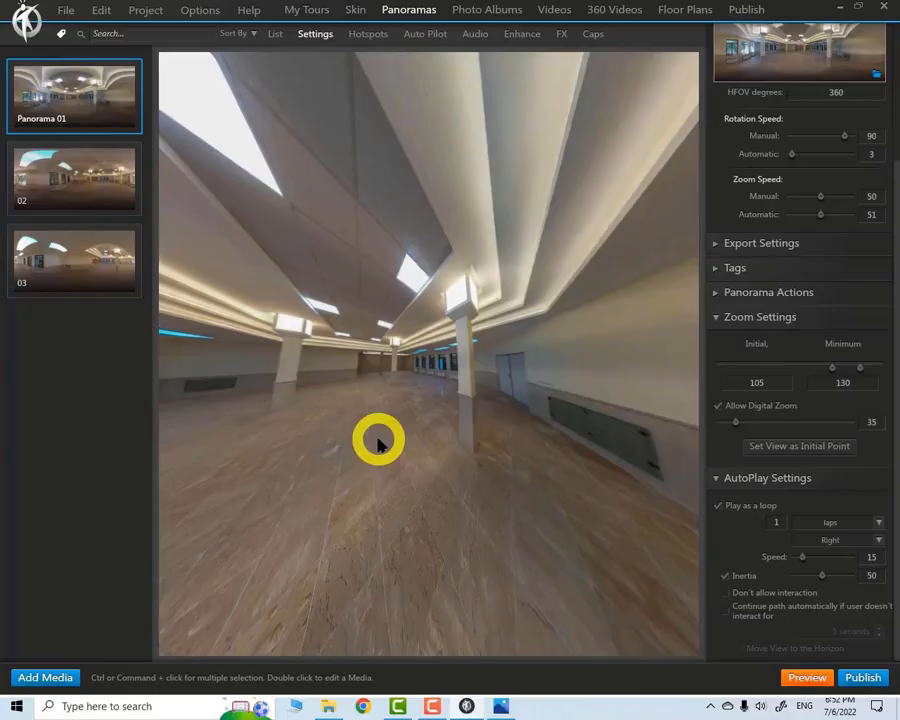
drag(378, 443, 403, 372)
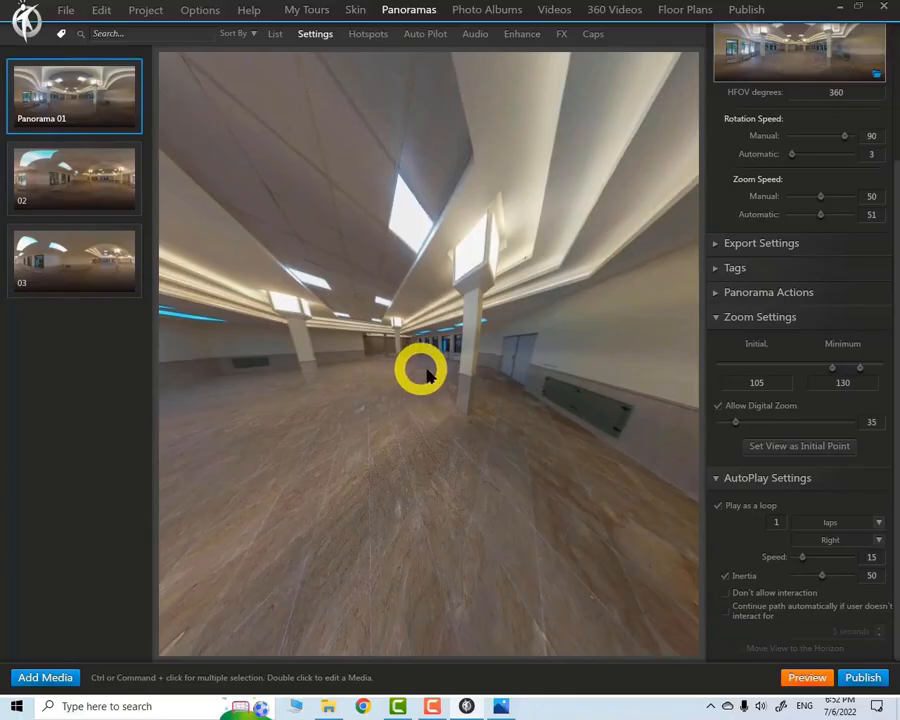
scroll(397, 412, up, 5)
scroll(397, 412, up, 3)
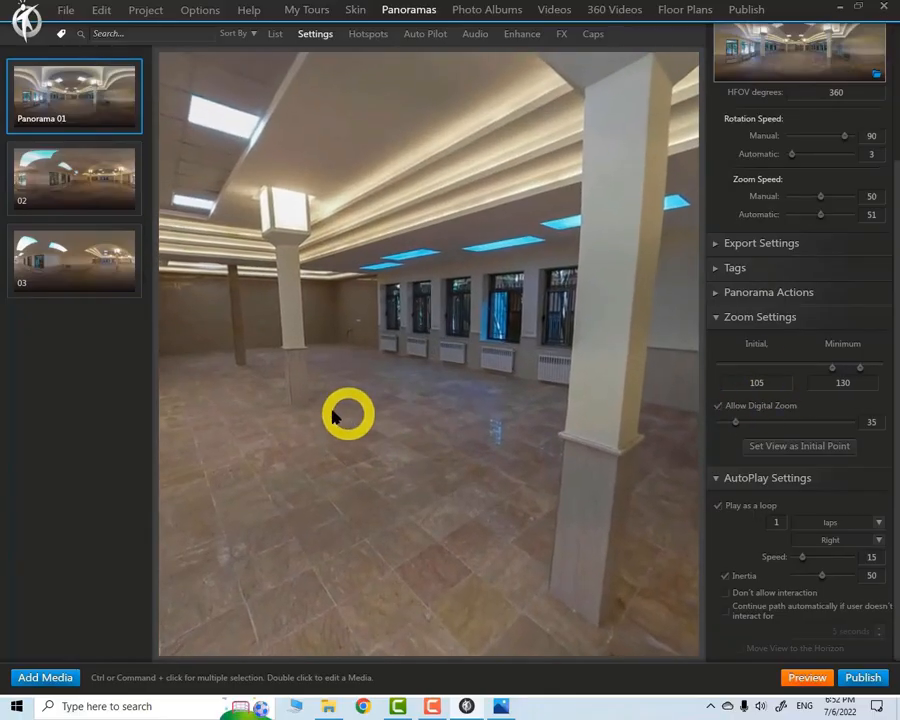
drag(335, 414, 468, 438)
scroll(403, 424, up, 5)
scroll(395, 430, down, 5)
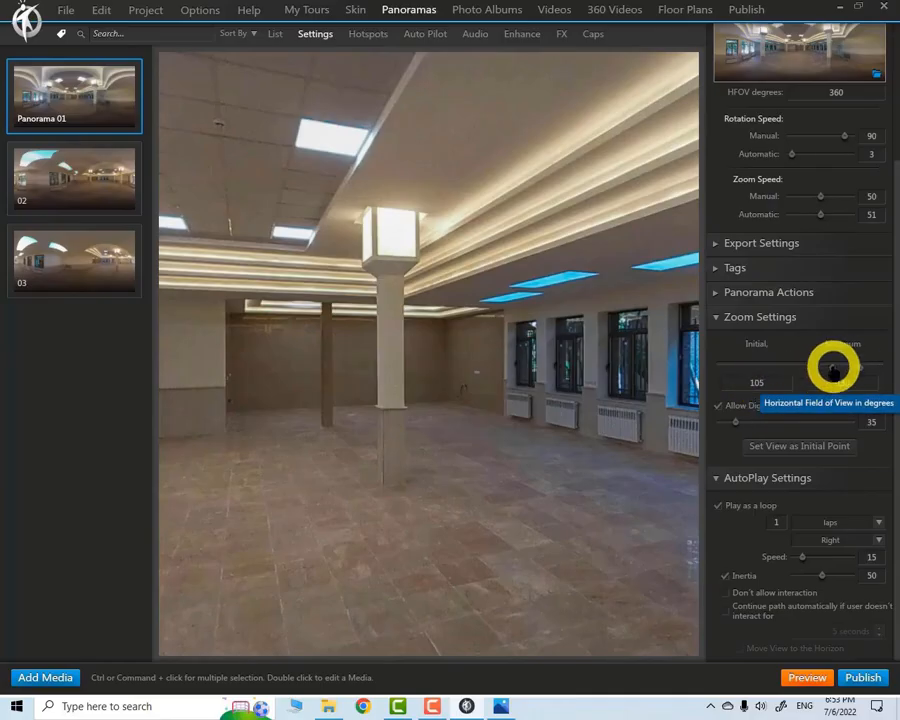
mouse_move(835, 370)
mouse_down()
mouse_move(820, 364)
mouse_move(840, 372)
mouse_move(840, 364)
mouse_move(832, 370)
mouse_up()
- Set the view facing the three windows beside the column as Panorama 01's initial point and check it in a tour preview
drag(640, 425, 386, 472)
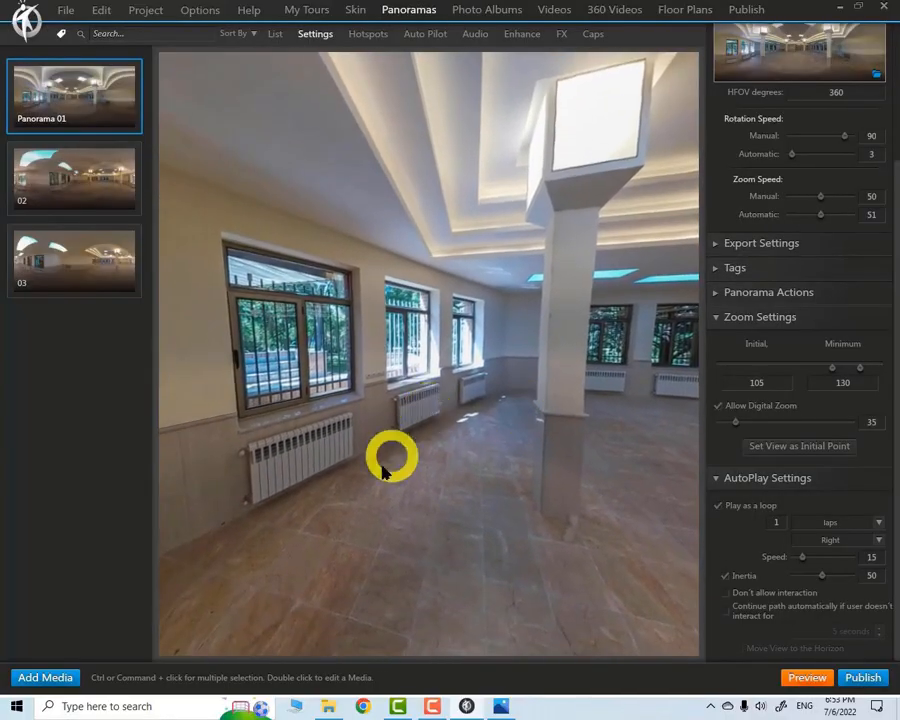
drag(422, 411, 512, 399)
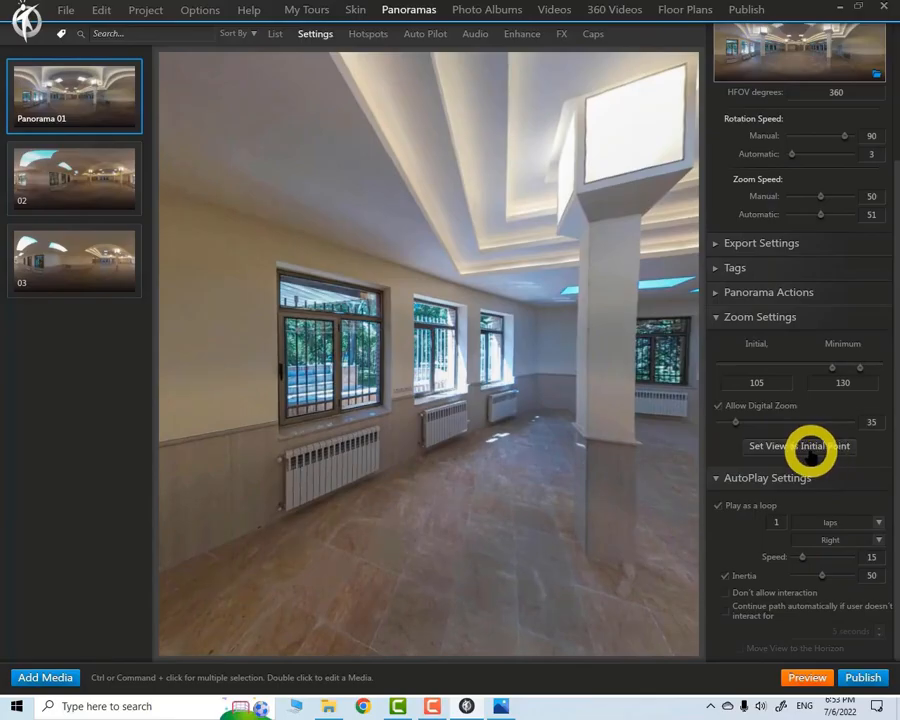
click(800, 447)
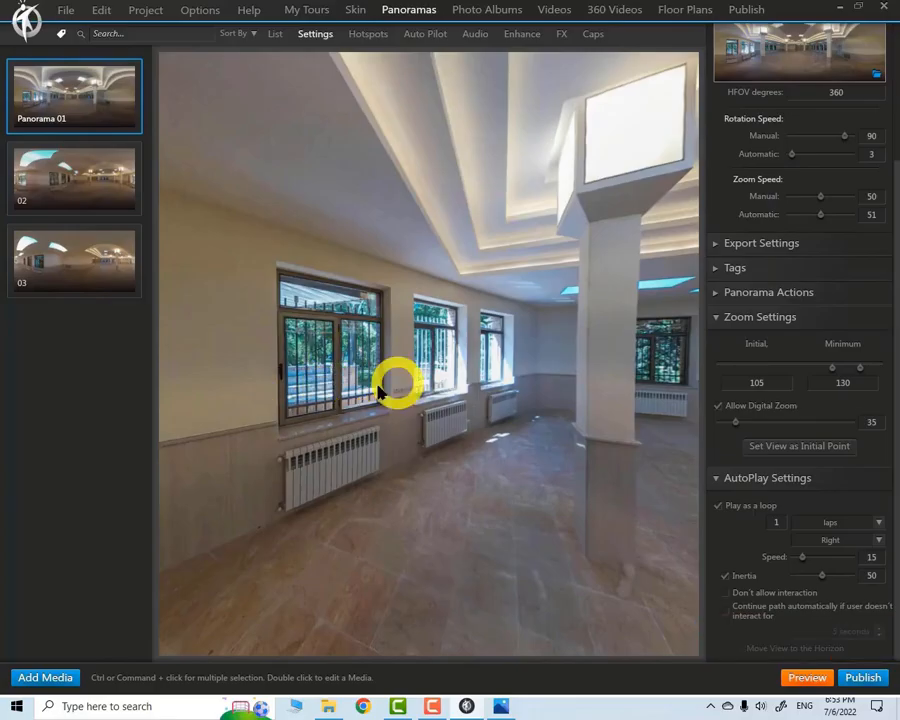
click(803, 677)
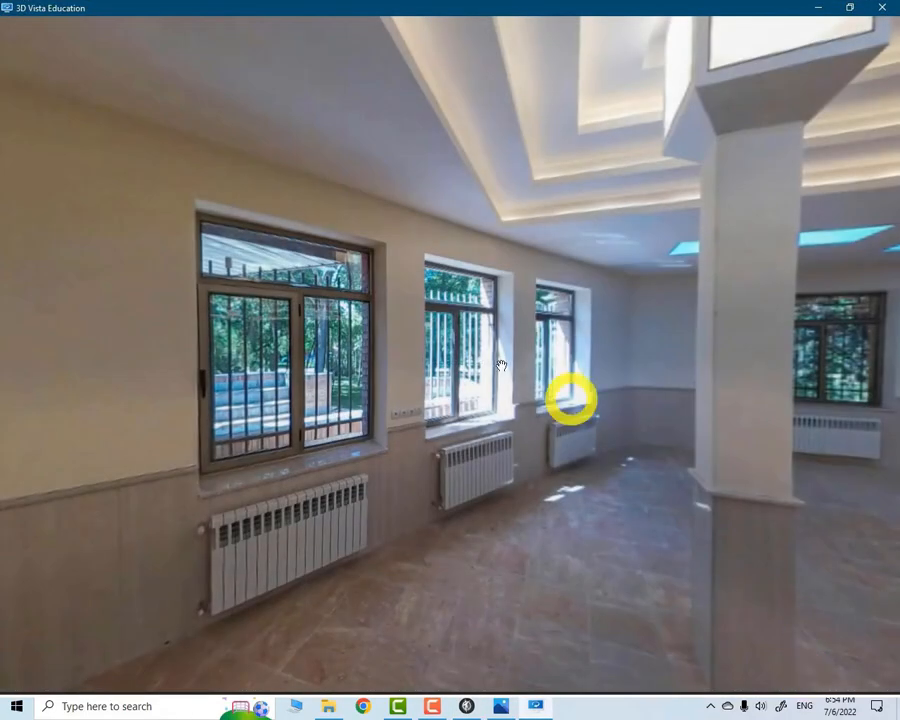
click(884, 9)
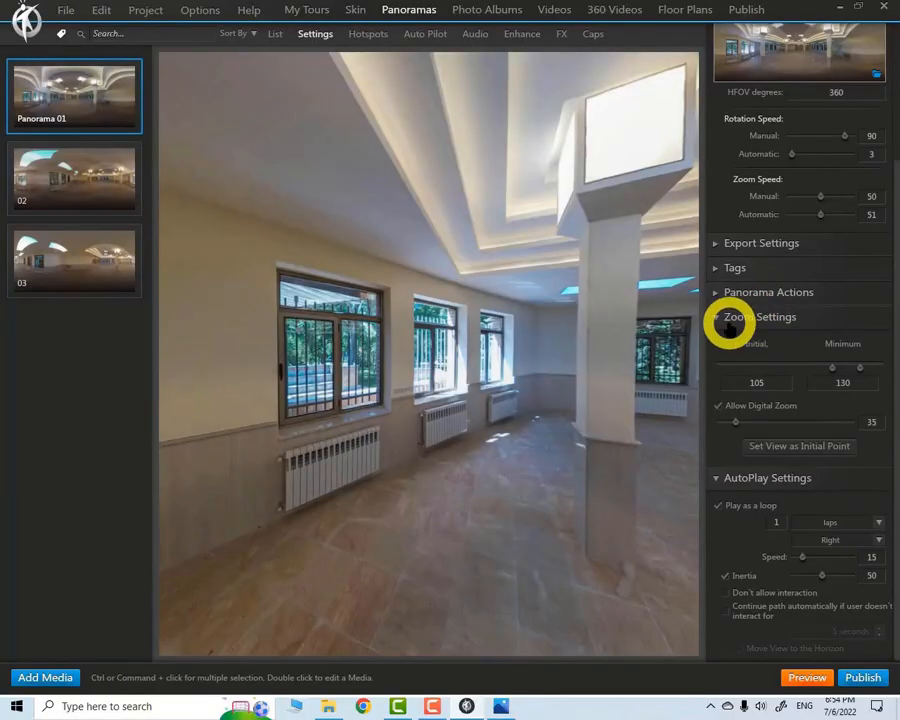
- Collapse the Zoom Settings section and examine the looping option in the AutoPlay Settings of Panorama 01
click(718, 318)
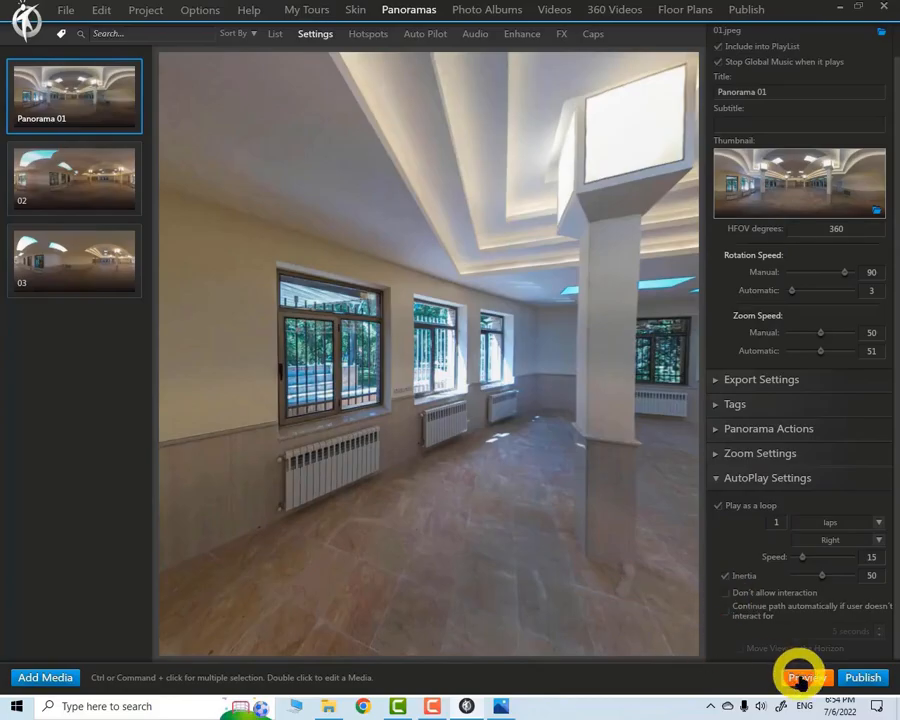
drag(492, 383, 449, 633)
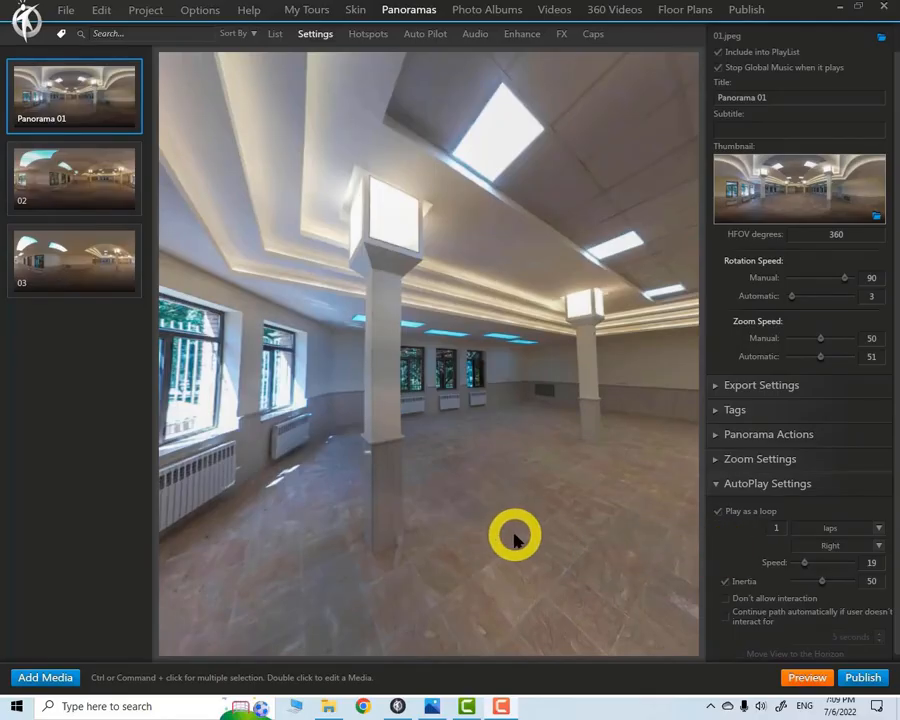
click(718, 512)
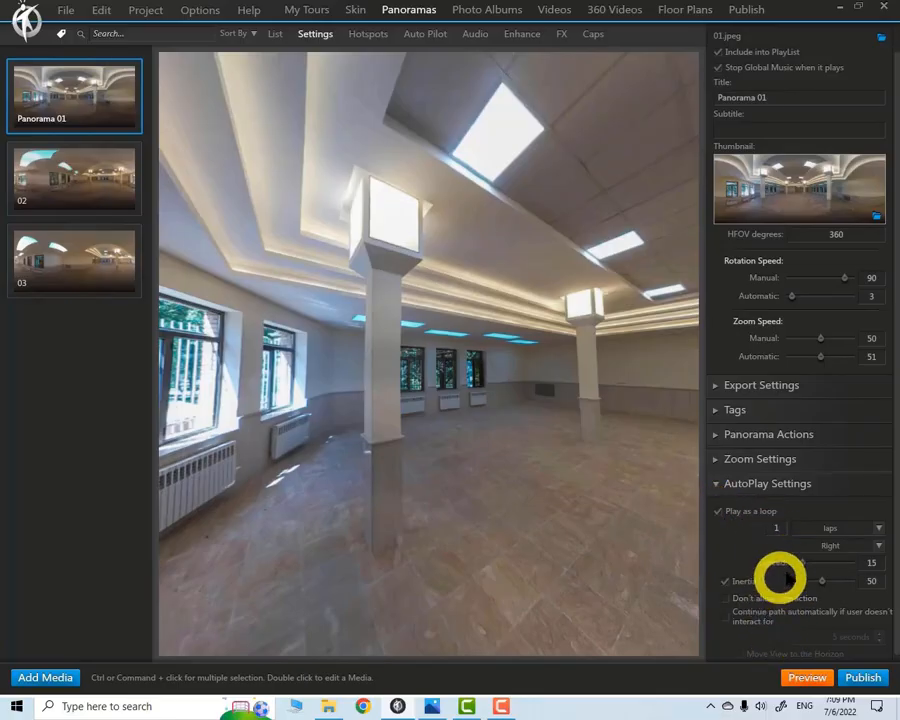
scroll(815, 570, down, 1)
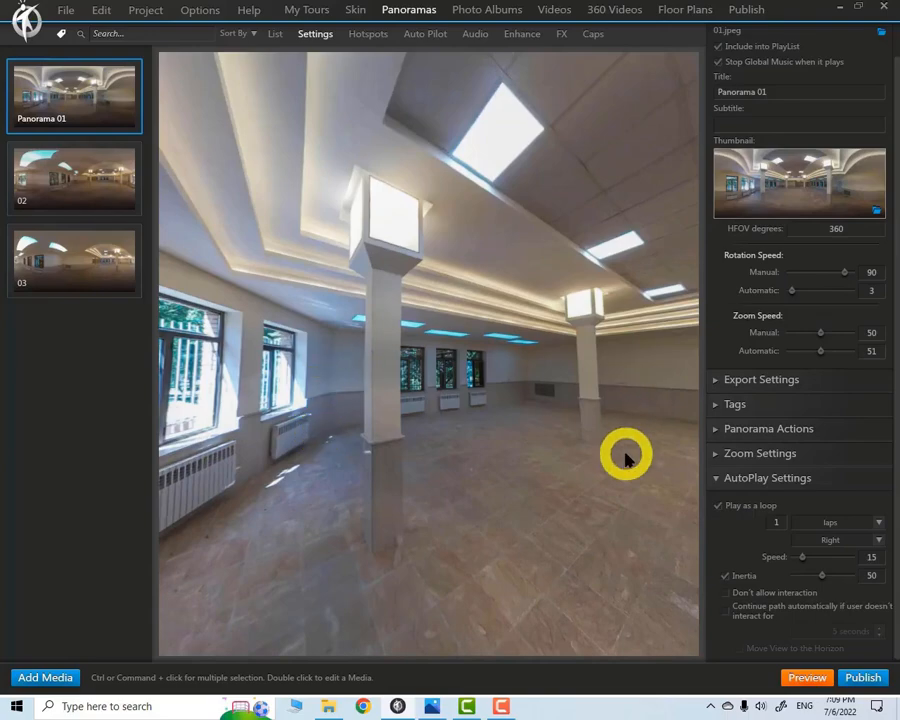
- Try seconds as the autoplay duration unit of Panorama 01 and restore the duration to 1 lap
click(776, 521)
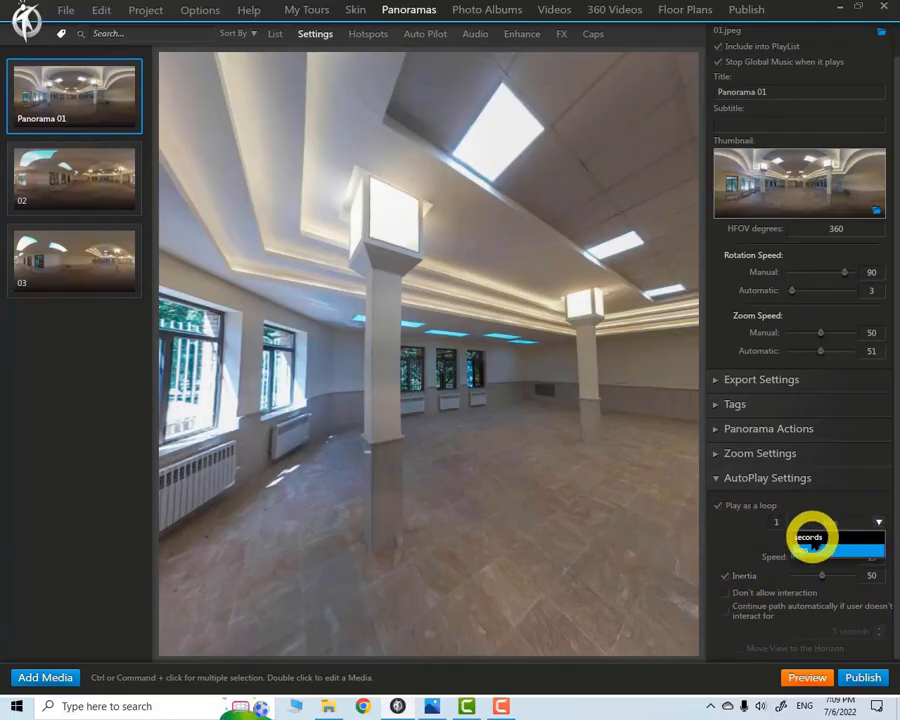
click(810, 537)
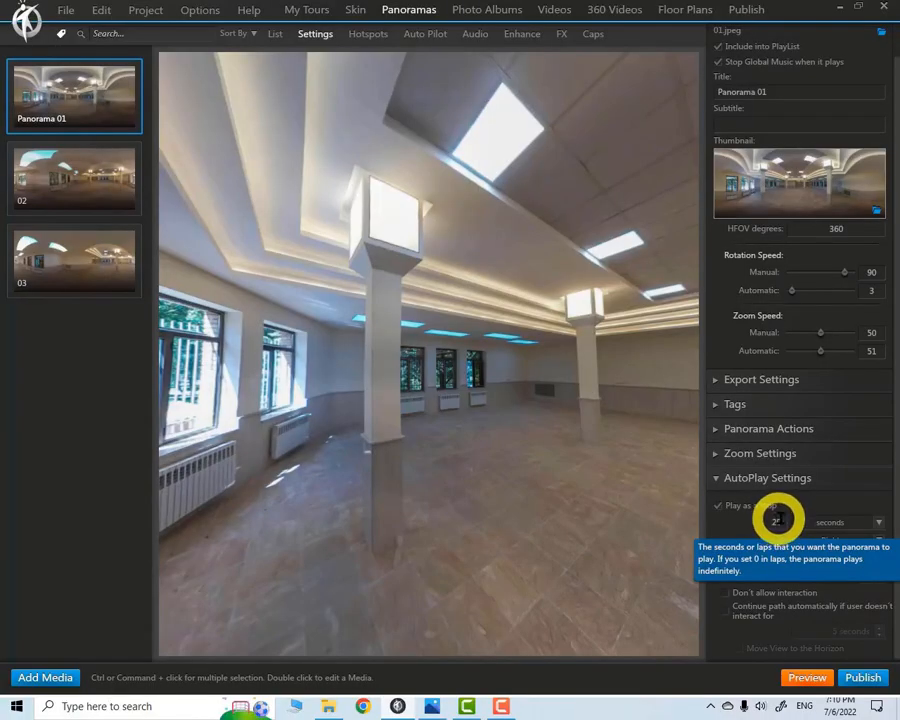
click(878, 521)
click(806, 545)
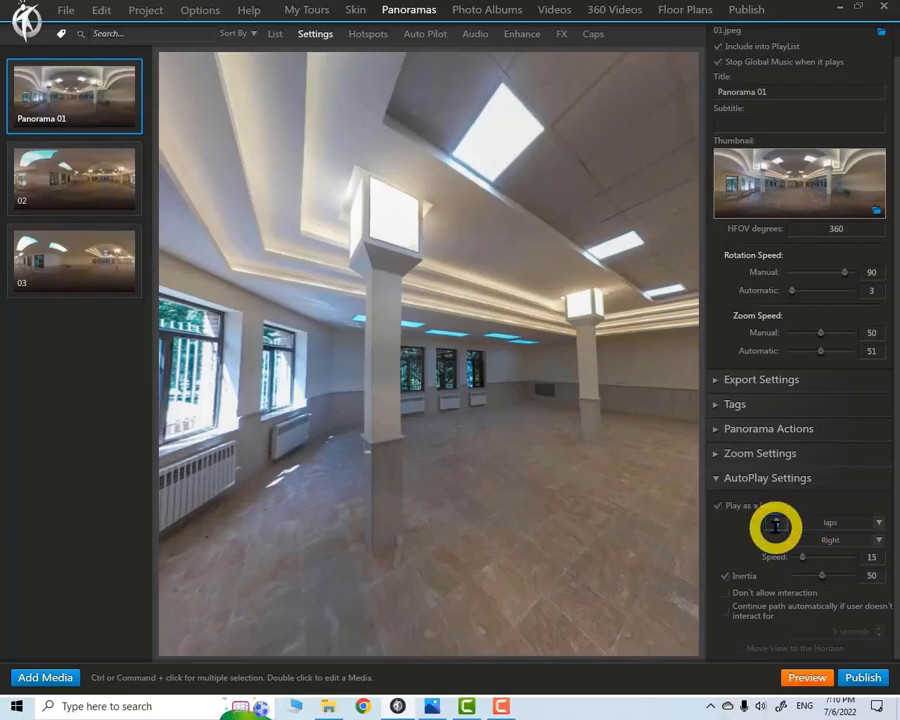
text(1)
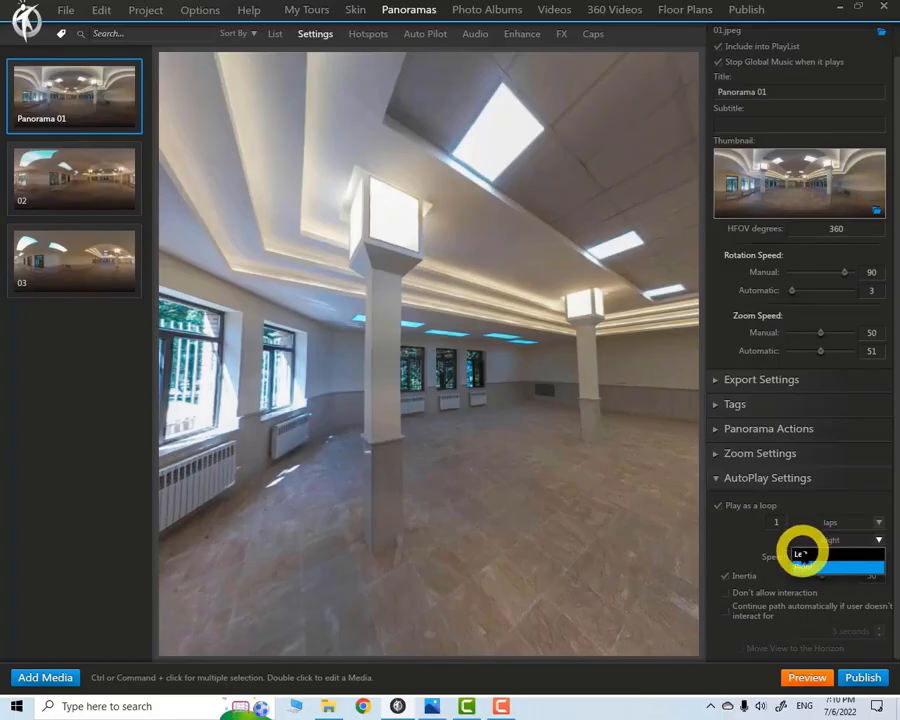
- Set the autoplay direction of Panorama 01 to Left, its speed to 100 and its inertia to 80
click(800, 553)
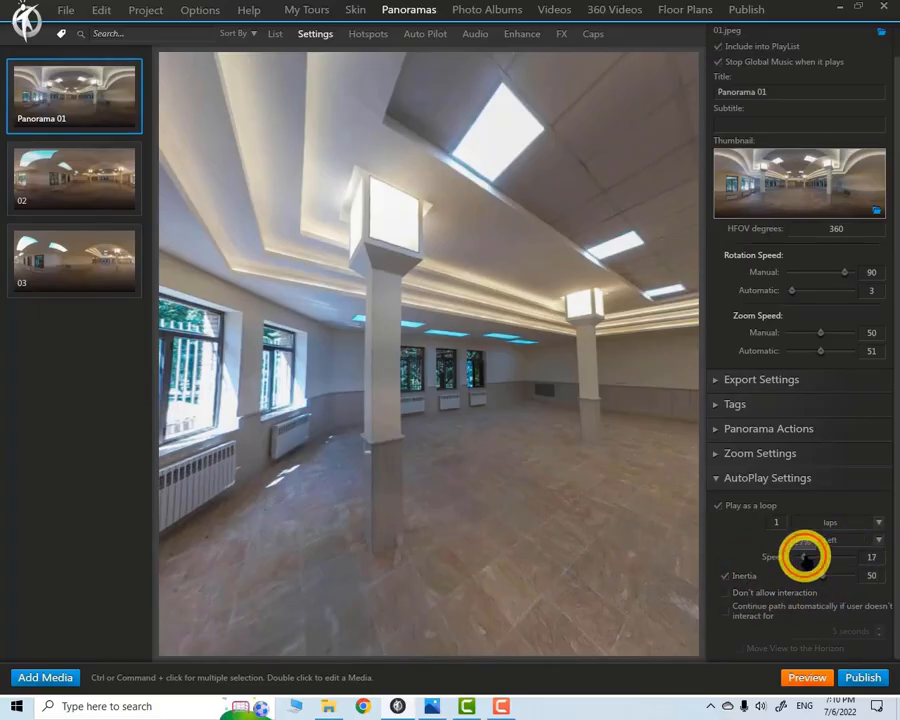
drag(805, 557, 860, 555)
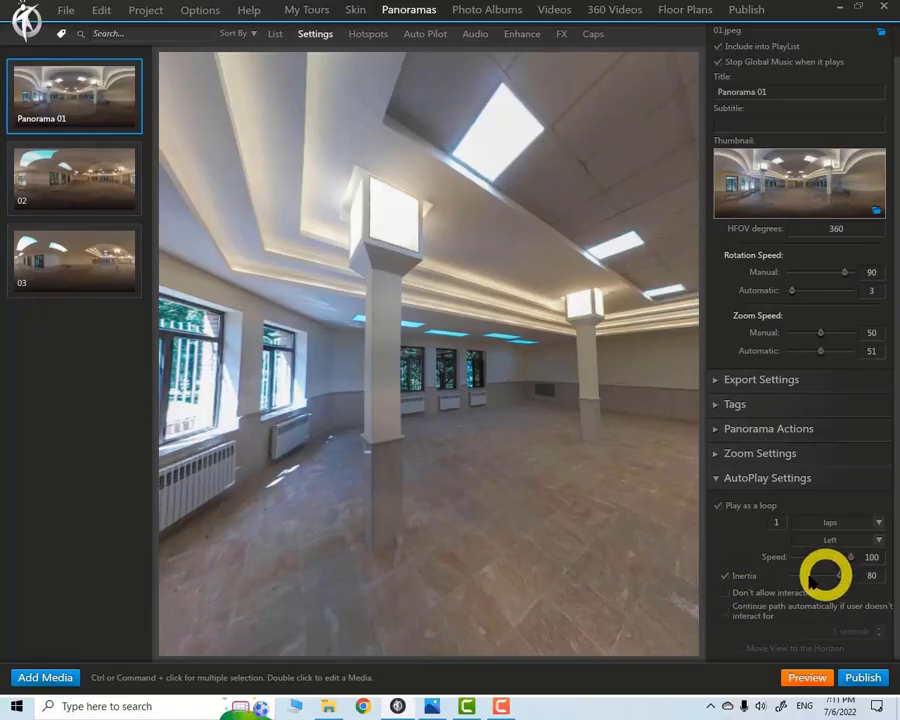
- Make Panorama 01 continue its path automatically when there is no user interaction for 5 seconds
click(728, 592)
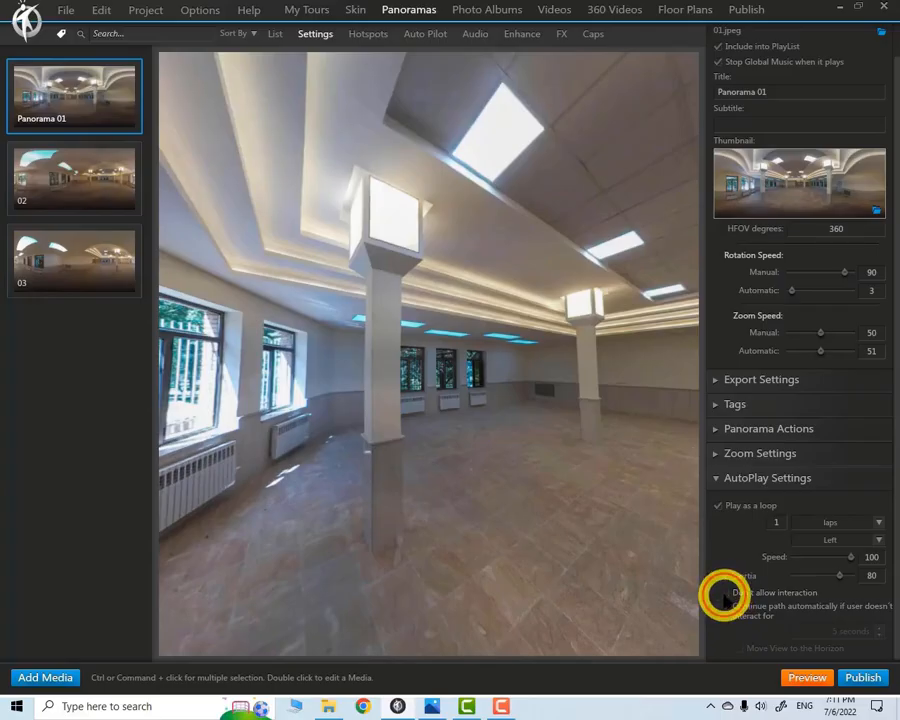
click(724, 595)
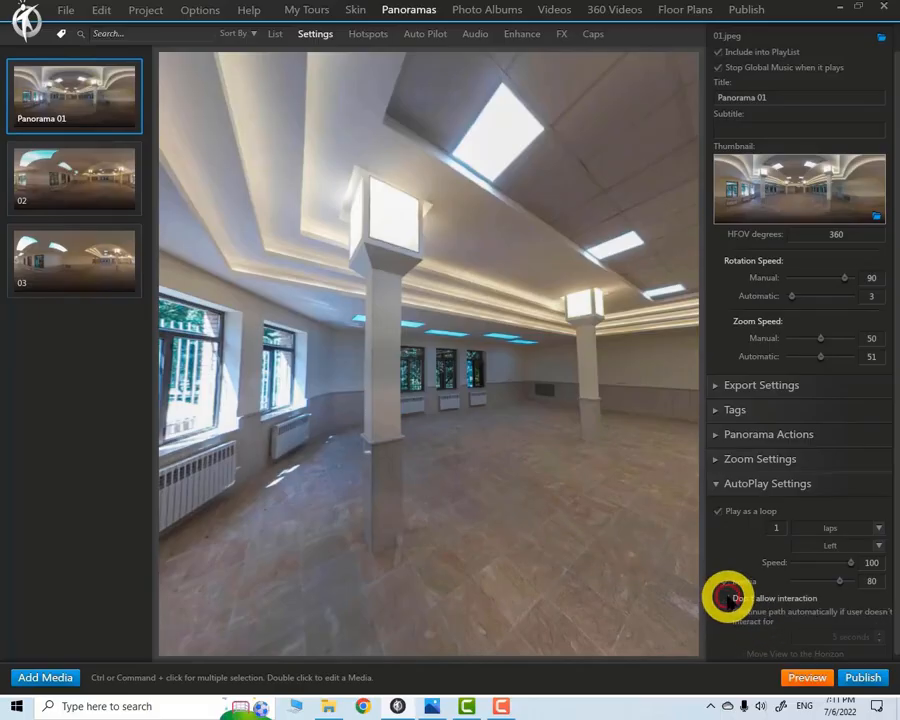
scroll(779, 518, down, 1)
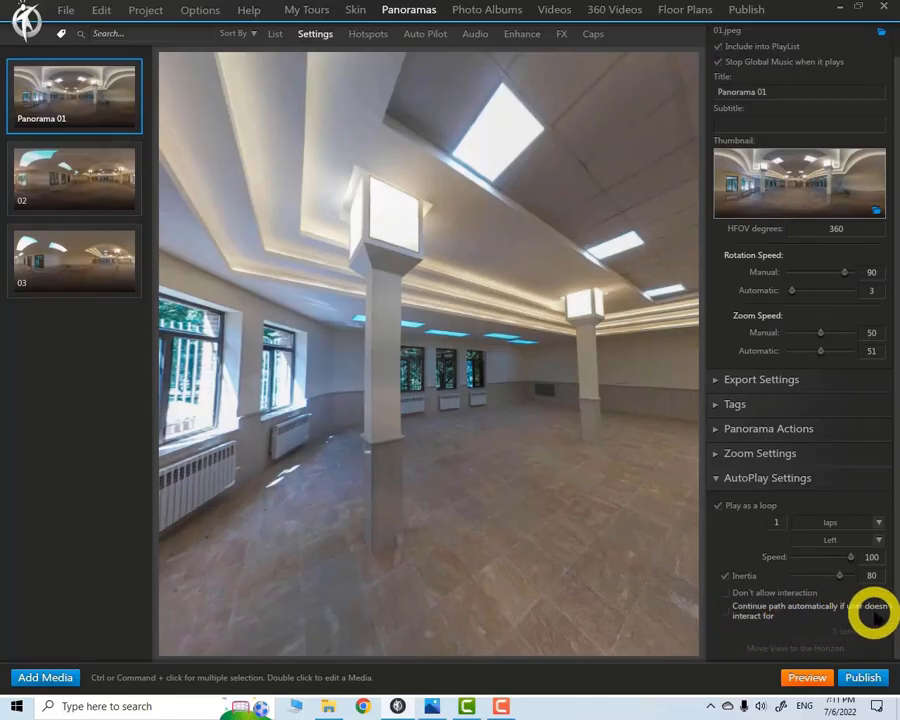
click(723, 611)
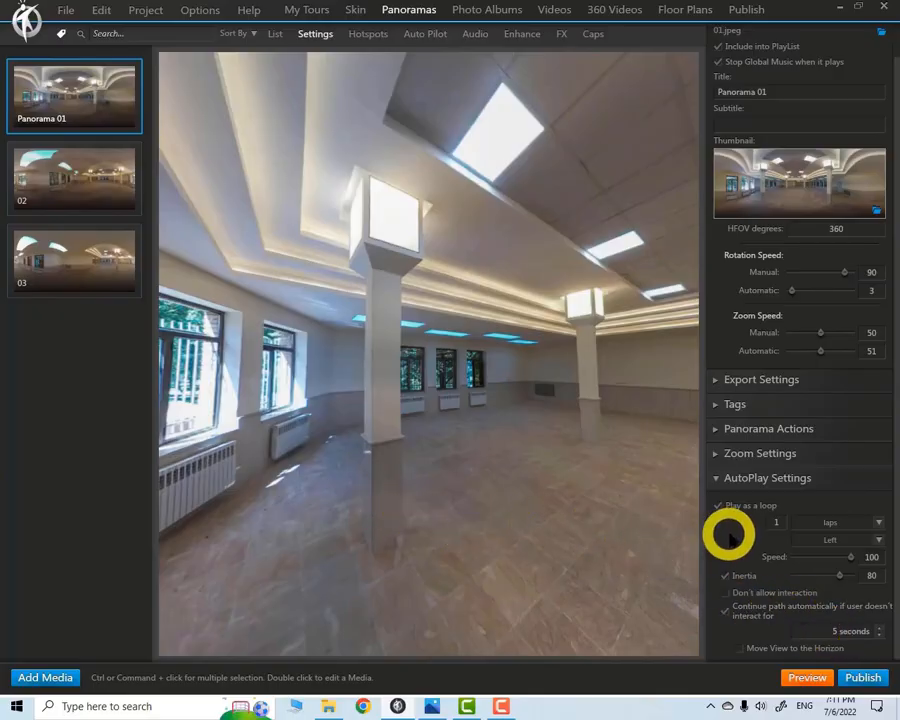
drag(607, 457, 330, 473)
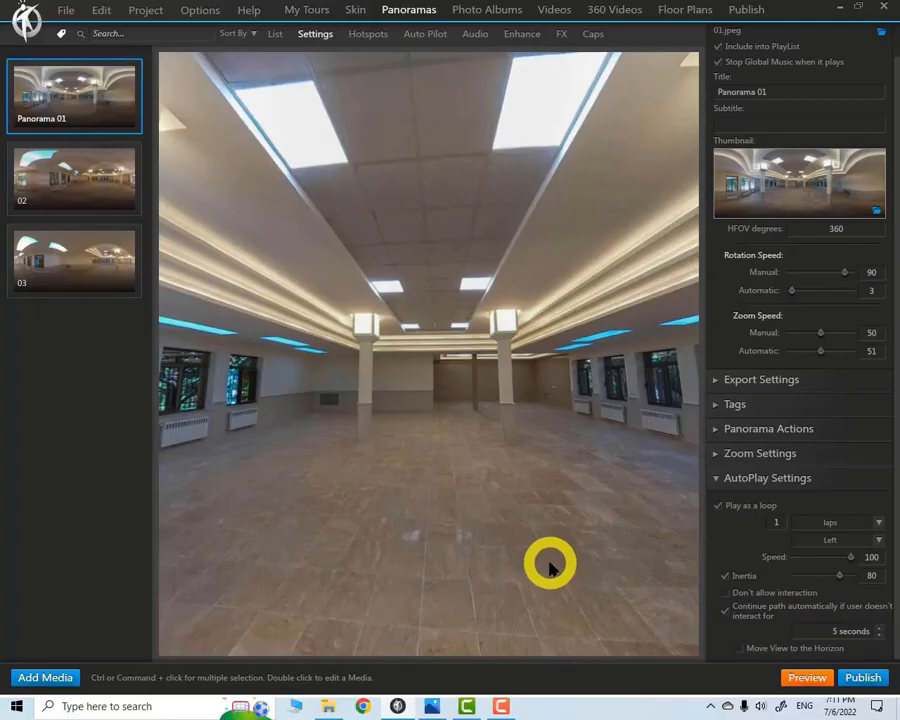
- Rotate Panorama 01 down to the floor and back to the room to check how autoplay resumes after interaction
drag(615, 578, 547, 393)
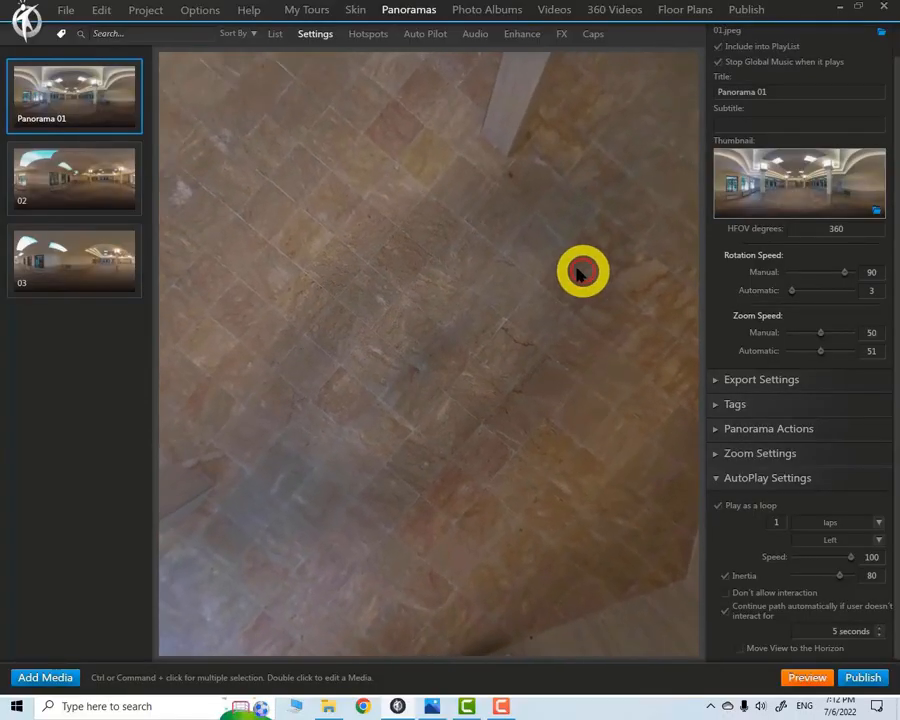
drag(516, 251, 382, 247)
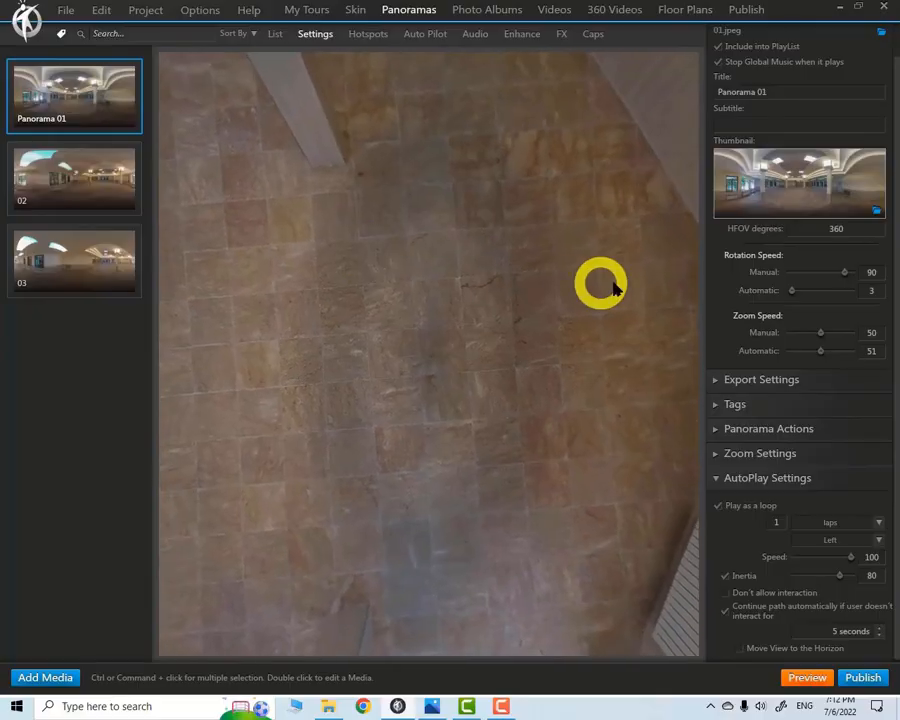
drag(613, 284, 579, 281)
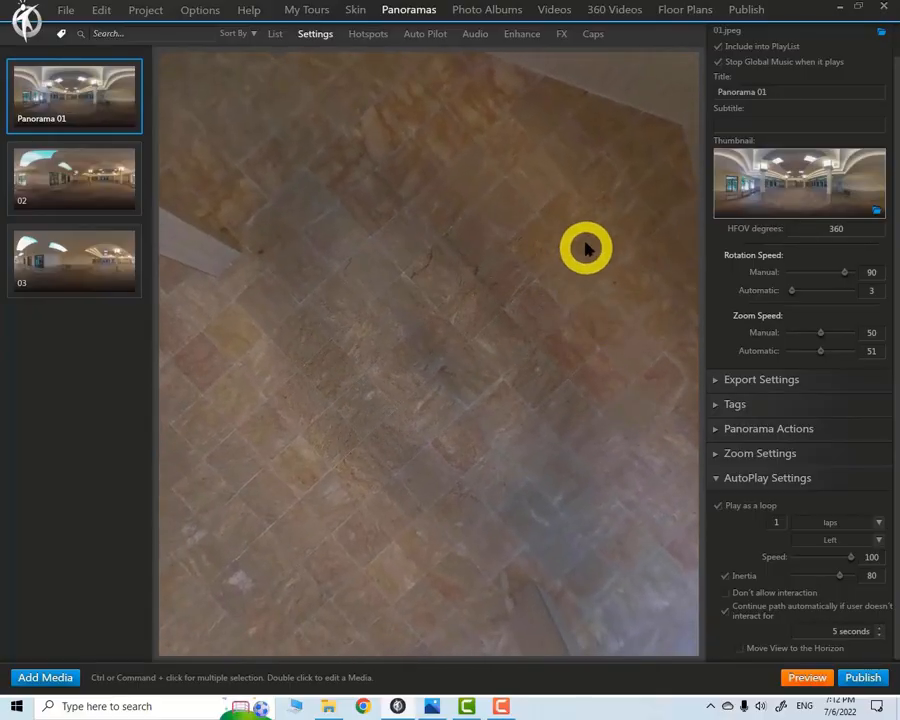
drag(580, 187, 573, 607)
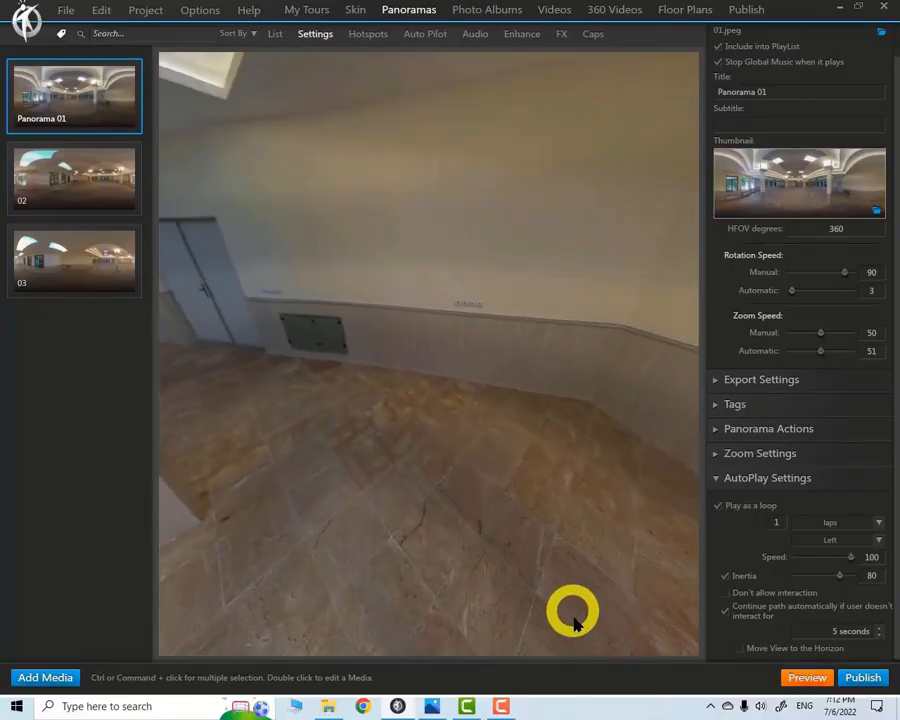
drag(537, 255, 346, 412)
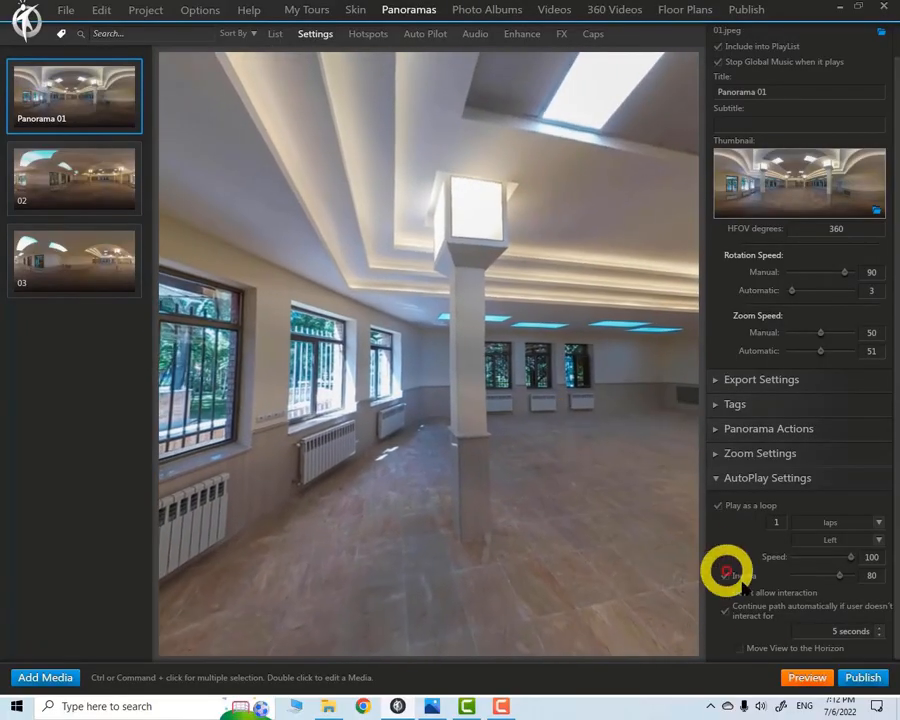
- Make Panorama 01 continue its path after 2 seconds without interaction and move its view to the horizon
click(726, 575)
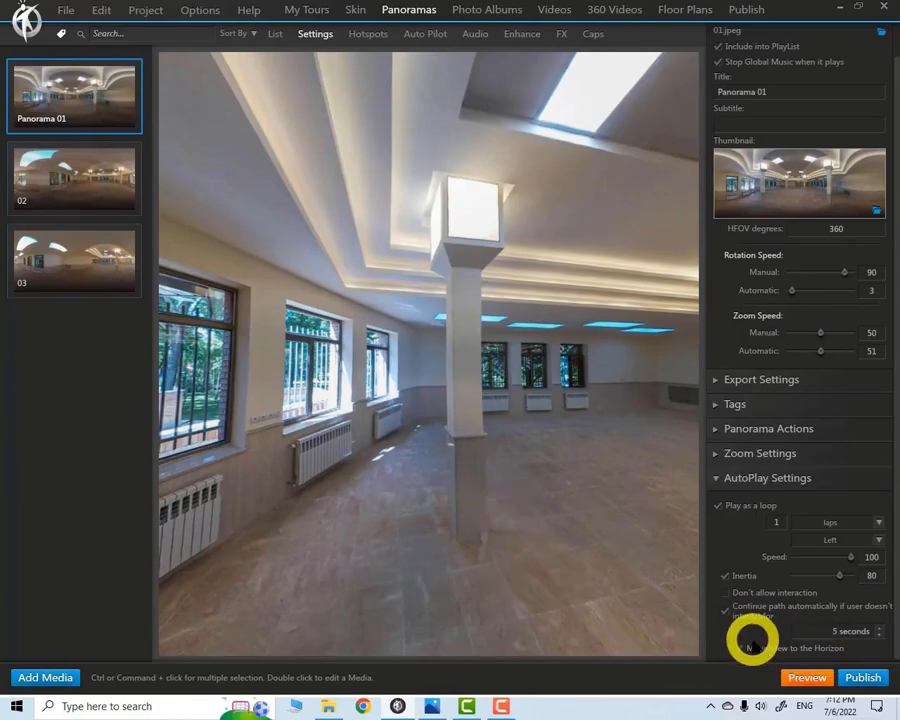
drag(419, 403, 522, 464)
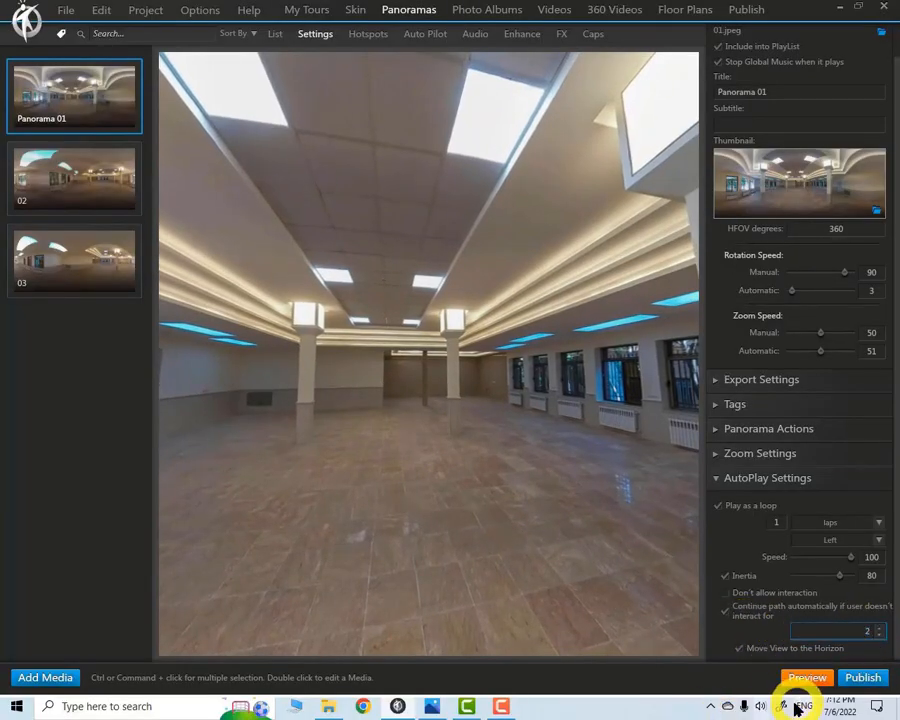
- Preview the tour, rotate the view to test the automatic path continuation, and close the preview
click(806, 678)
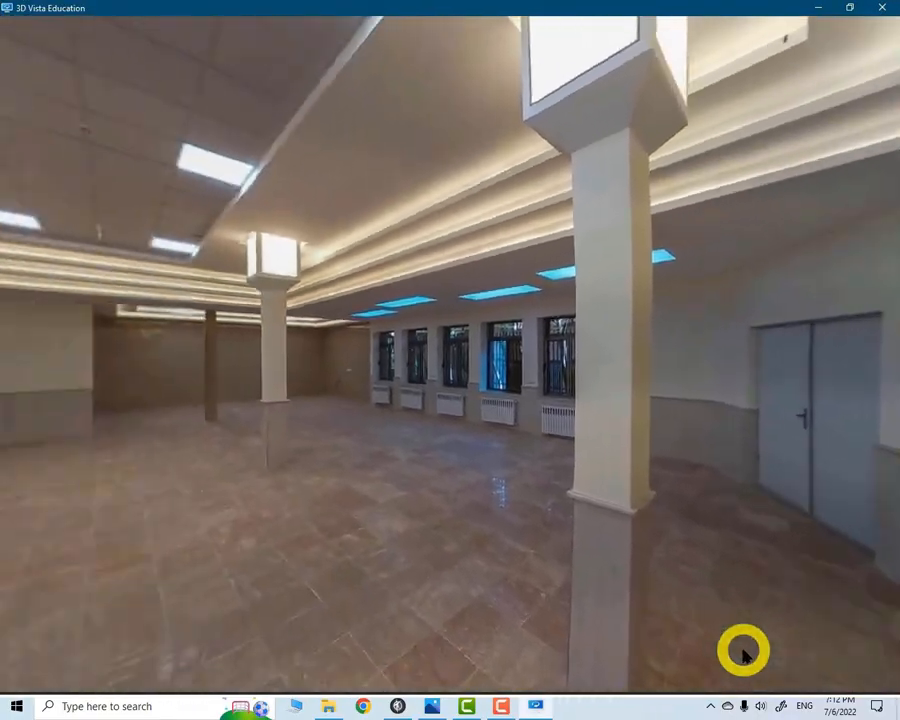
drag(467, 449, 598, 601)
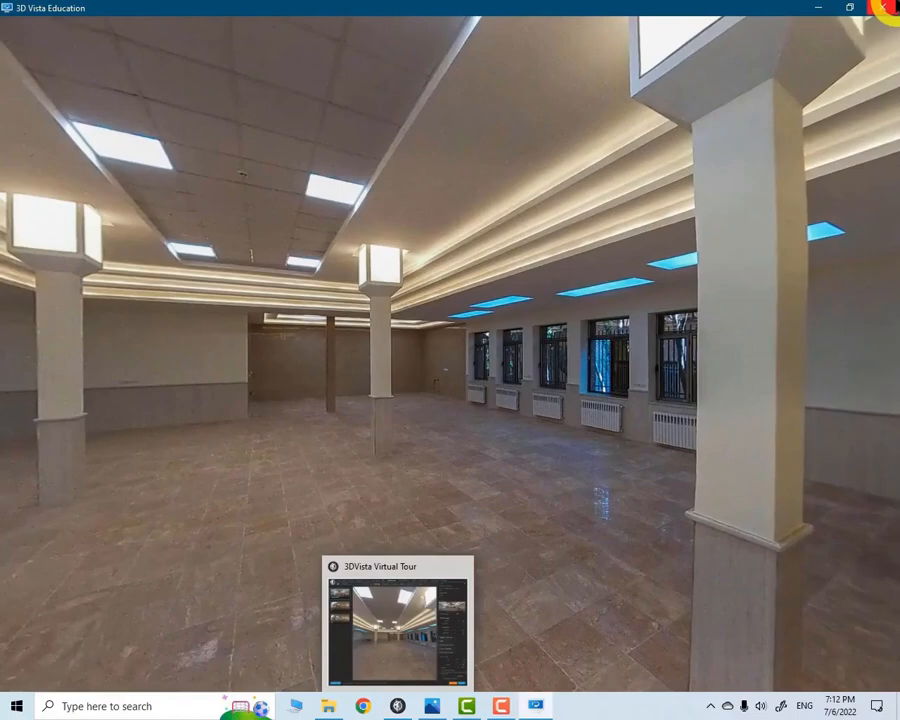
click(883, 7)
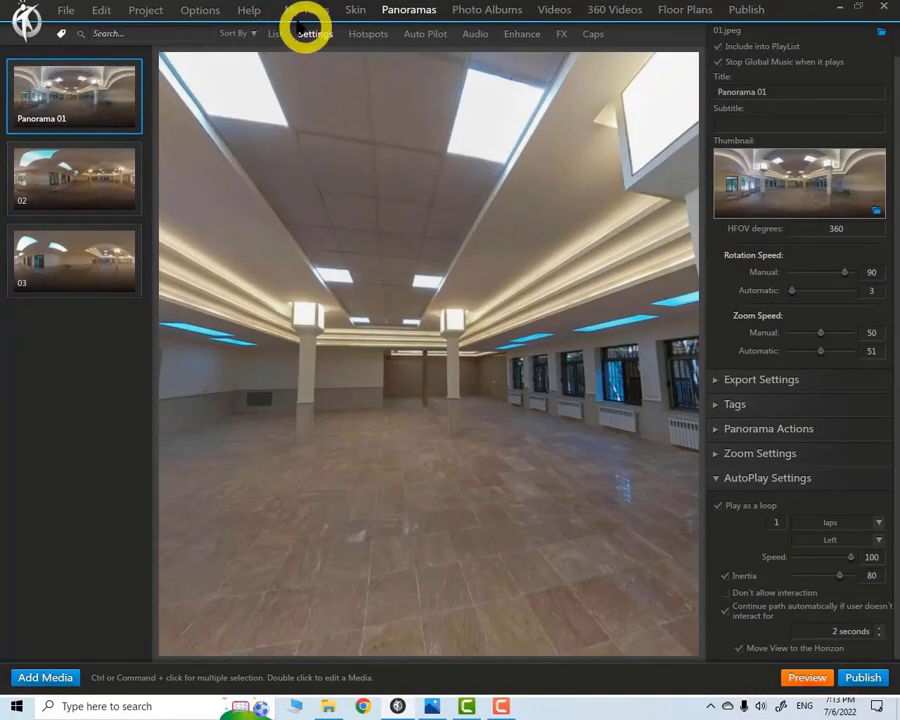
- Return to the individual panorama settings and examine the AutoPlay Settings of panoramas 02 and 03
click(276, 33)
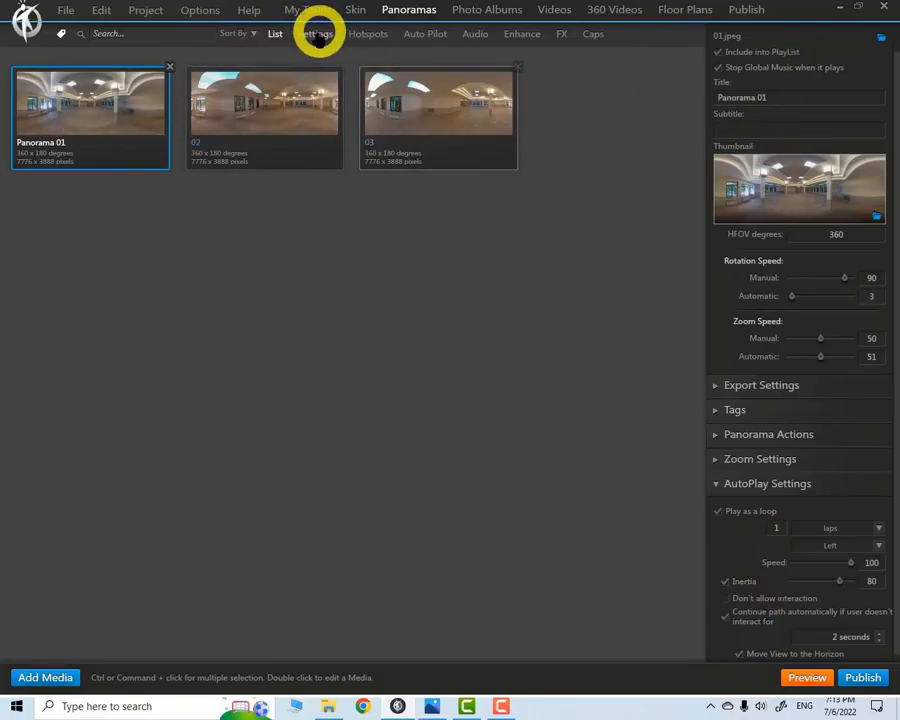
click(313, 34)
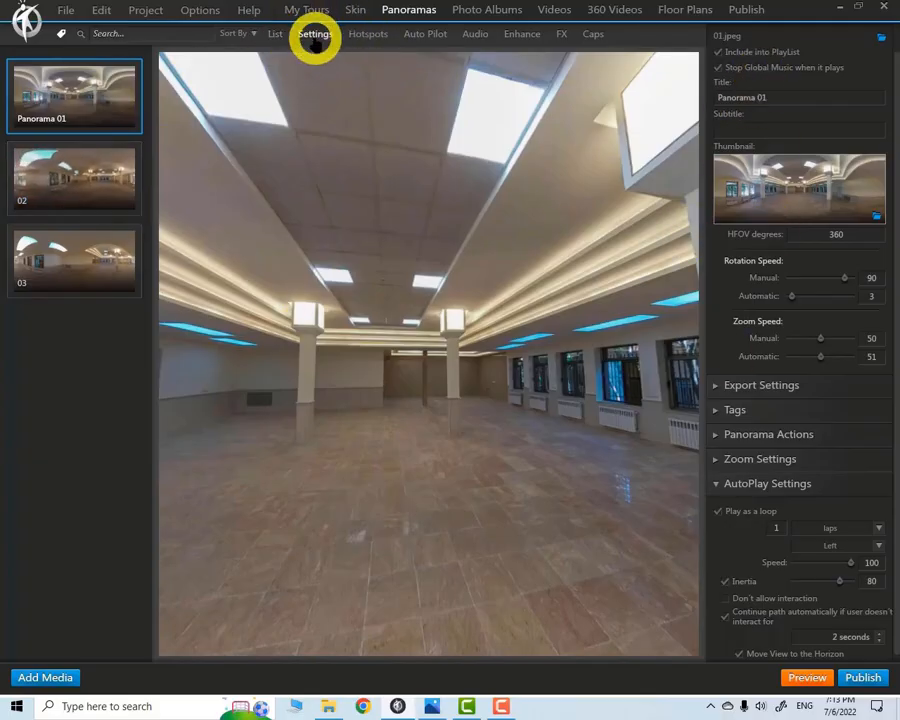
click(62, 176)
click(82, 265)
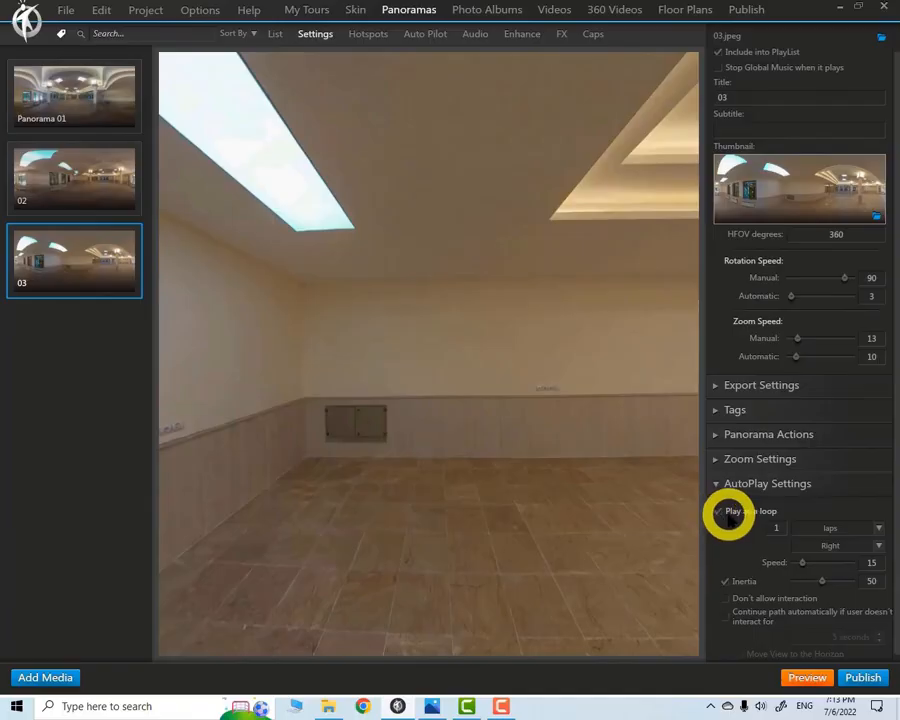
- Select all three panoramas in the list and examine their shared Zoom Settings and Tags
click(276, 35)
click(97, 125)
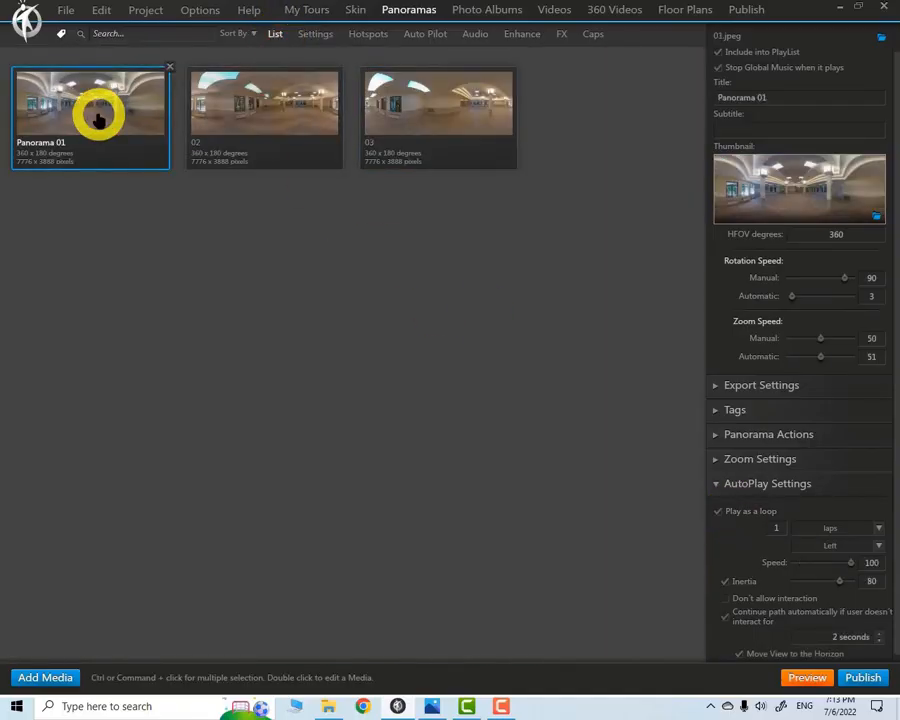
shift+click(446, 133)
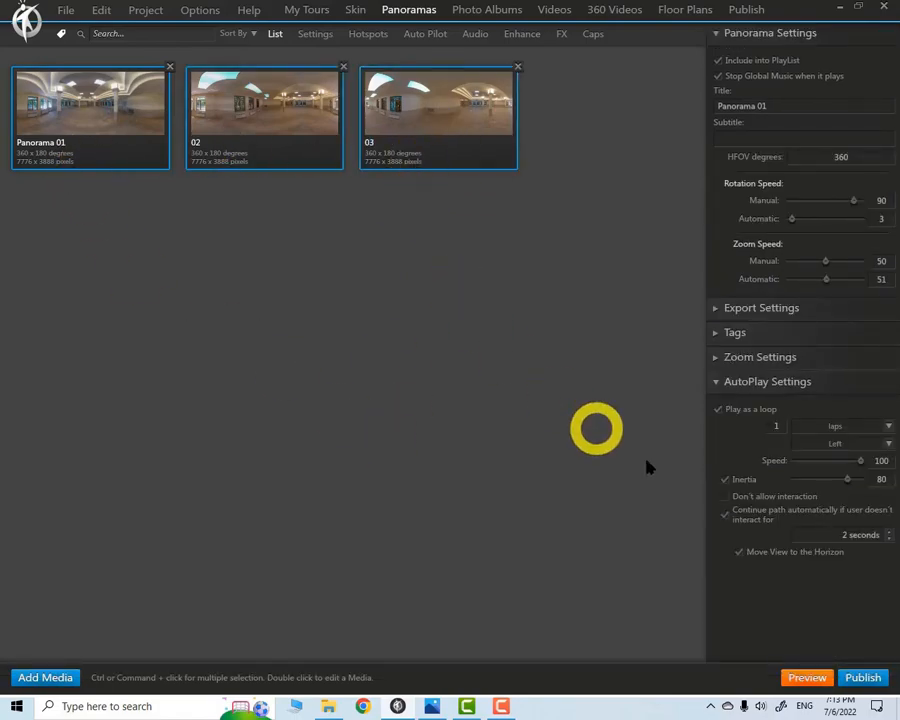
click(716, 381)
click(716, 357)
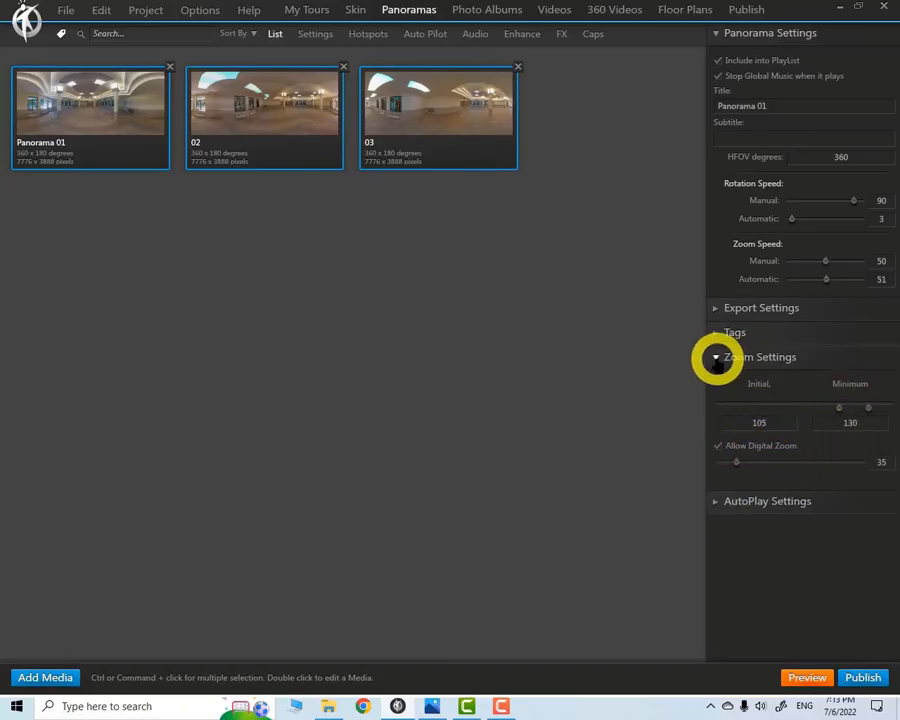
click(716, 357)
click(716, 332)
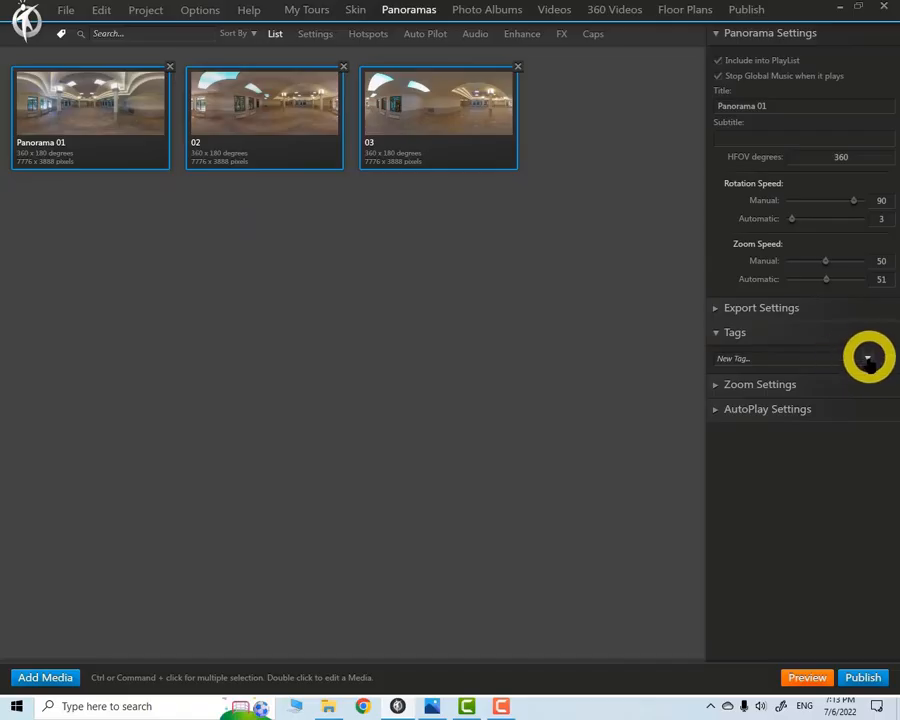
- Select only Panorama 01 and 02 together, examine their shared tag list and collapse the Tags section
click(408, 130)
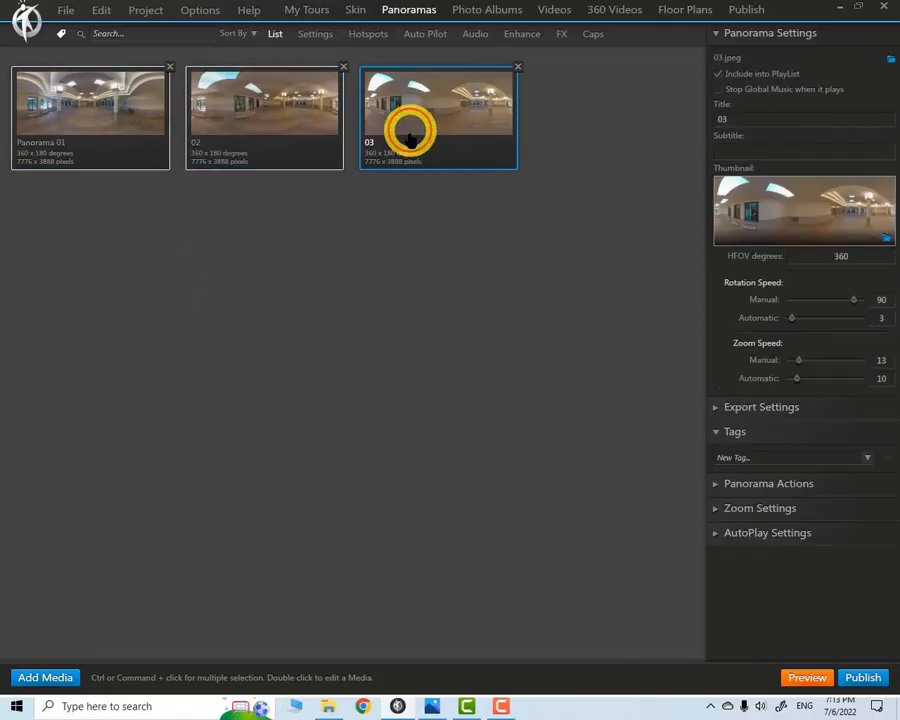
click(121, 133)
shift+click(252, 123)
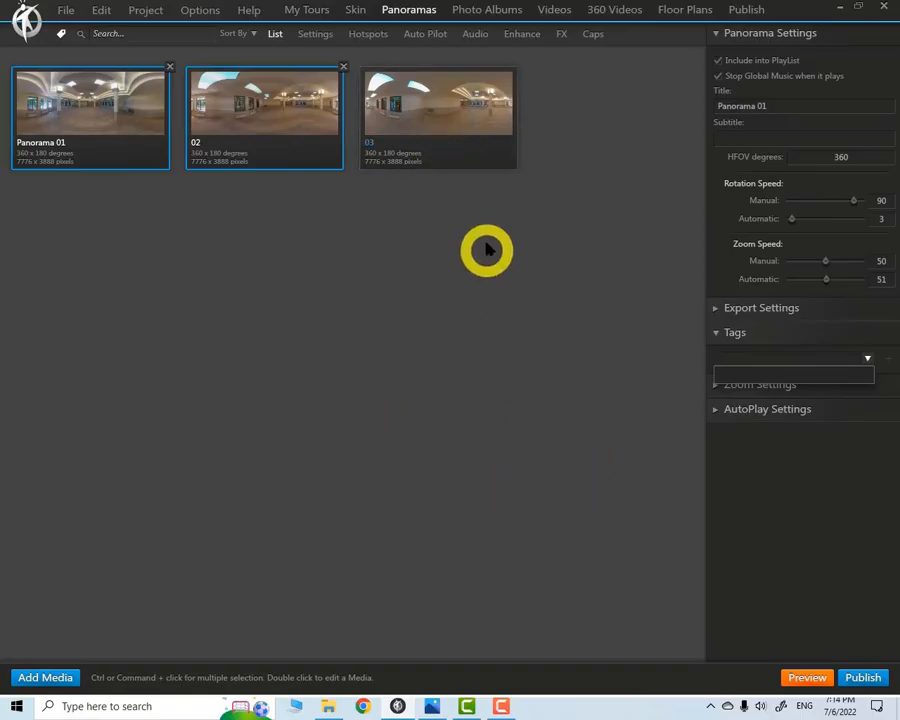
click(548, 430)
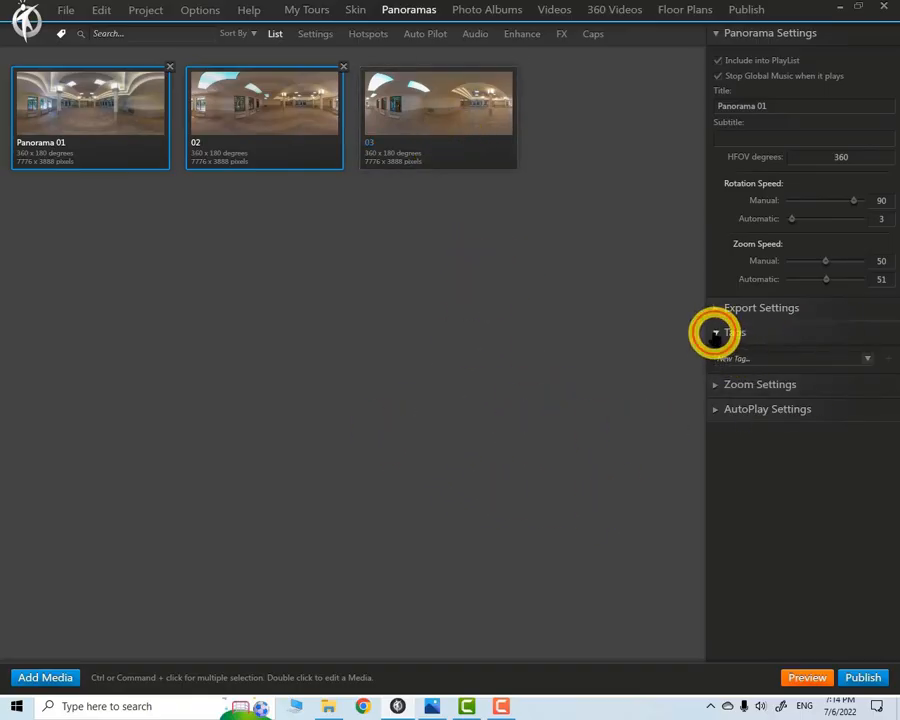
click(715, 332)
key(ctrl+a)
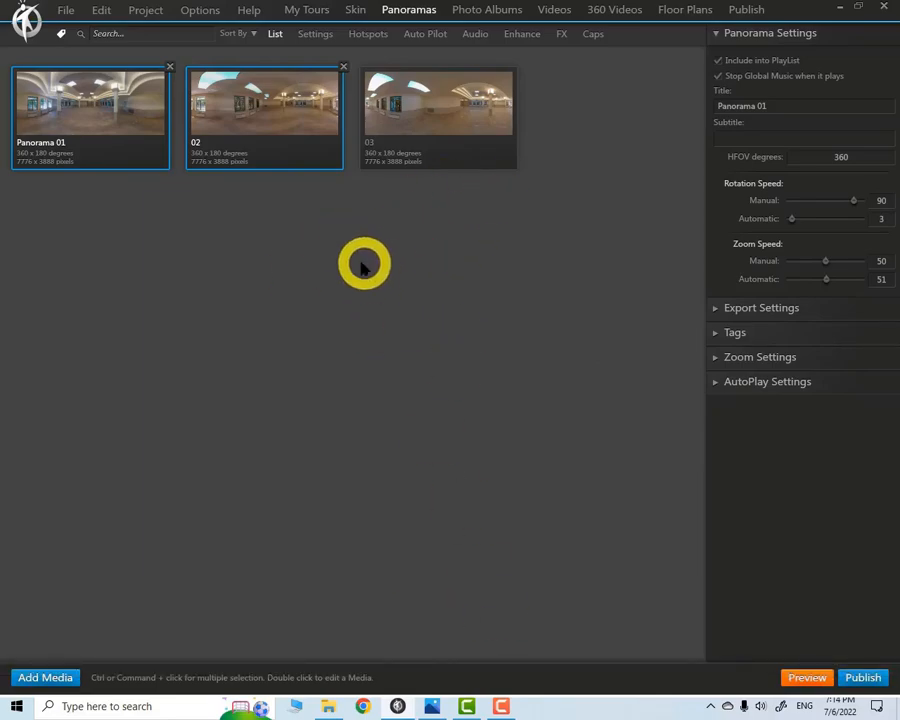
- Select Panorama 01 through 03 again and examine their shared Export Settings
click(110, 148)
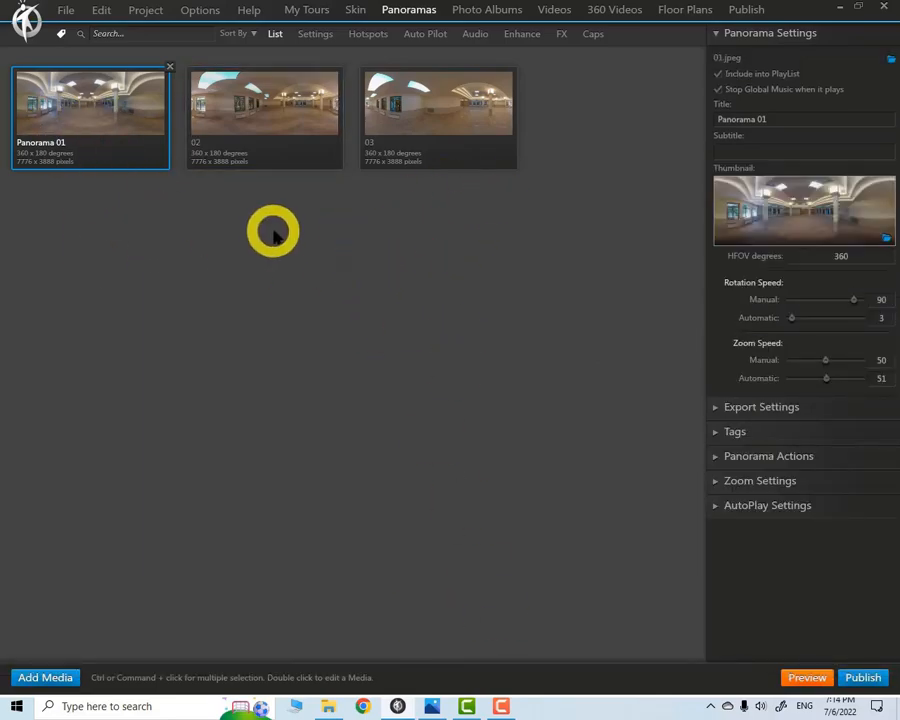
shift+click(438, 126)
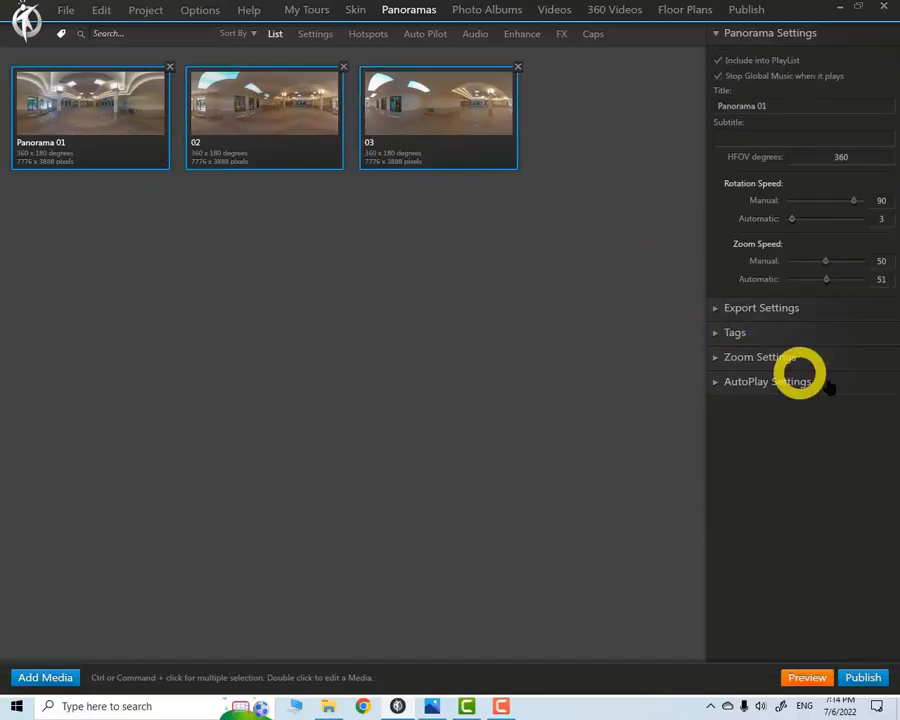
click(716, 310)
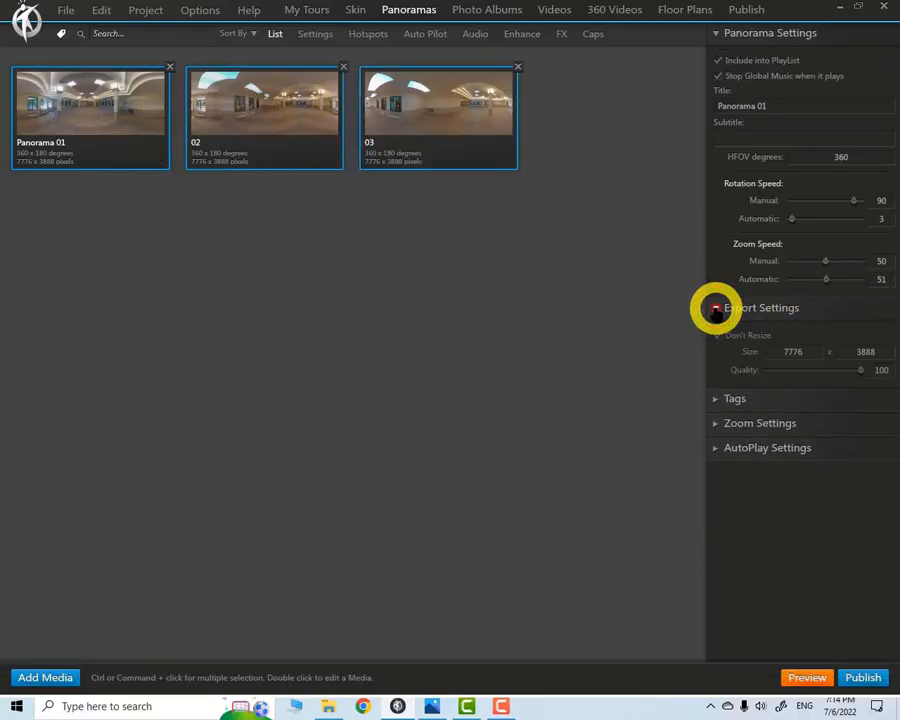
click(716, 310)
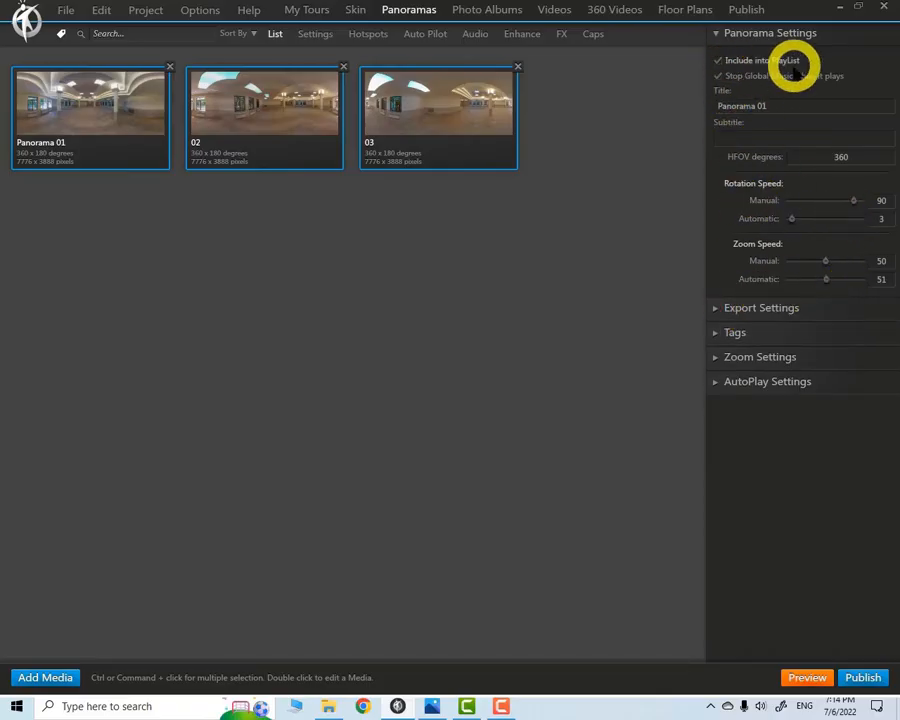
- Open Panorama 01 for hotspot editing
click(72, 116)
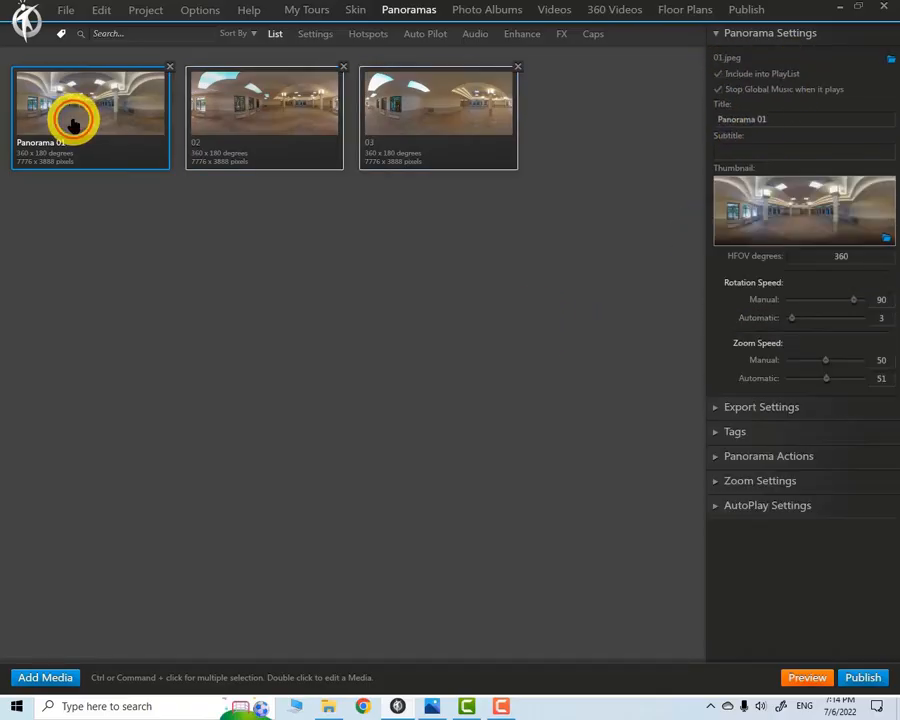
click(306, 34)
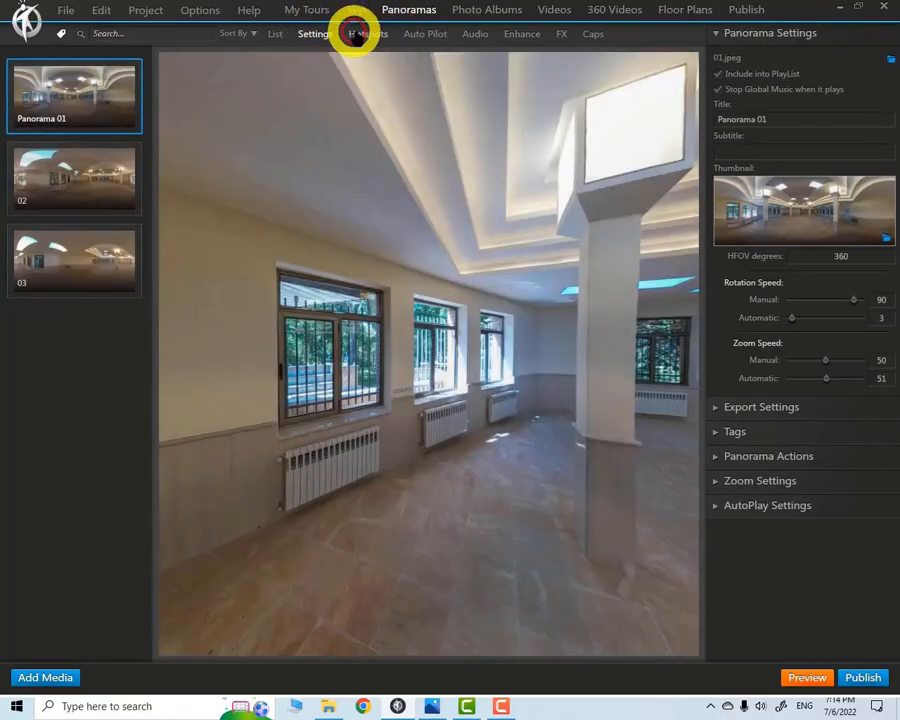
click(368, 34)
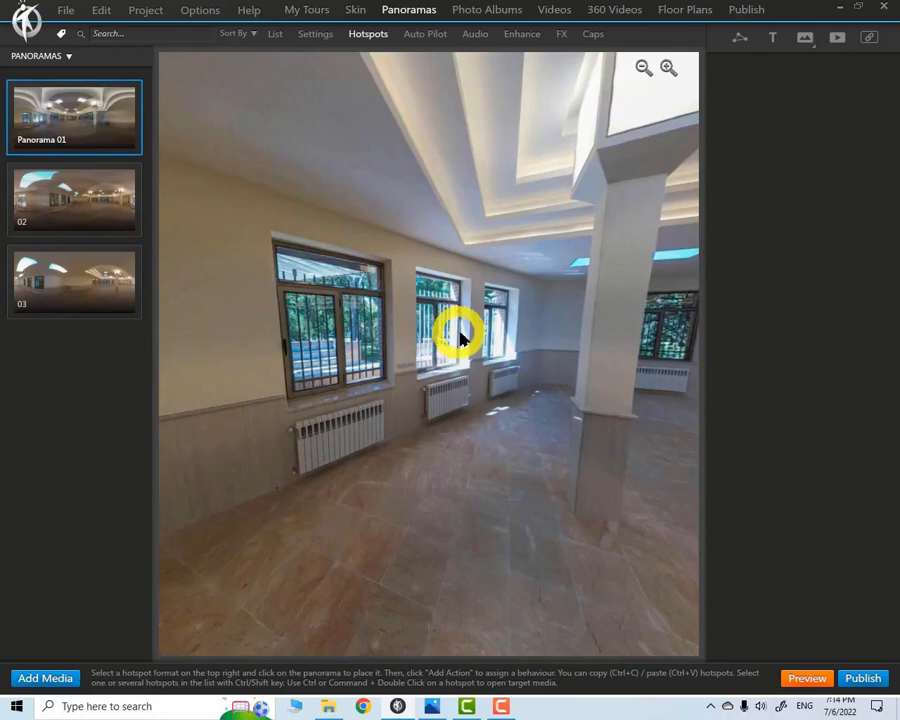
- Look around Panorama 01 in the hotspot editor, rotating and zooming across the windows, columns and floor
drag(495, 392, 182, 228)
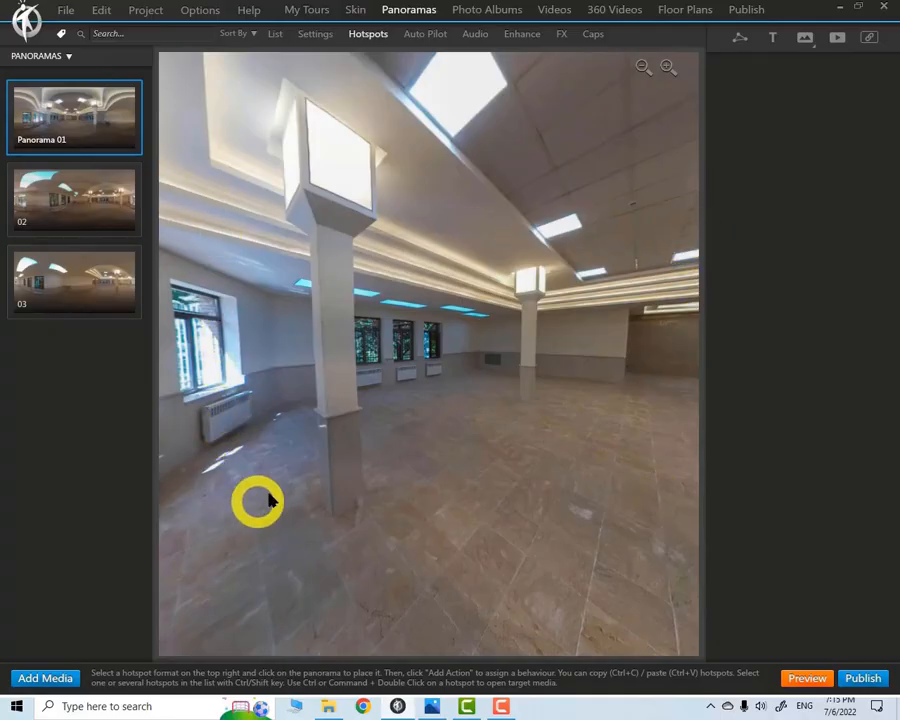
drag(261, 500, 420, 487)
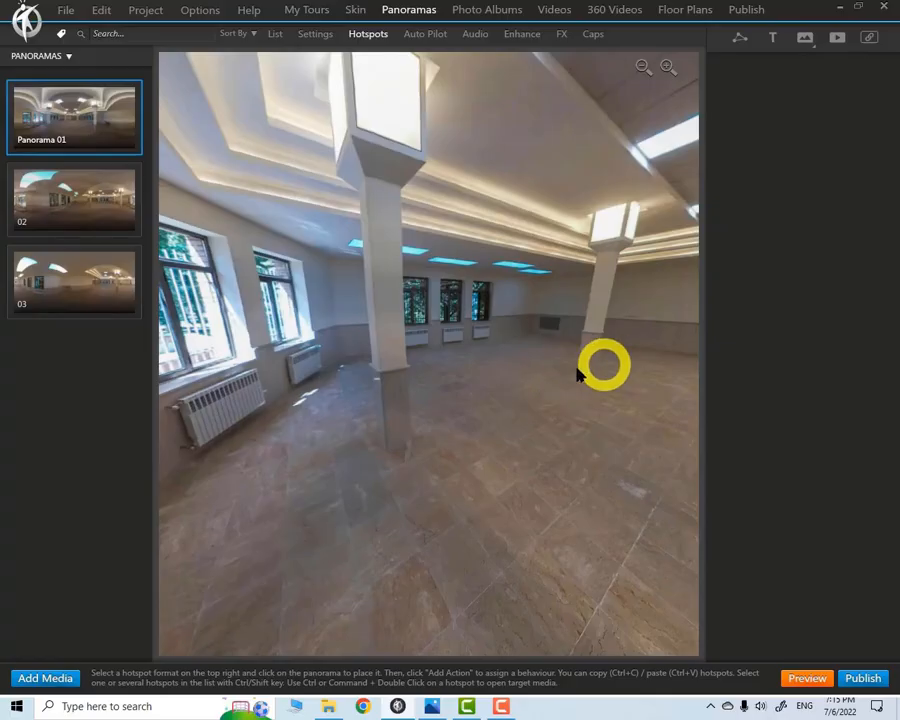
scroll(558, 380, up, 5)
scroll(564, 388, down, 5)
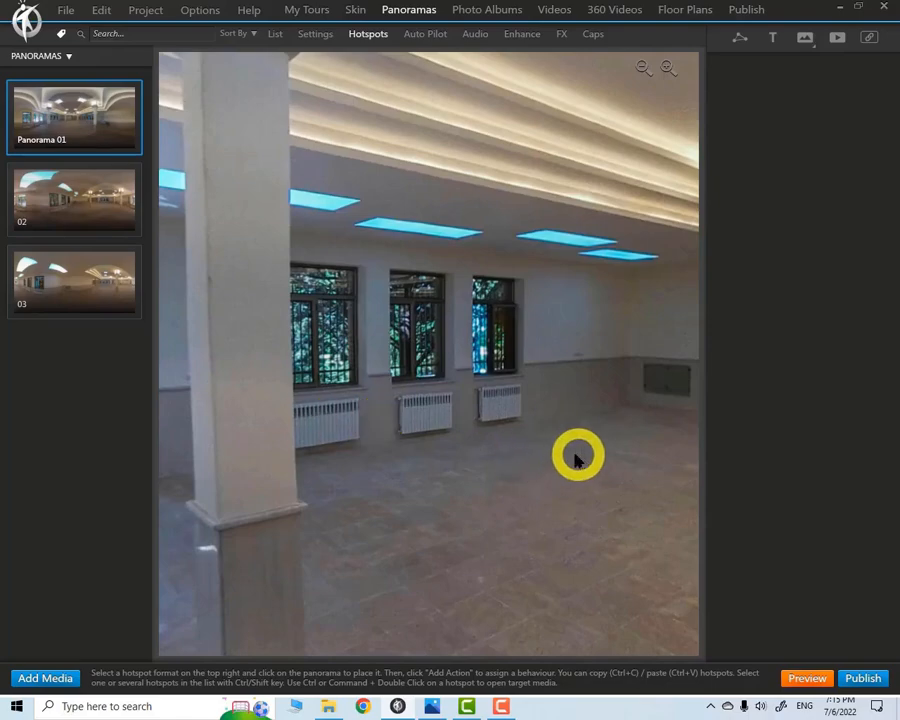
drag(589, 356, 617, 411)
scroll(568, 415, down, 4)
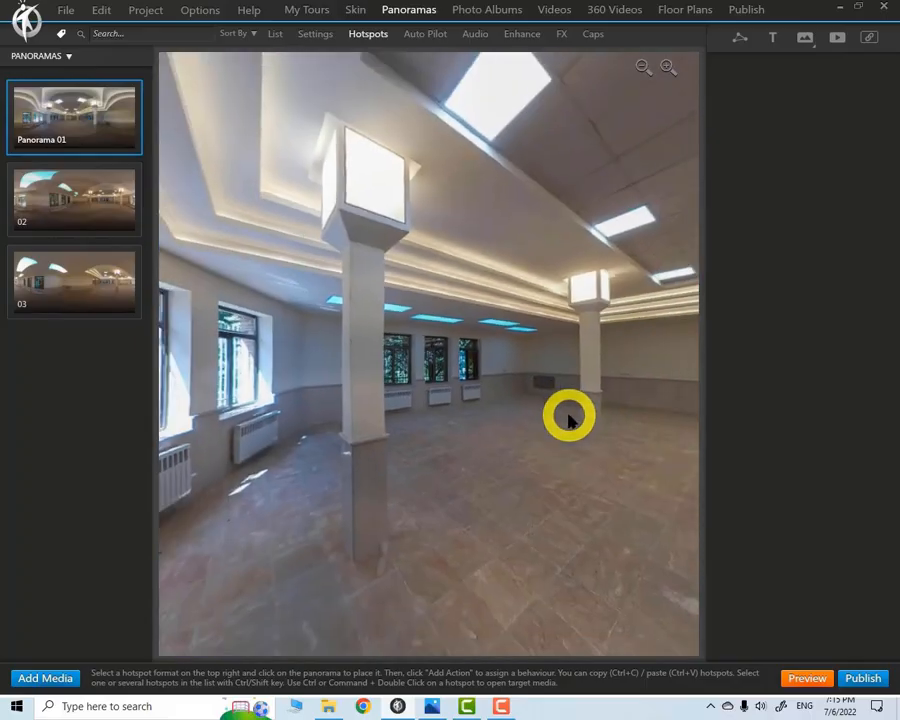
scroll(568, 415, up, 3)
scroll(568, 415, down, 3)
scroll(568, 415, up, 7)
scroll(600, 405, down, 4)
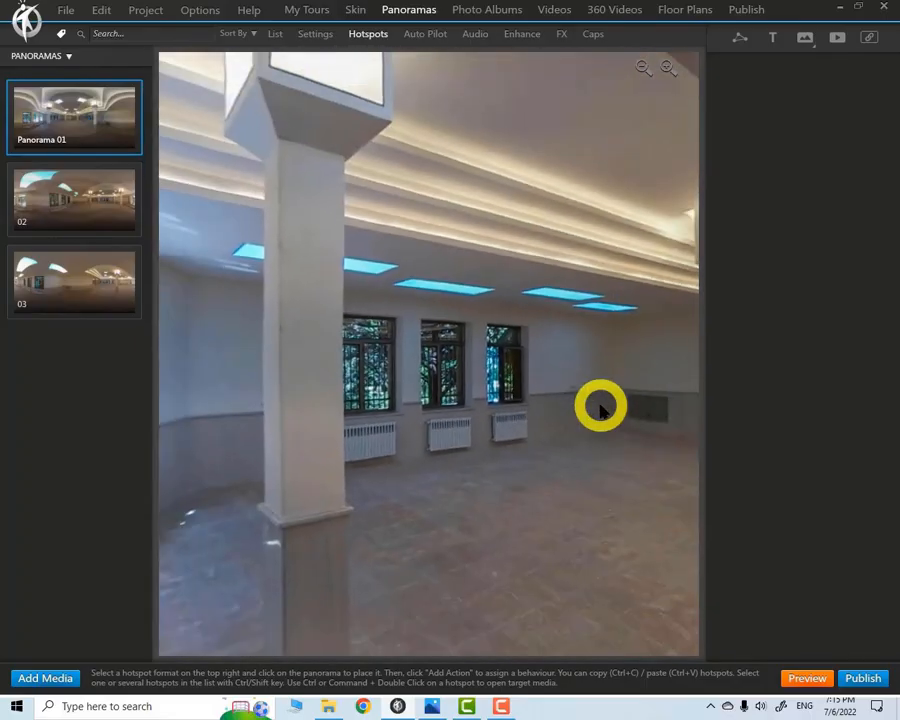
scroll(600, 408, down, 2)
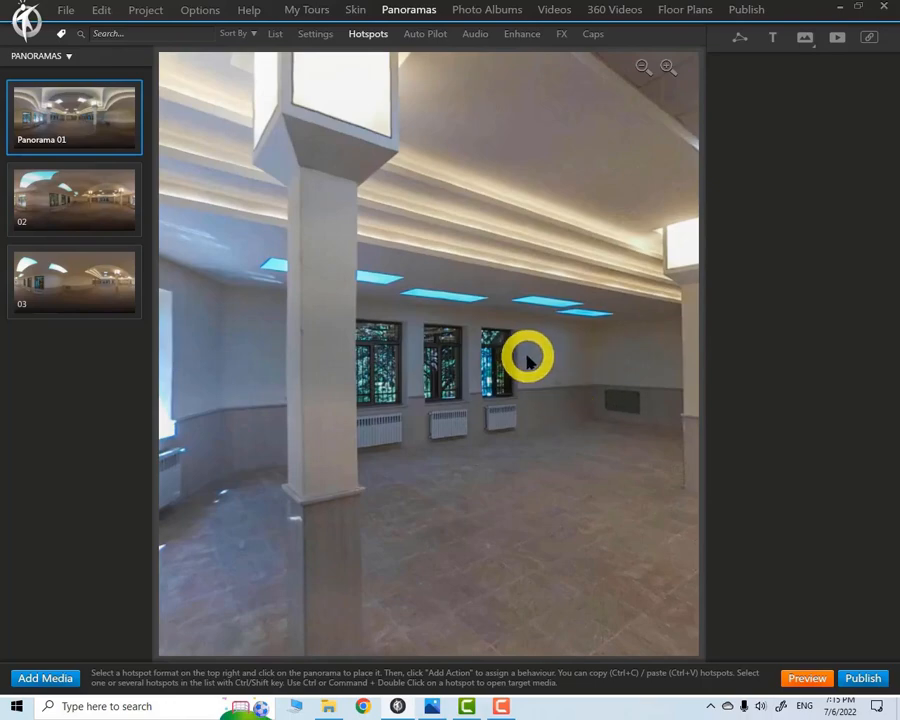
drag(522, 370, 476, 318)
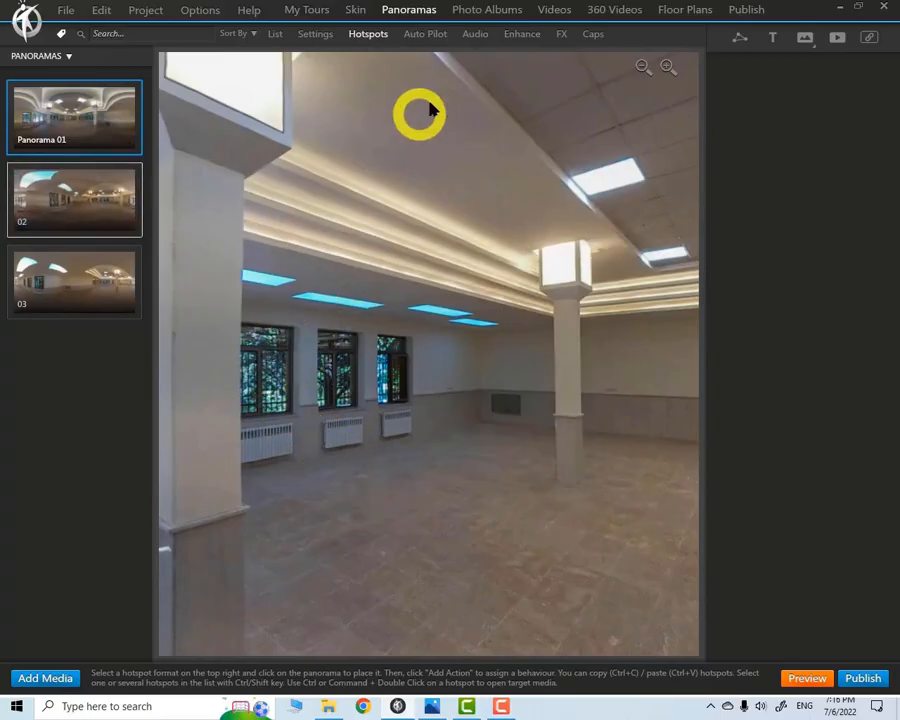
- Place a link to panorama 02 on the floor beside the column in Panorama 01 and open the hotspot icon library
drag(464, 344, 562, 292)
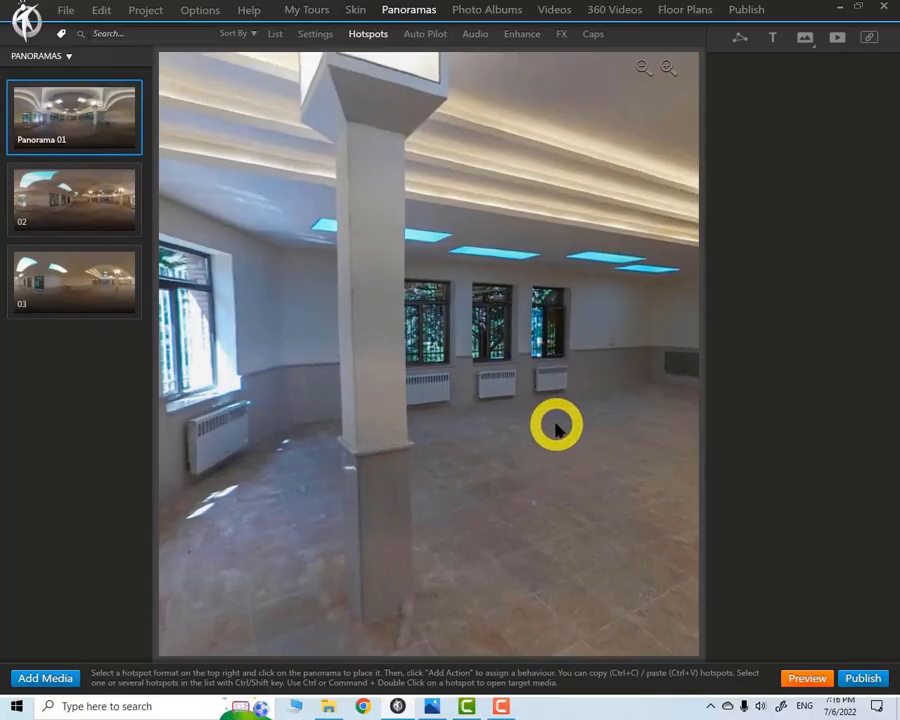
drag(553, 420, 400, 440)
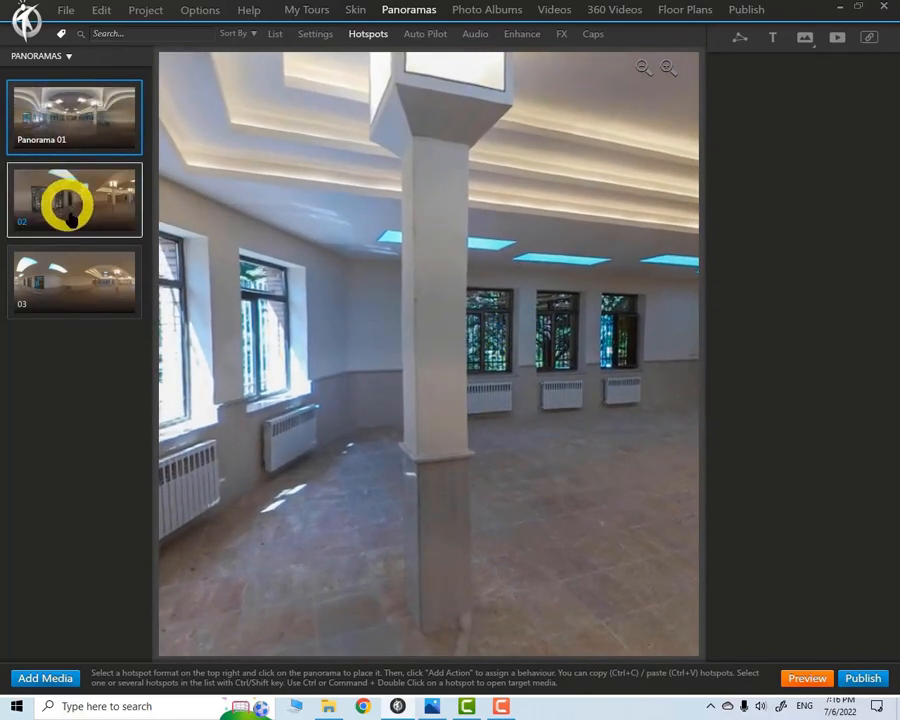
drag(440, 317, 370, 176)
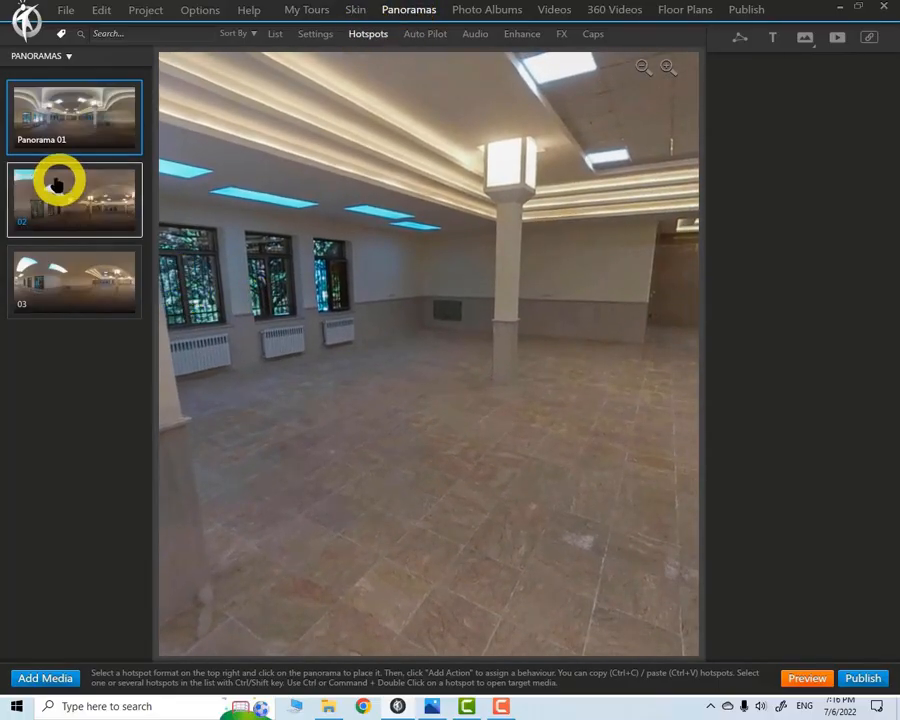
click(62, 128)
drag(355, 302, 356, 396)
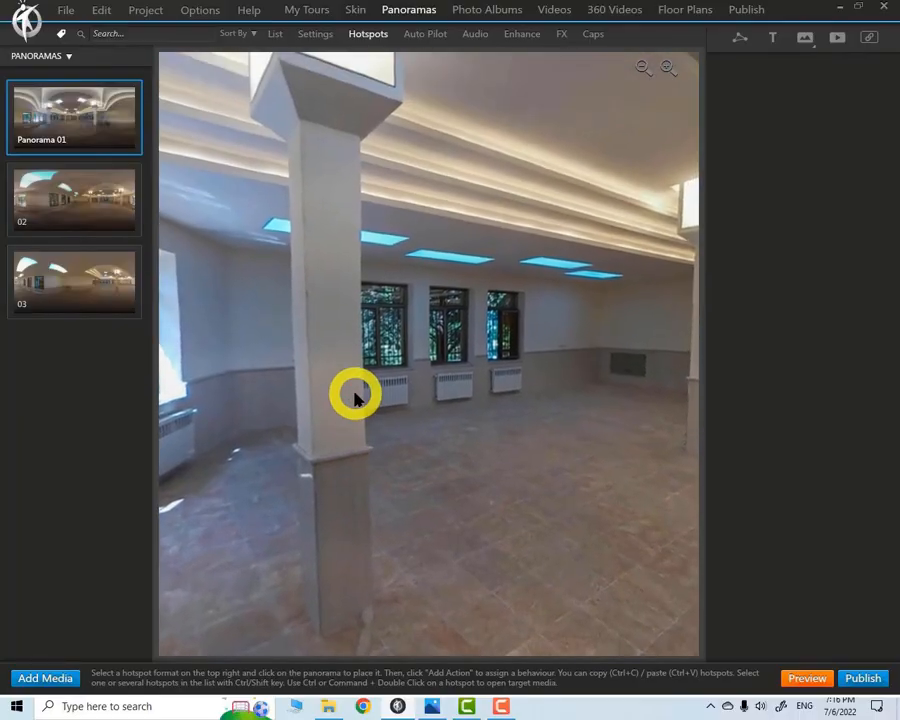
drag(64, 210, 421, 464)
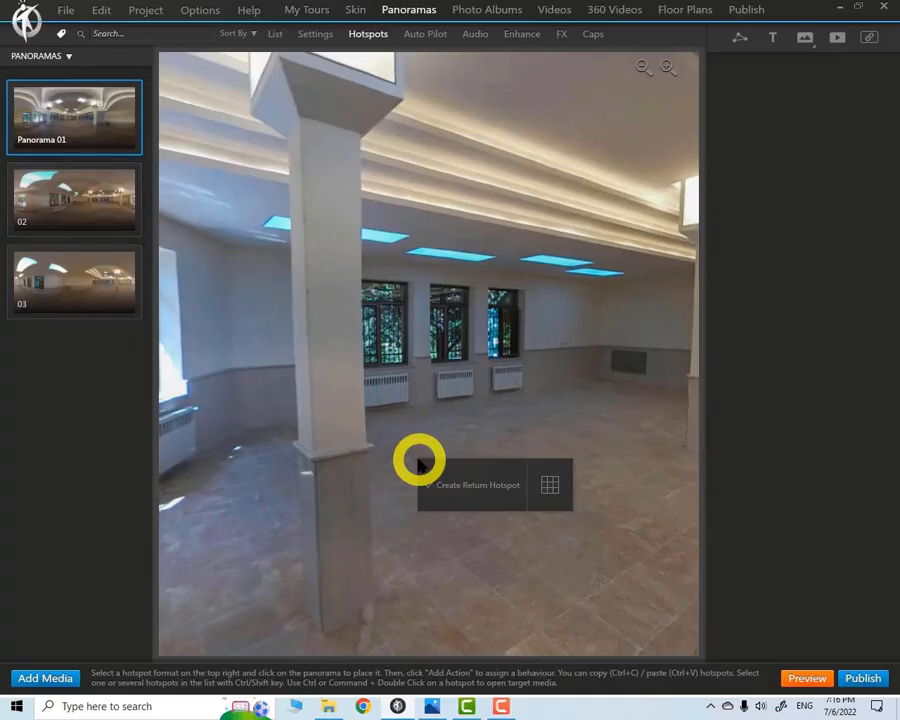
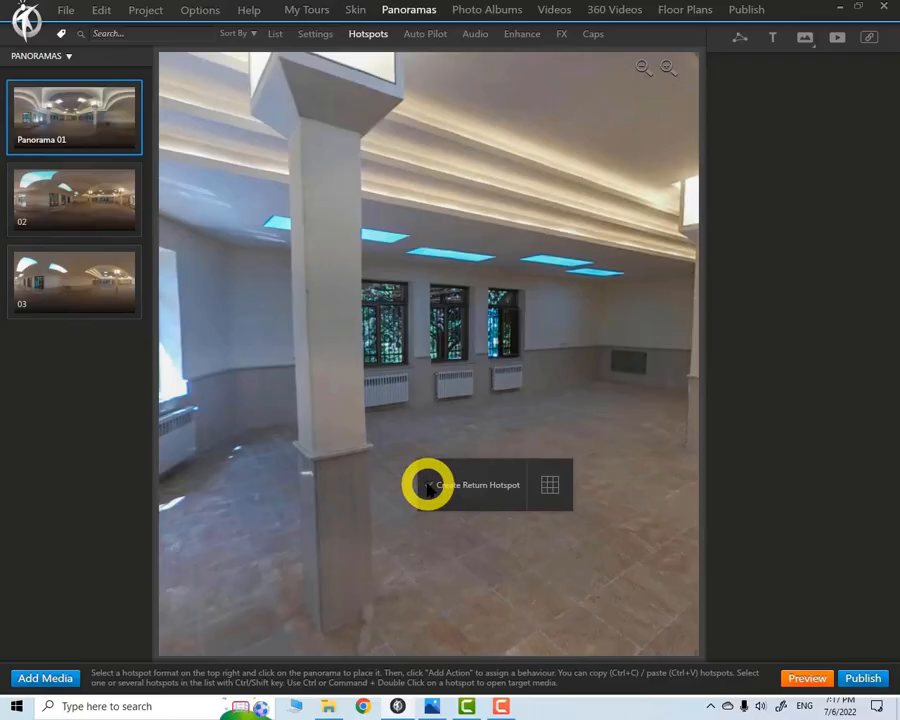
click(549, 484)
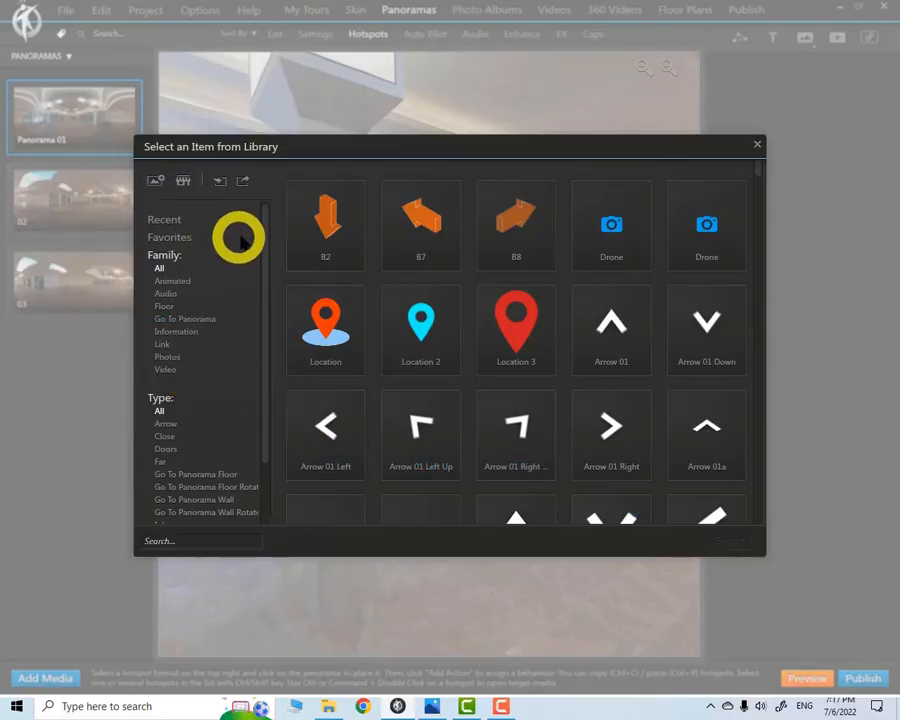
- Browse the Go To Panorama and Animated icon families, look through the animated floor types including Arrow 08c, and return to all icons
drag(264, 233, 261, 337)
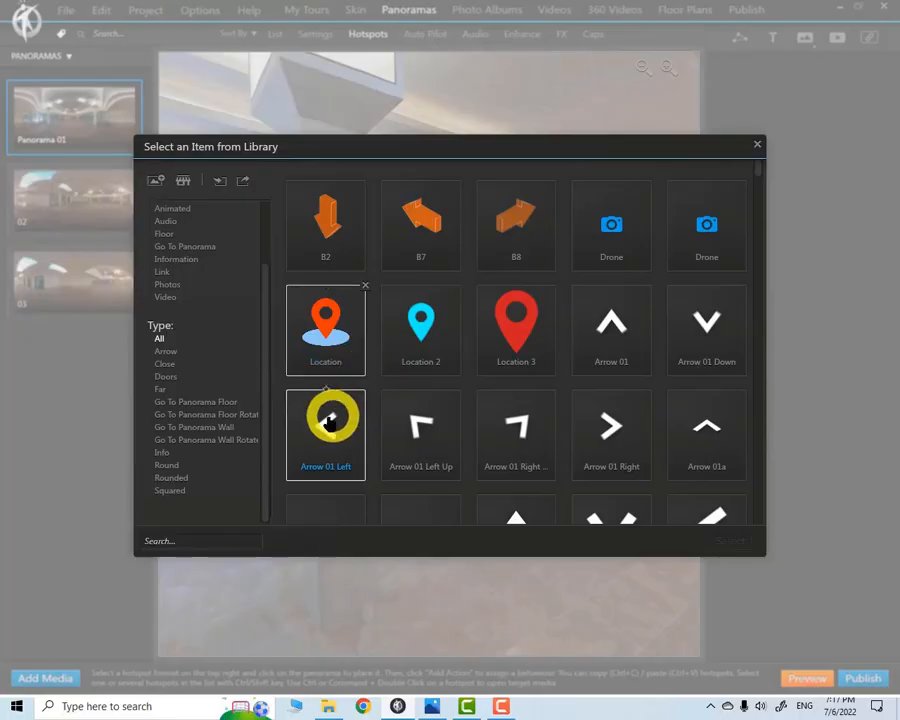
scroll(211, 427, up, 3)
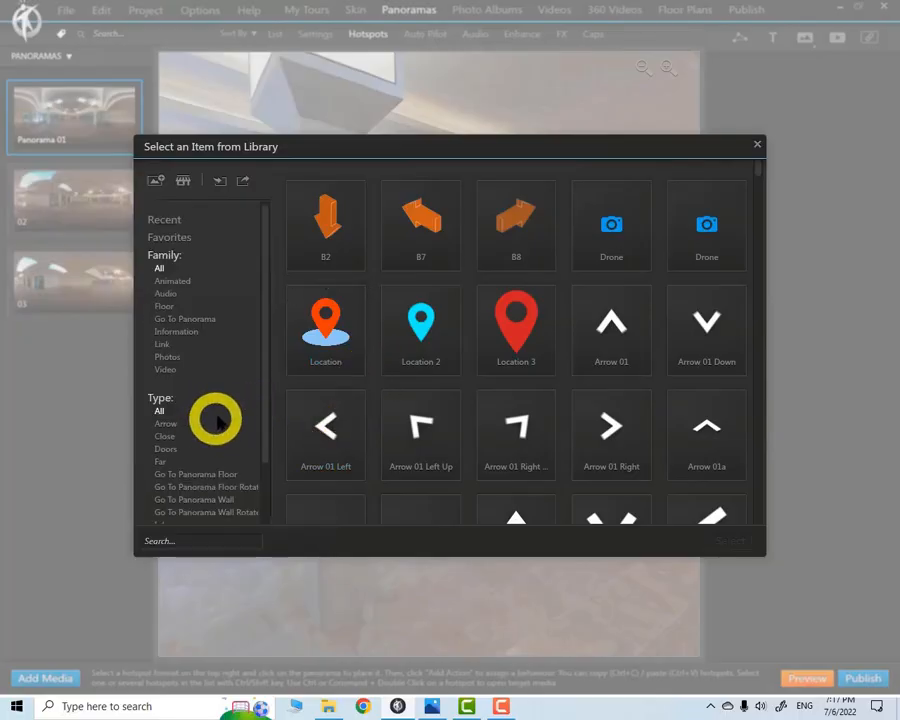
click(191, 317)
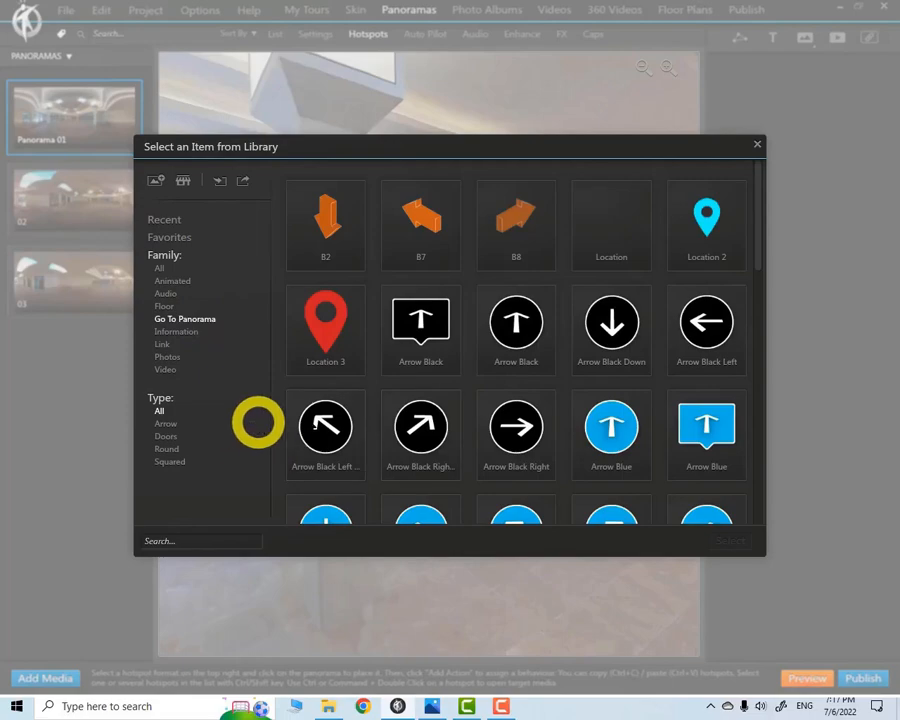
click(167, 282)
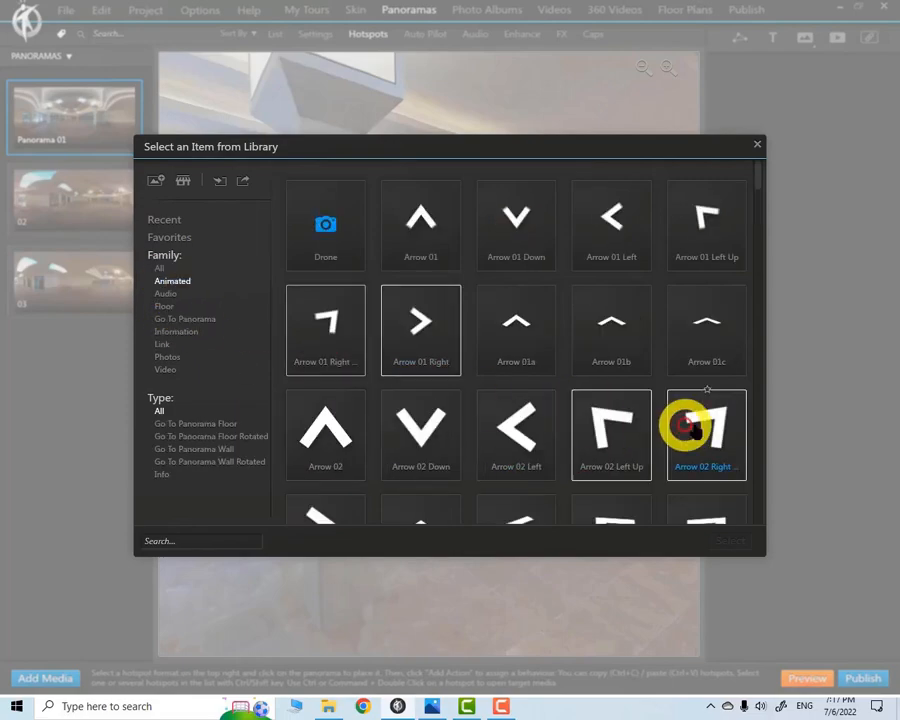
click(205, 423)
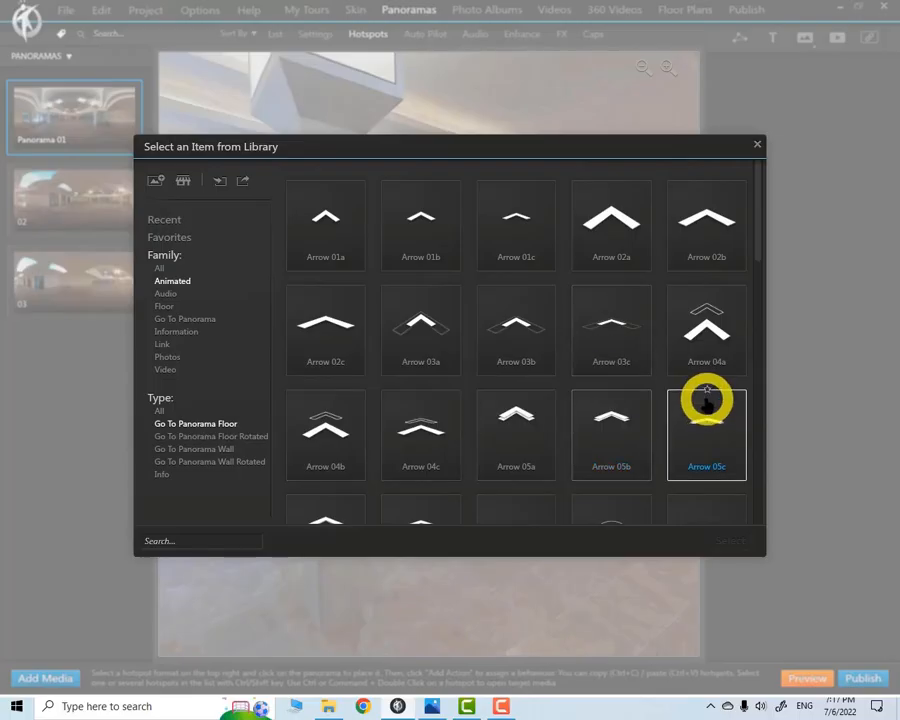
scroll(650, 400, down, 3)
click(611, 357)
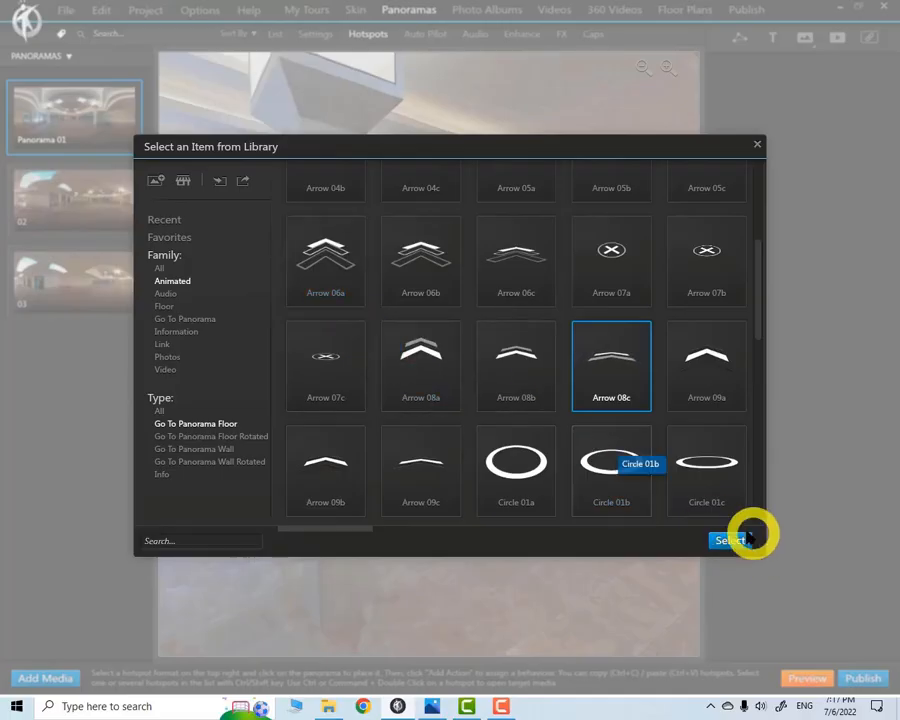
scroll(560, 410, up, 3)
click(159, 268)
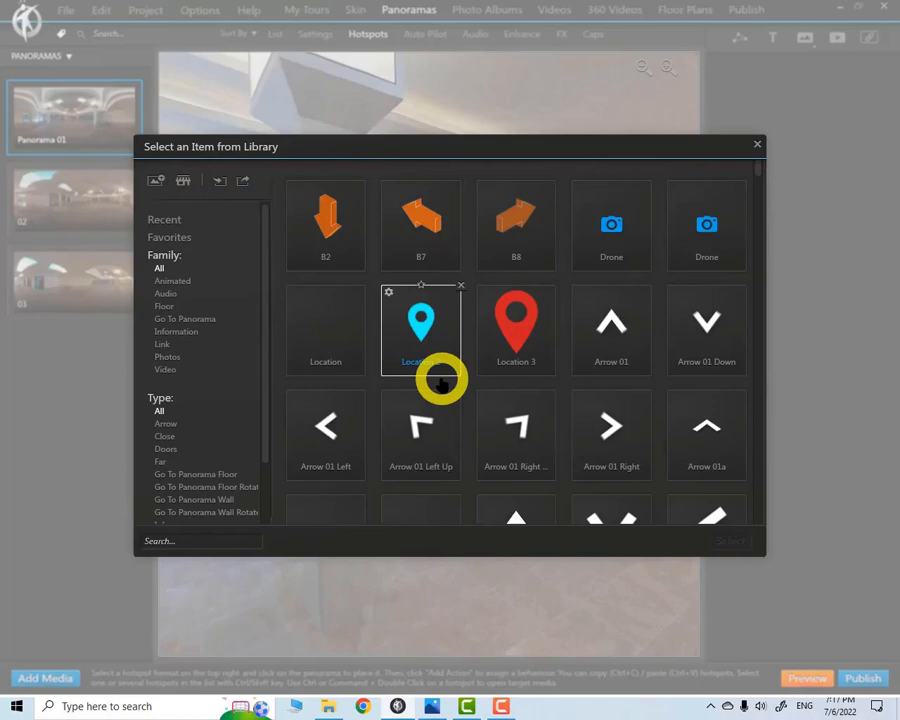
- Use the animated floor icon Arrow 04c for the link and add its return hotspot on the floor near the columns in panorama 02
click(170, 282)
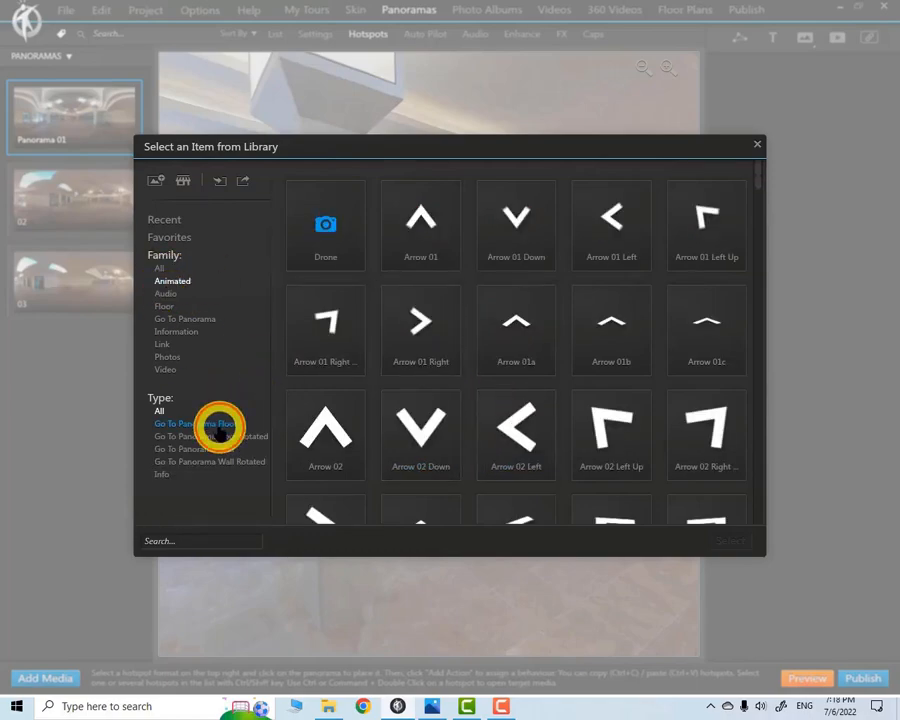
click(218, 424)
click(410, 432)
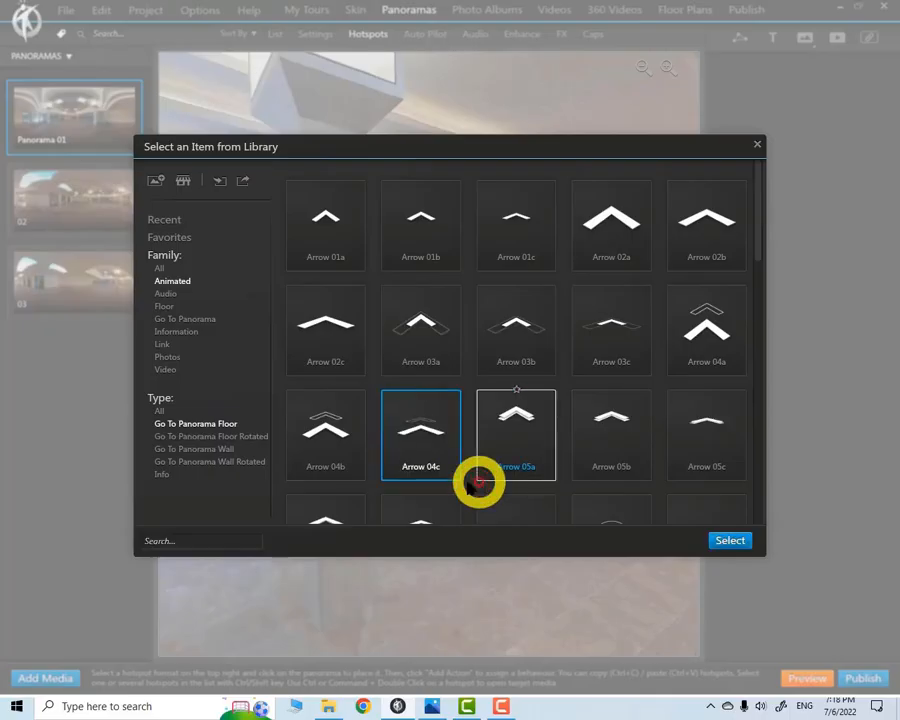
click(734, 541)
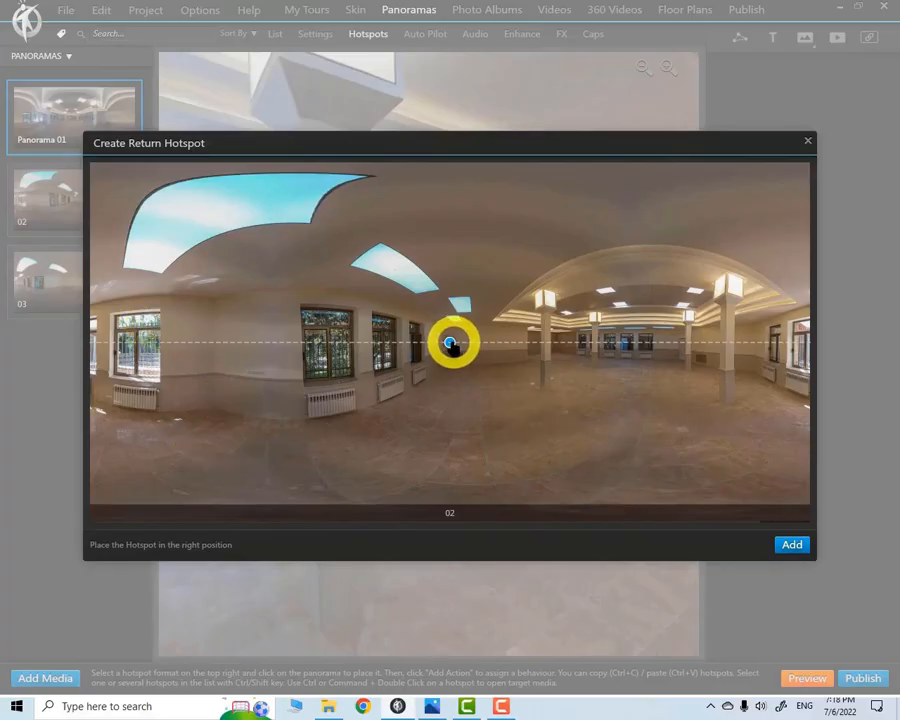
drag(450, 344, 667, 378)
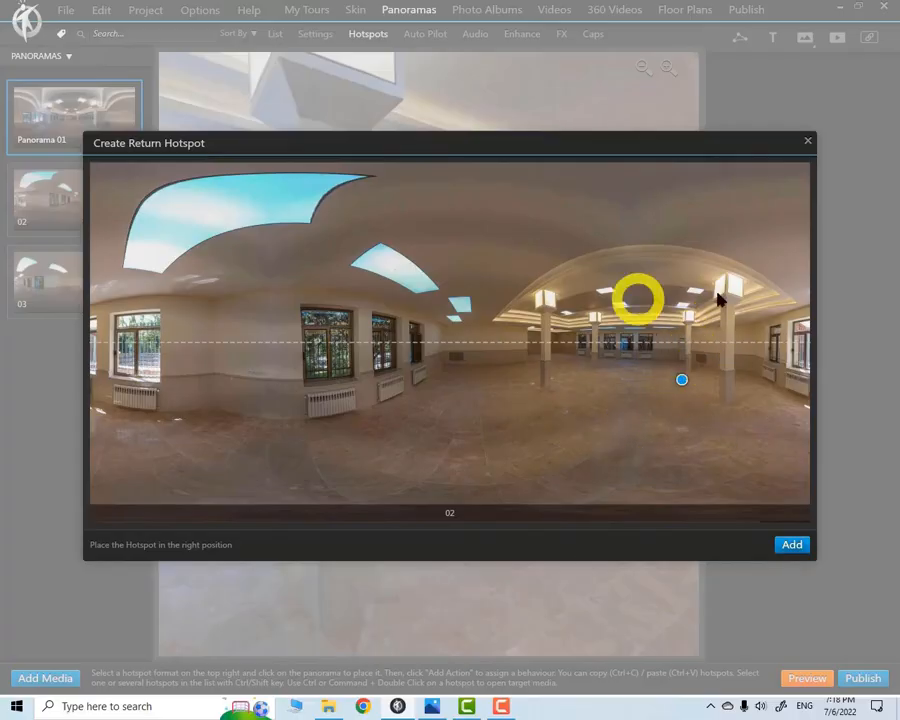
click(791, 547)
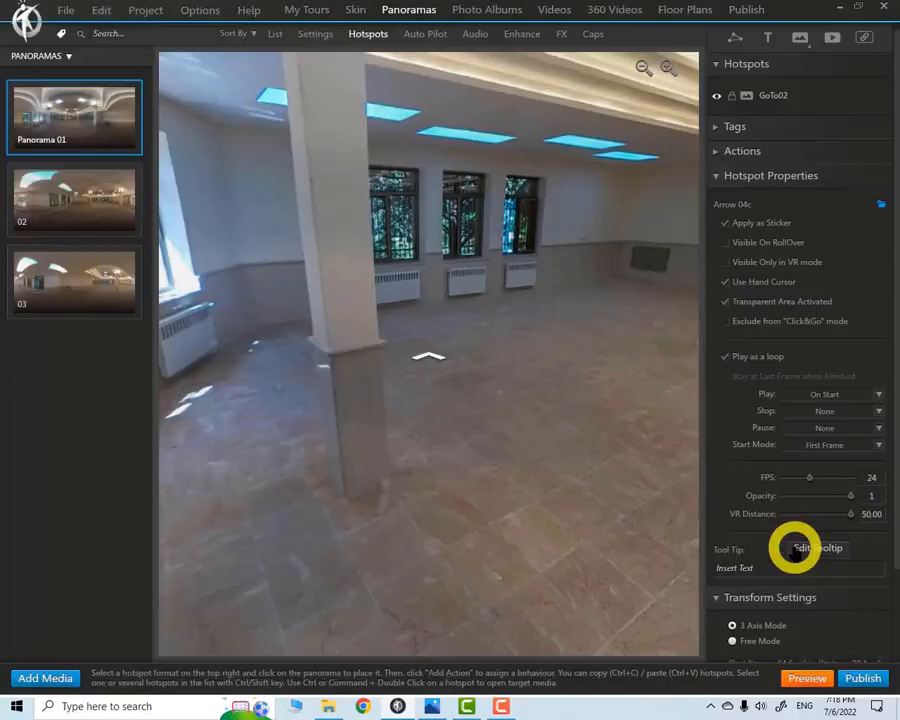
- Select the new arrow hotspot in Panorama 01, preview the tour by following the arrows to 02 and back, and close the preview
drag(446, 265, 498, 443)
click(466, 437)
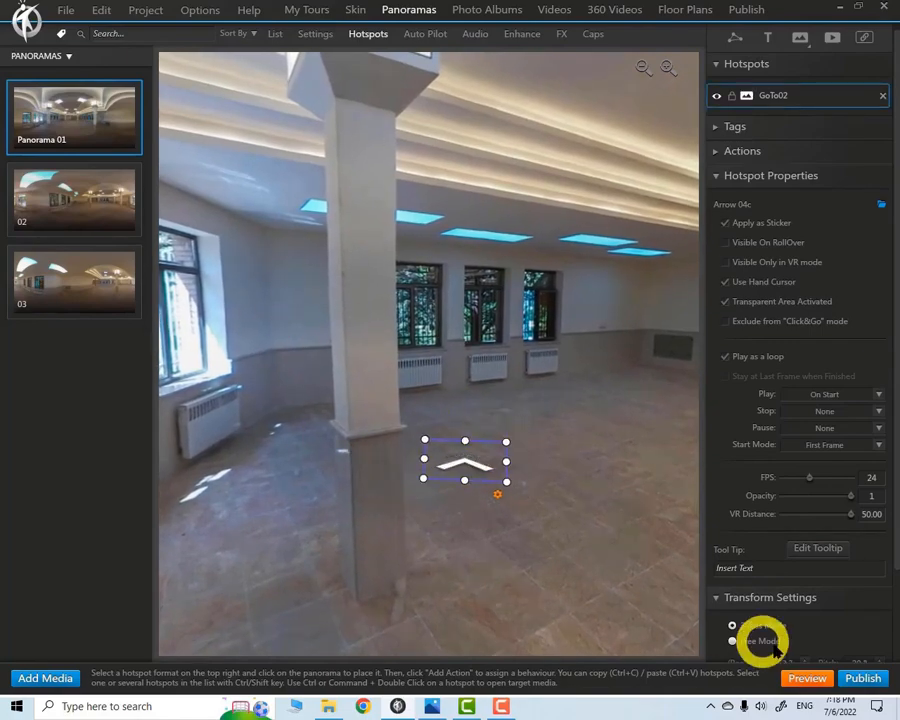
click(812, 680)
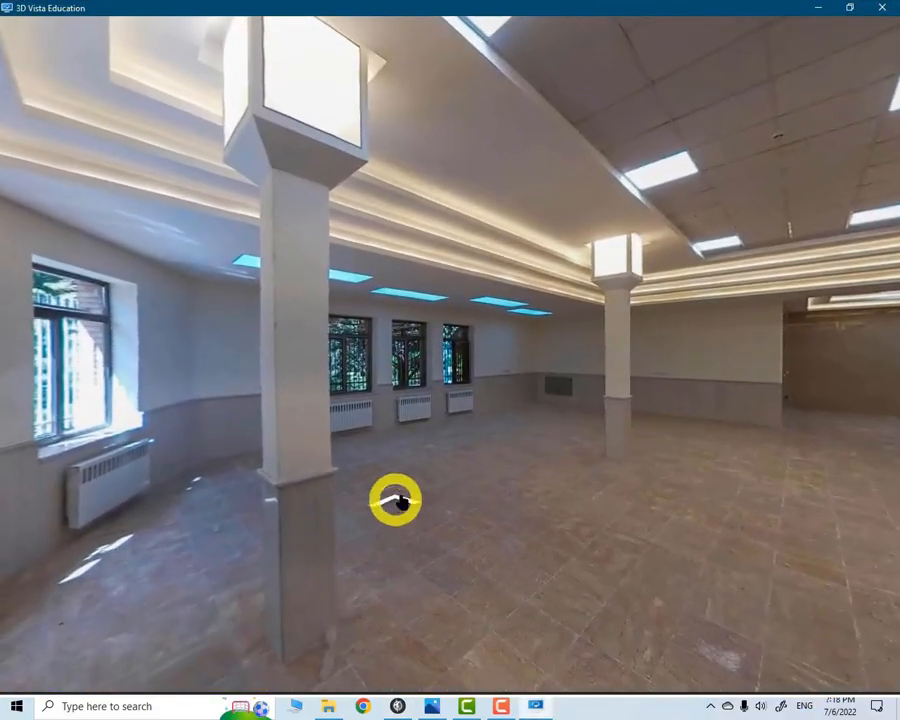
click(402, 502)
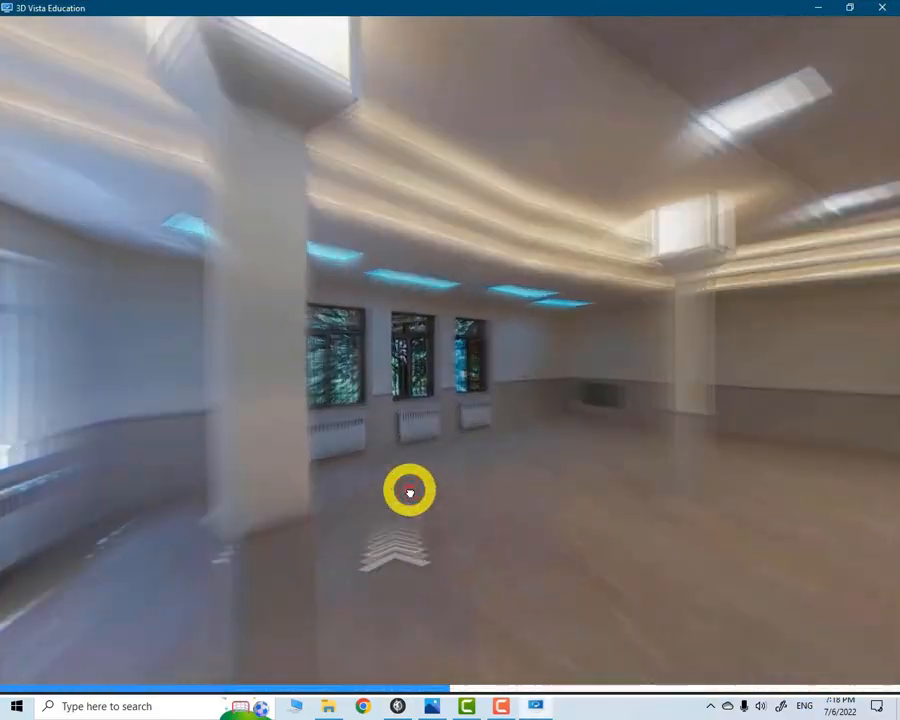
drag(613, 487, 244, 420)
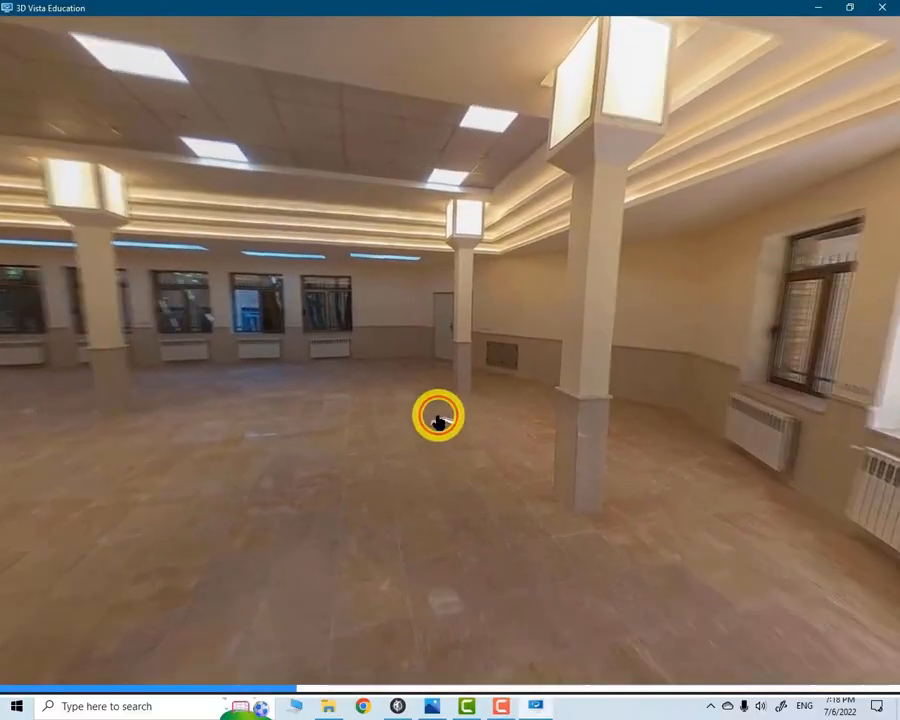
click(438, 416)
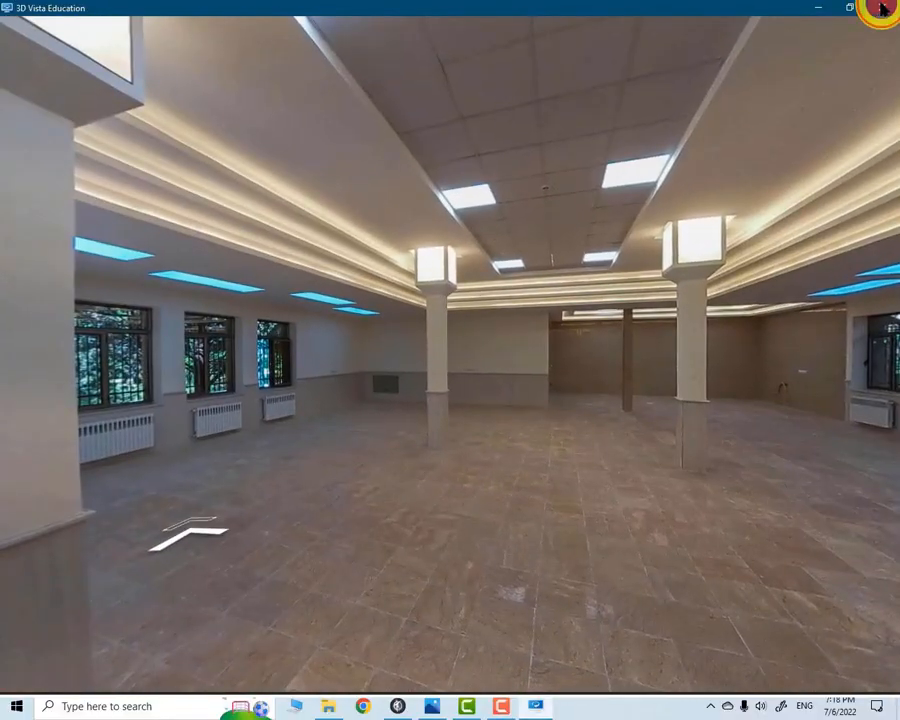
click(880, 8)
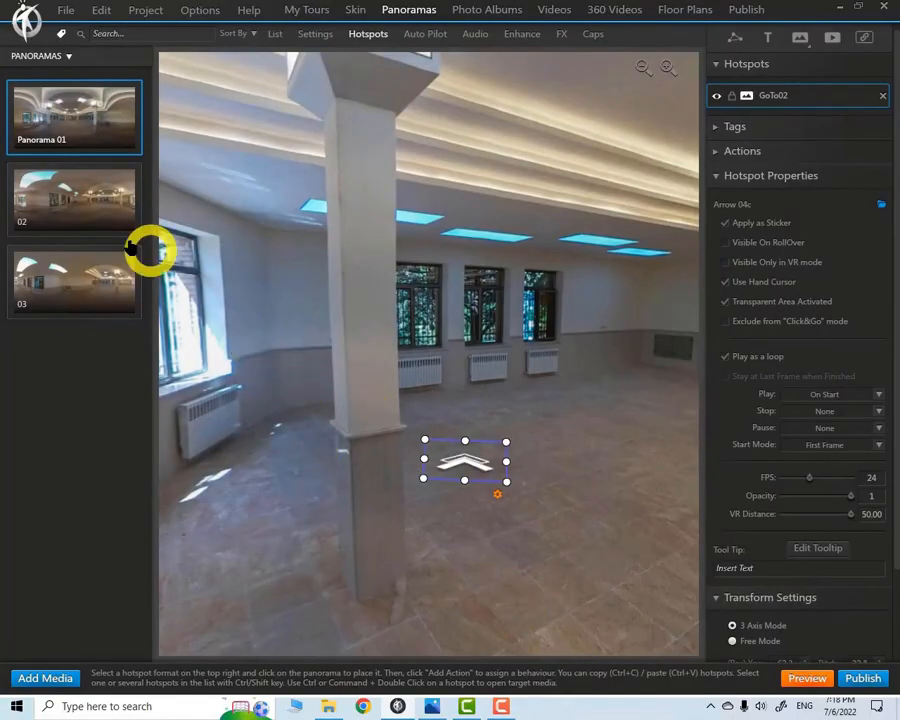
- Link panorama 02 to 03 with an Arrow 04c floor hotspot and add its return hotspot on the floor beside the column in 03
click(92, 196)
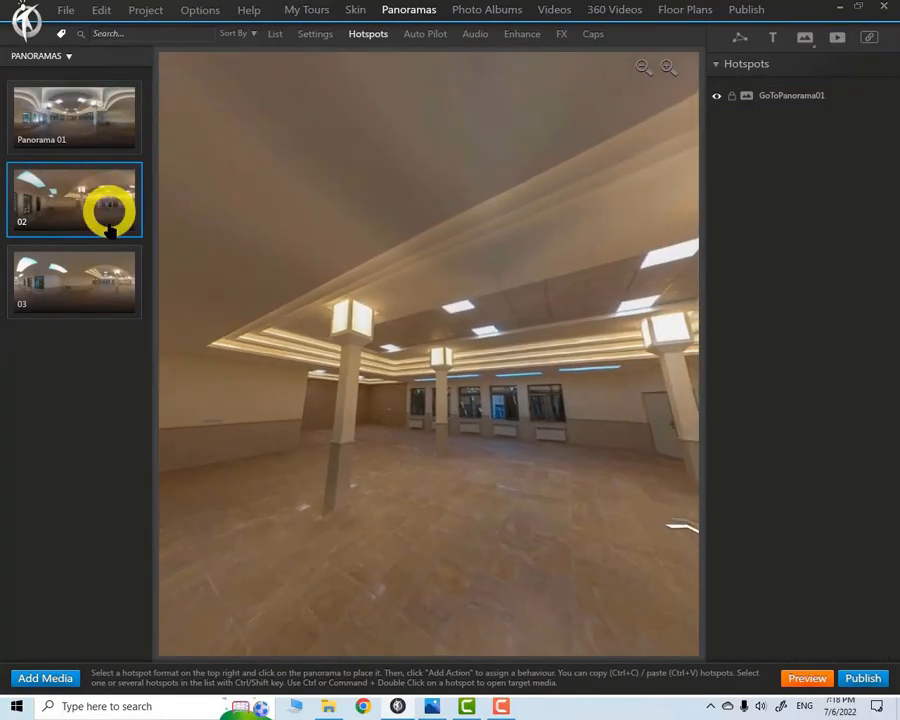
drag(495, 412, 425, 447)
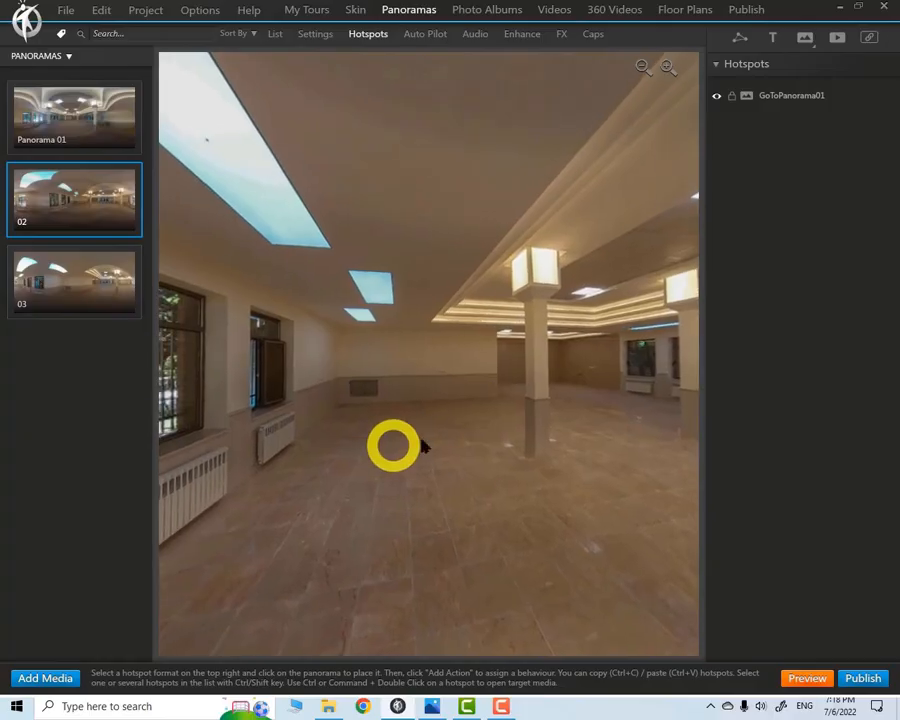
drag(125, 292, 410, 441)
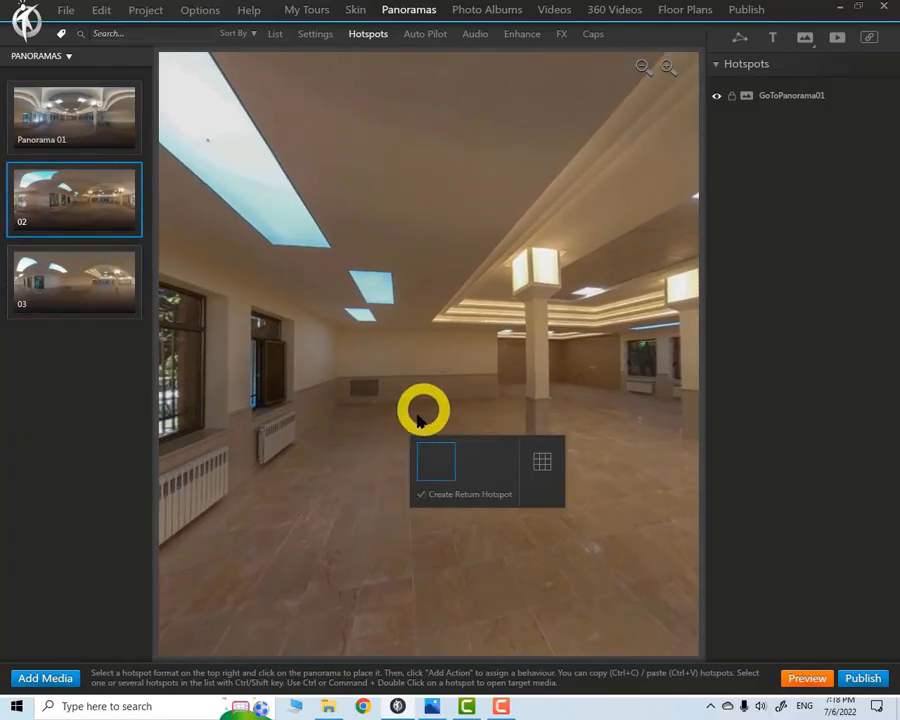
click(437, 462)
mouse_move(450, 343)
mouse_down()
mouse_move(280, 414)
mouse_move(742, 396)
mouse_move(630, 460)
mouse_move(771, 413)
mouse_up()
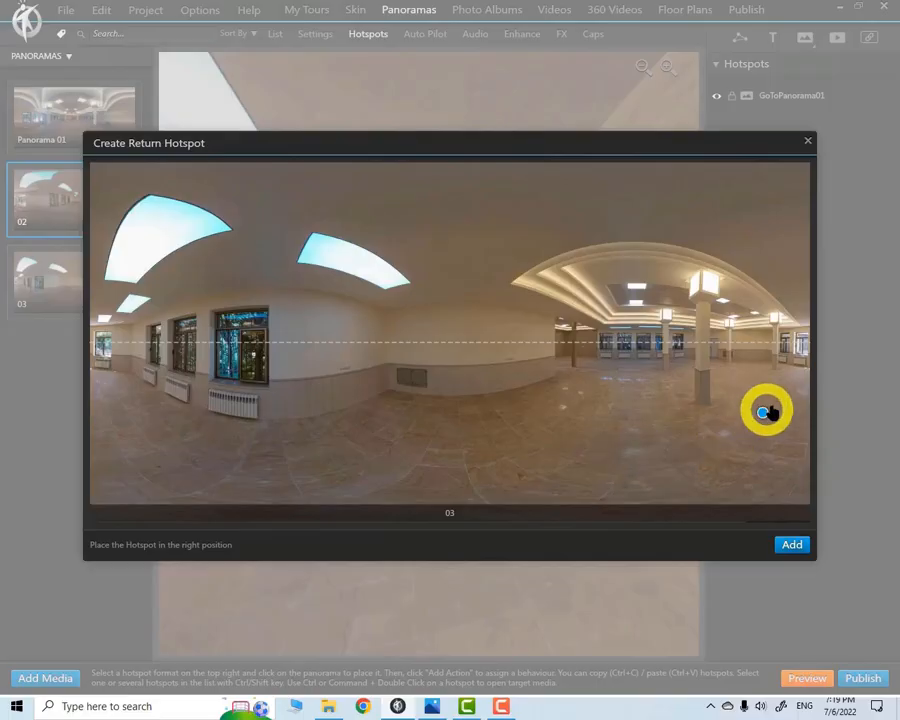
click(792, 544)
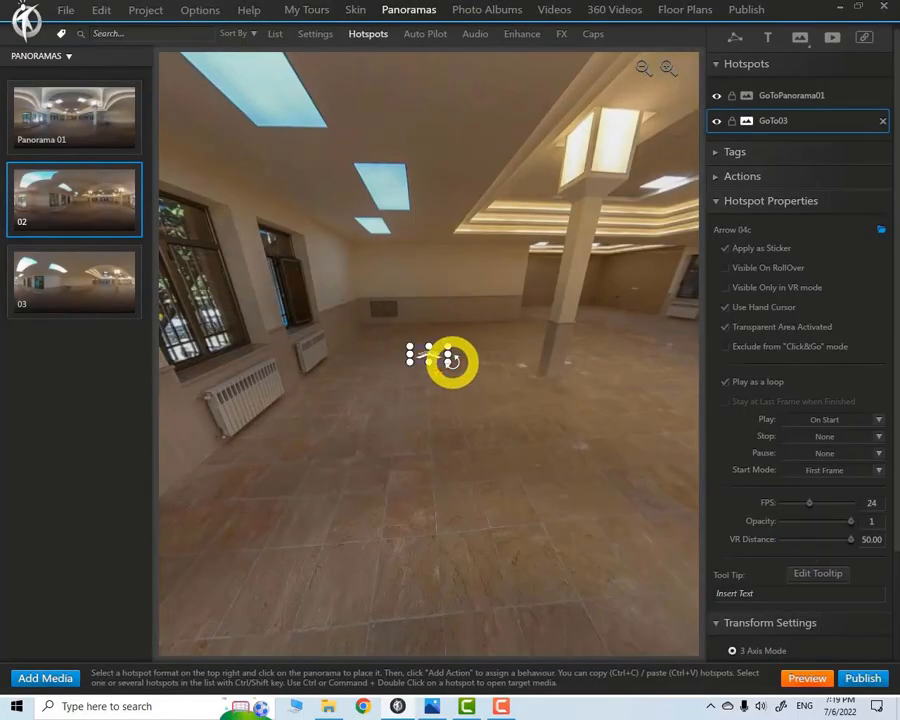
- Open panorama 03 and inspect its GoTo02 return hotspot on the floor
click(33, 265)
drag(468, 410, 446, 422)
click(436, 430)
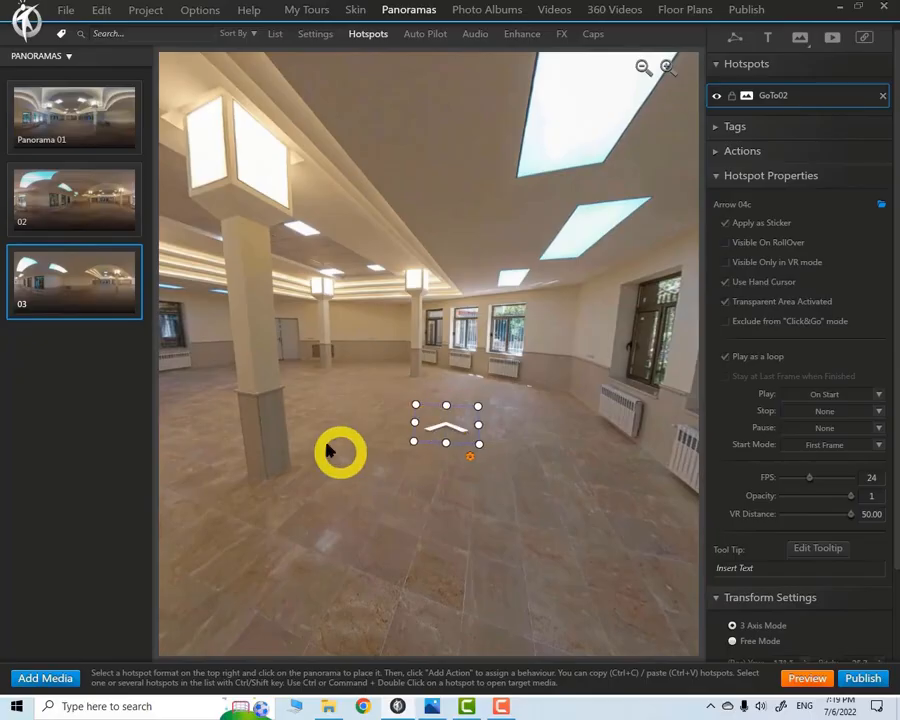
drag(330, 450, 356, 396)
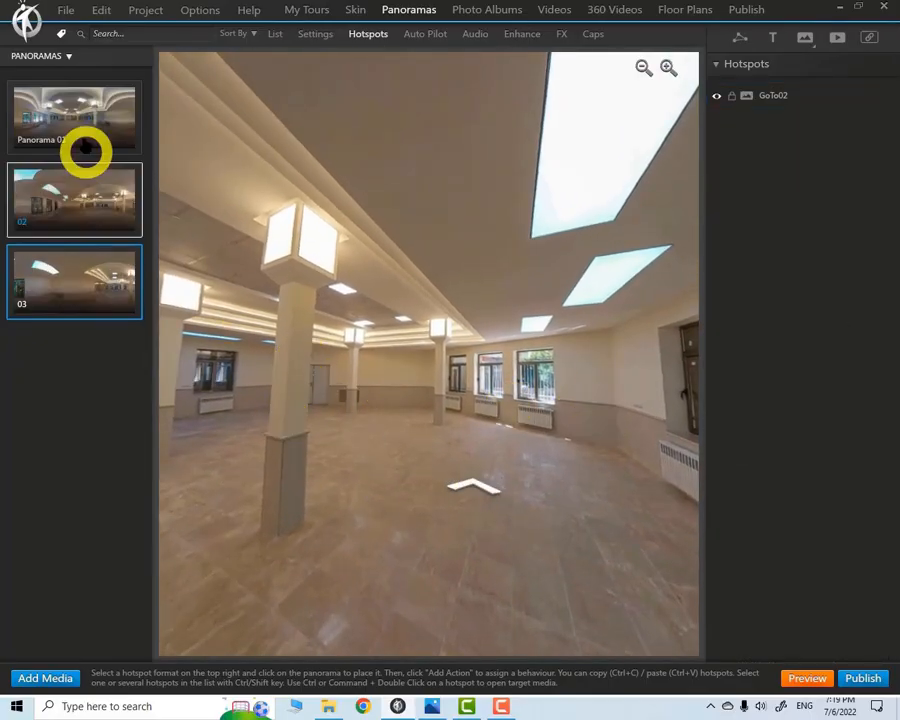
- In Panorama 01, draw a closed four-sided polygon hotspot over the floor and back wall between the two far columns
click(78, 120)
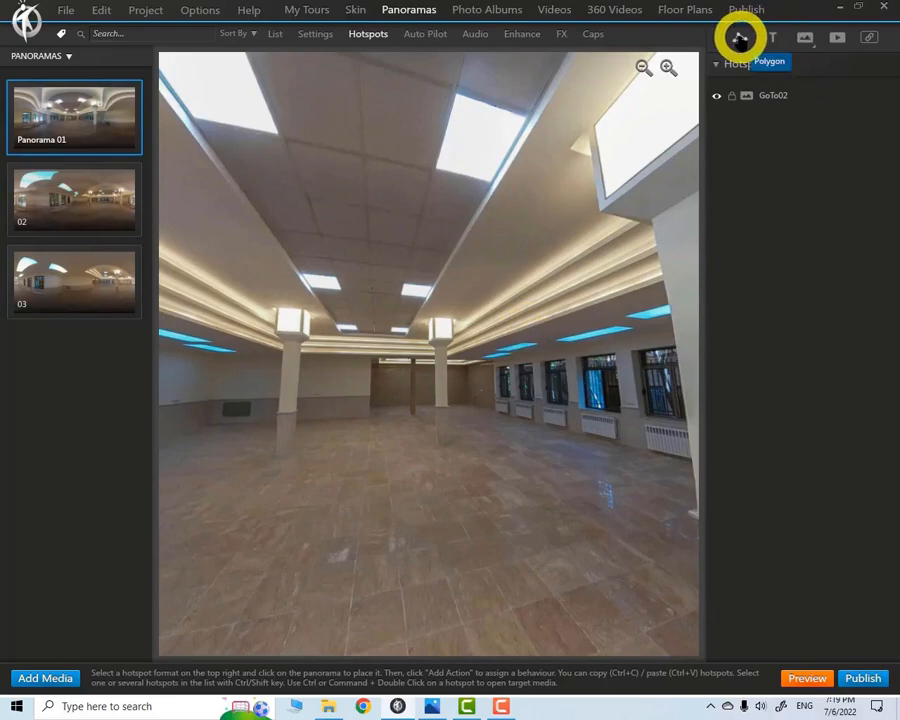
drag(446, 416, 524, 378)
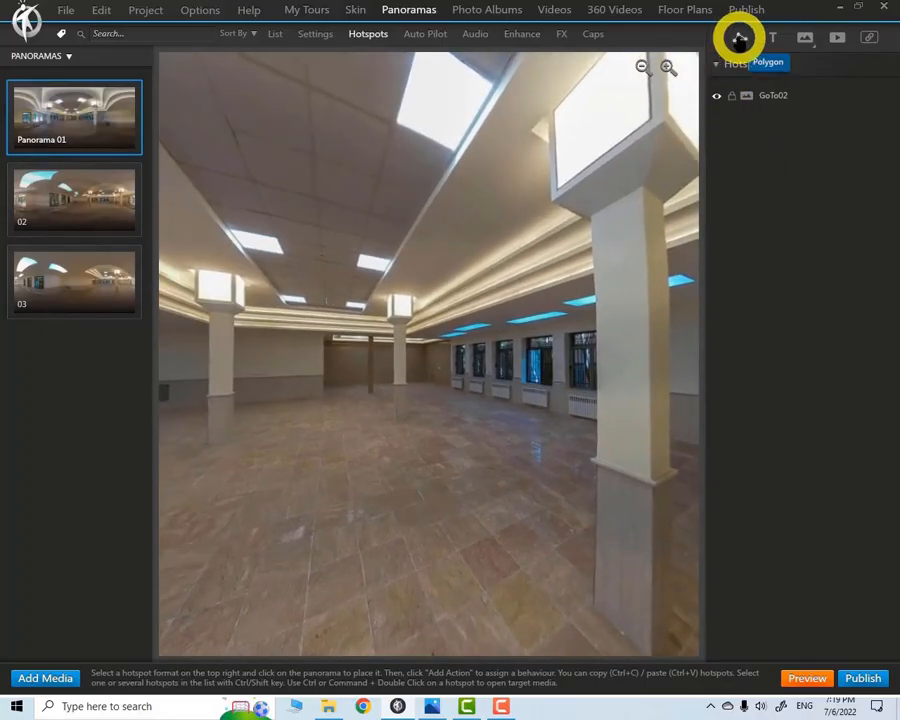
click(740, 38)
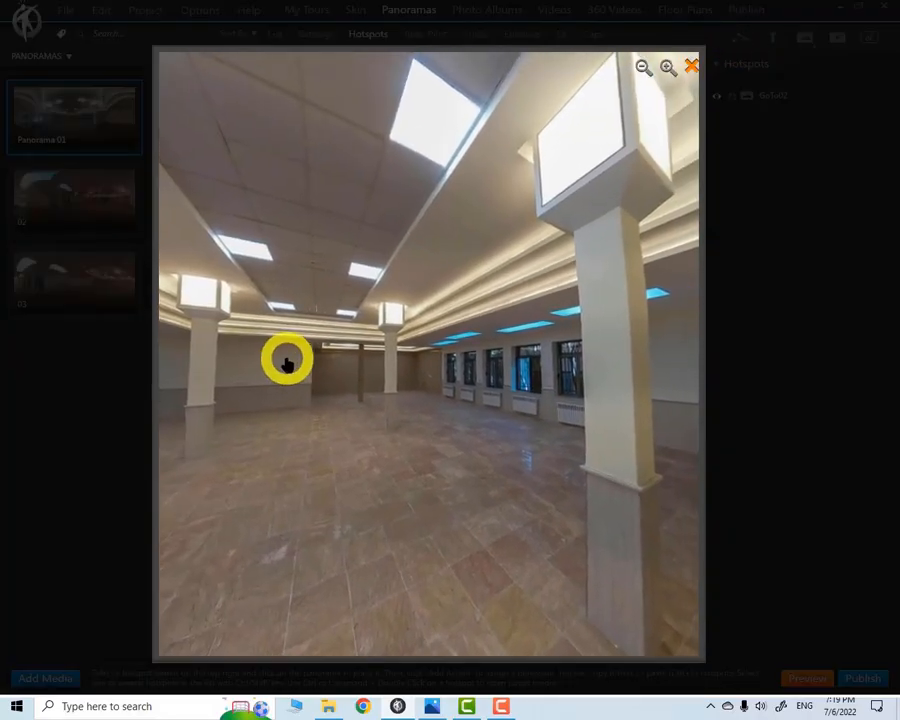
click(255, 354)
click(392, 357)
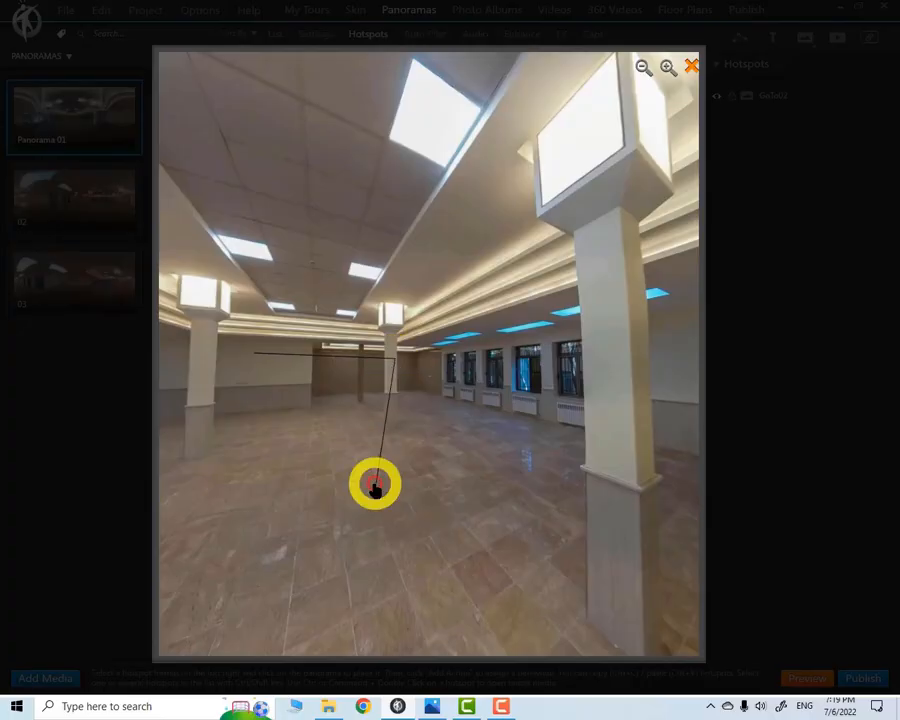
click(389, 477)
click(242, 455)
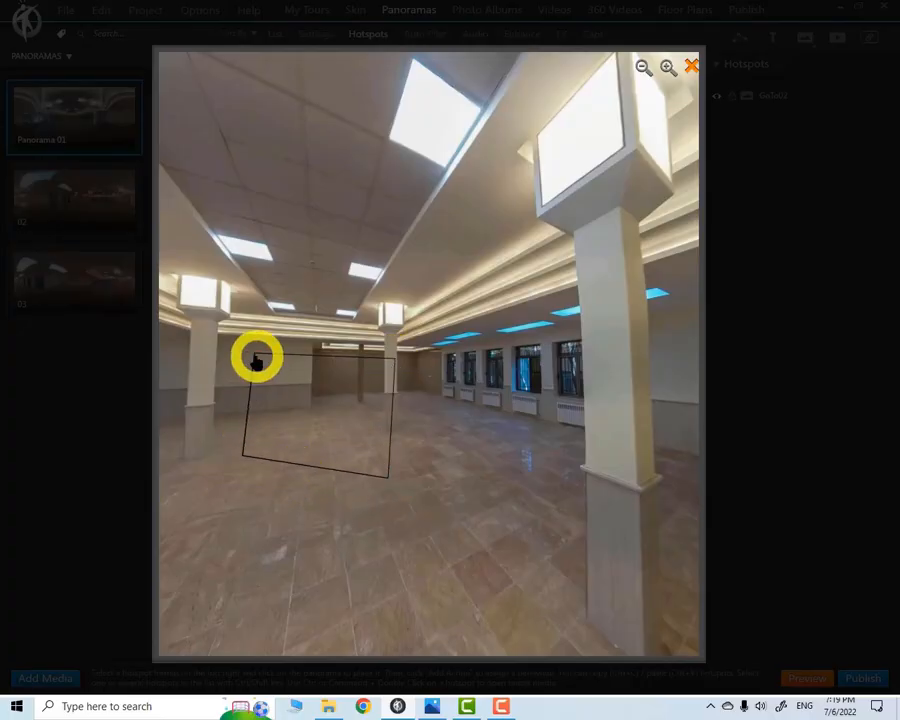
click(256, 355)
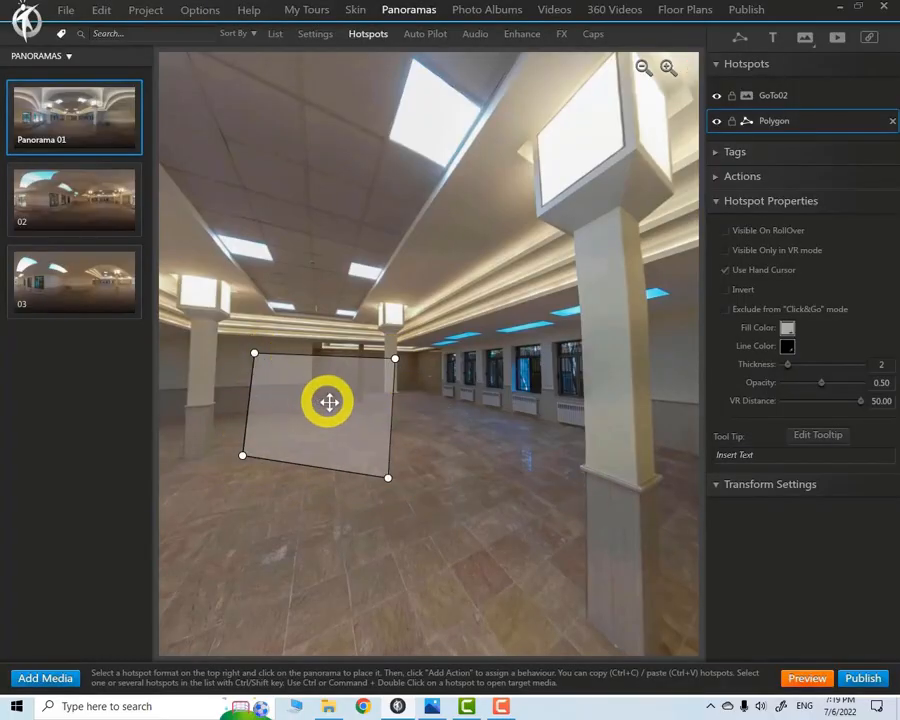
- Move the polygon hotspot onto the row of windows and fit its corners to the outline of the window wall
drag(350, 400, 498, 383)
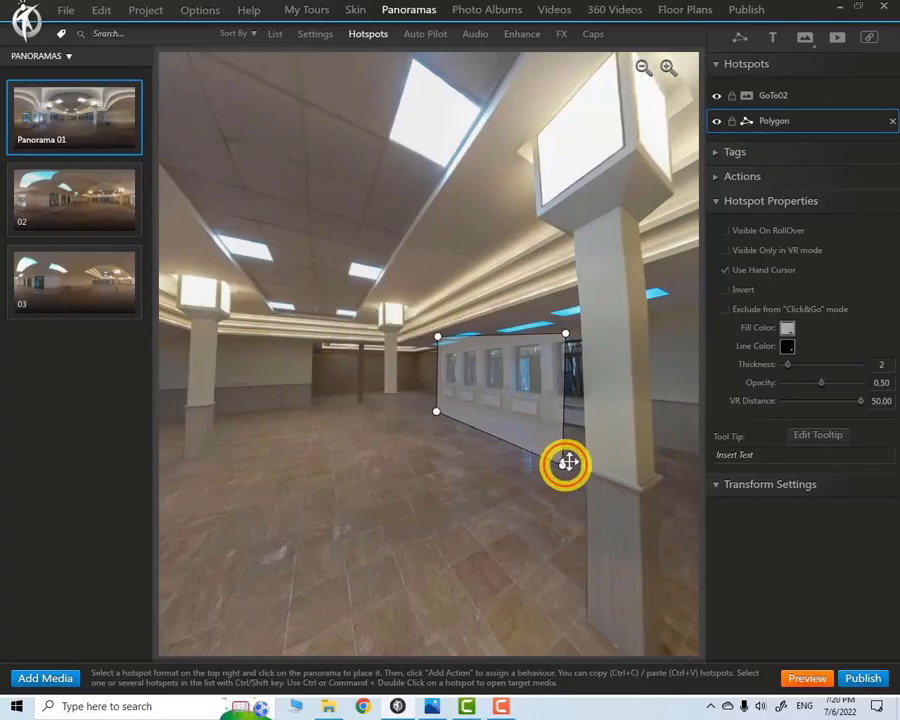
drag(567, 462, 584, 446)
drag(566, 334, 578, 329)
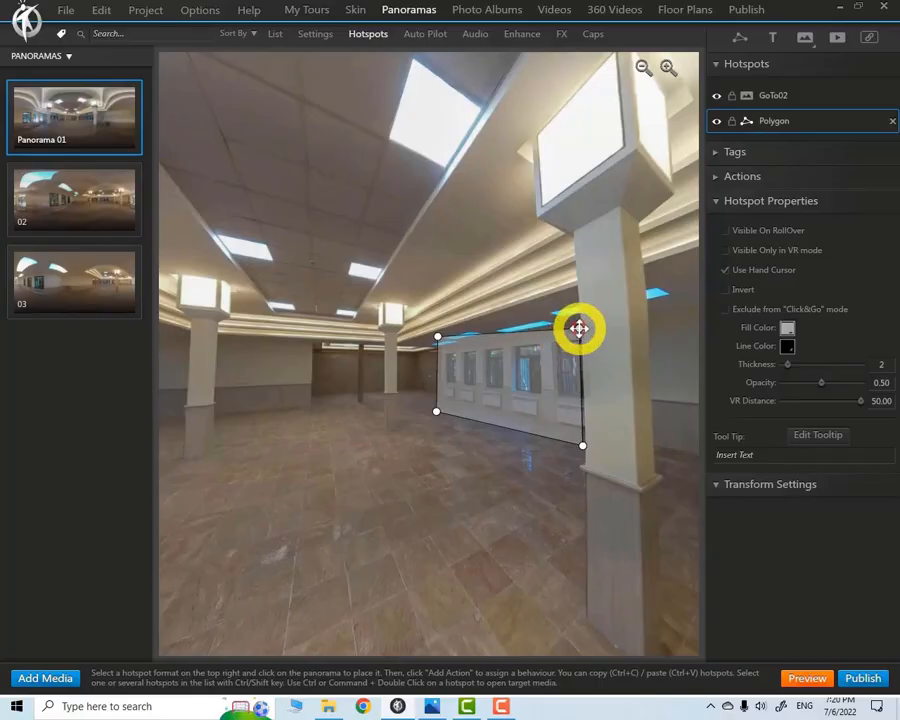
drag(440, 340, 439, 352)
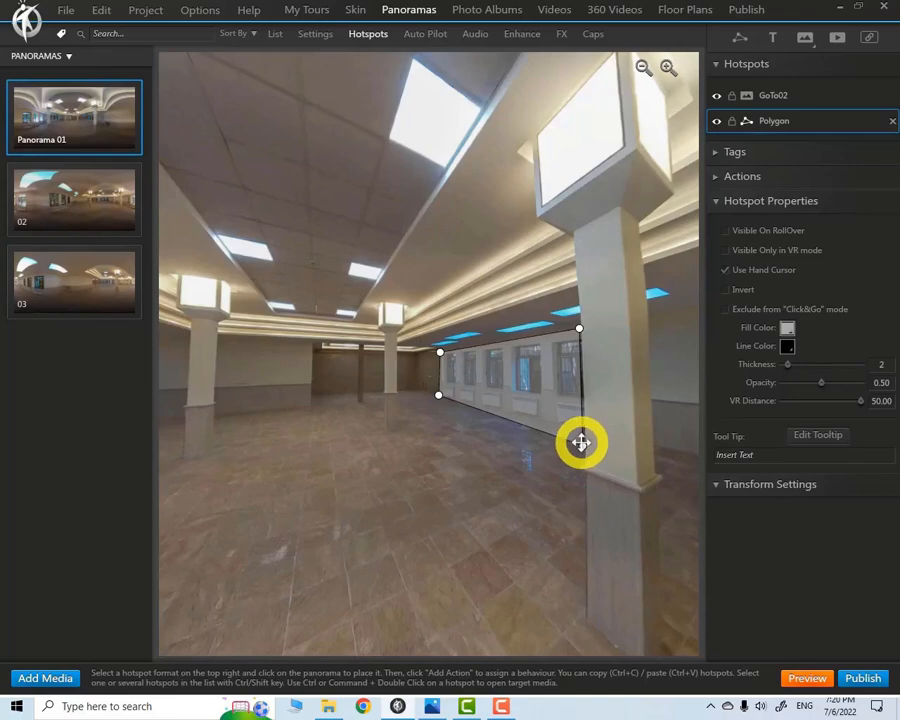
drag(581, 442, 582, 427)
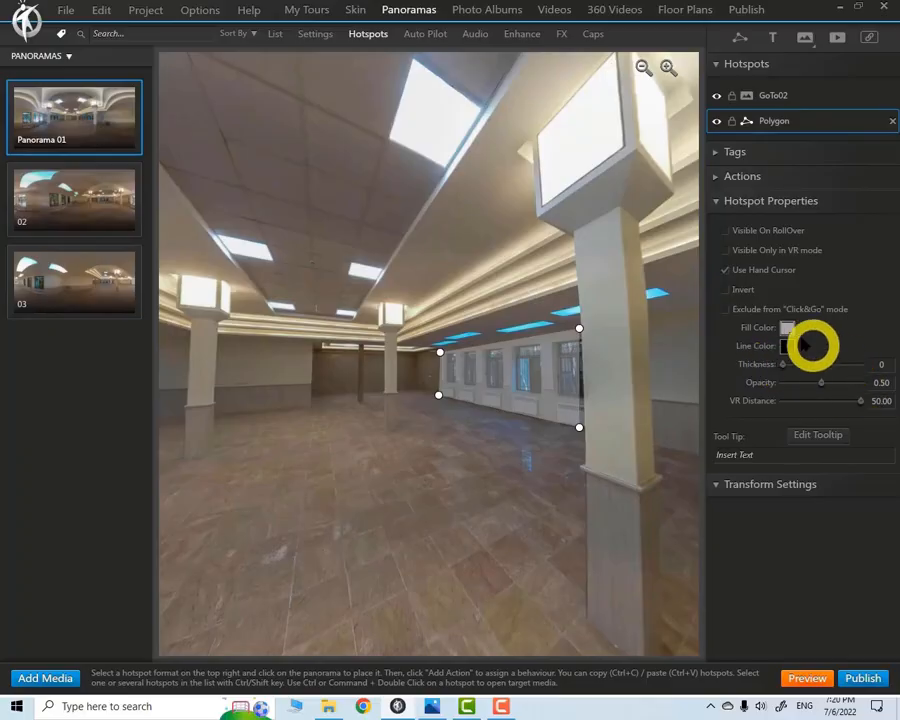
- Style the window polygon with line thickness 0, a white fill and 0.28 opacity
click(788, 330)
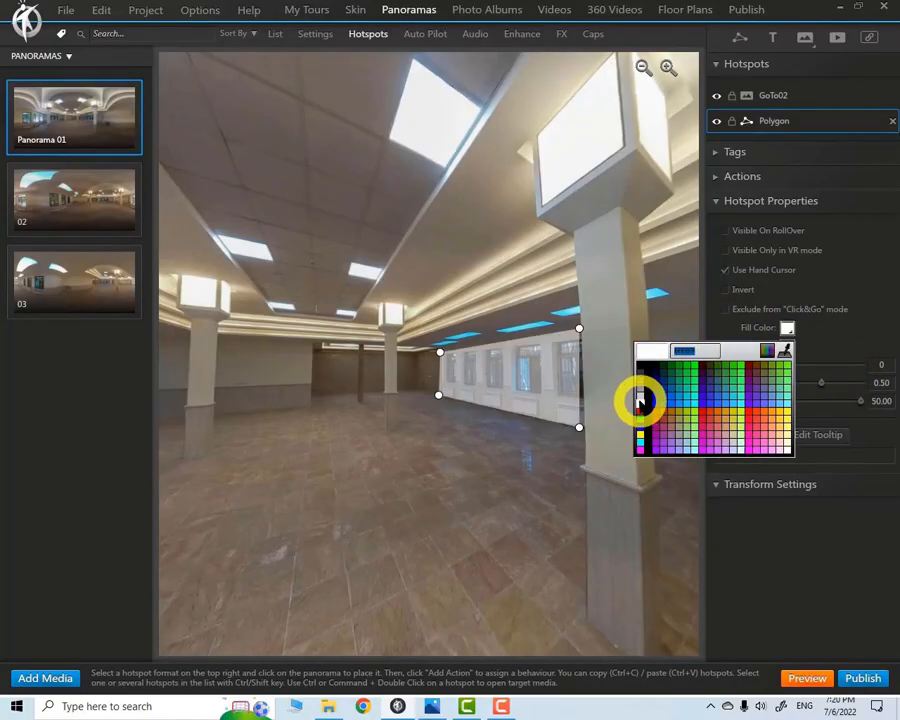
click(639, 402)
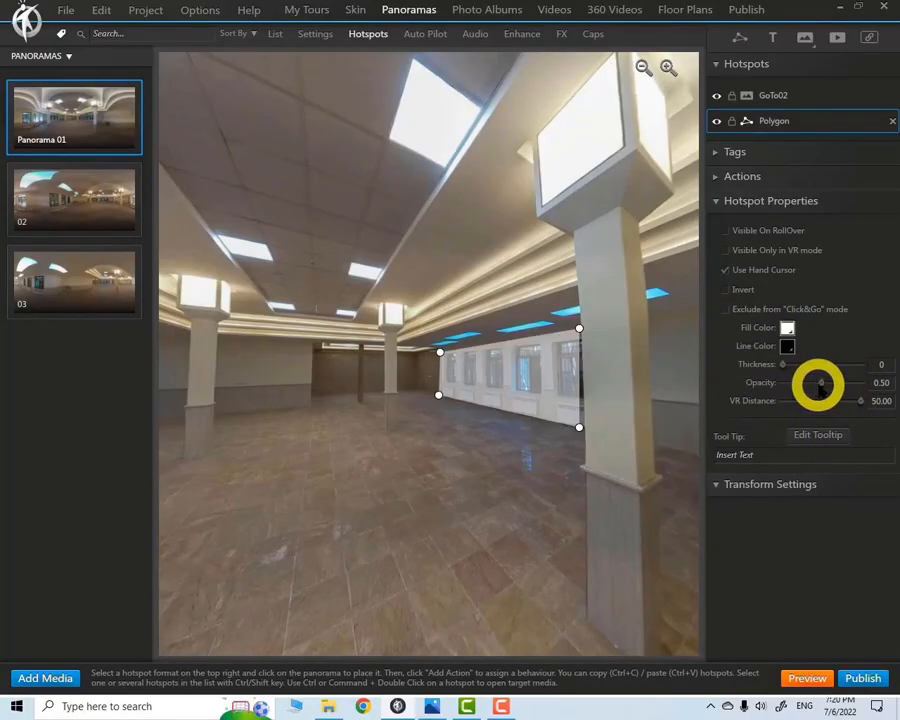
drag(820, 383, 826, 384)
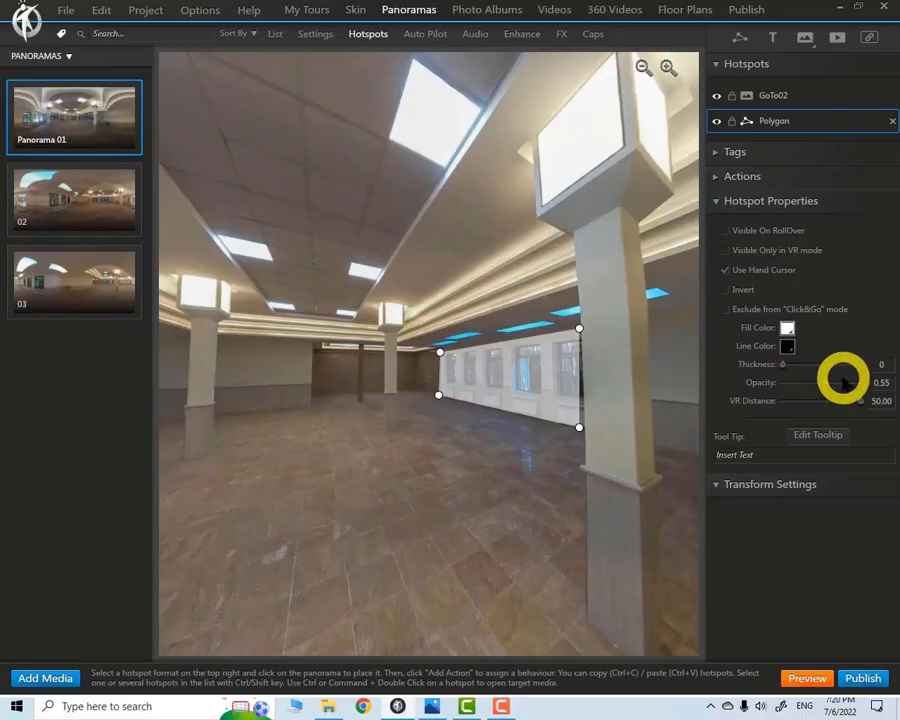
drag(847, 385, 803, 384)
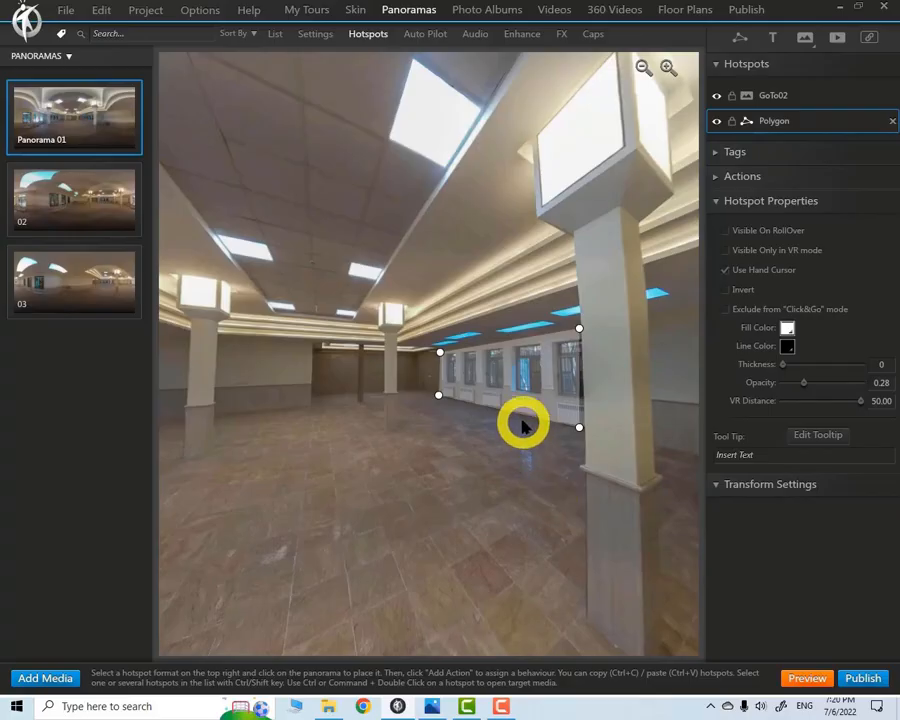
click(848, 203)
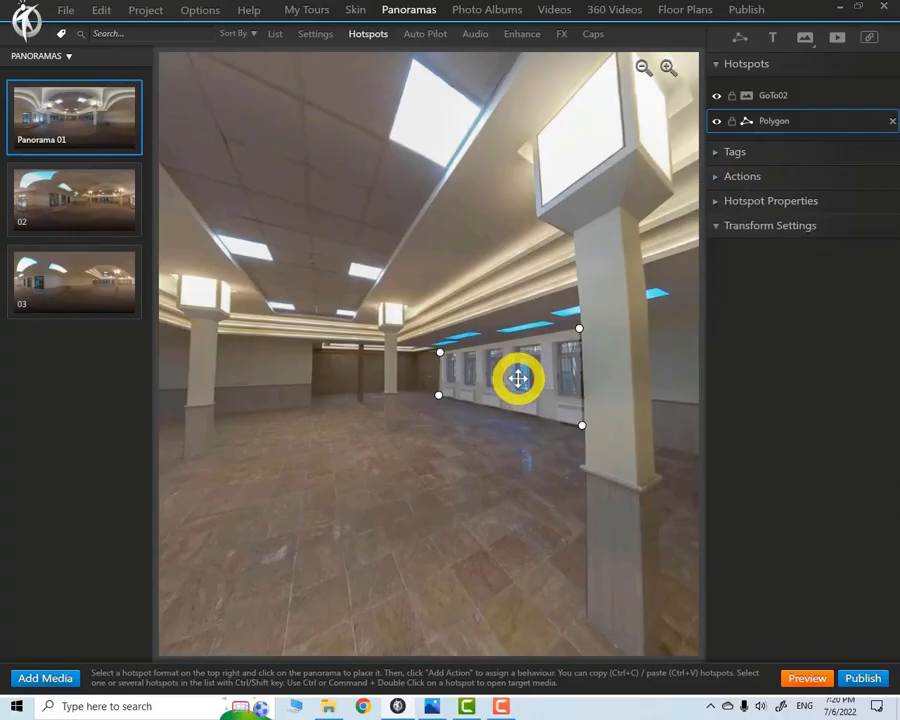
- Add a text hotspot near the back wall and reposition it at the far edge of the floor between the columns
click(713, 152)
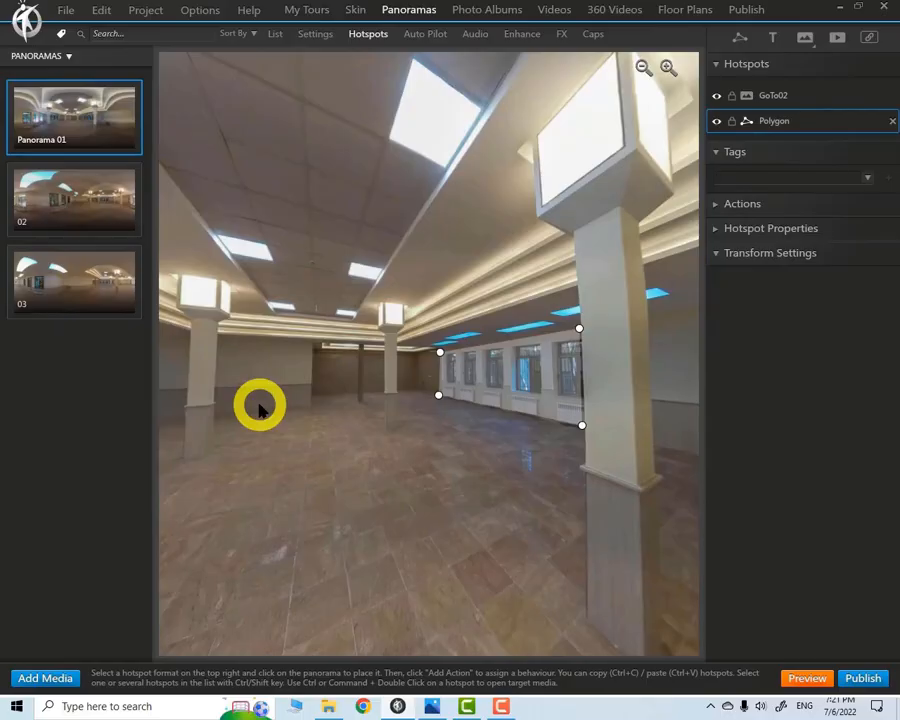
click(773, 37)
click(320, 372)
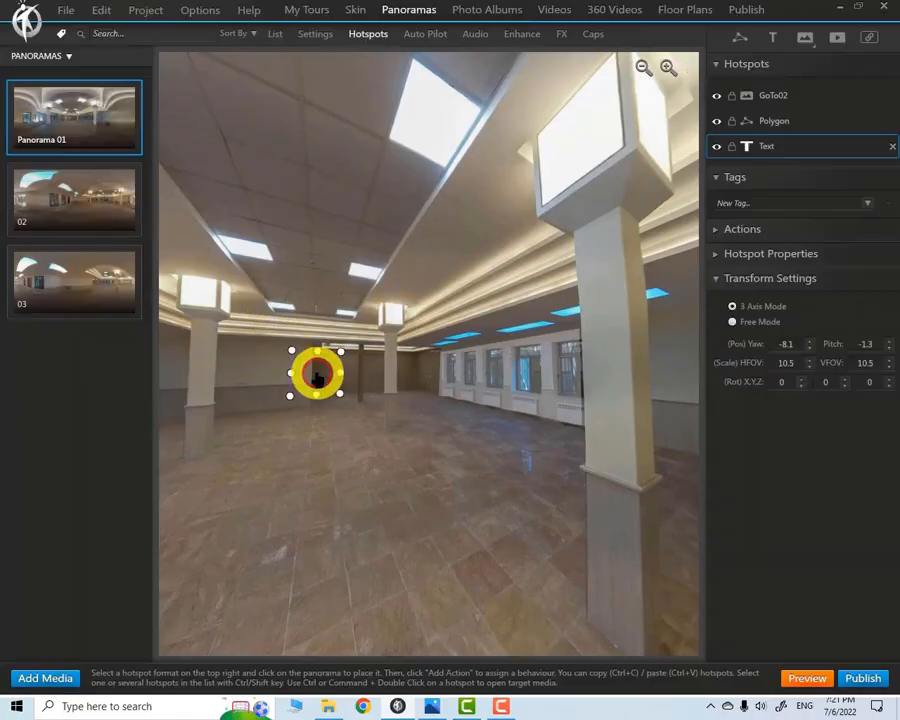
drag(332, 372, 373, 351)
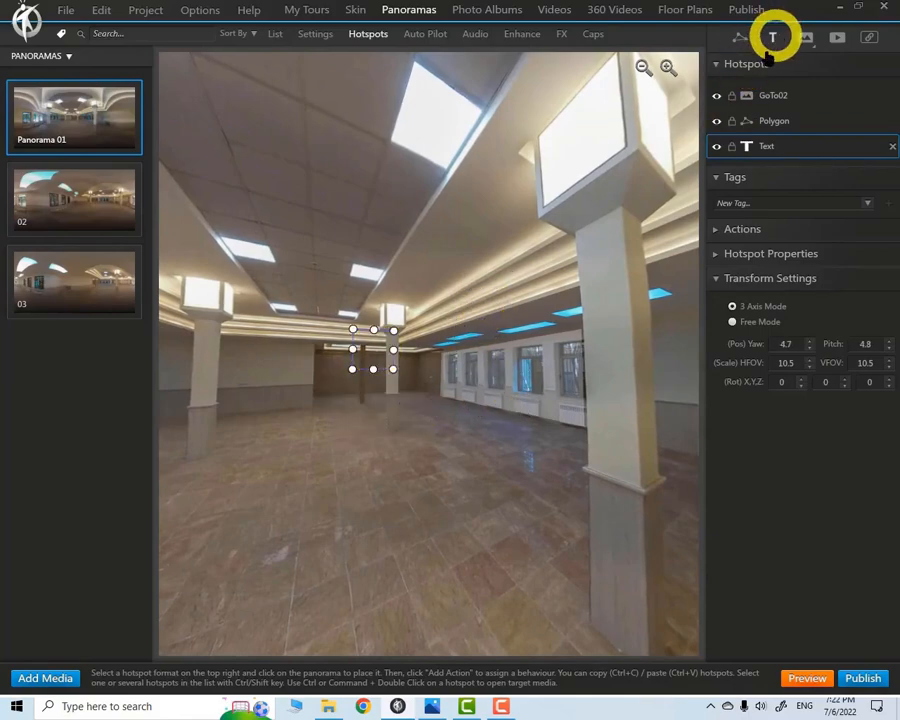
drag(352, 397, 335, 408)
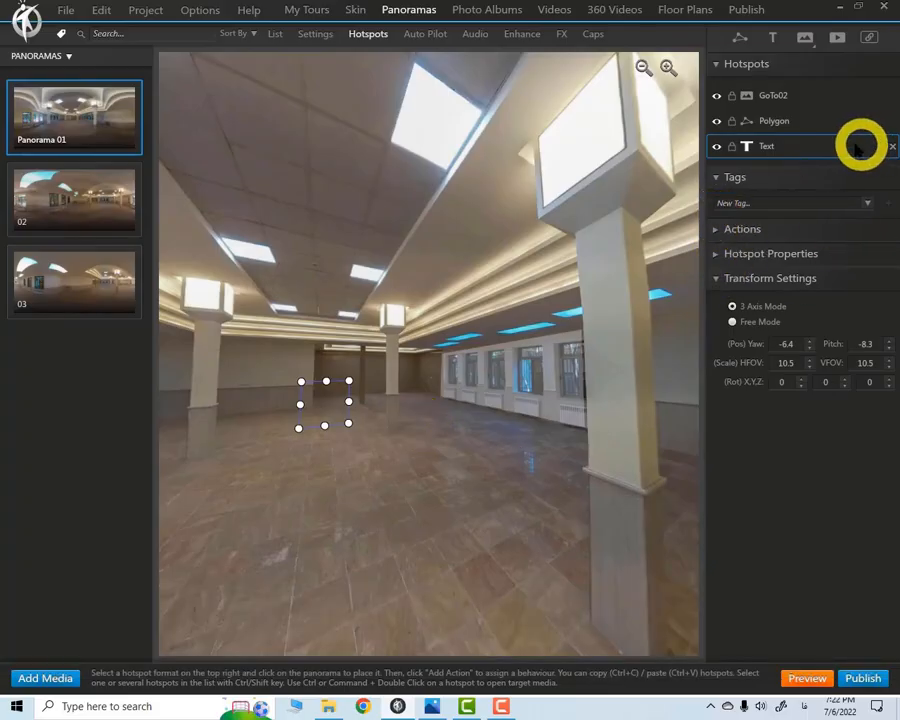
- Set the text hotspot's content to "Text" and move the hotspot forward onto the open floor
click(764, 148)
click(718, 230)
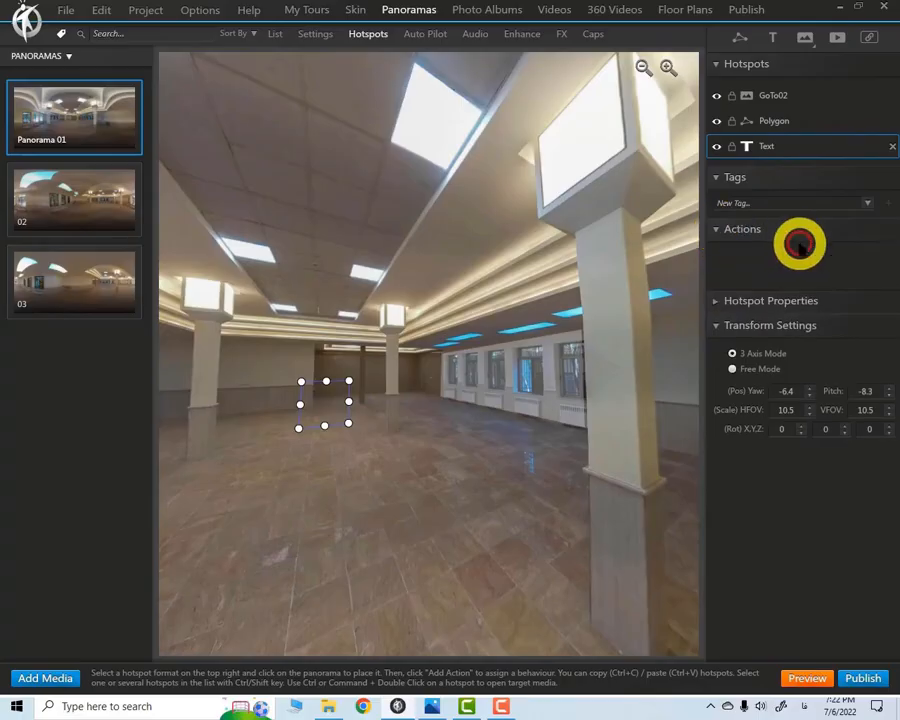
click(716, 298)
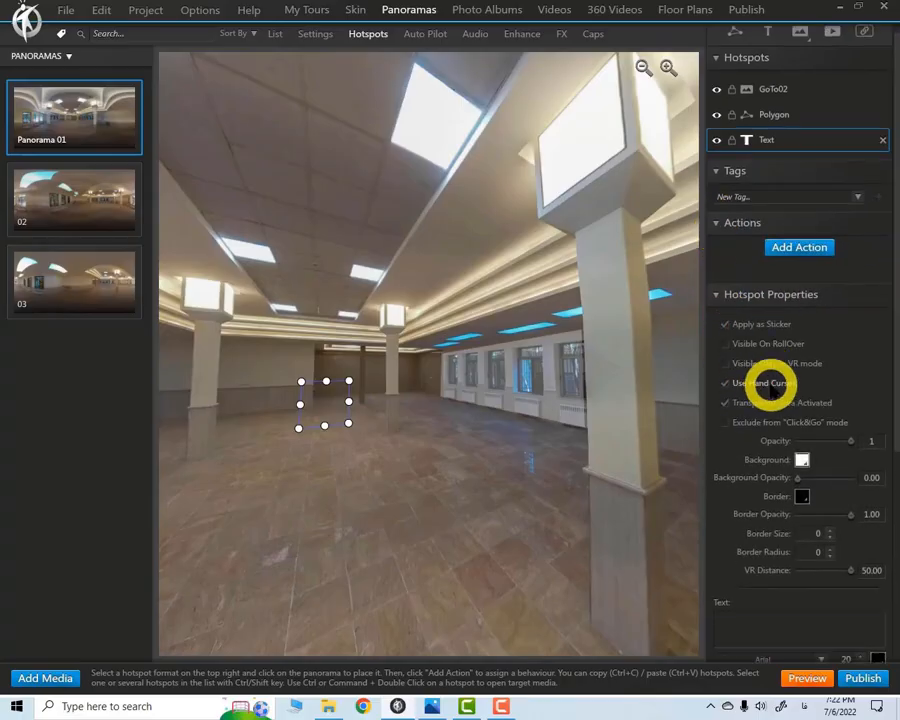
scroll(775, 372, down, 1)
scroll(737, 582, down, 3)
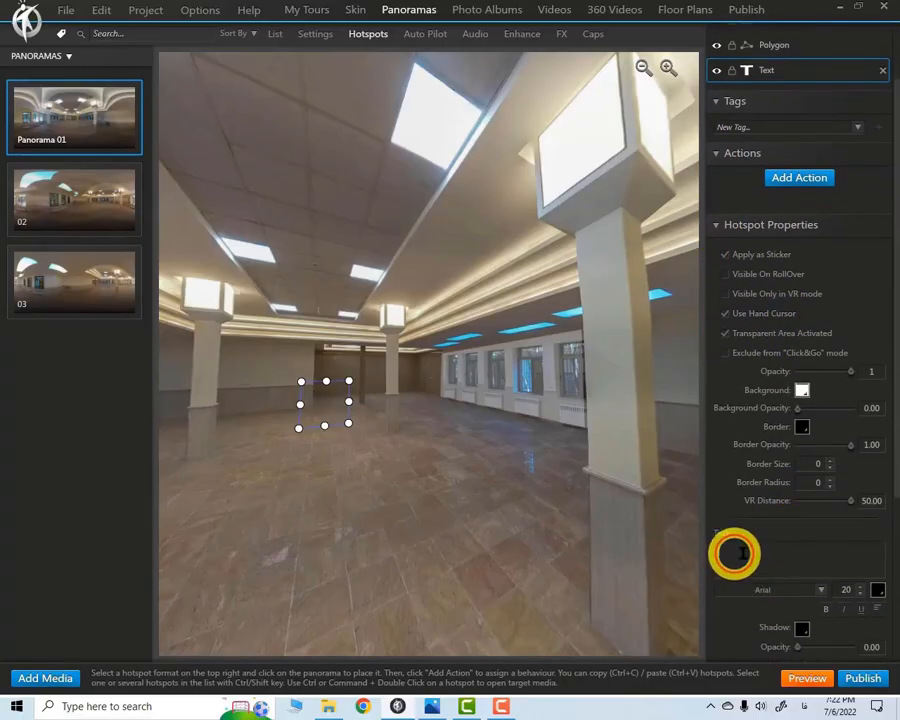
click(756, 560)
text(TEXT)
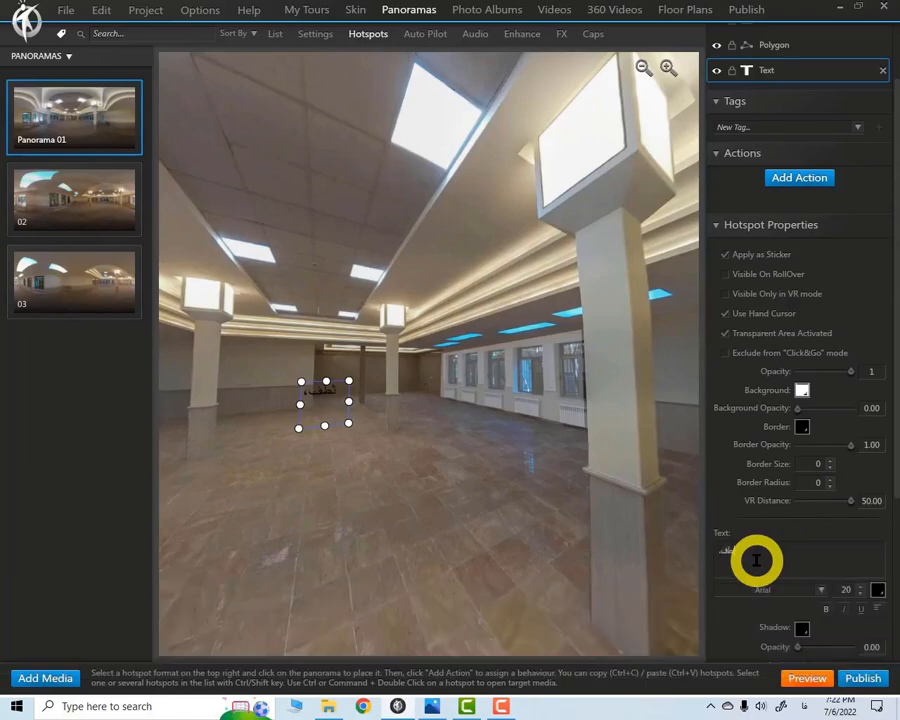
key(ctrl+a)
key(alt+shift)
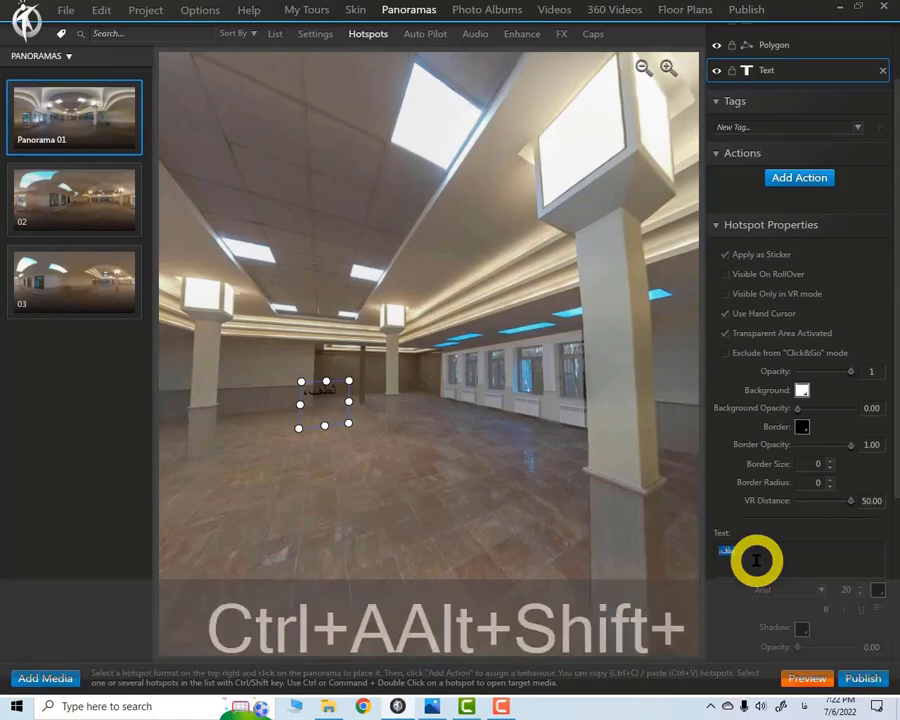
text(Text)
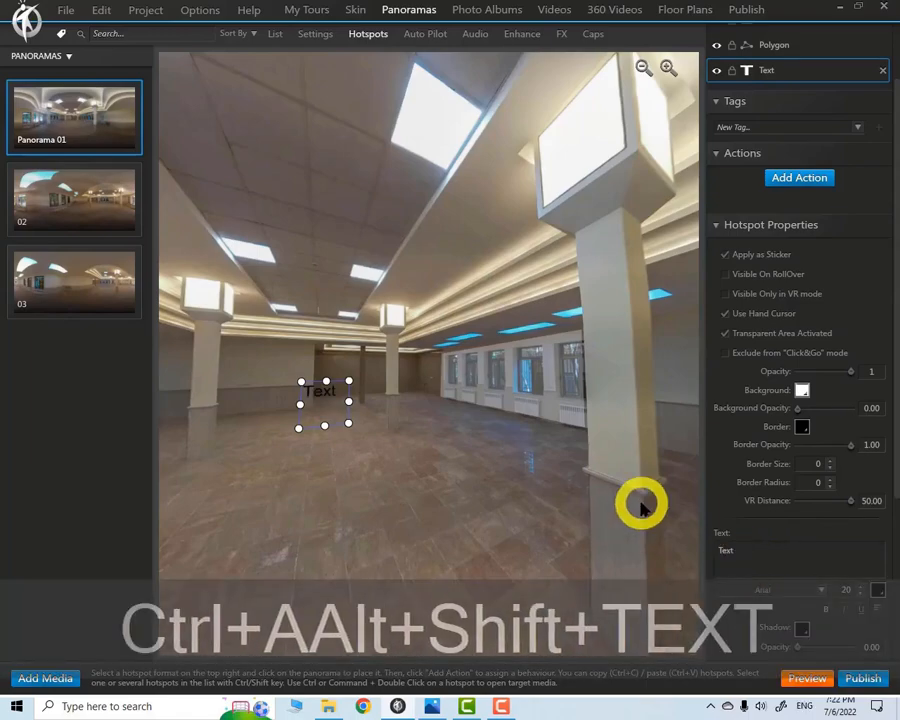
drag(346, 421, 390, 464)
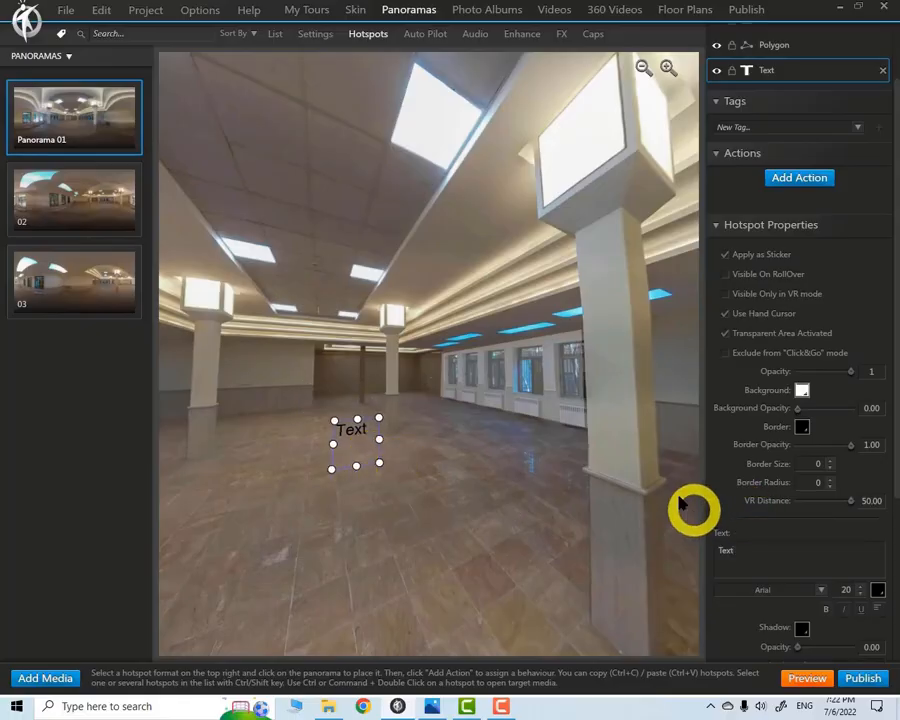
- Select the polygon hotspot and examine the actions that can be assigned to it, without adding one
click(716, 154)
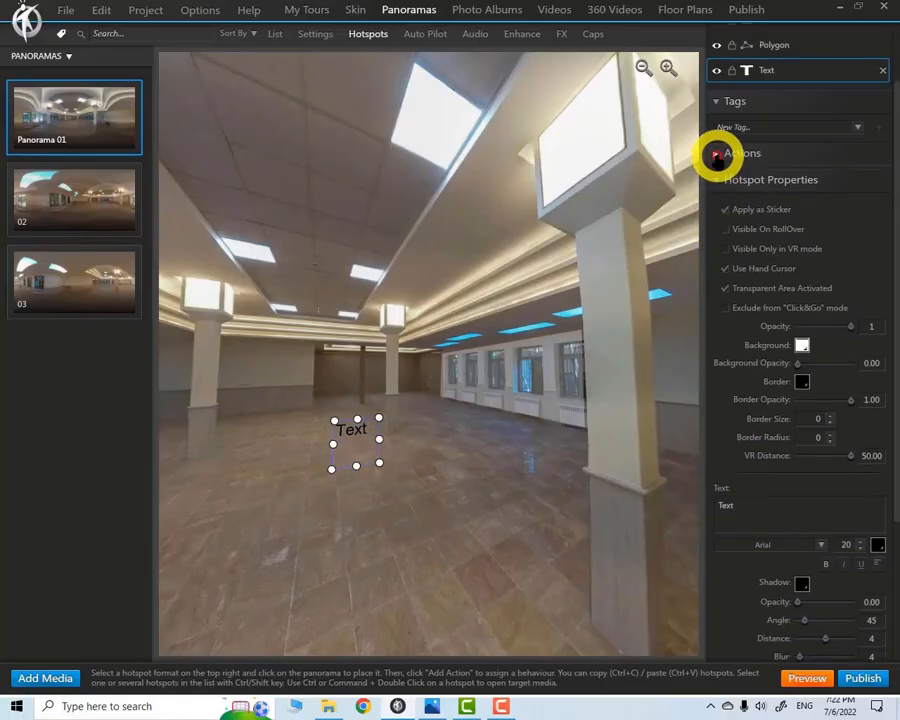
click(718, 103)
scroll(758, 172, up, 3)
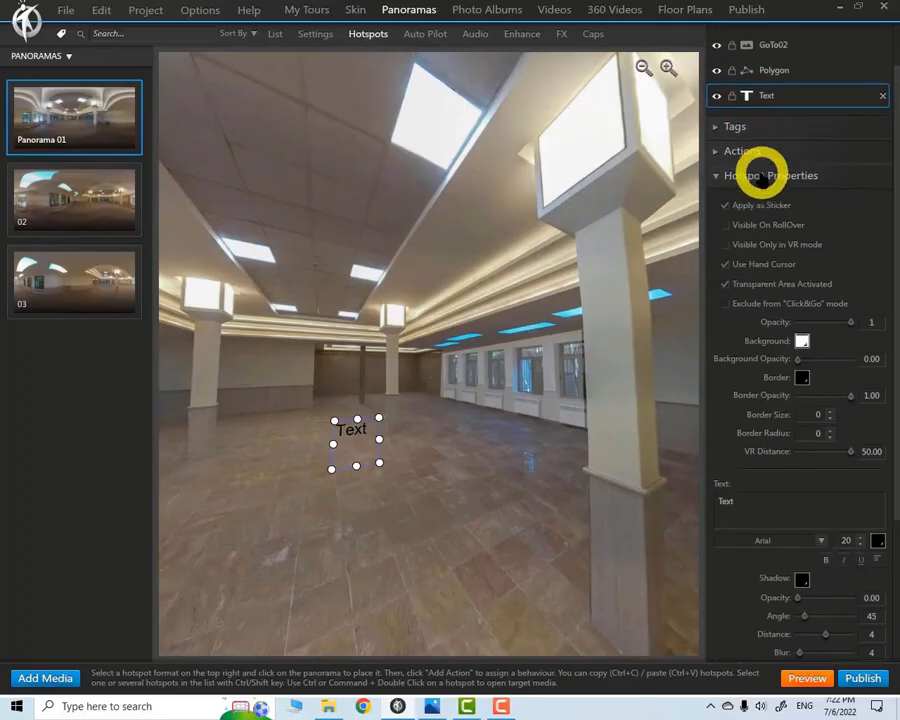
click(764, 86)
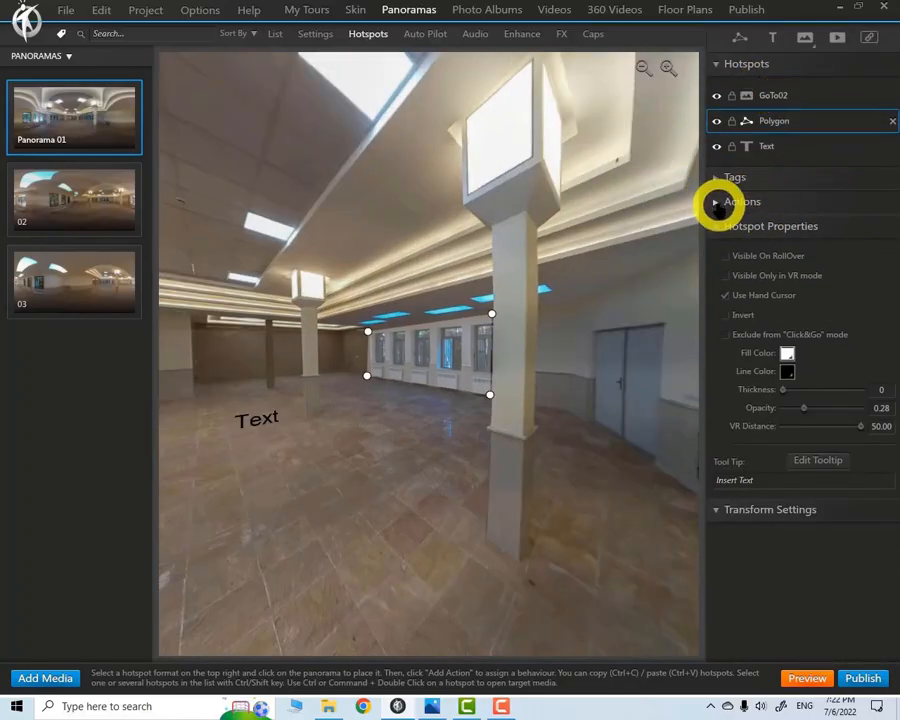
click(716, 203)
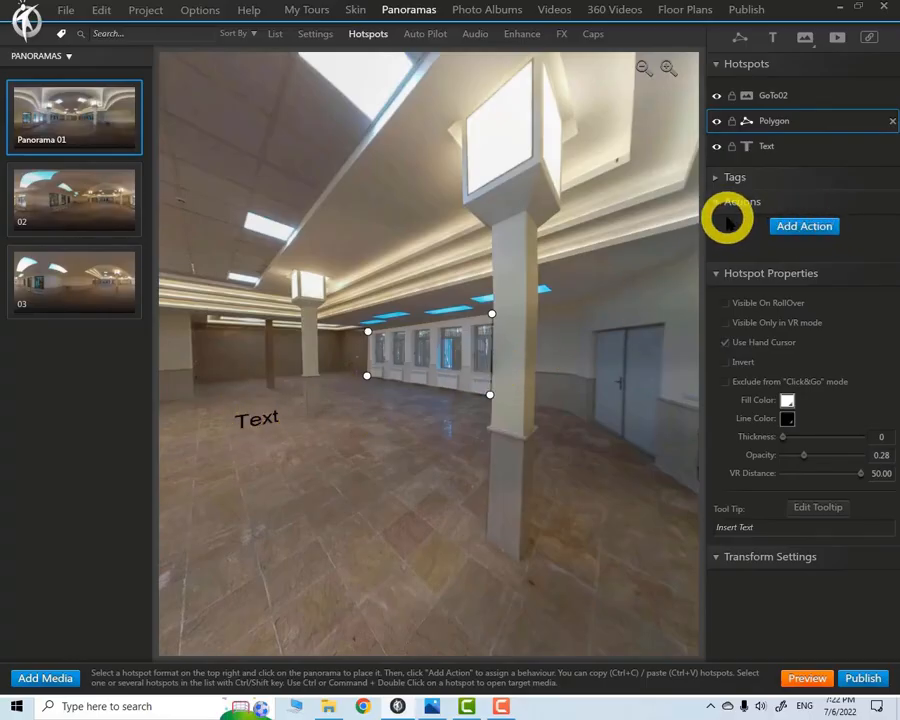
click(815, 228)
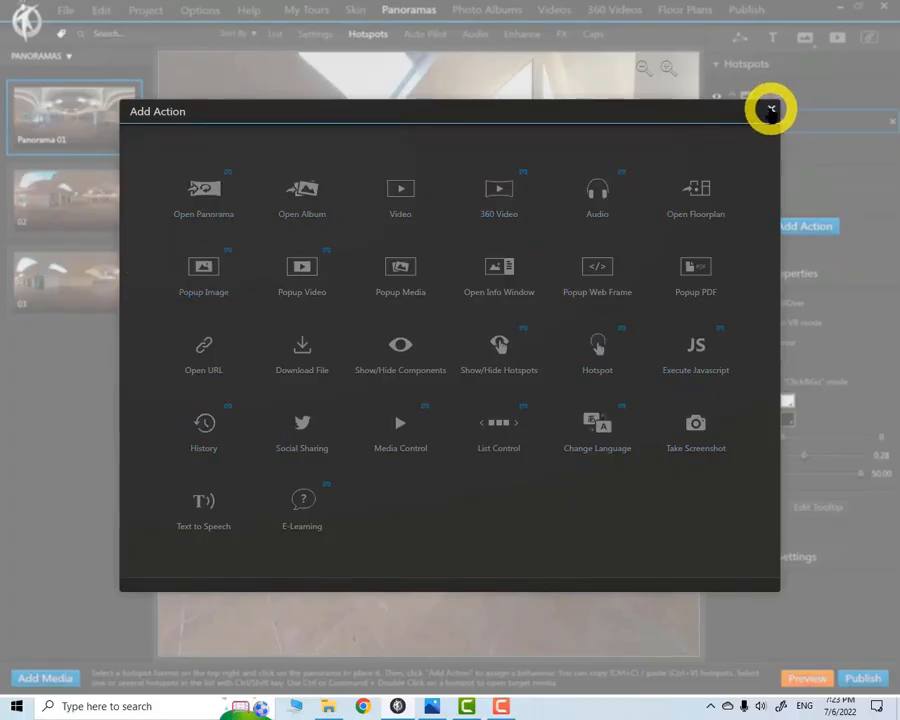
click(770, 110)
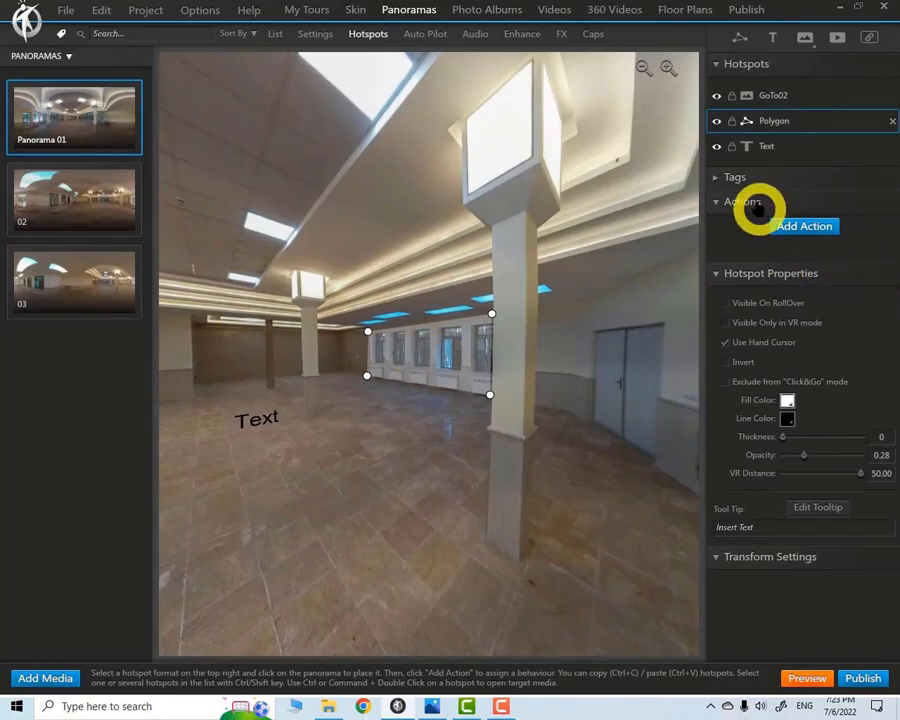
click(716, 201)
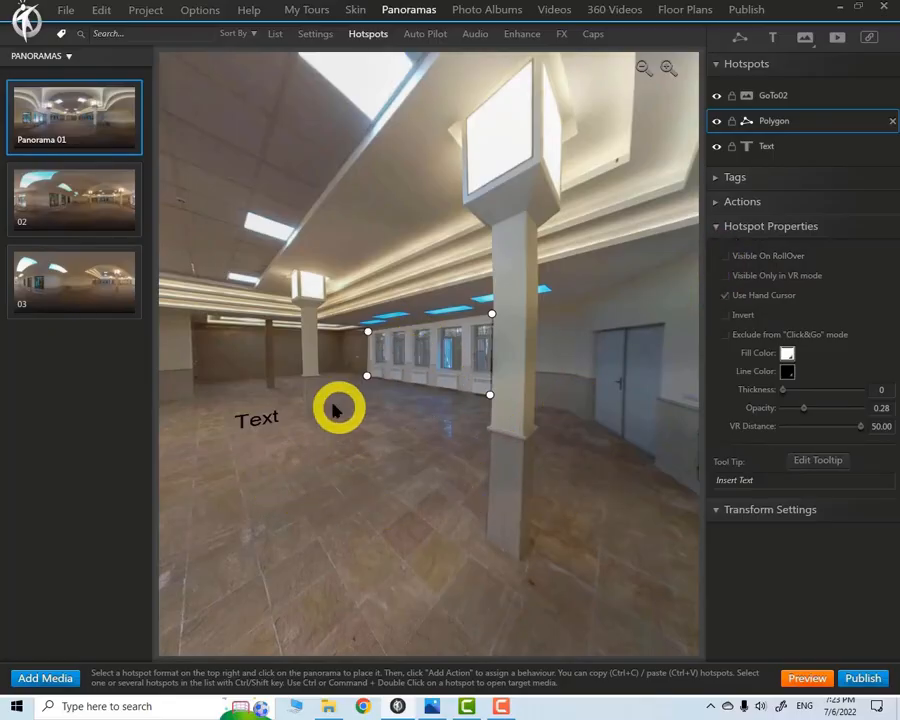
- Select the window polygon with its hand cursor option on and preview the tour to examine the cursor over the windows
drag(456, 438, 402, 373)
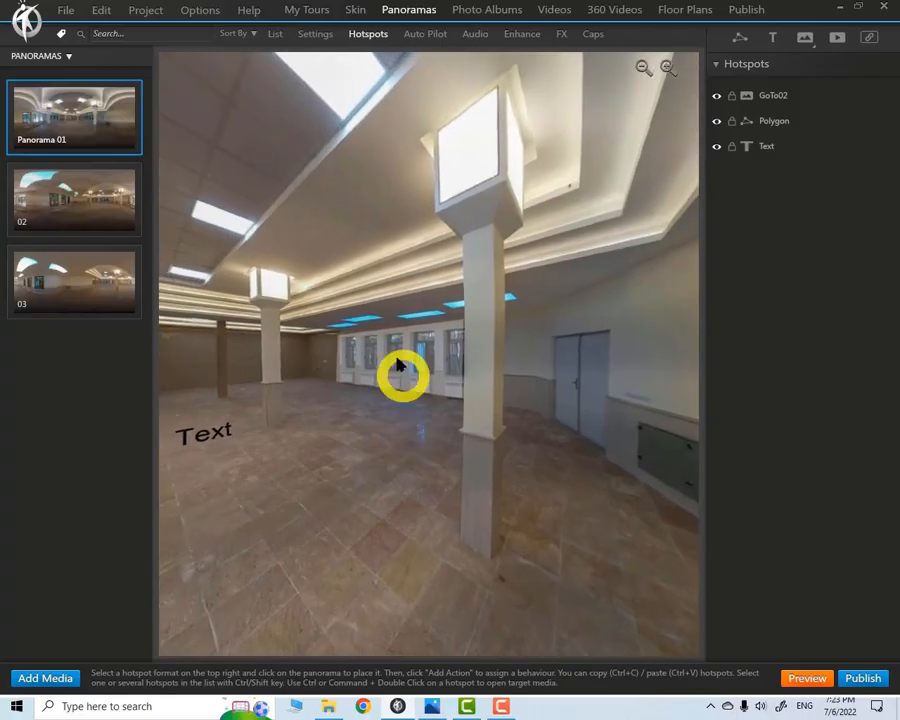
click(418, 370)
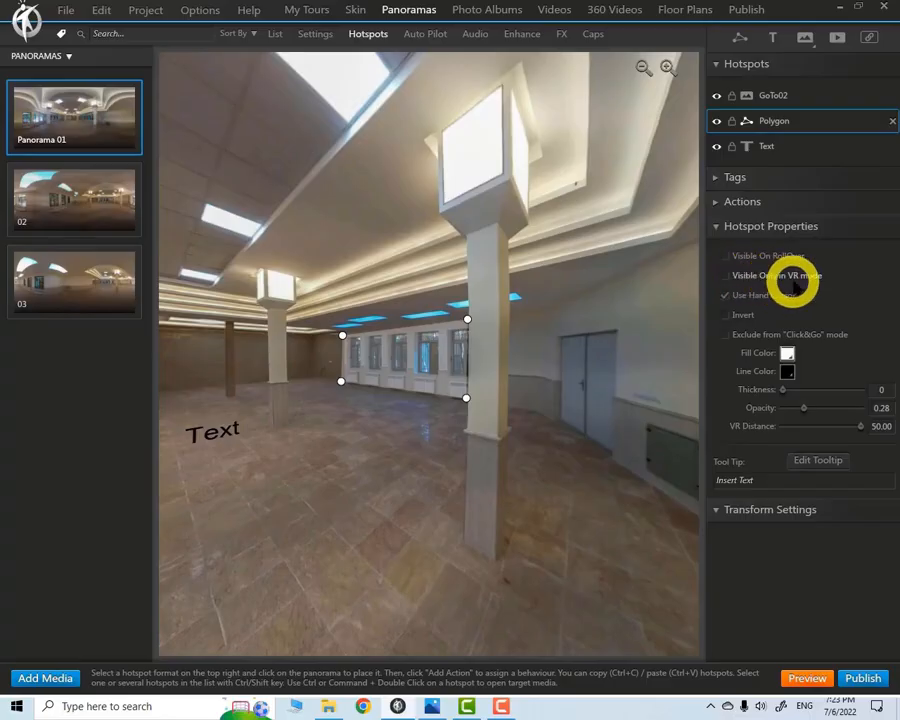
click(724, 294)
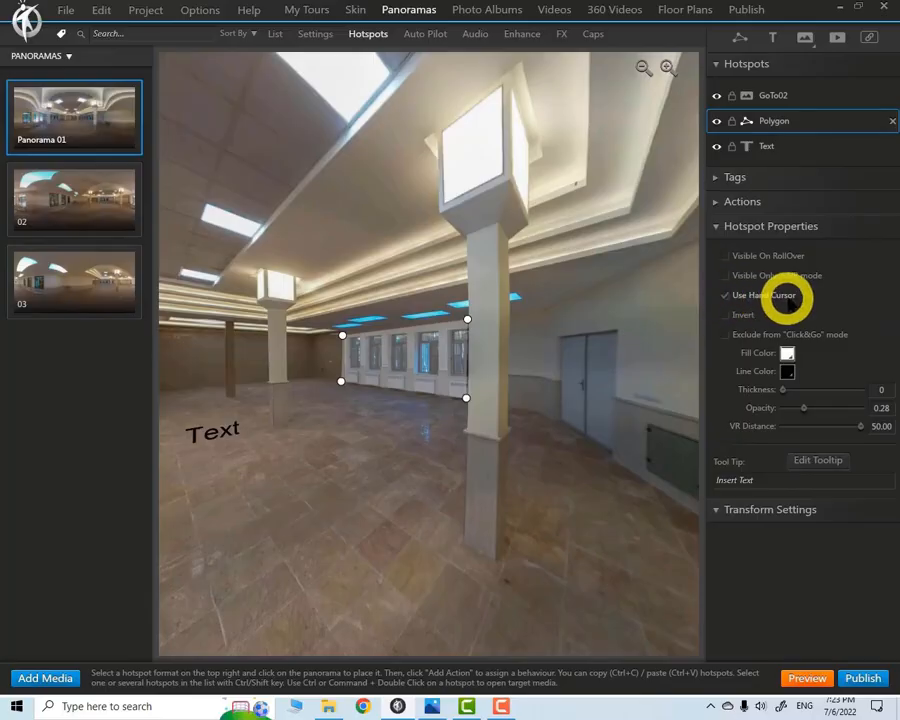
click(725, 296)
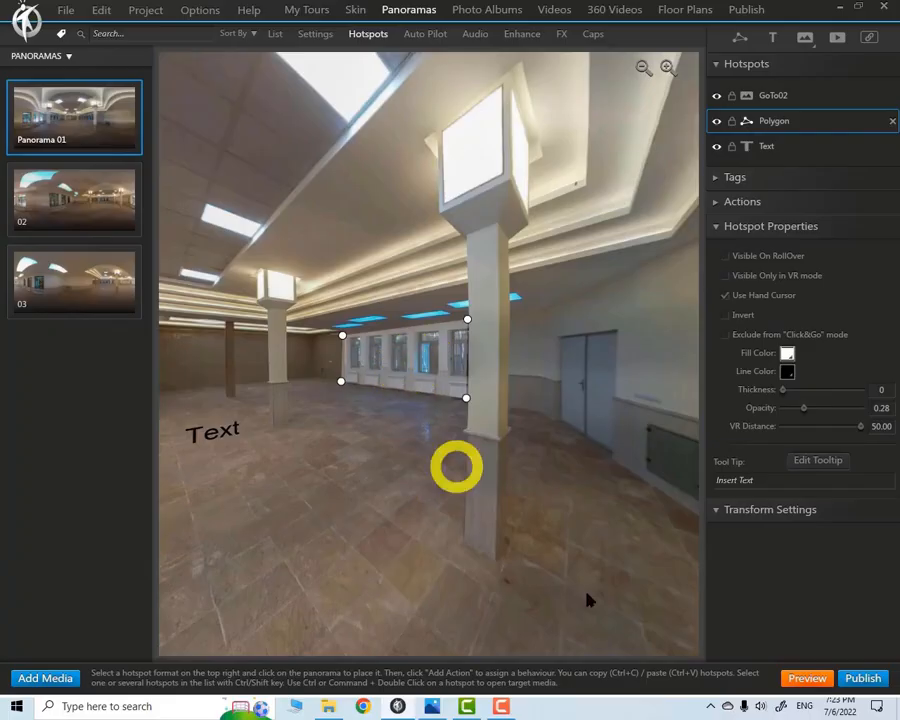
click(726, 295)
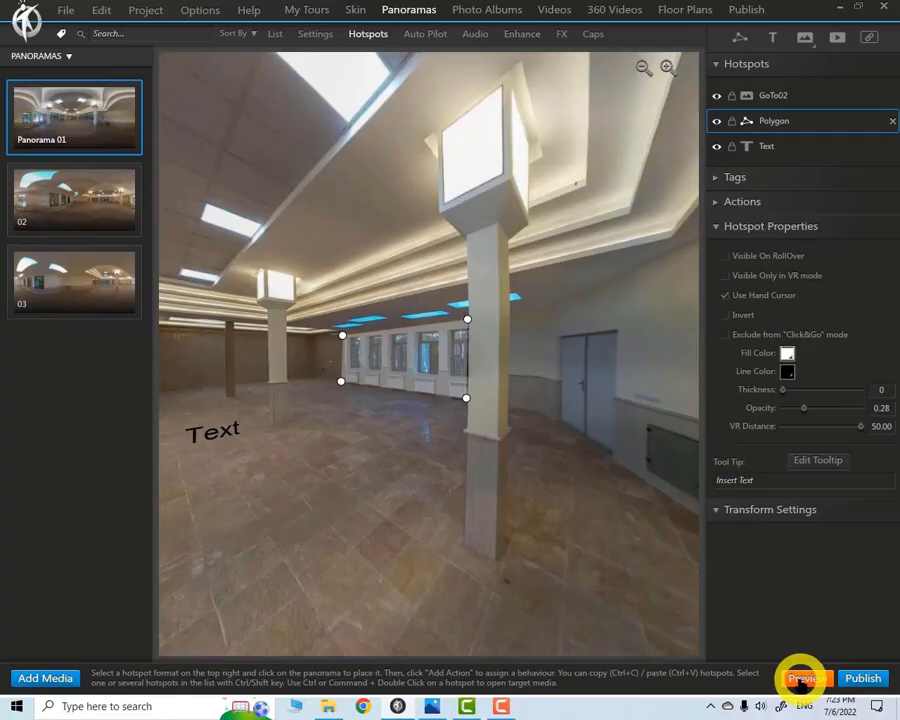
click(800, 679)
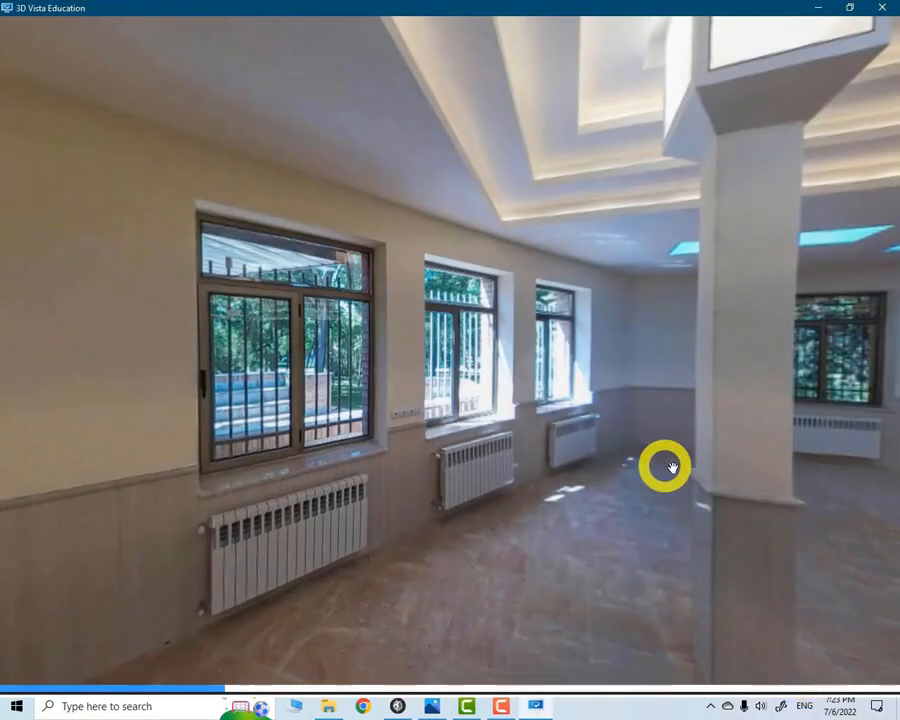
drag(665, 464, 262, 460)
drag(620, 563, 500, 536)
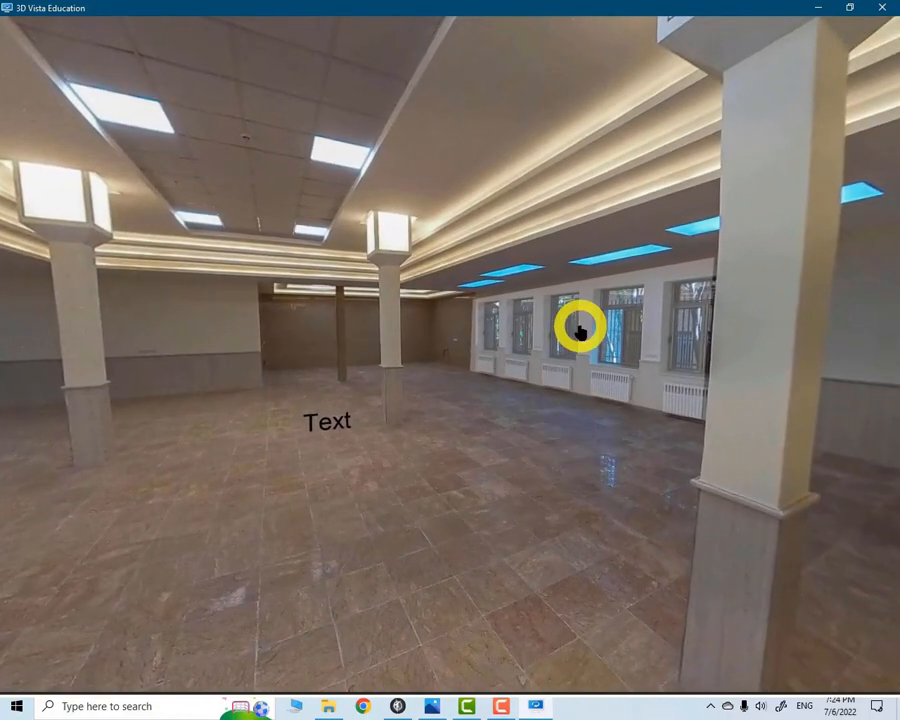
drag(546, 476, 400, 487)
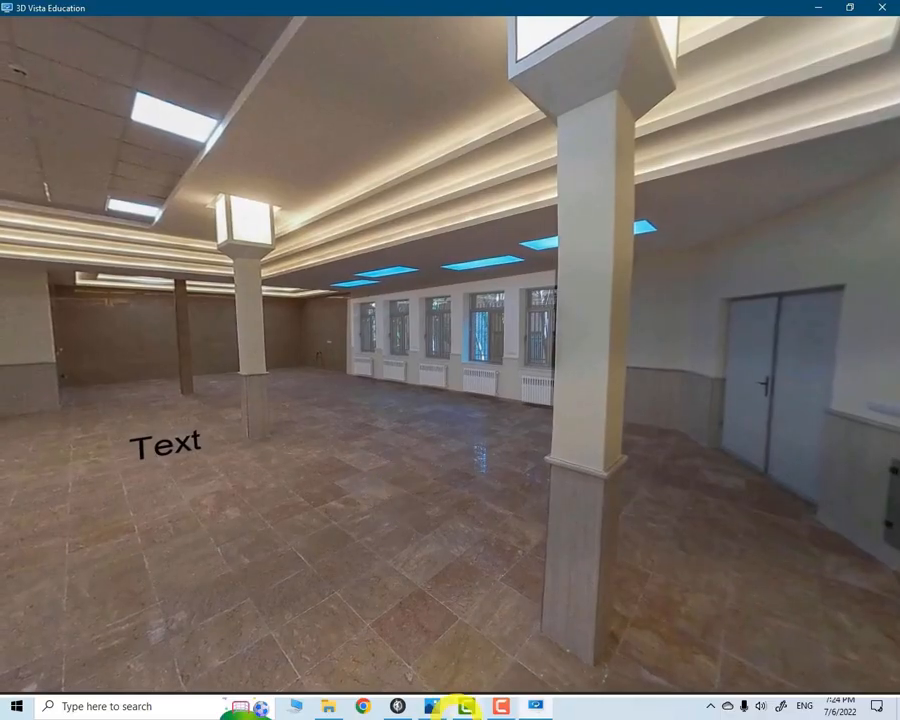
click(881, 10)
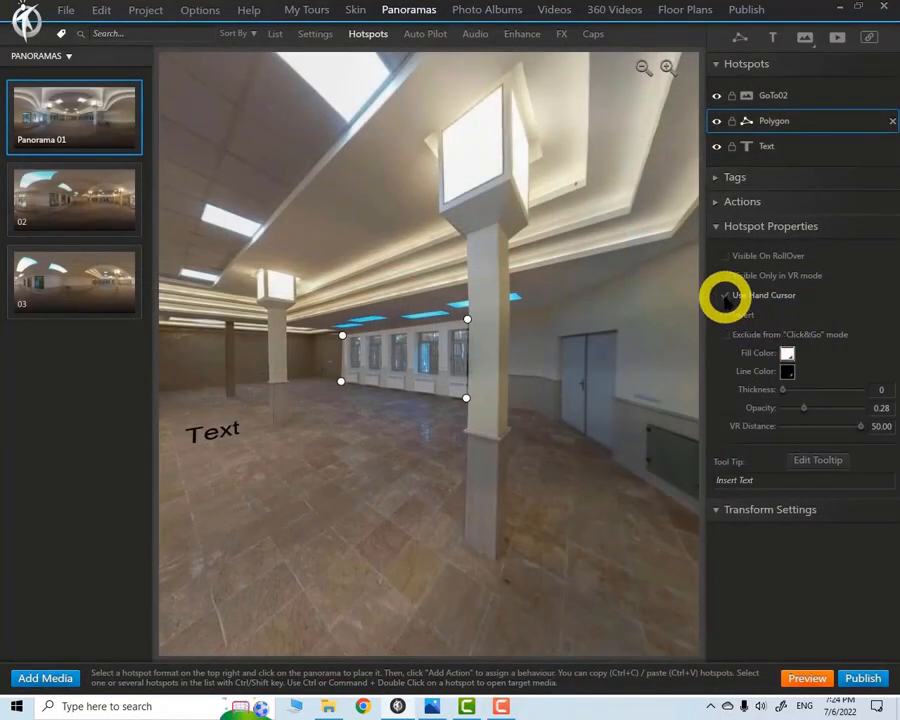
- Turn off the hand cursor for the window polygon and check the cursor over the windows in the tour preview
click(807, 678)
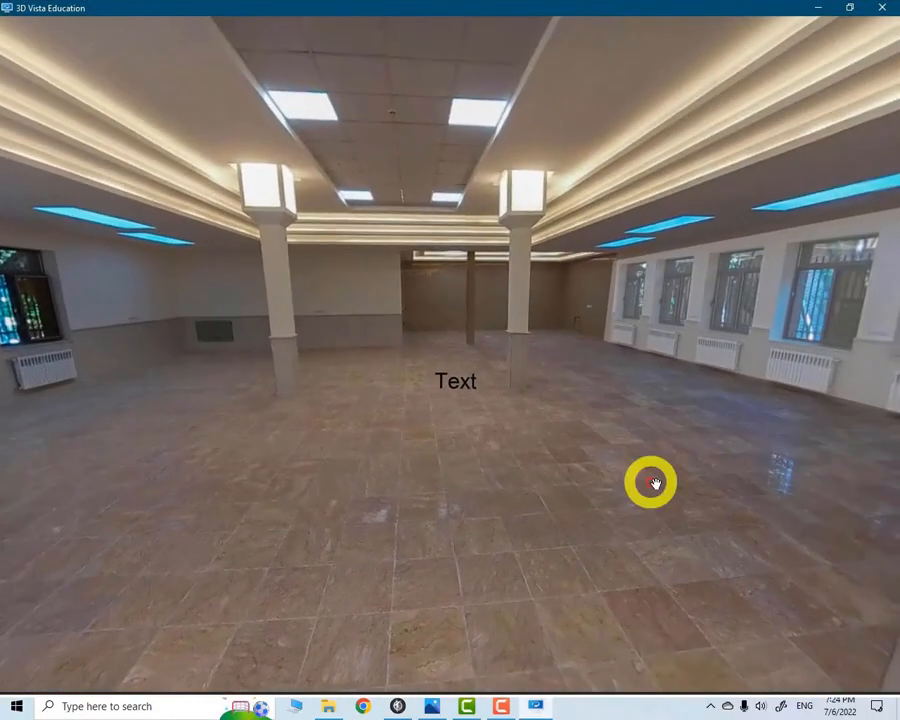
drag(613, 350, 607, 280)
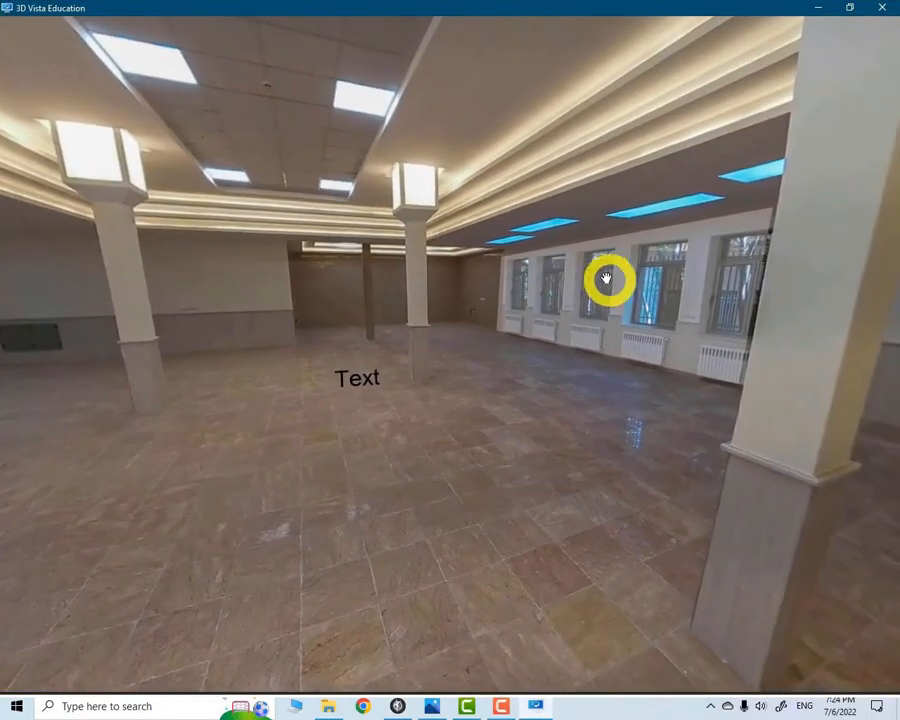
click(883, 9)
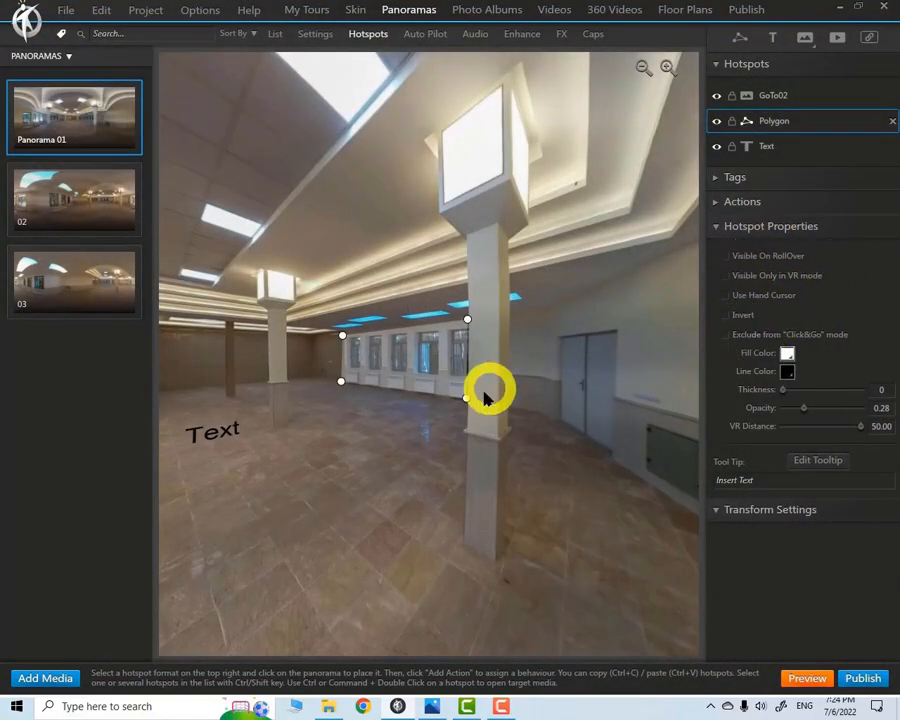
- Shift the window polygon slightly downward and set its fill opacity to 0.79
drag(422, 352, 419, 362)
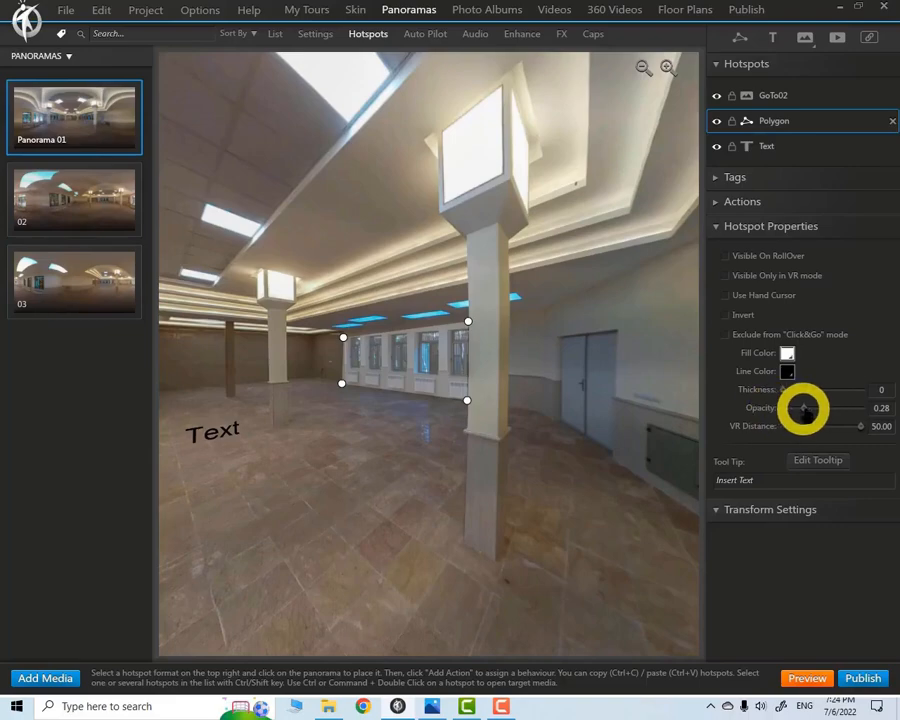
drag(808, 407, 839, 409)
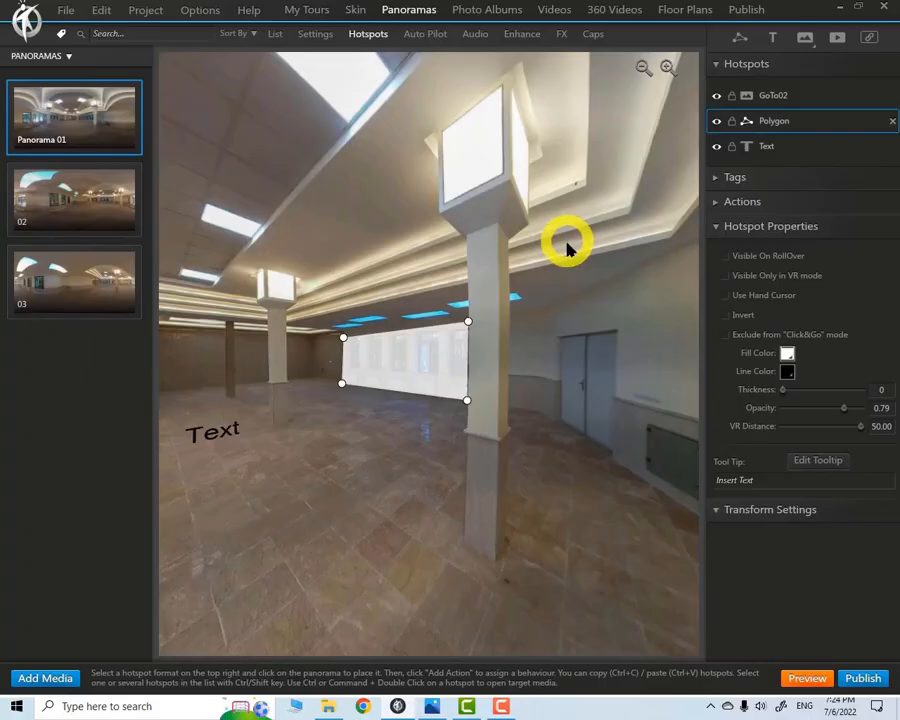
- Try inverting the window polygon, examine the effect in the tour preview, and turn the inversion back off
click(727, 316)
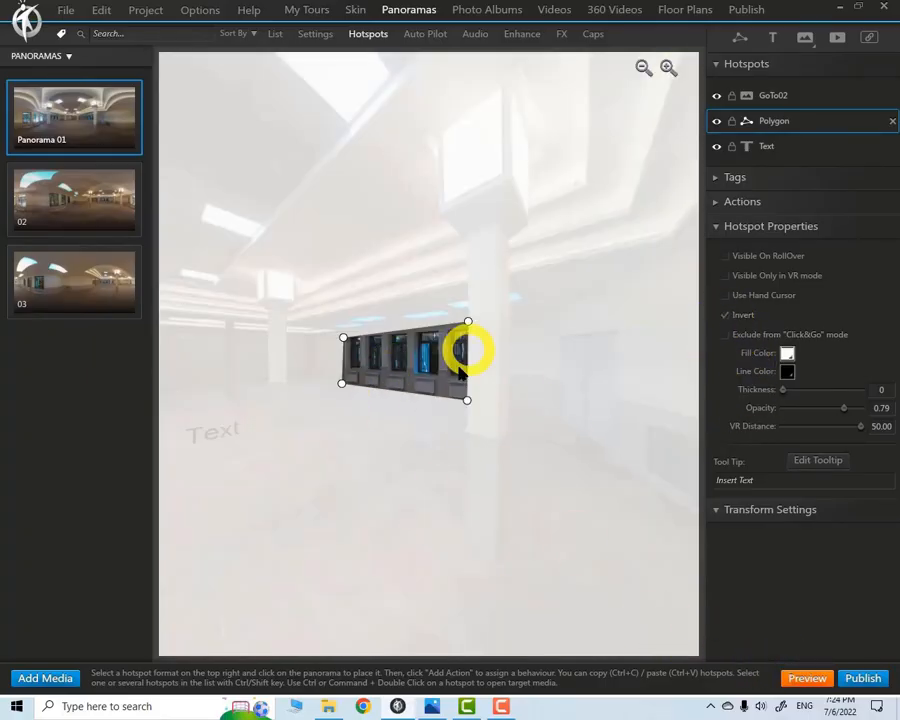
click(563, 518)
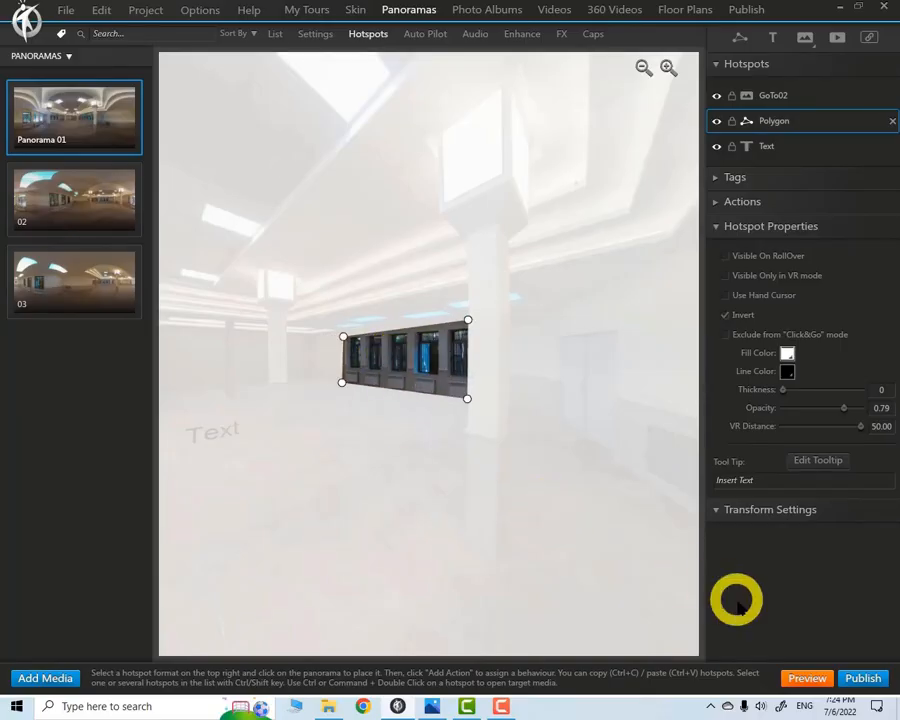
click(810, 679)
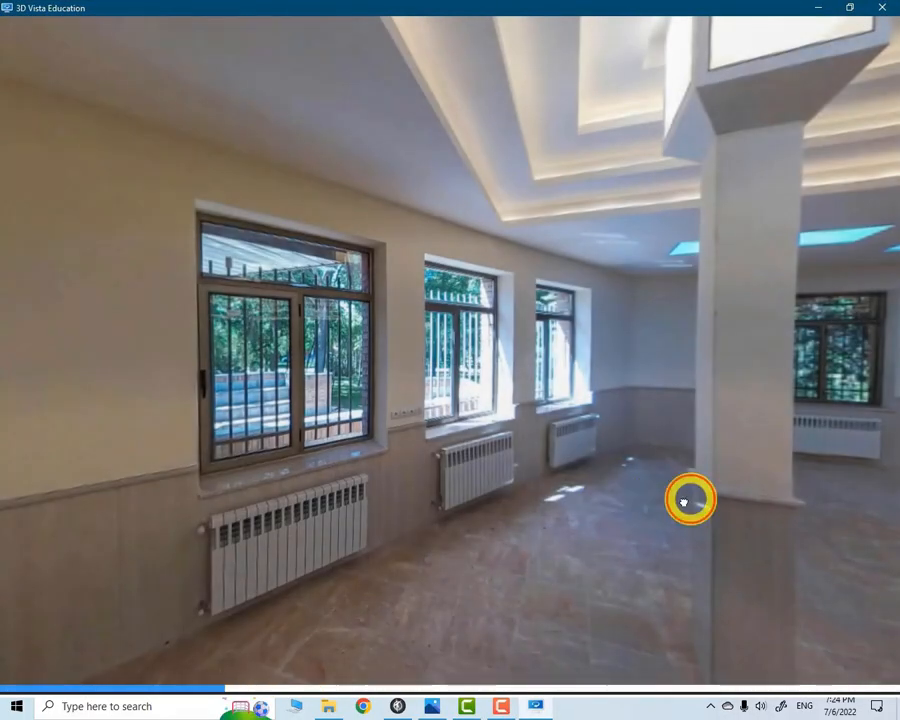
drag(684, 502, 432, 492)
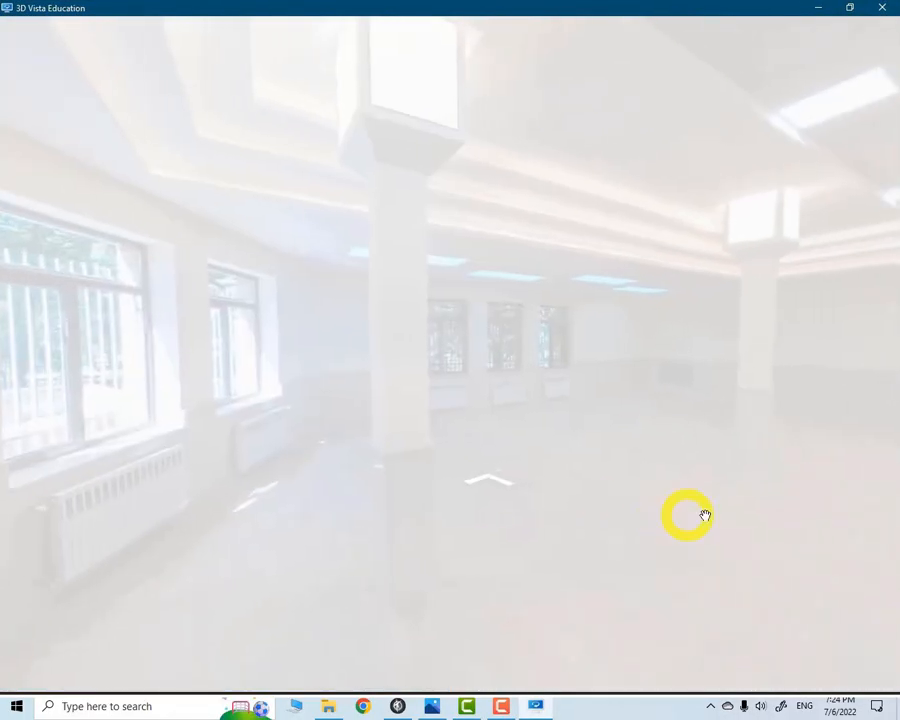
drag(708, 514, 402, 532)
drag(610, 508, 357, 470)
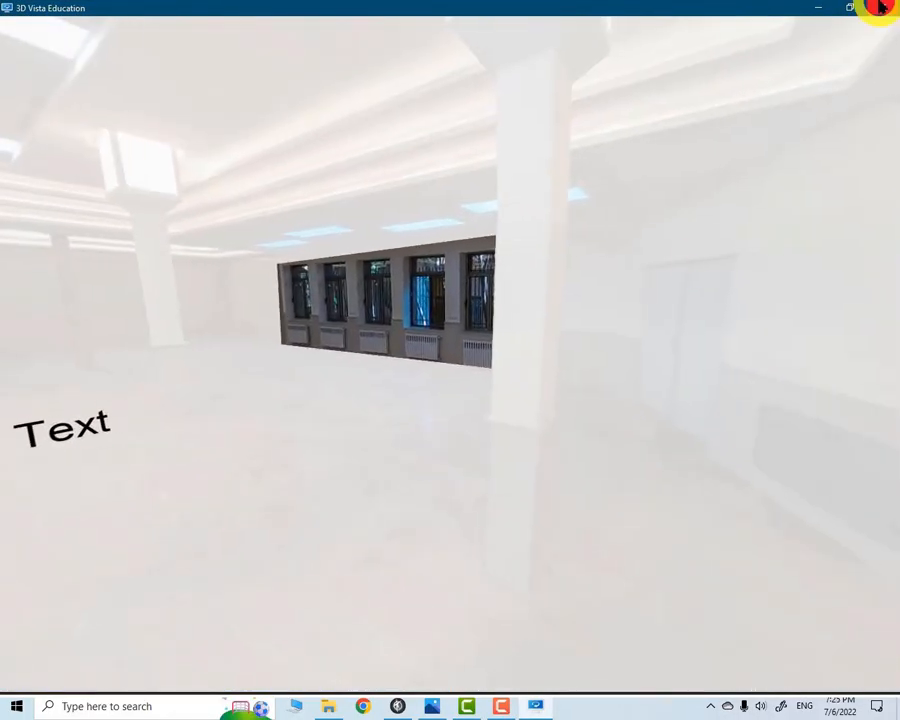
click(882, 8)
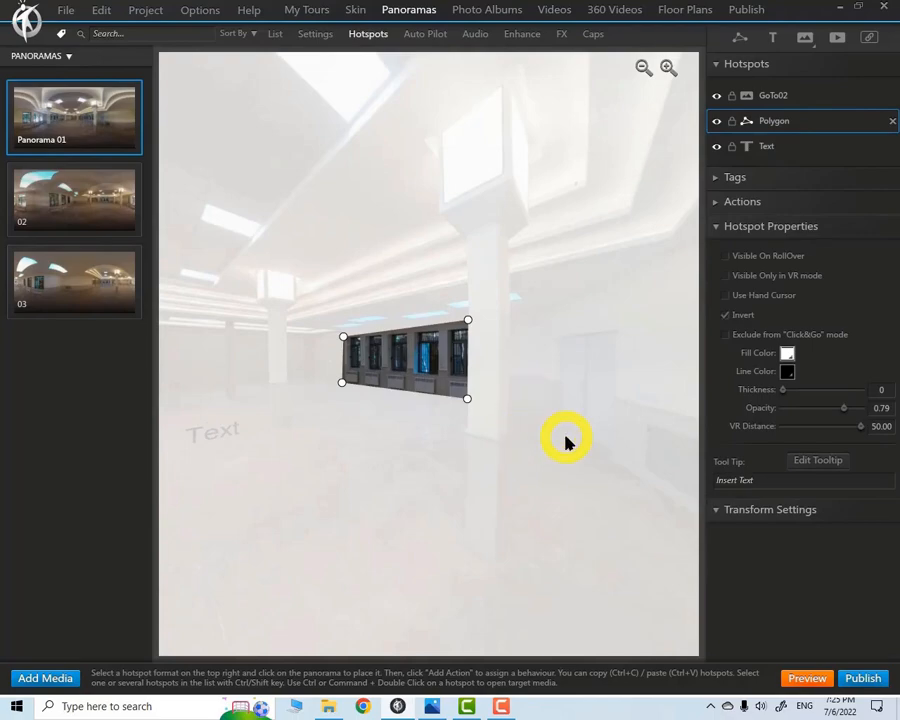
click(725, 315)
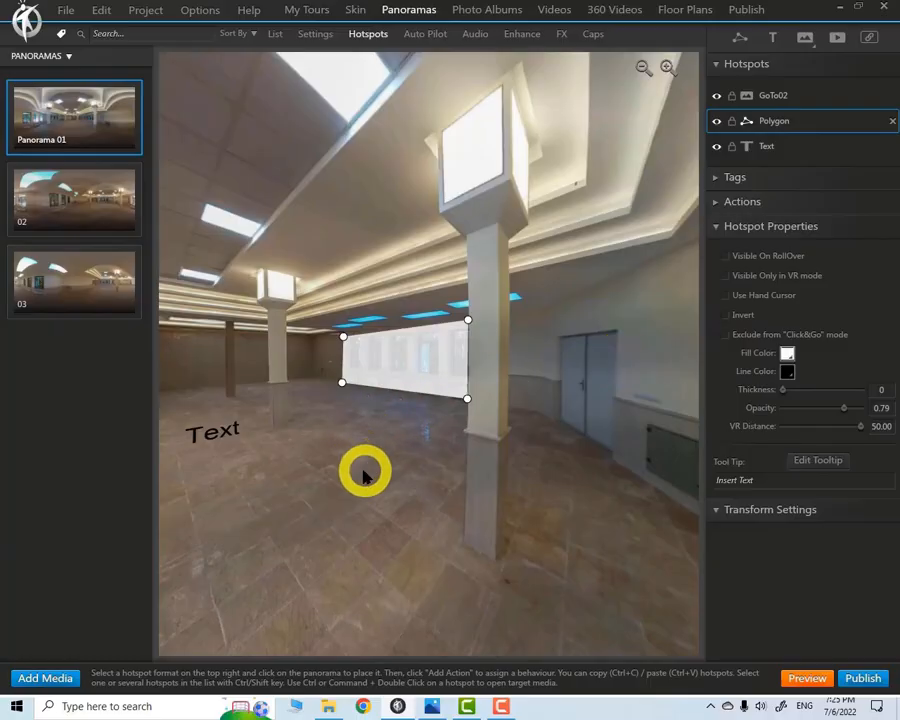
- Enable "Click & Go" mode in the project's navigation settings for publishing
drag(329, 462, 445, 470)
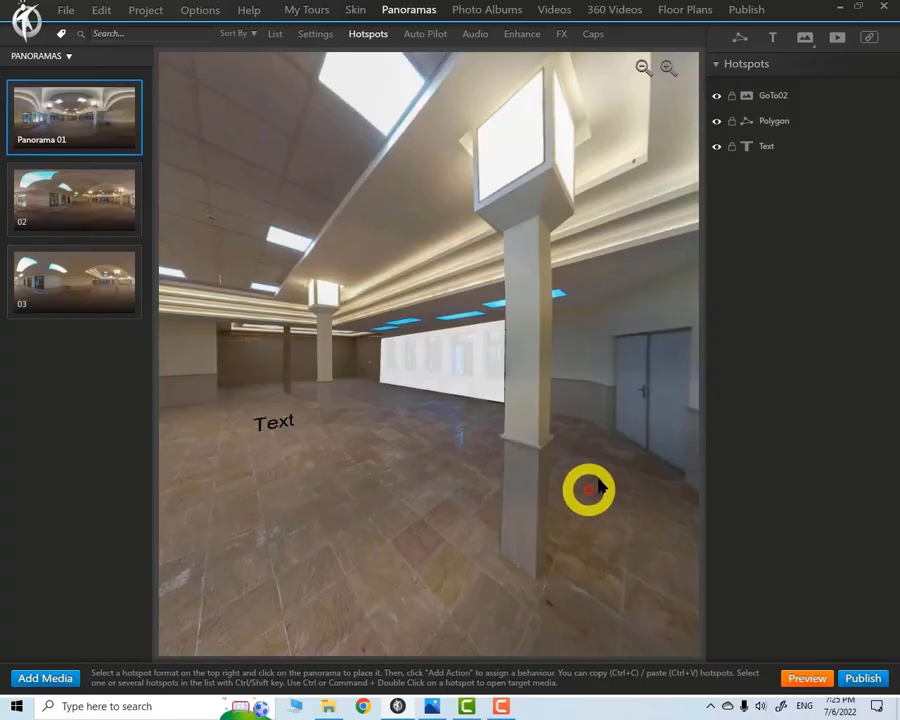
drag(231, 534, 386, 479)
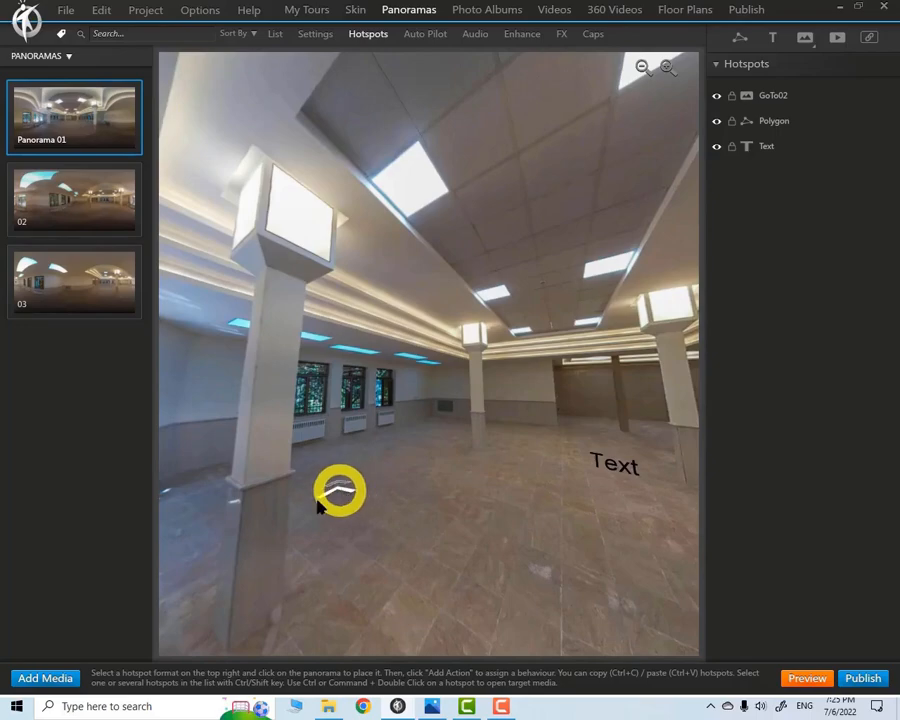
drag(517, 463, 462, 524)
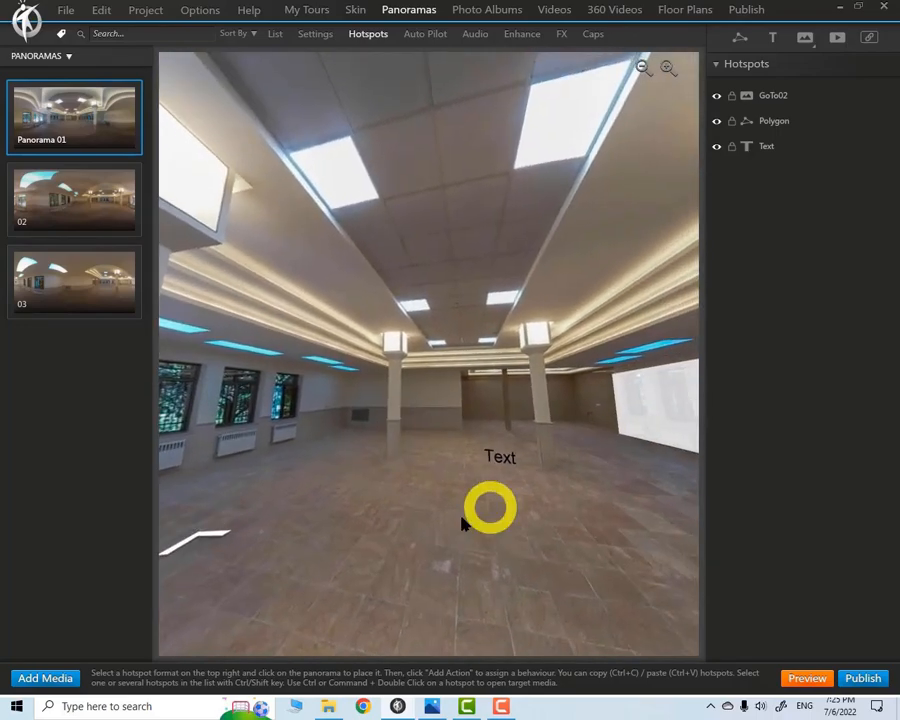
drag(334, 494, 404, 420)
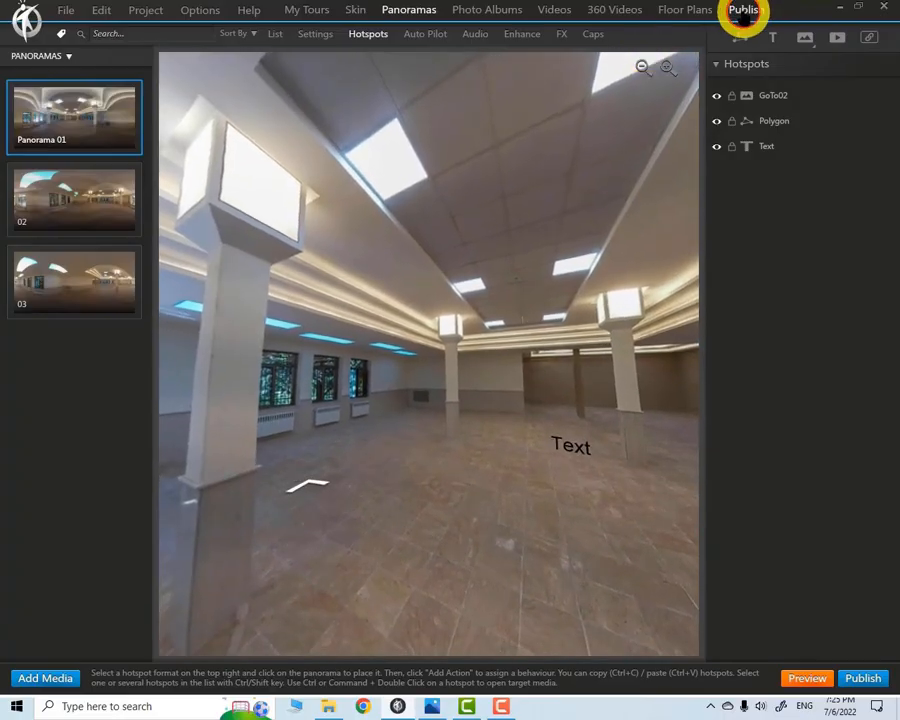
click(744, 12)
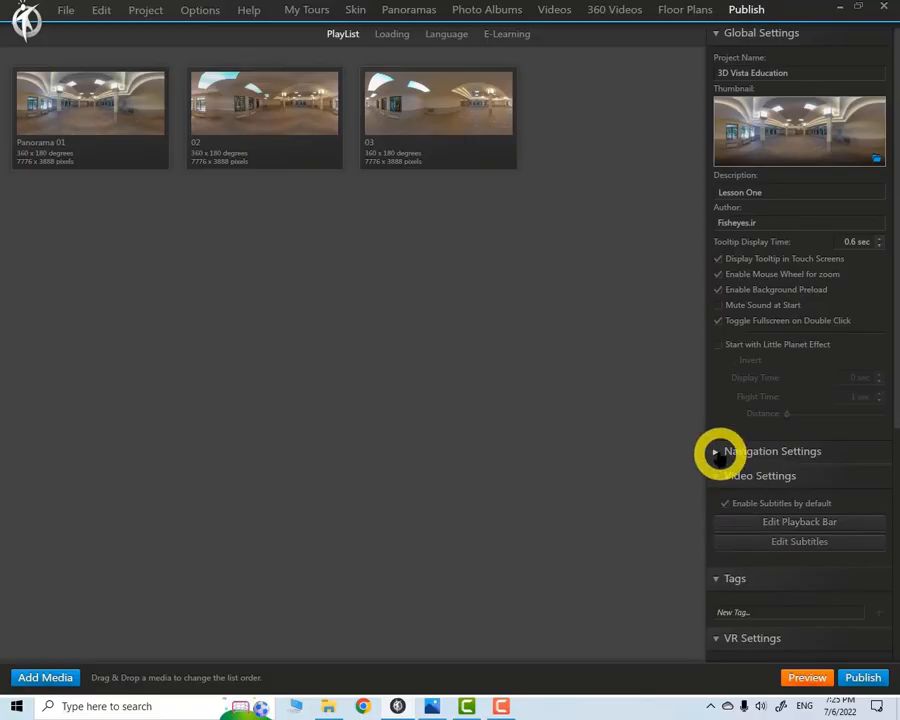
click(718, 452)
scroll(810, 489, down, 5)
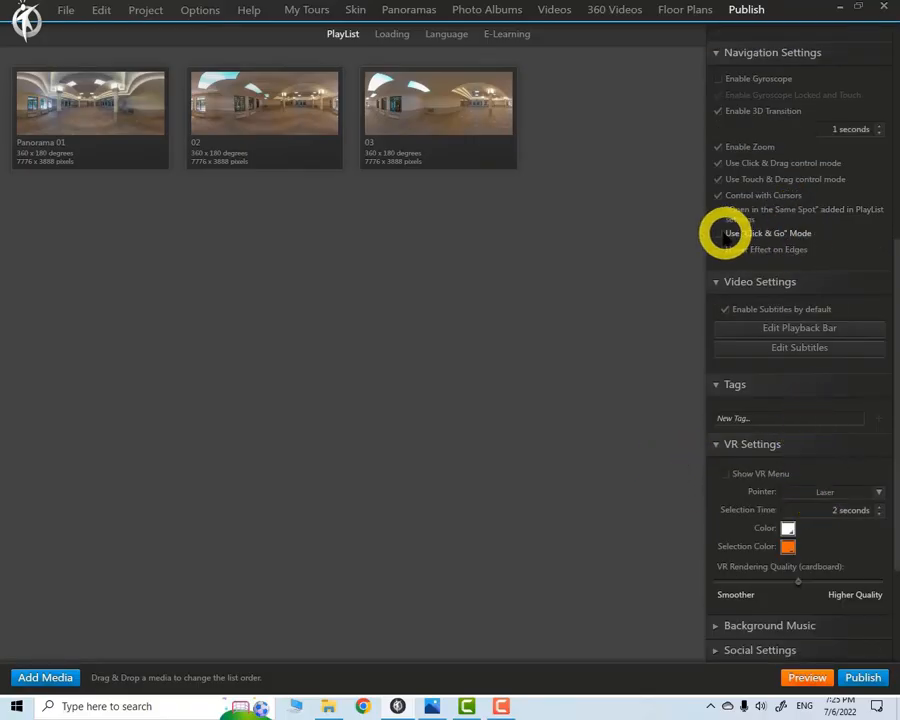
click(718, 233)
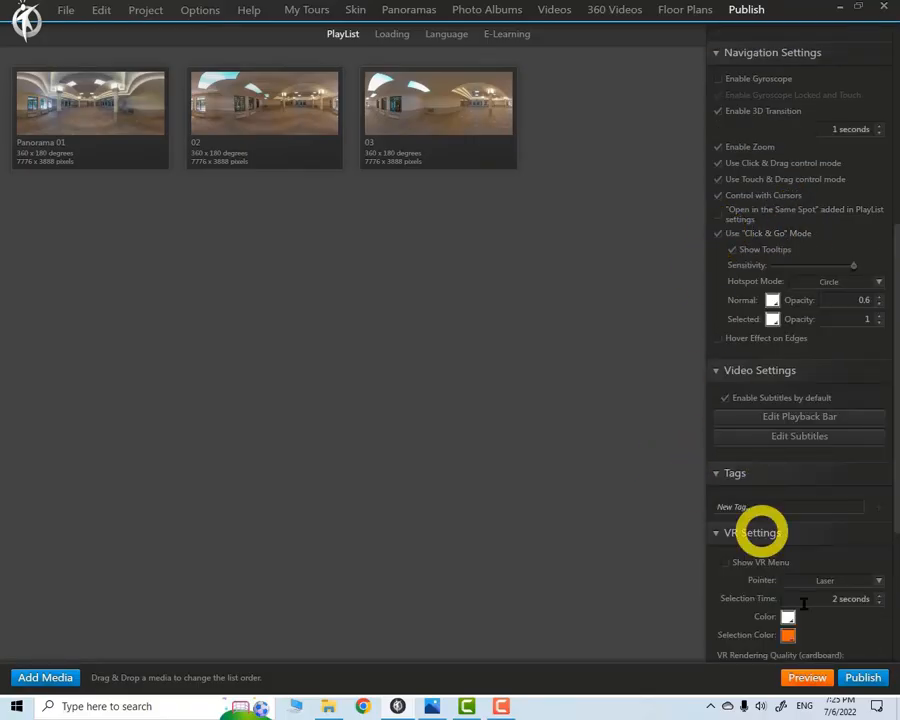
- Preview the tour and look around the first panorama to examine the Click & Go circle hotspot
click(805, 677)
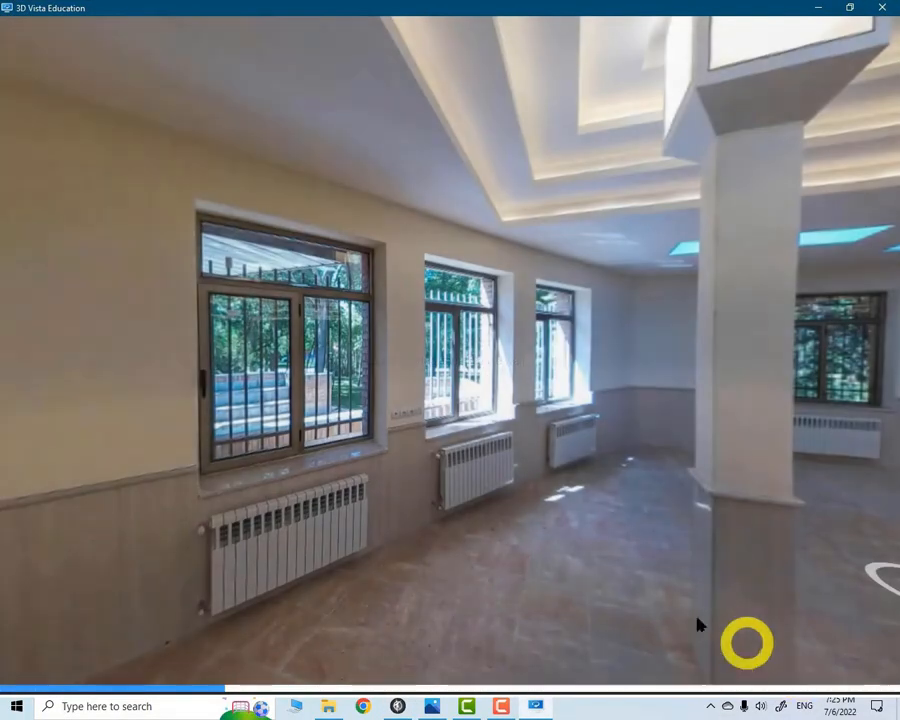
drag(560, 534, 307, 462)
drag(577, 556, 622, 632)
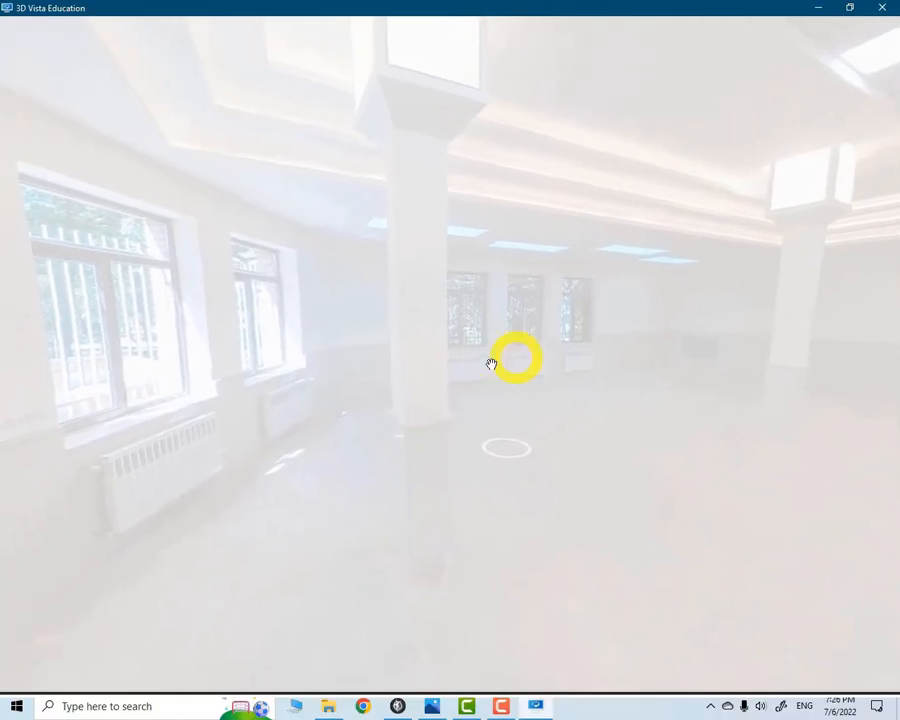
- Close the tour preview, open Panorama 01 for hotspot editing and select the white polygon hotspot over the windows
key(alt+F4)
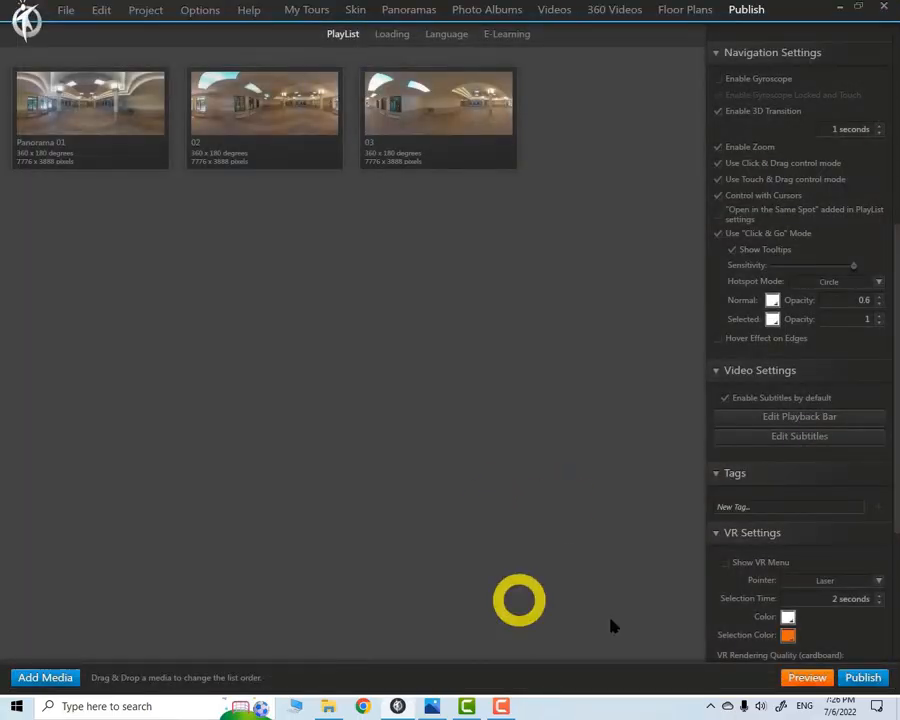
click(398, 10)
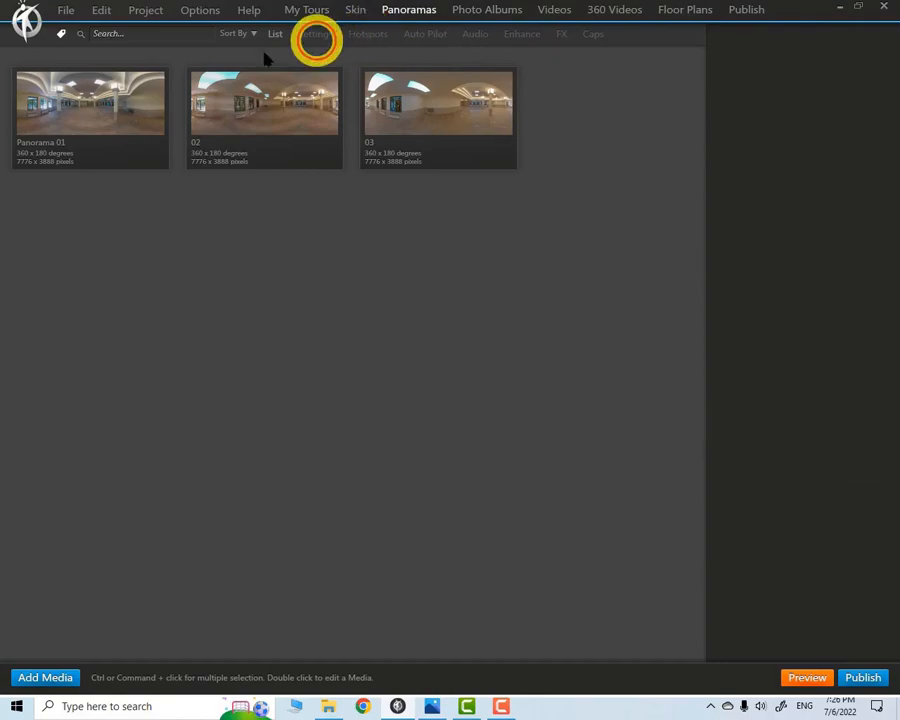
click(136, 110)
click(368, 36)
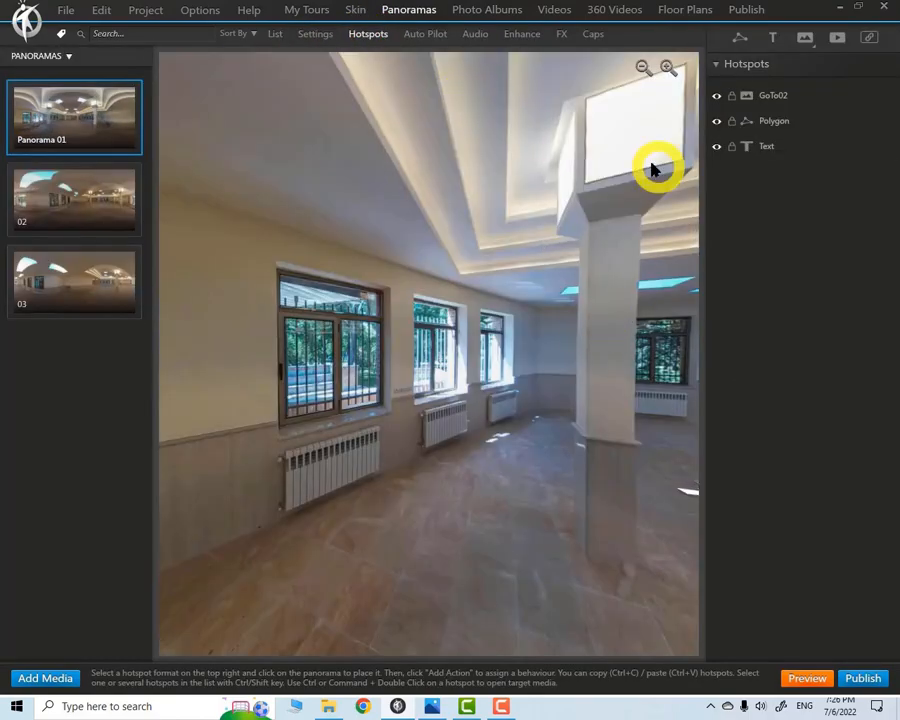
drag(566, 404, 370, 420)
drag(568, 482, 450, 475)
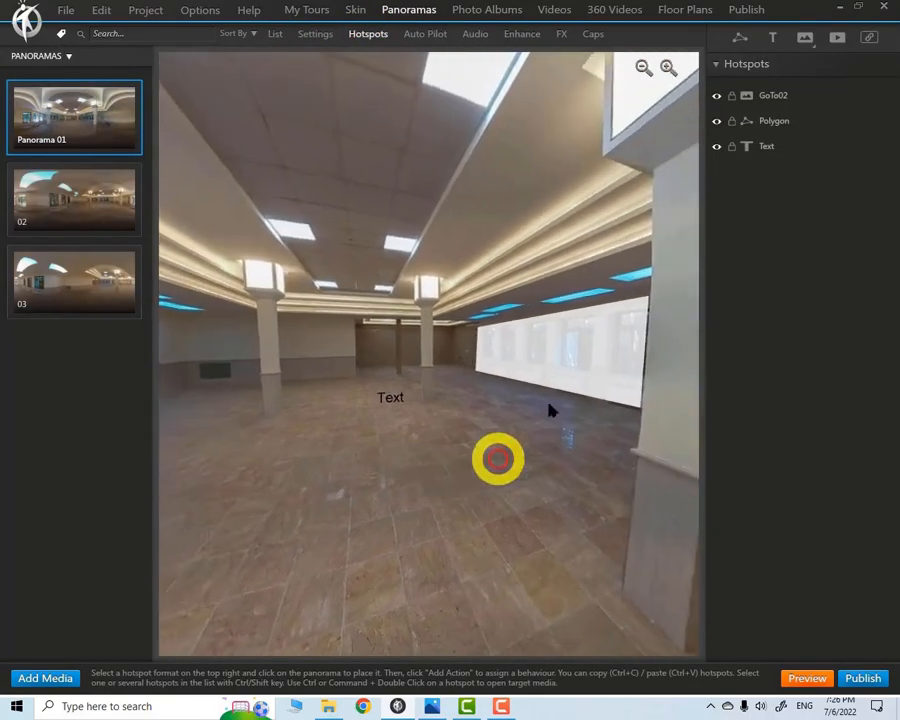
click(563, 365)
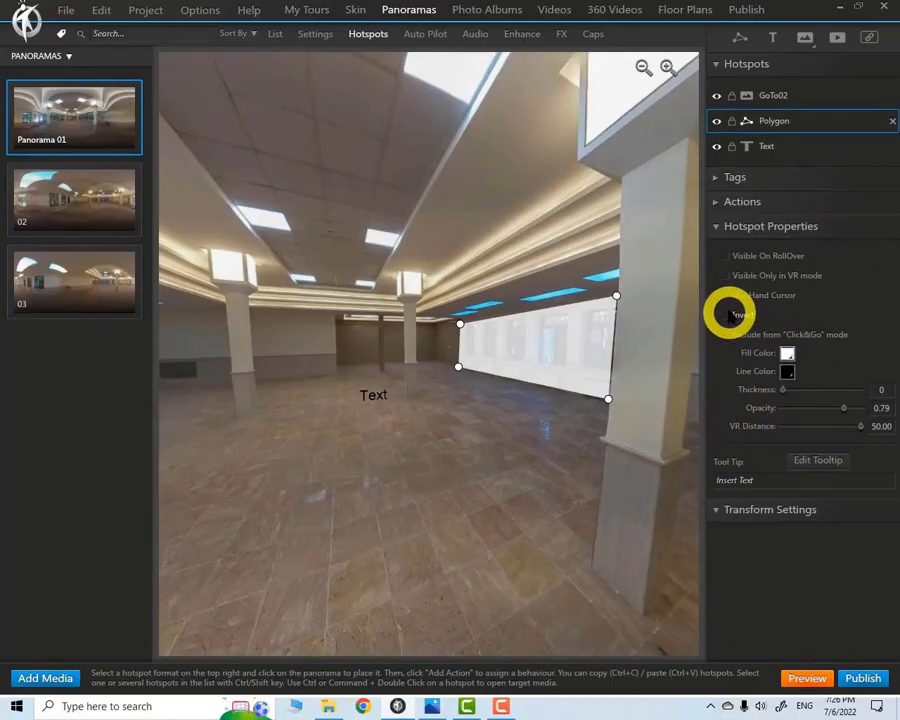
- Preview the tour in its own window, look around the first panorama and close the preview
click(810, 678)
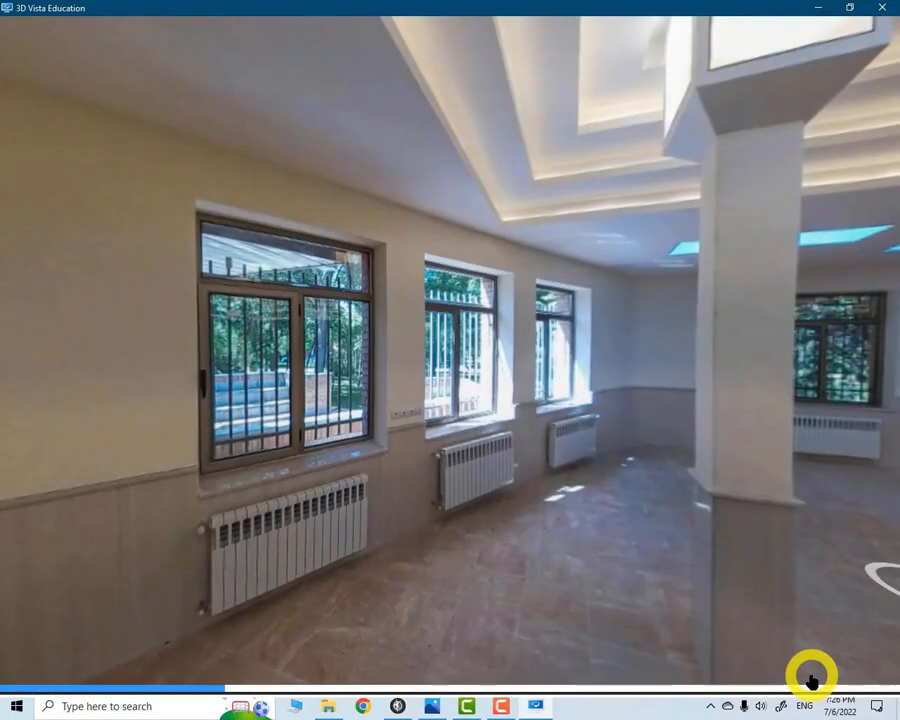
click(686, 556)
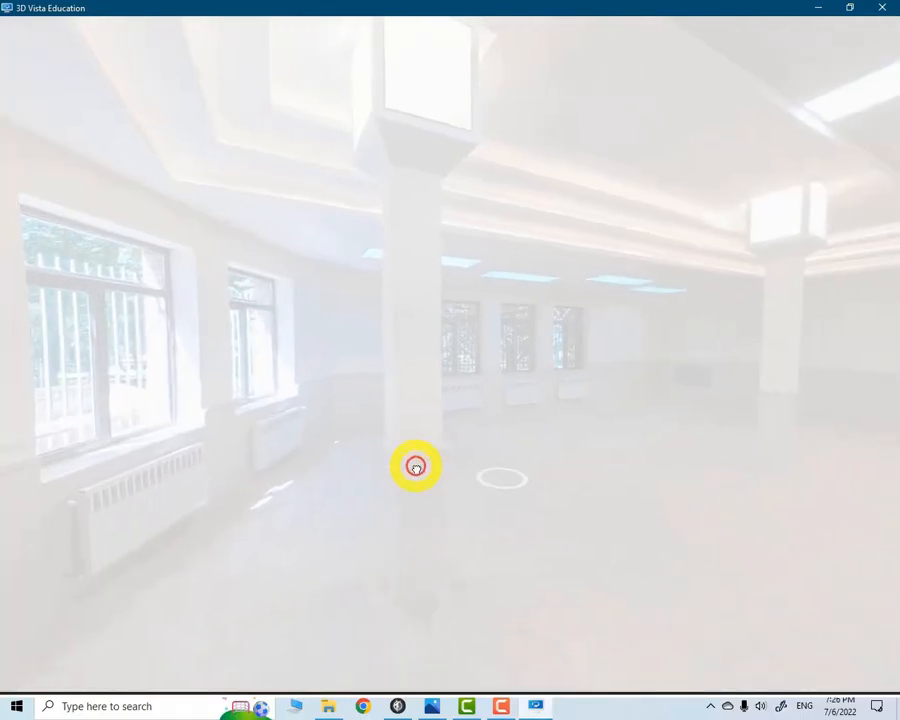
click(880, 9)
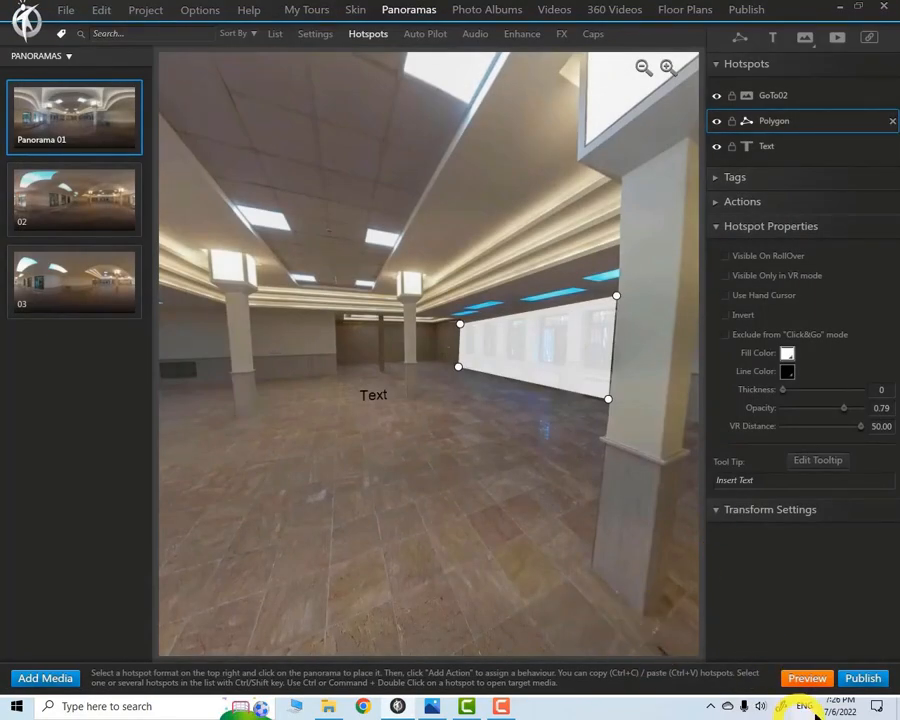
- Preview the tour in the default browser, look around to the polygon area and close the browser
shift+click(804, 684)
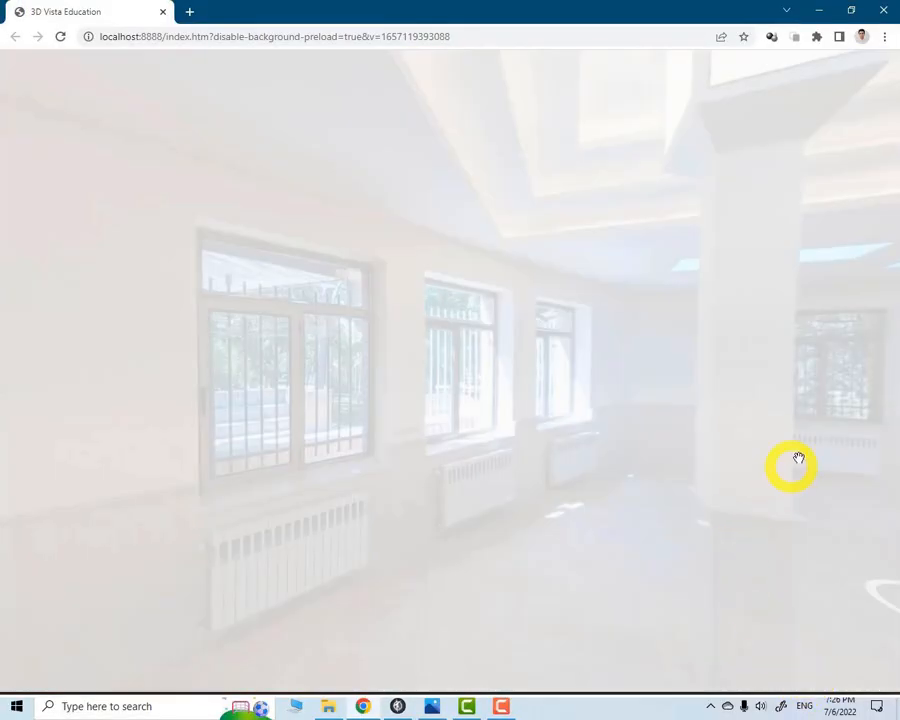
drag(798, 458, 454, 388)
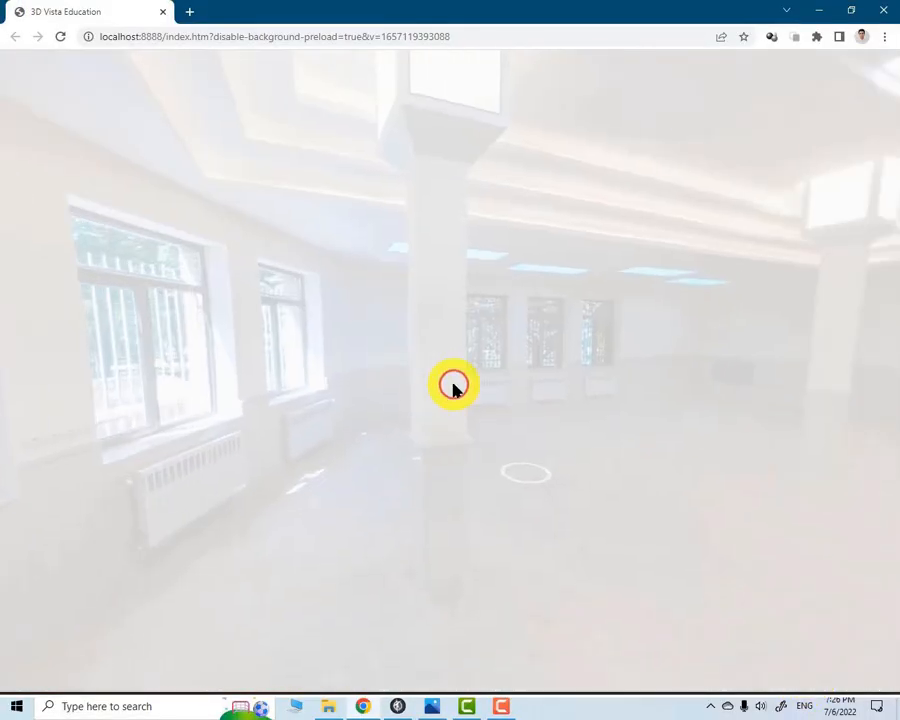
drag(502, 434, 310, 406)
drag(590, 470, 526, 474)
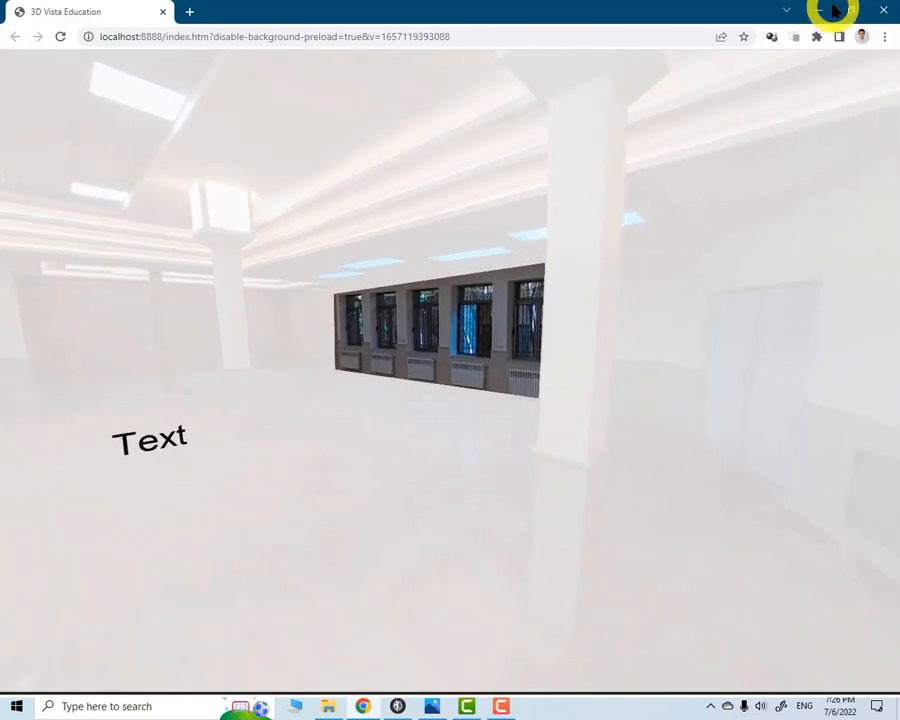
click(887, 11)
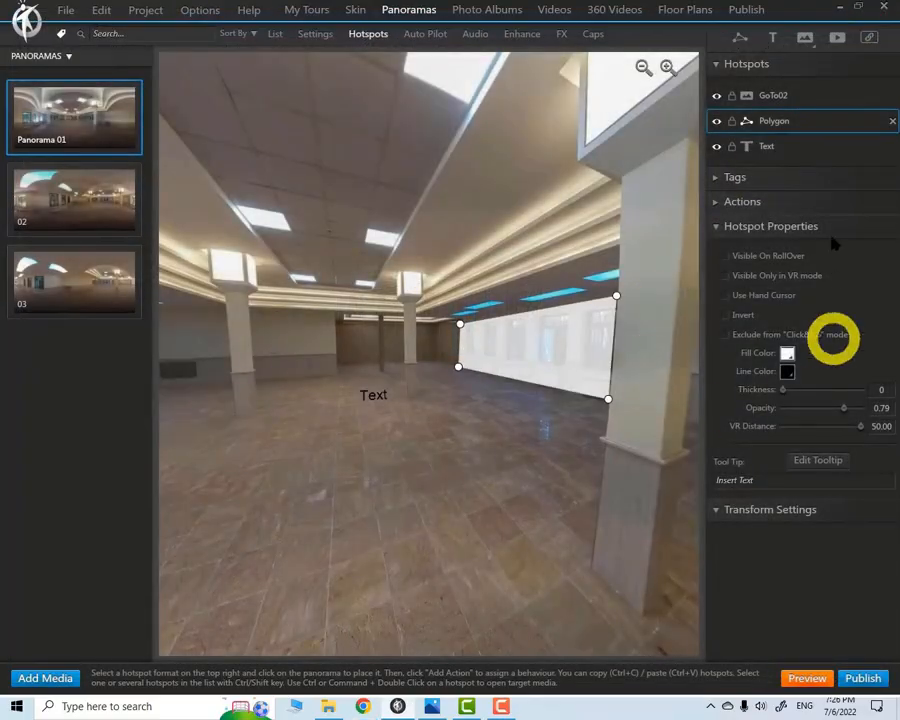
- Delete the polygon hotspot from Panorama 01 and preview the tour in the default browser
click(889, 121)
shift+click(803, 678)
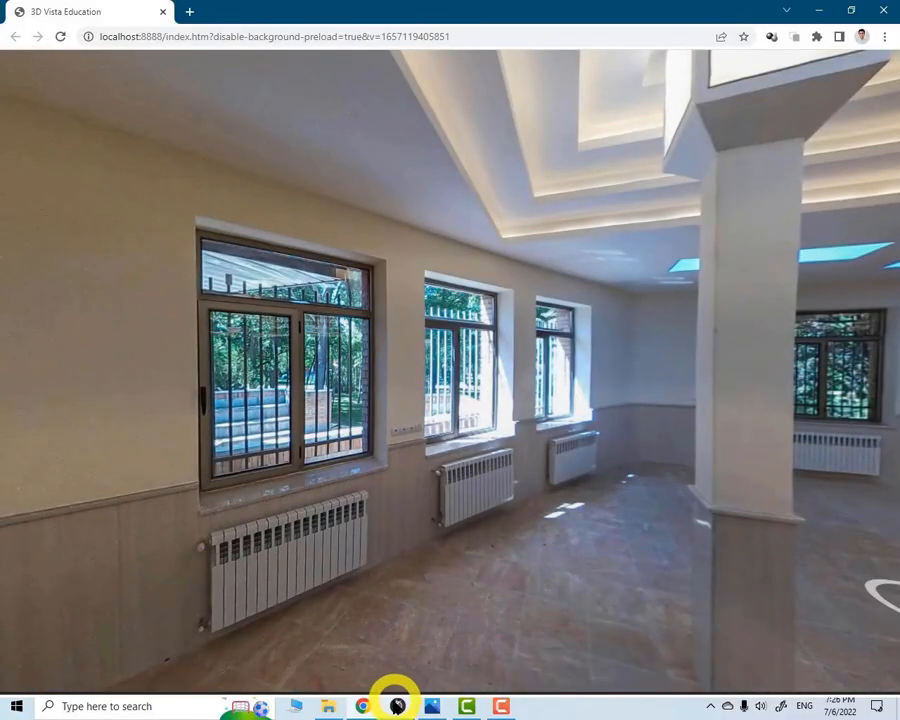
click(399, 707)
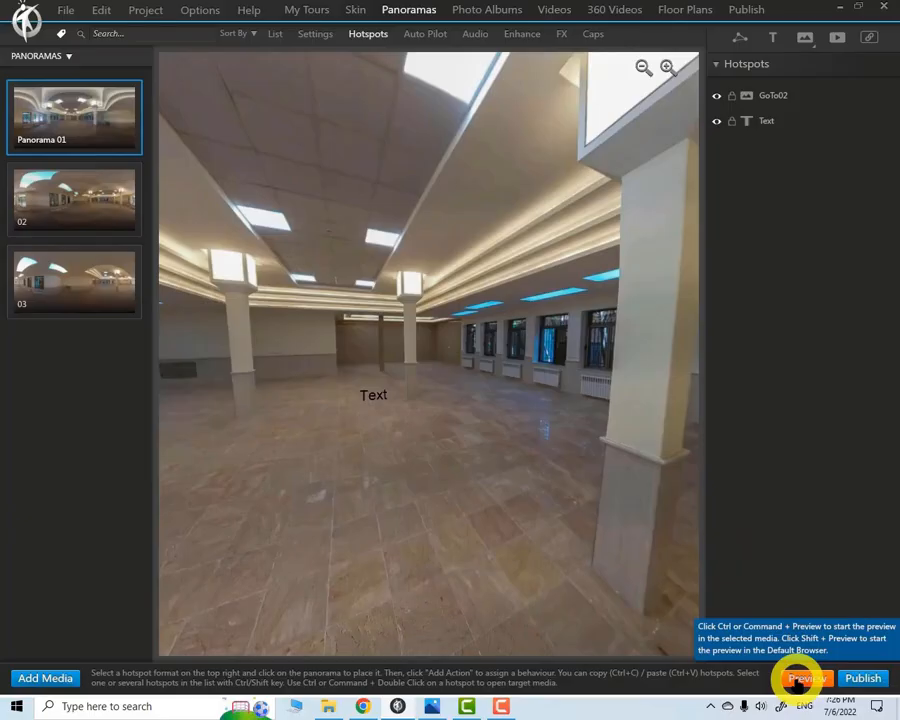
click(363, 706)
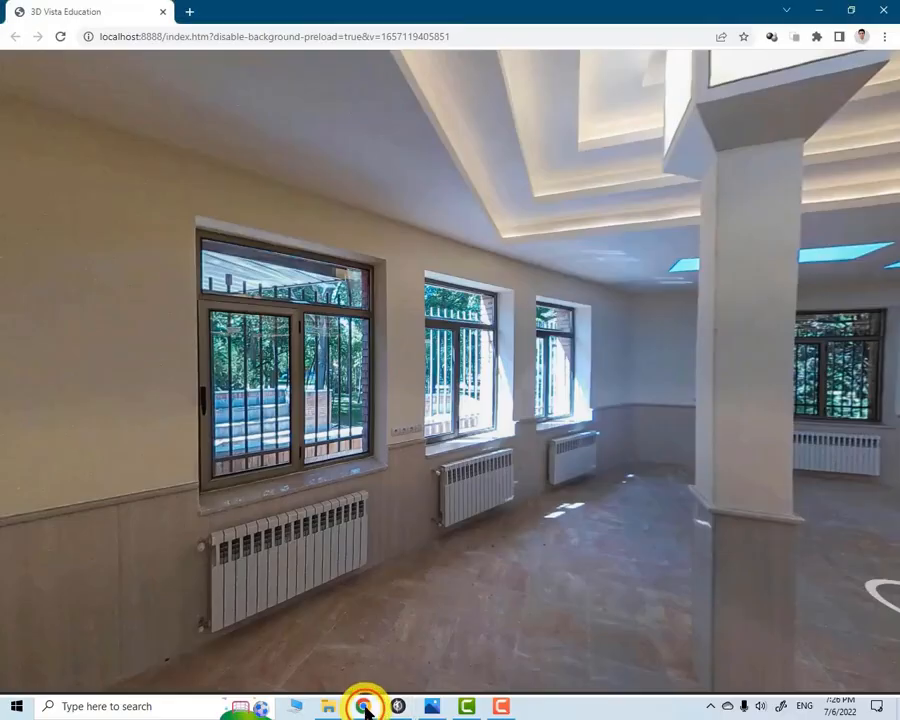
- Look around the browser preview, test the floor hotspot leading to panorama 02 and close the browser
drag(632, 526, 289, 489)
drag(607, 597, 420, 462)
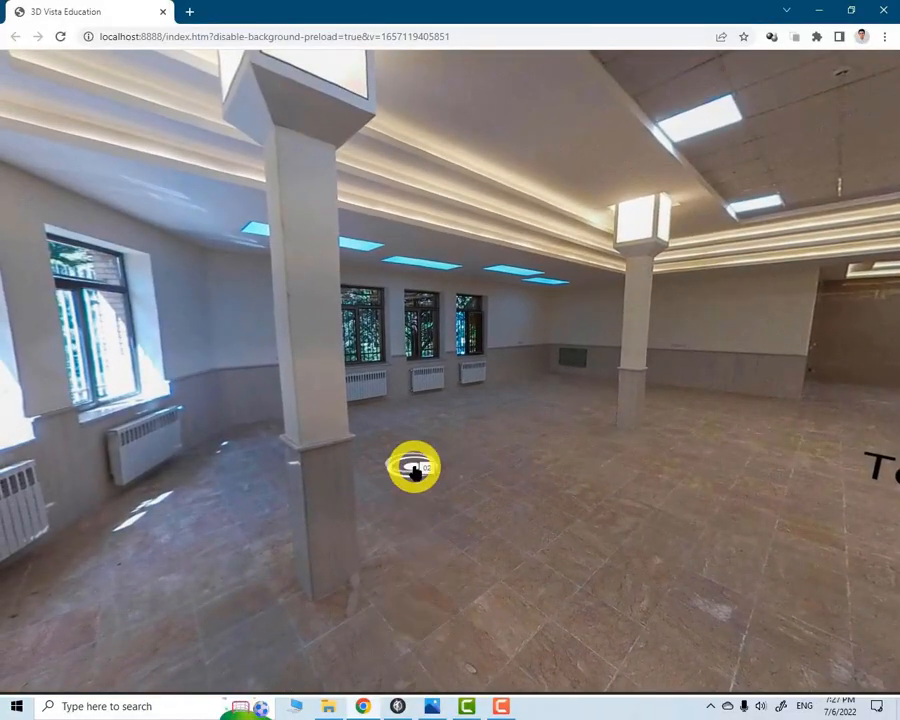
click(412, 466)
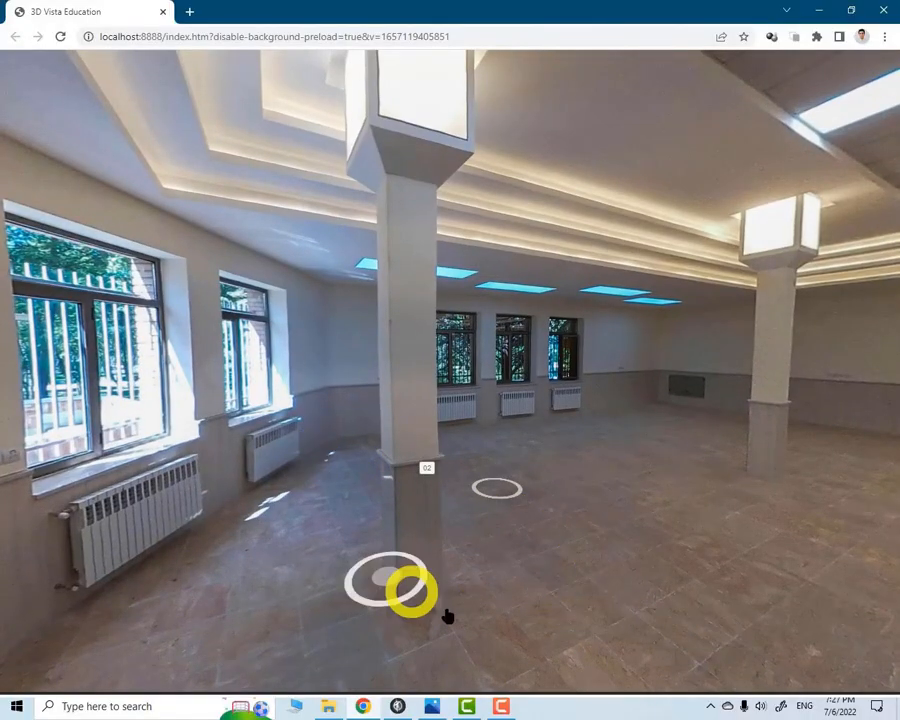
click(693, 533)
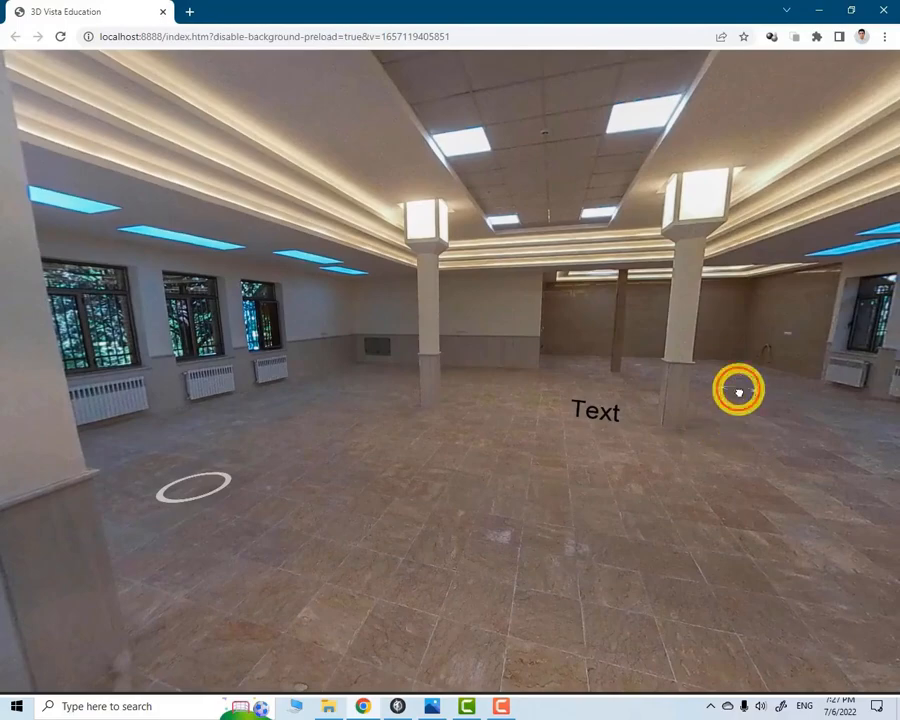
click(406, 443)
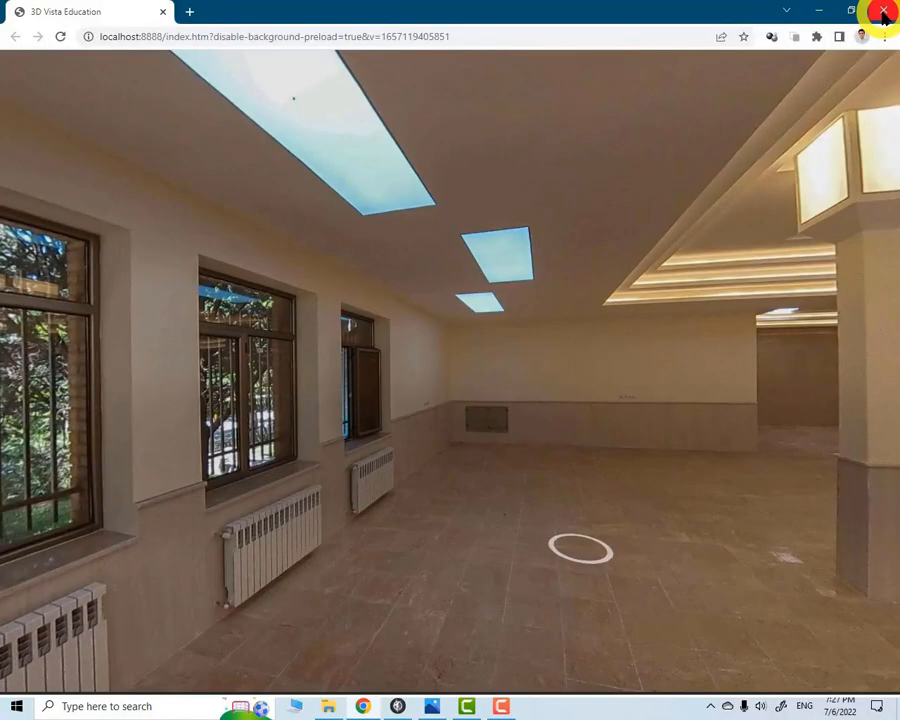
click(884, 12)
- Duplicate the Text hotspot in Panorama 01 and place the copy just left of the original
drag(503, 527, 664, 490)
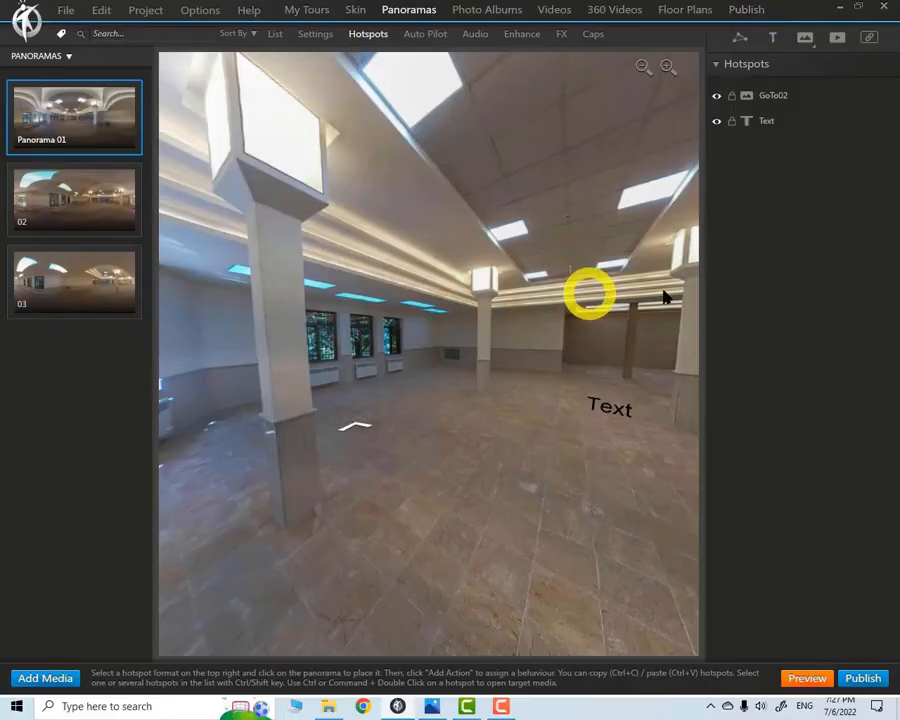
click(755, 119)
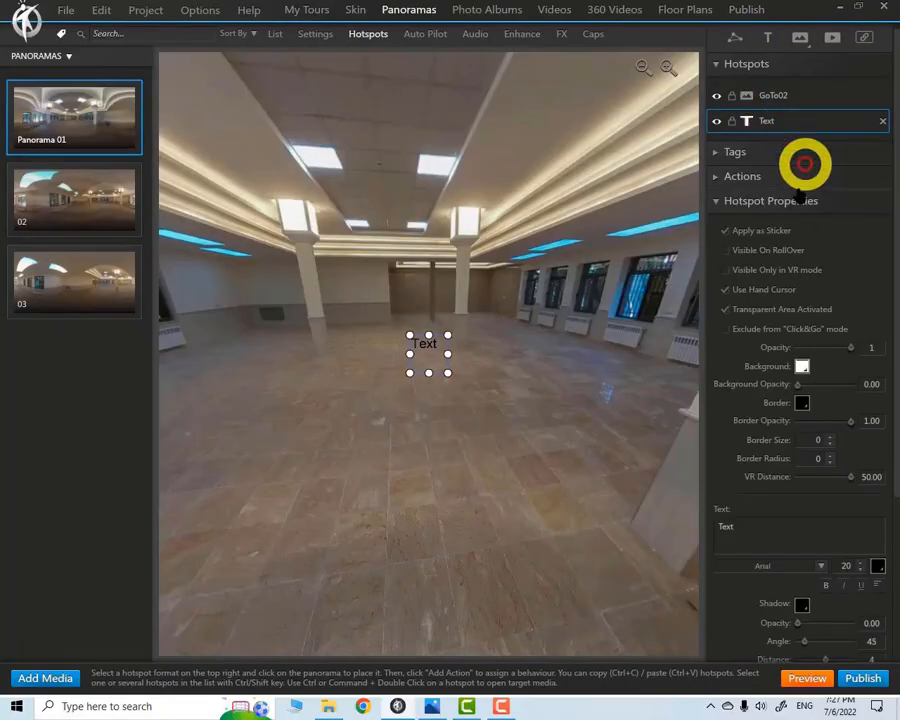
drag(590, 422, 562, 426)
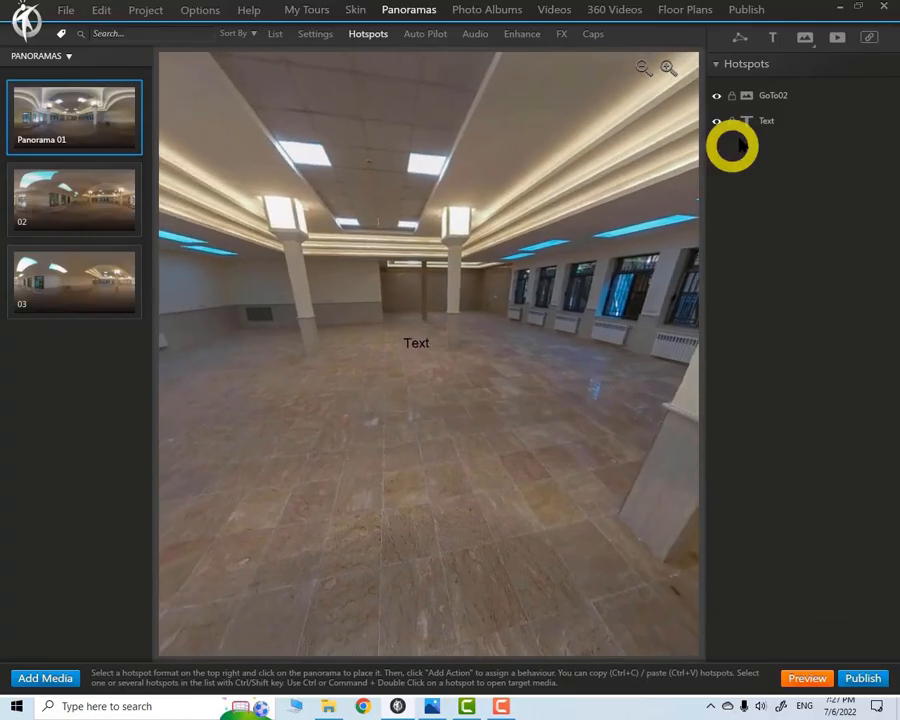
click(765, 120)
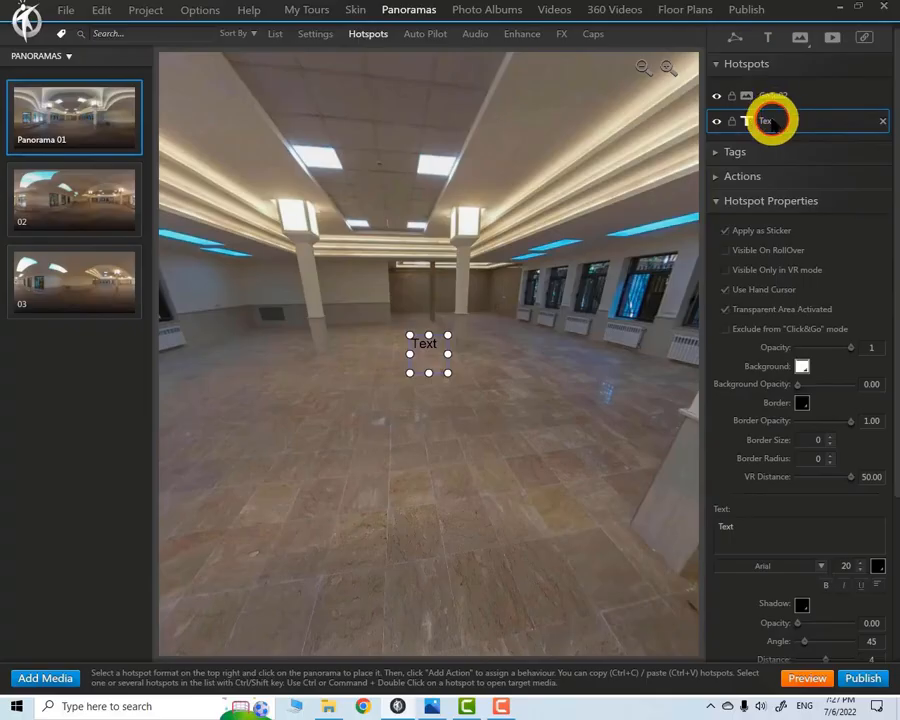
key(ctrl+c)
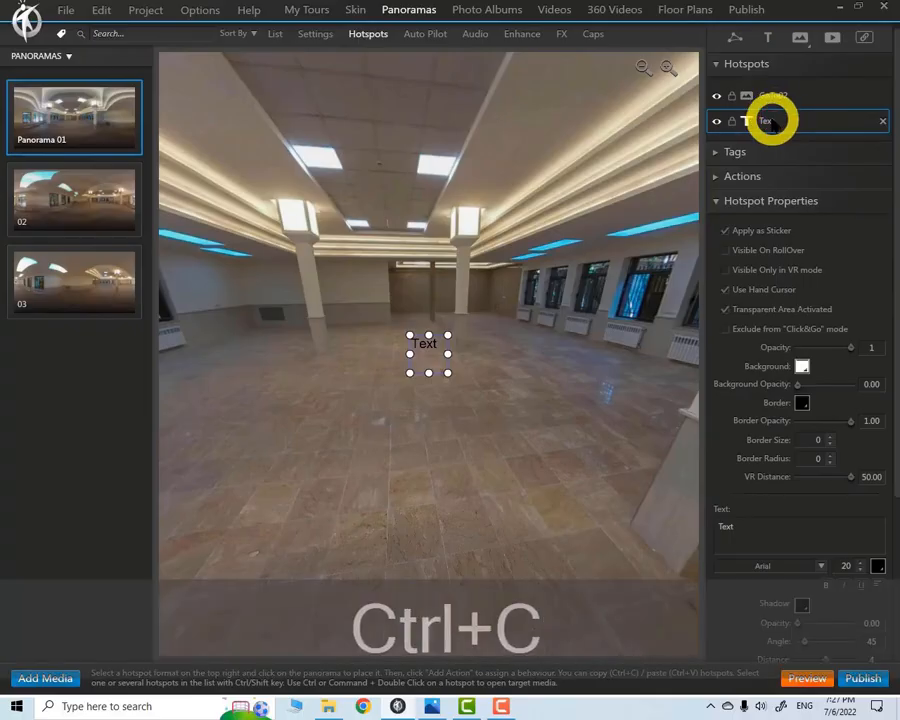
key(ctrl+v)
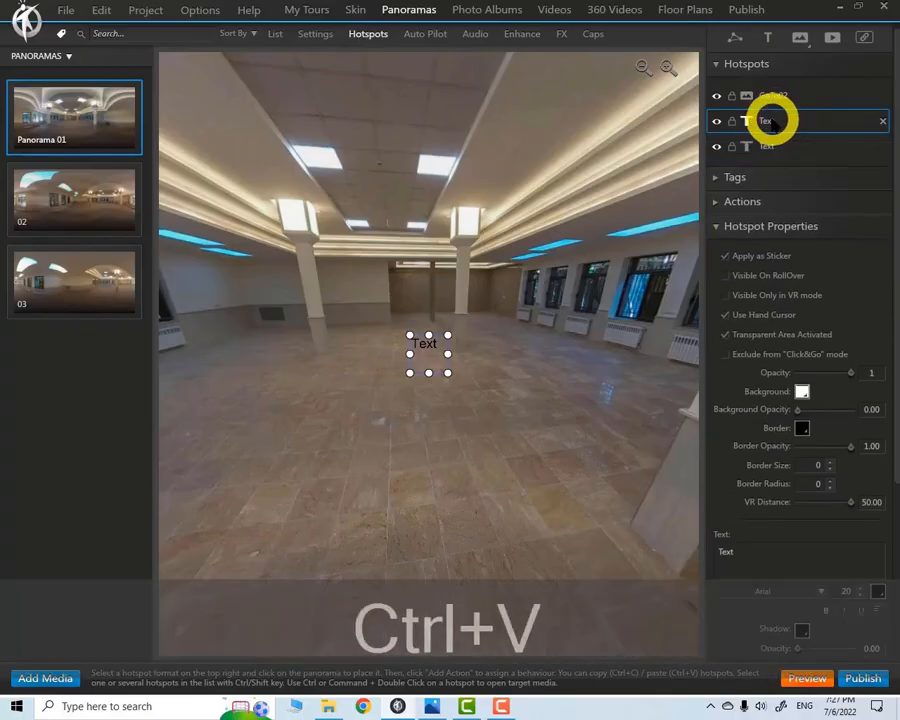
click(760, 146)
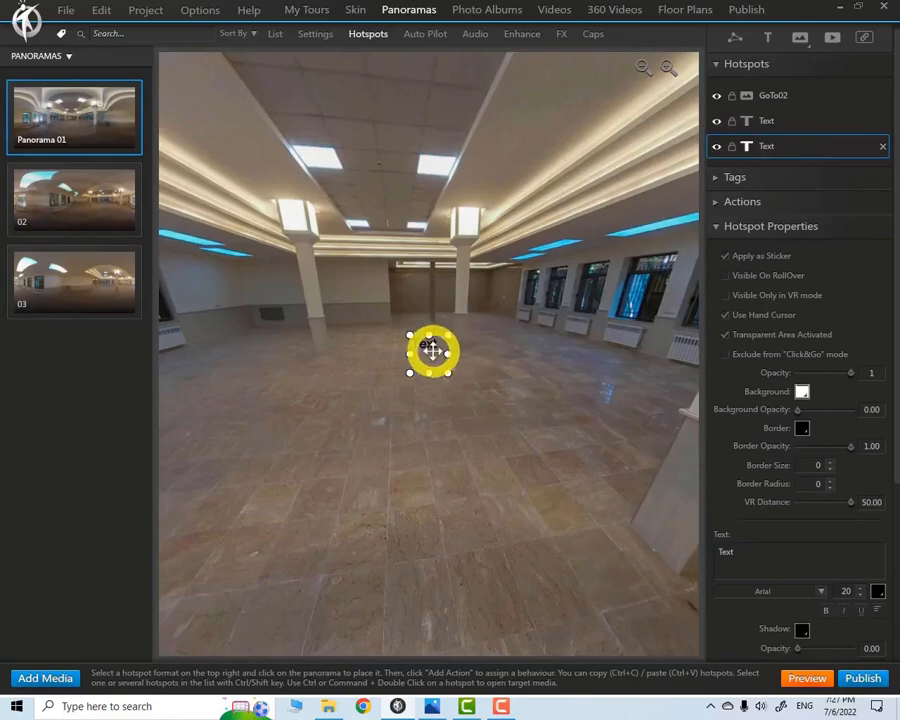
drag(432, 350, 401, 358)
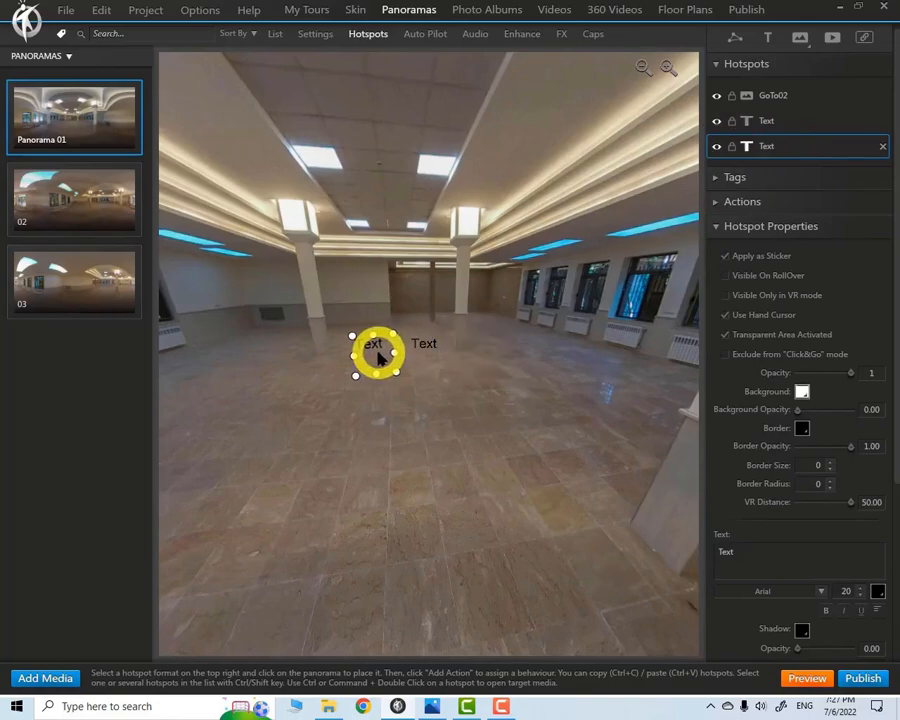
- Replace the copied hotspot's text with the Persian word "متن"
click(785, 563)
drag(756, 560, 717, 558)
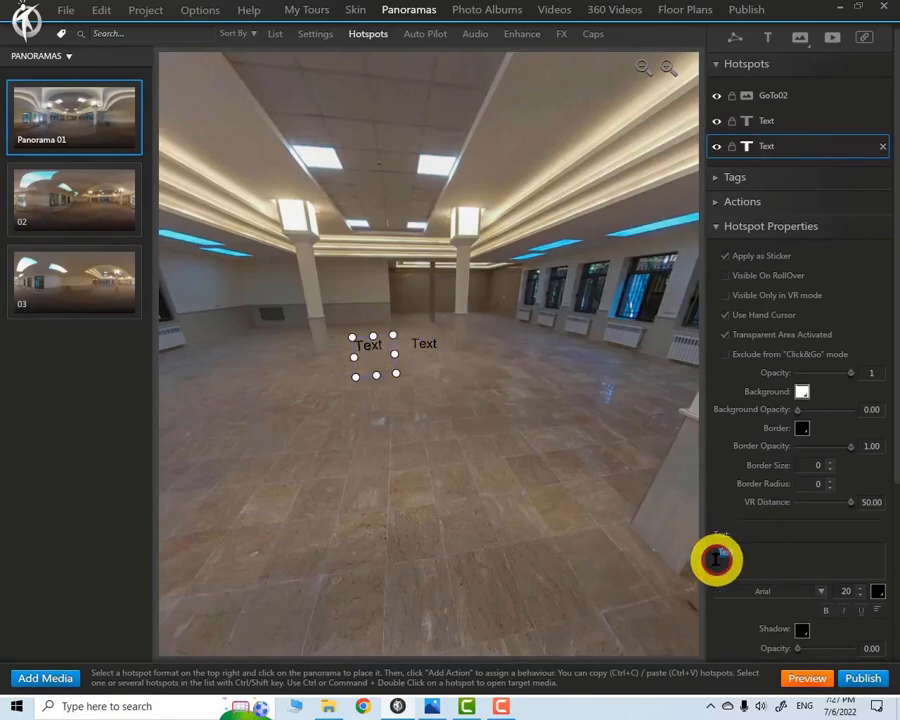
key(alt+shift)
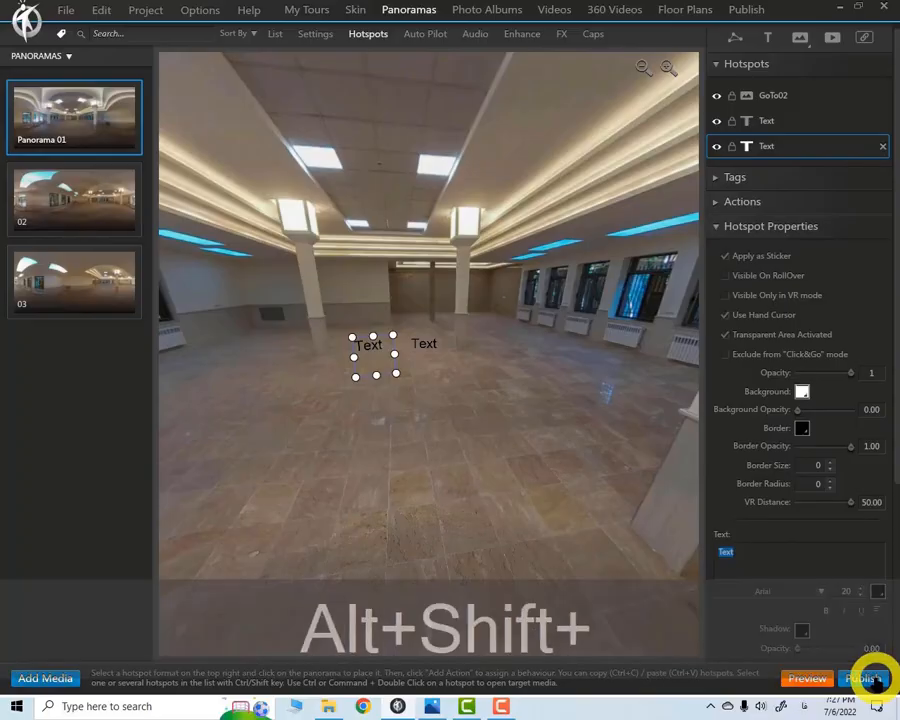
text(متن)
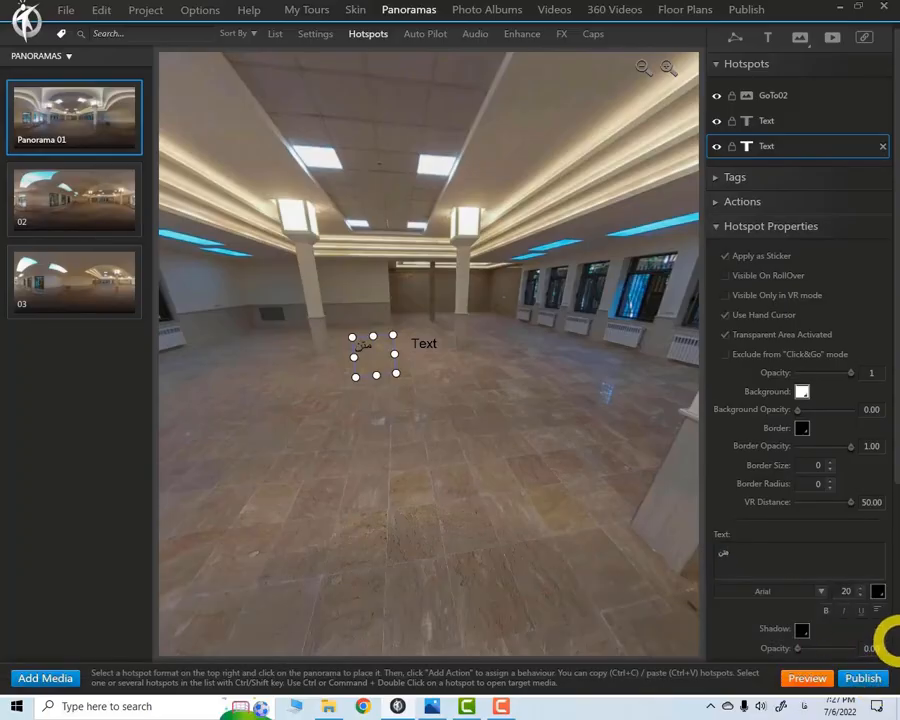
- Format the Persian text hotspot in bold B Yekan at size 23
drag(890, 365, 880, 482)
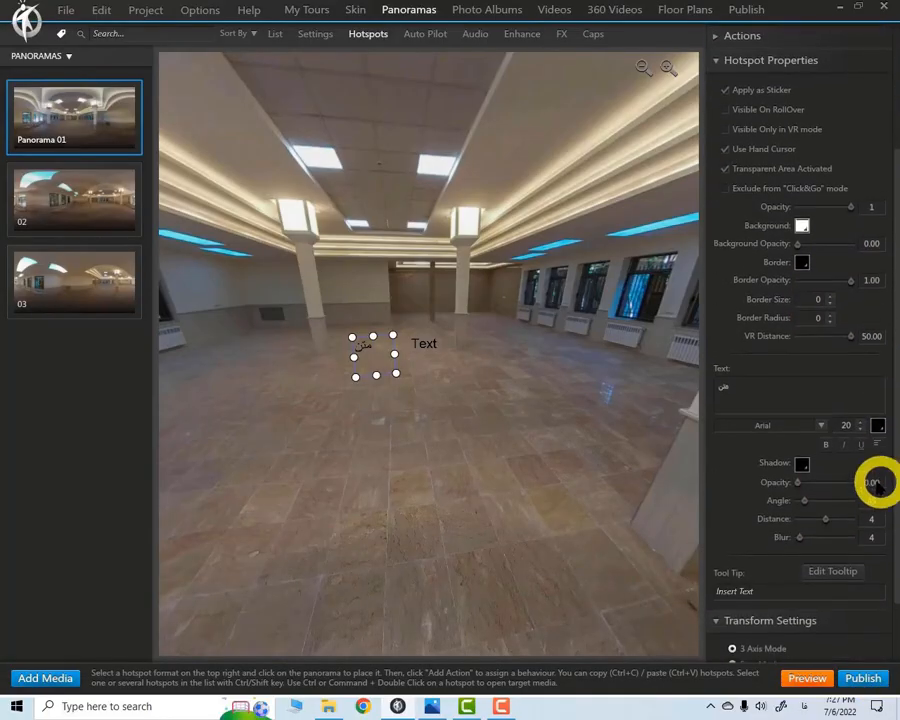
click(822, 430)
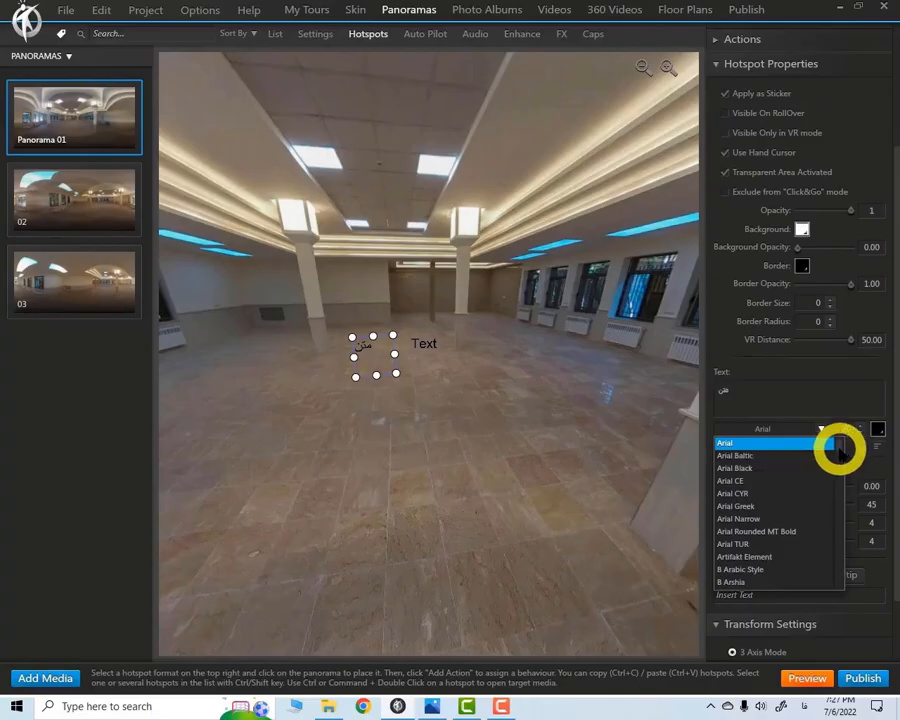
mouse_move(840, 447)
mouse_down()
mouse_move(830, 500)
mouse_move(838, 456)
mouse_up()
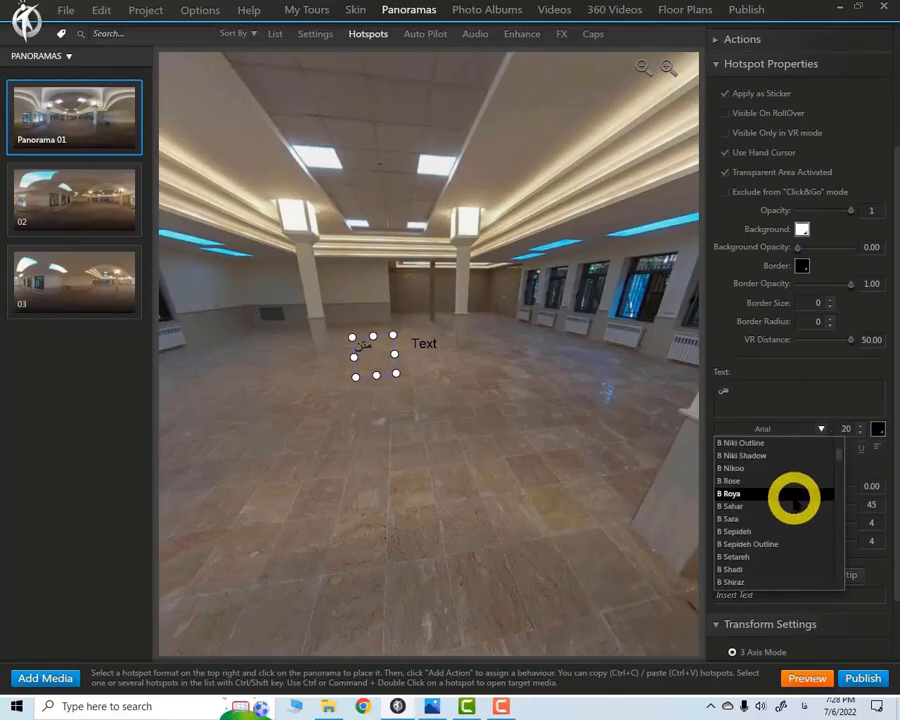
scroll(793, 496, down, 5)
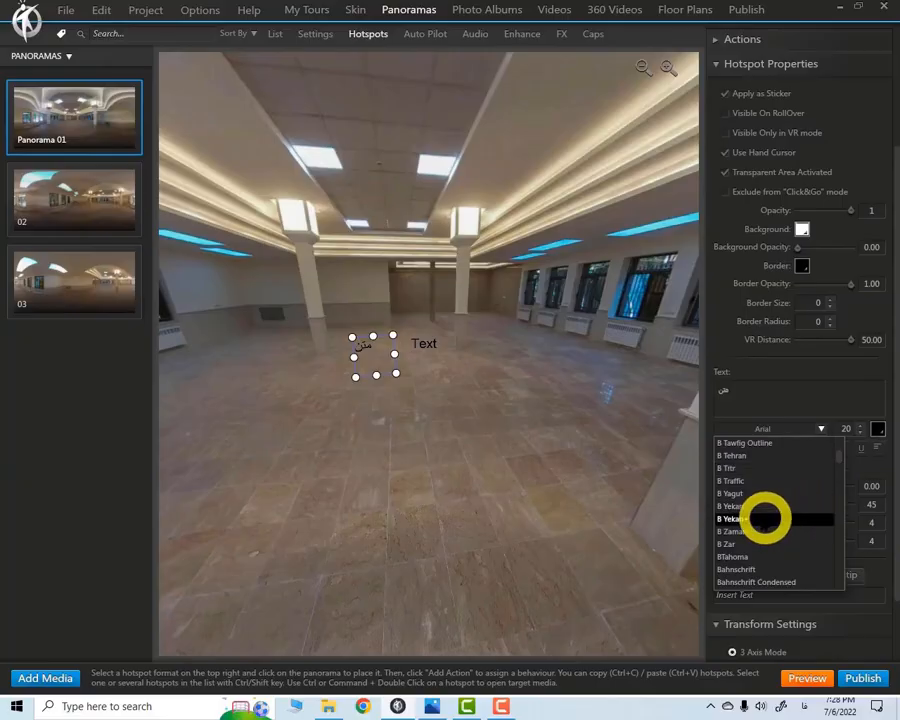
click(765, 519)
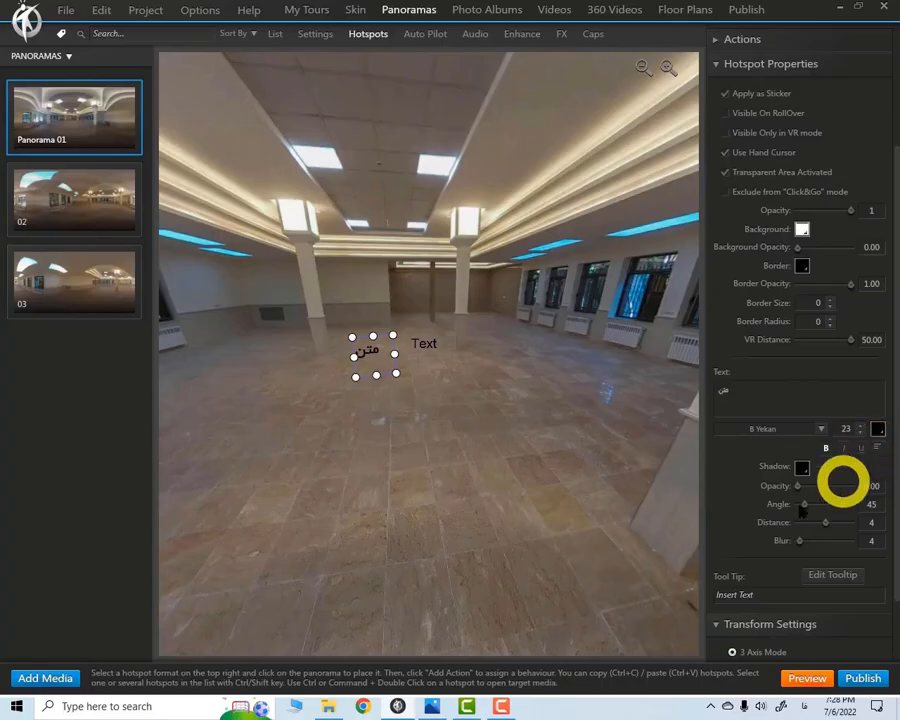
- Align the Persian text hotspot's text to the centre and middle of its frame, and review its hotspot properties
click(878, 449)
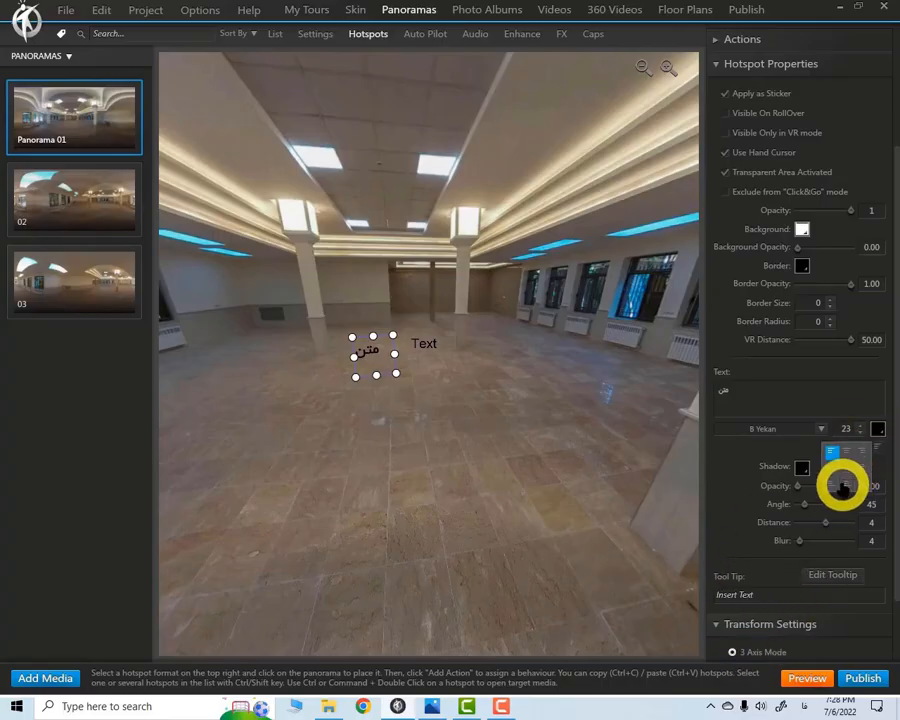
click(445, 392)
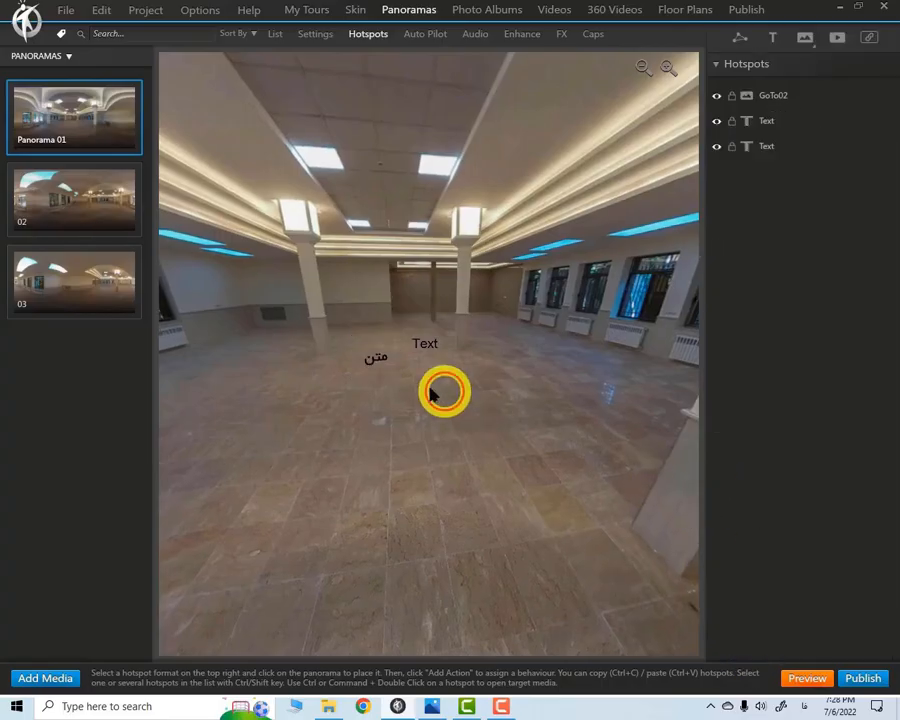
click(378, 360)
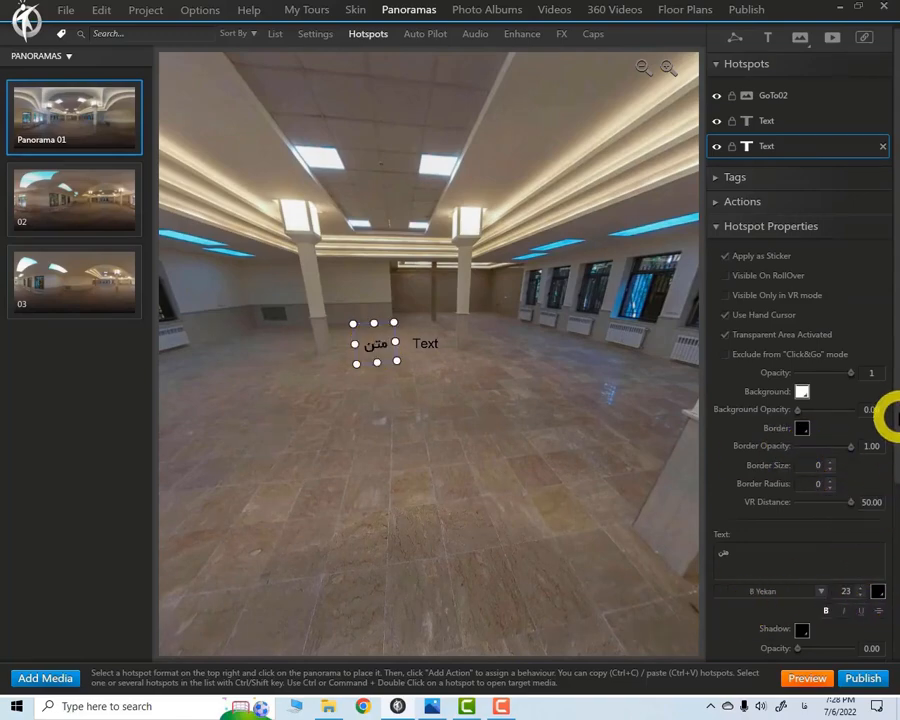
drag(895, 400, 882, 524)
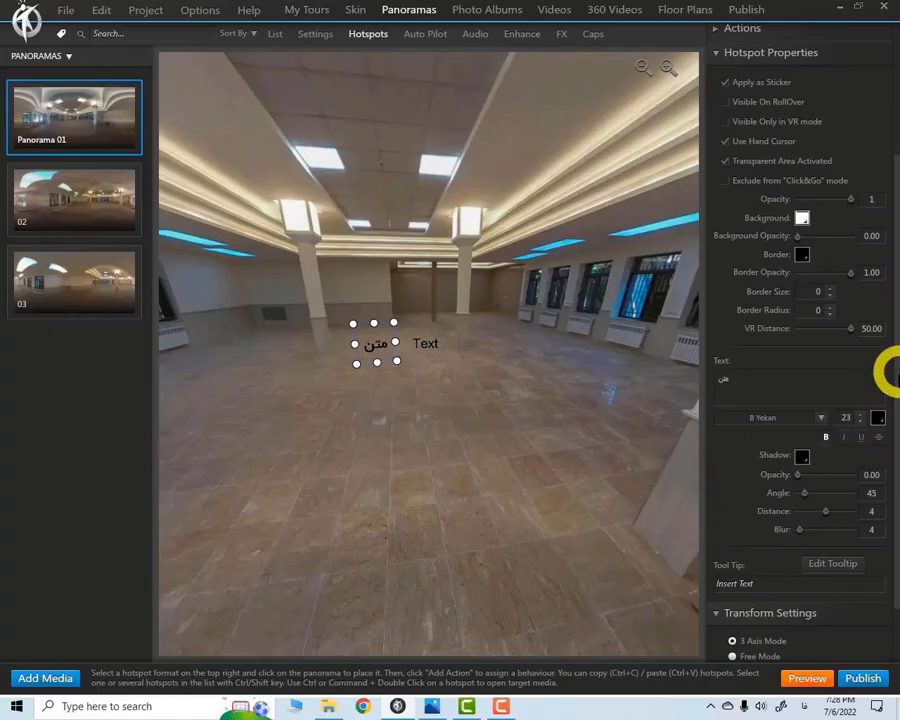
drag(891, 384, 890, 515)
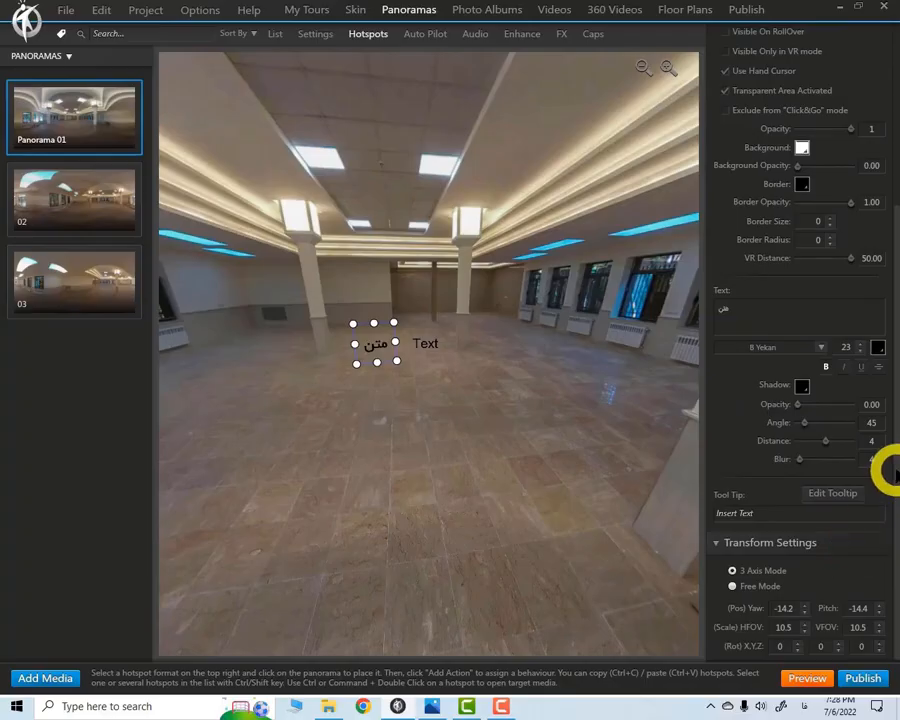
drag(890, 475, 890, 285)
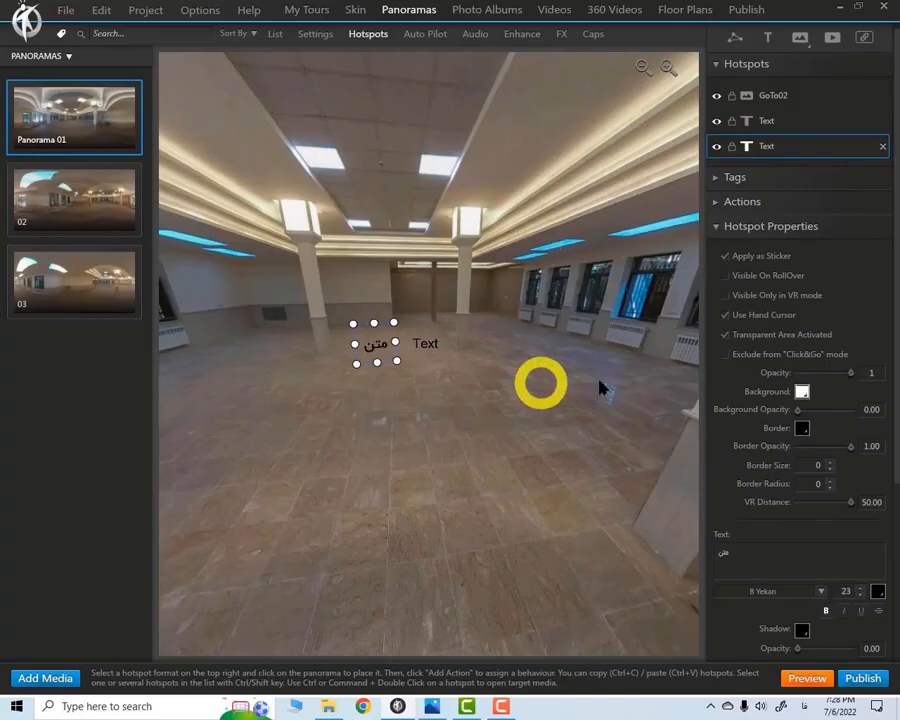
- Add the new tag EN to the English Text hotspot, using the English keyboard layout
click(767, 121)
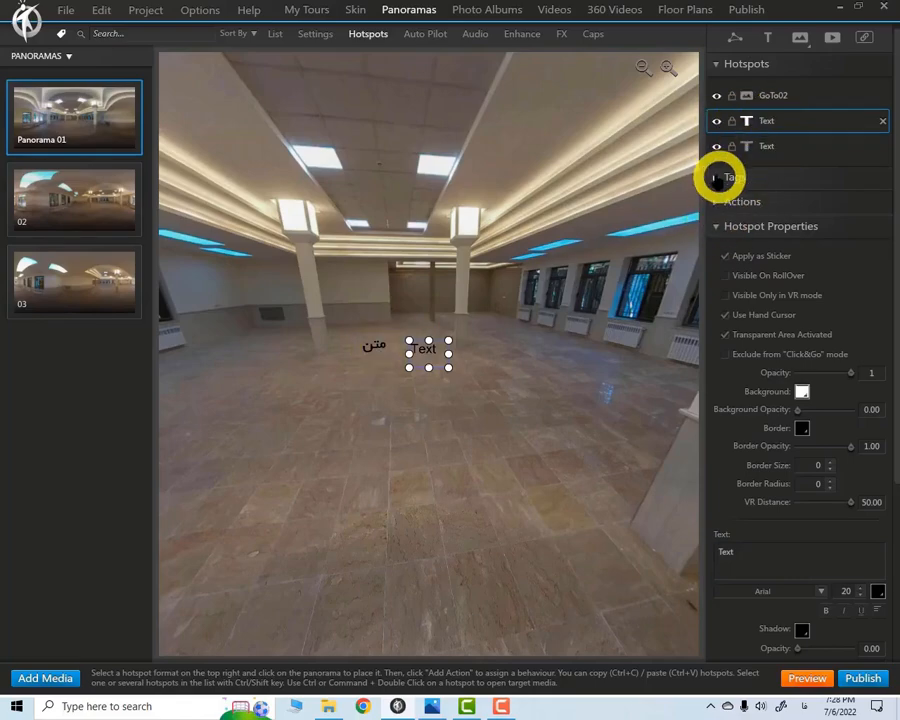
click(716, 176)
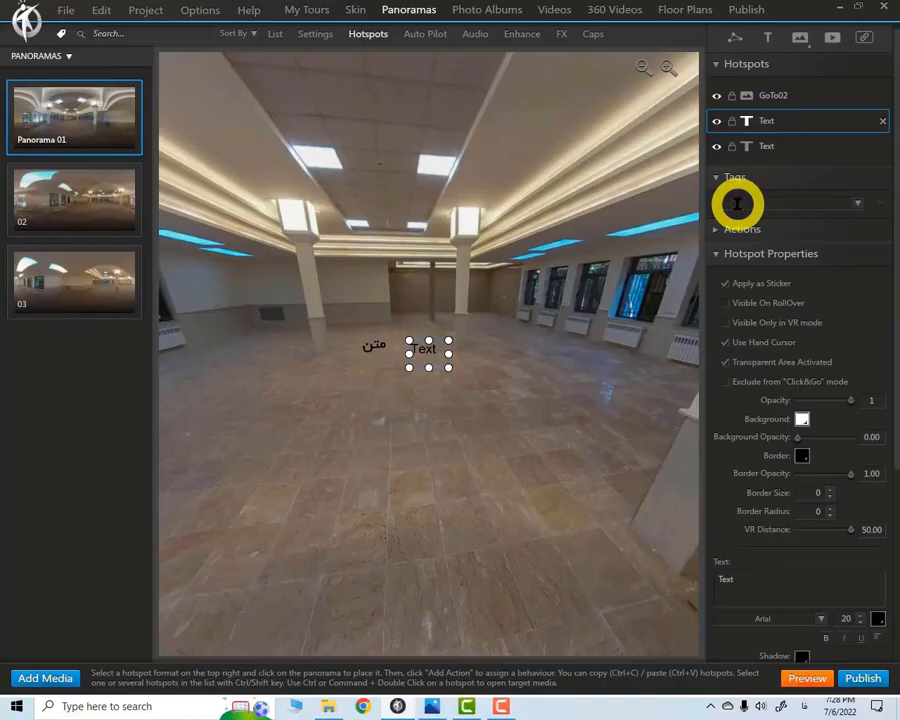
key(shift+e)
key(n)
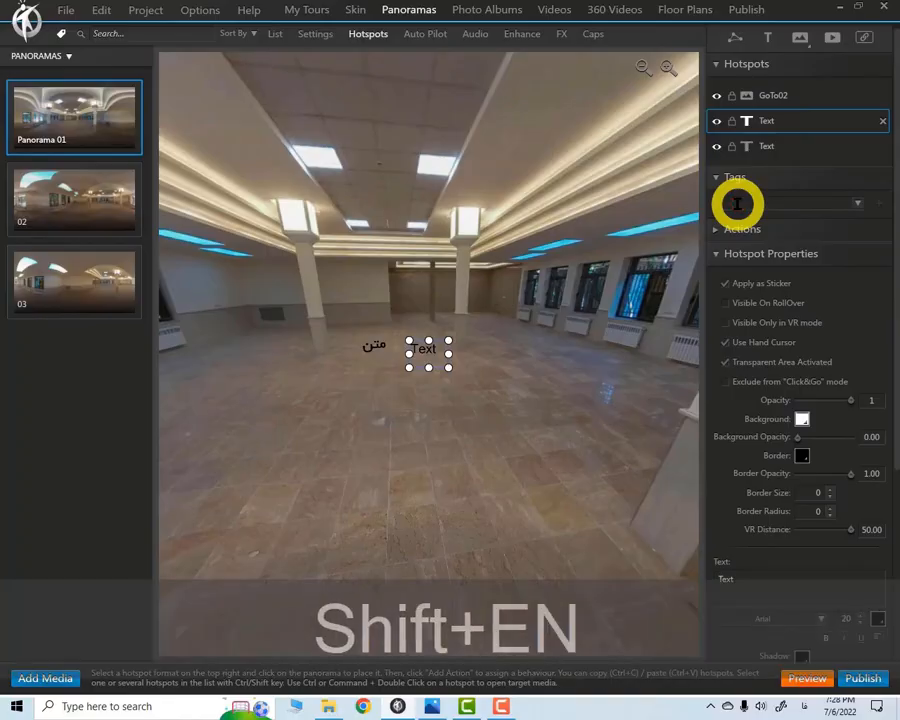
click(884, 214)
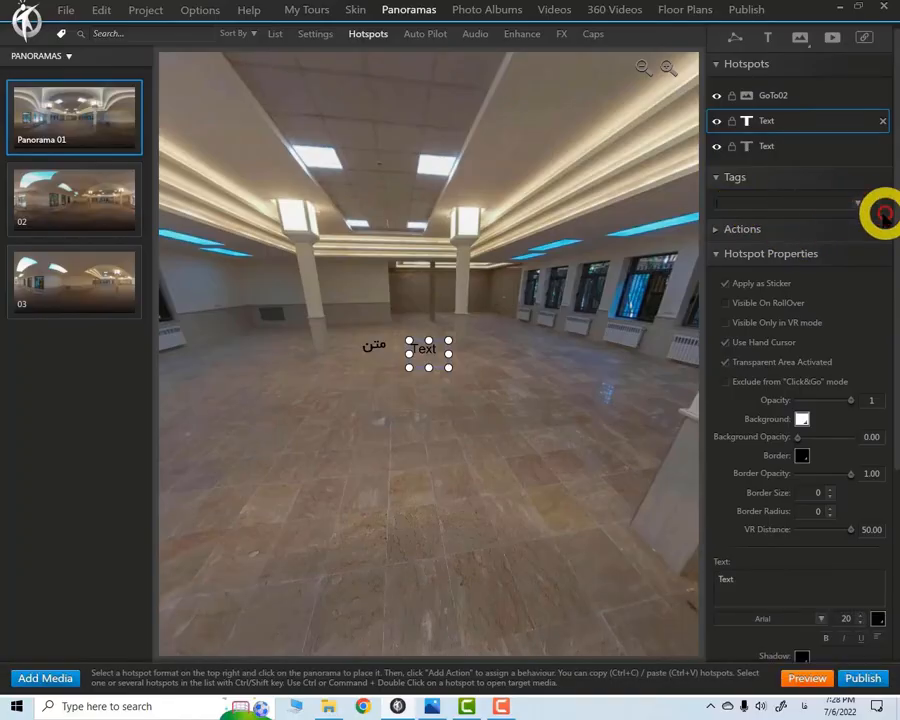
click(857, 203)
click(868, 206)
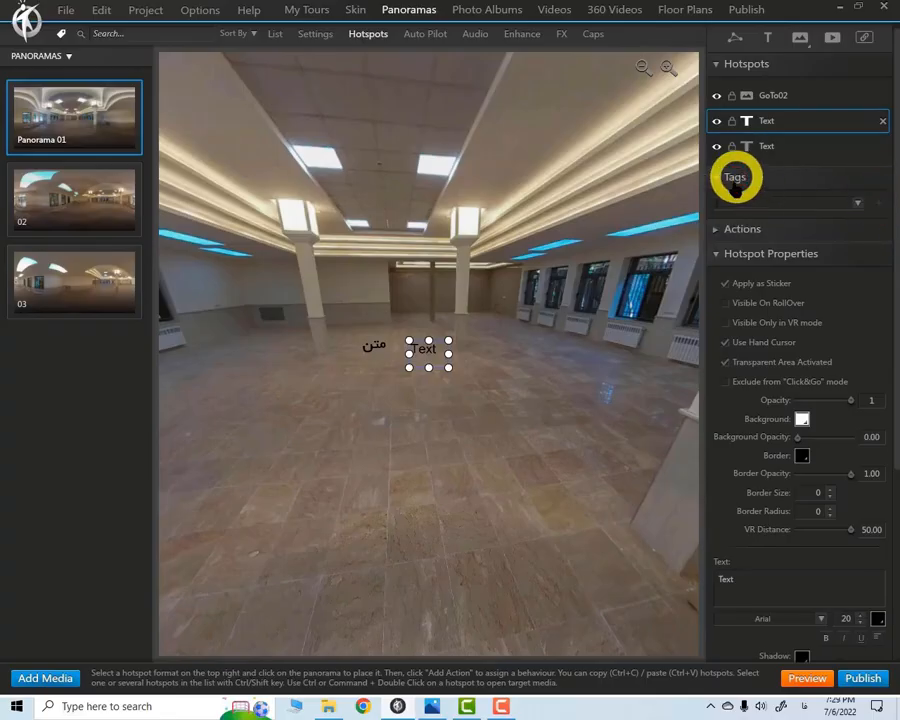
click(745, 219)
click(778, 209)
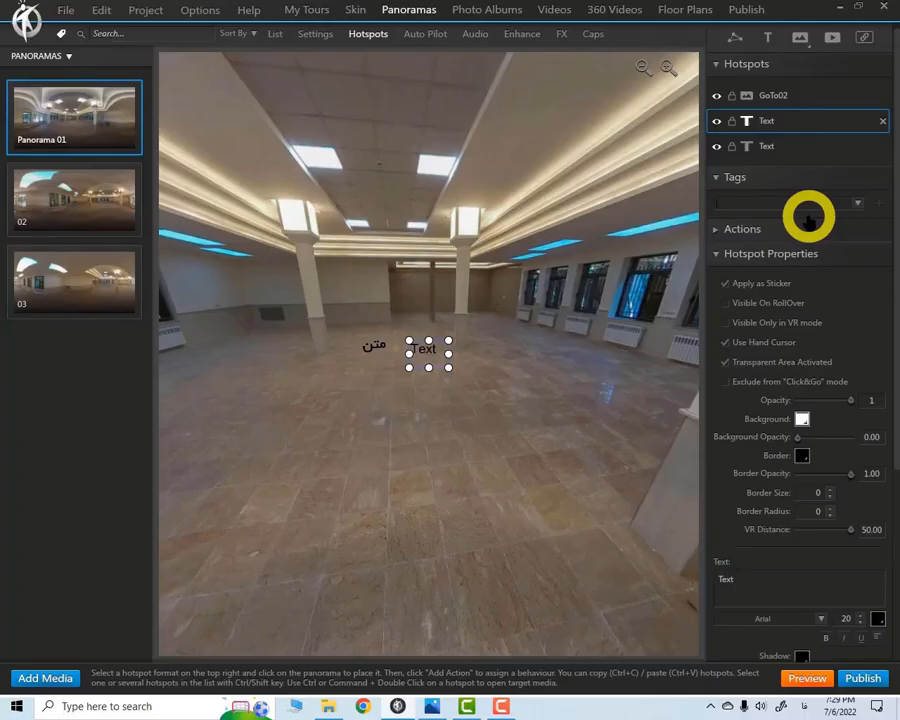
key(alt+shift)
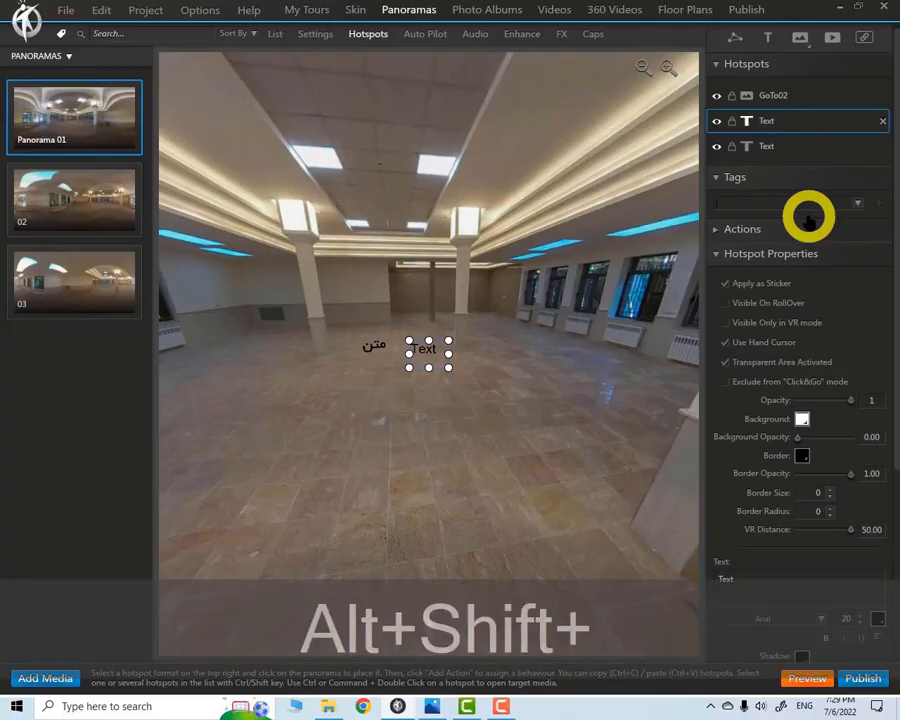
text(e)
key(BackSpace)
text(EN)
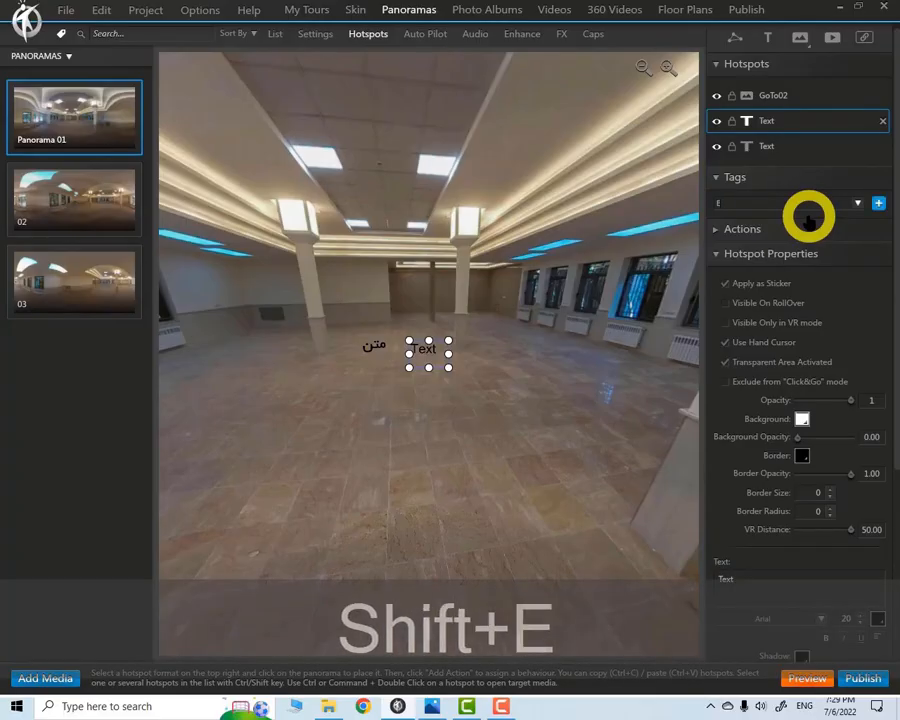
click(879, 204)
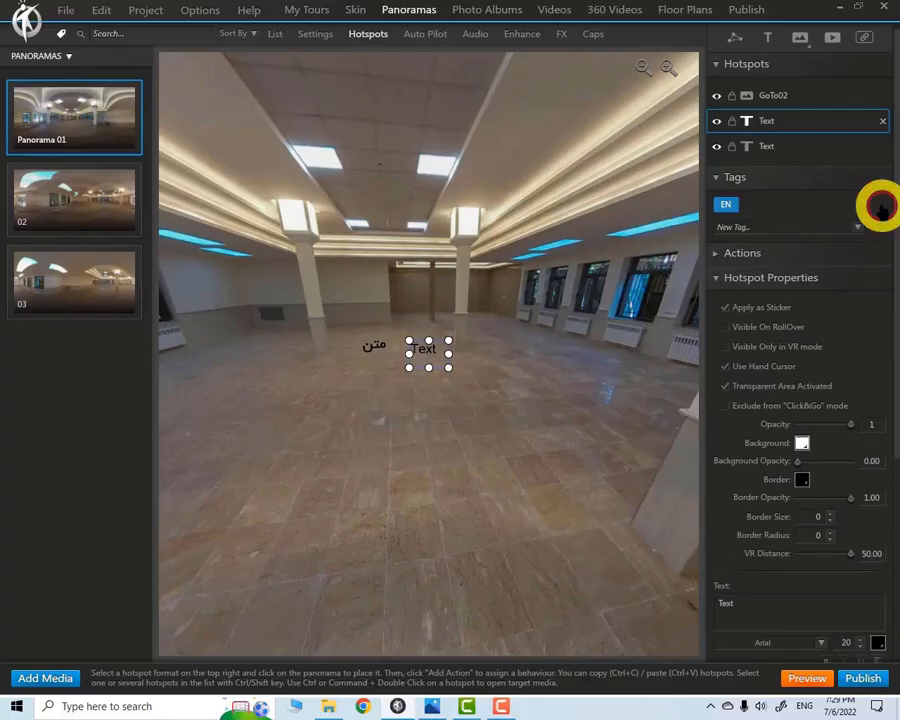
- Add the new tag FA to the Persian text hotspot
click(765, 146)
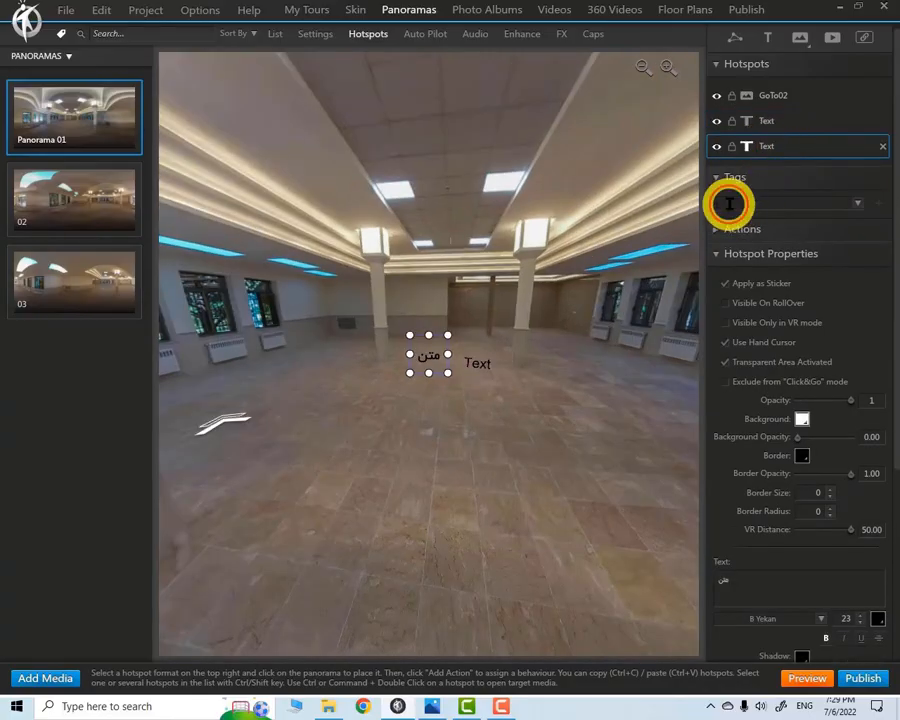
click(729, 204)
text(FA)
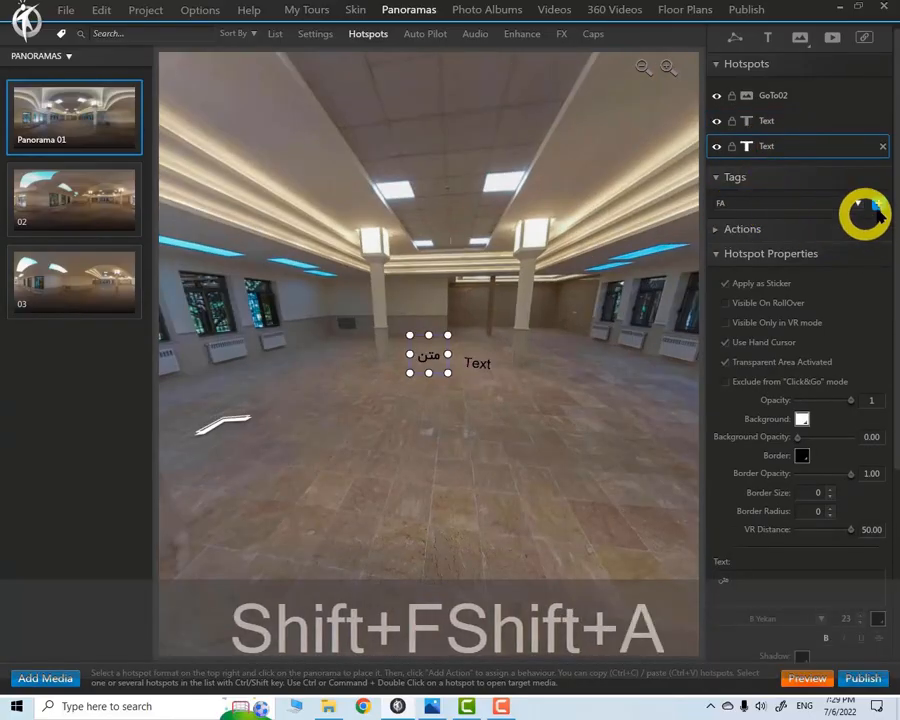
click(876, 205)
- Check the tags of both text hotspots and hide the Persian one in the panorama
click(480, 362)
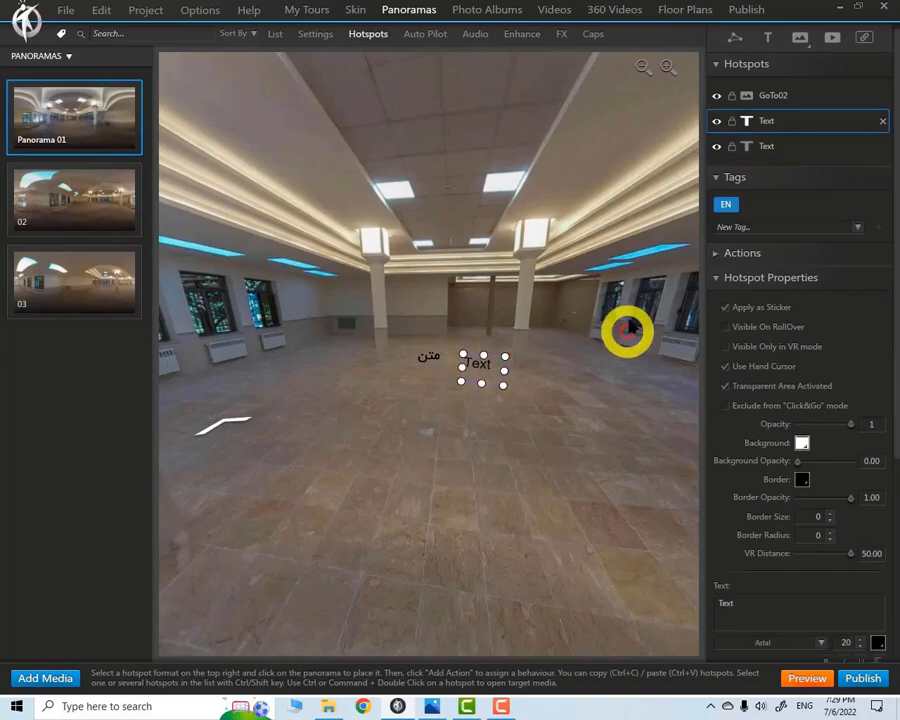
click(436, 355)
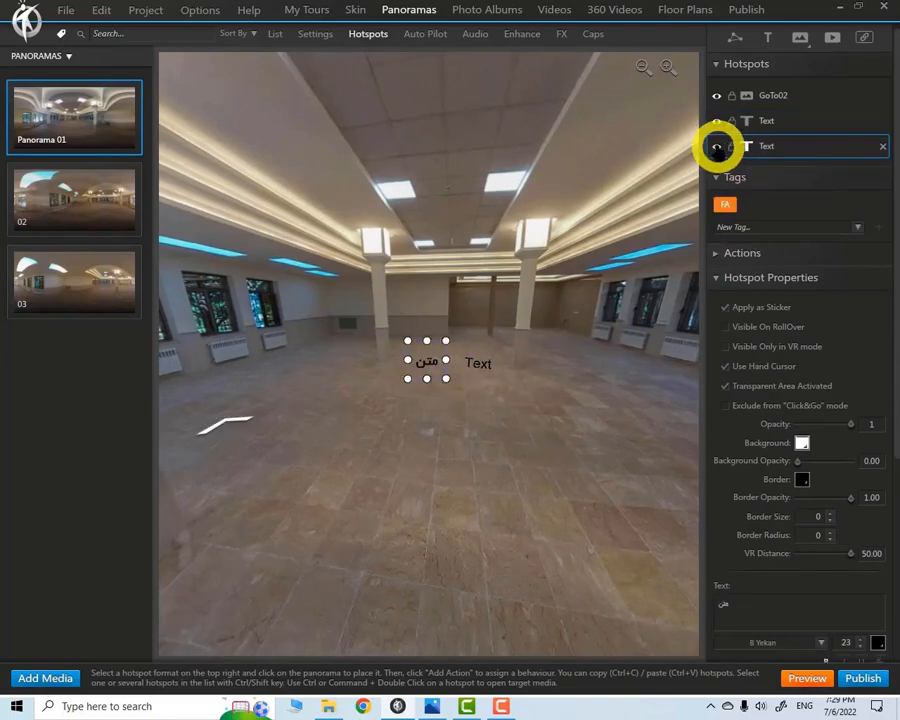
click(716, 147)
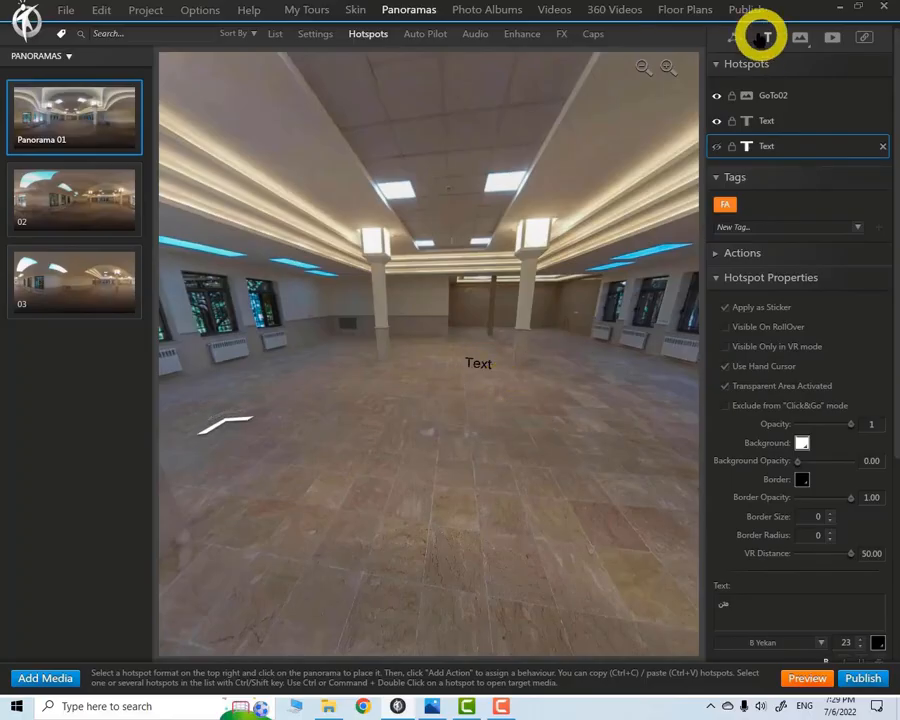
- Draw a small four-cornered polygon hotspot on the floor just below the English Text hotspot
click(735, 37)
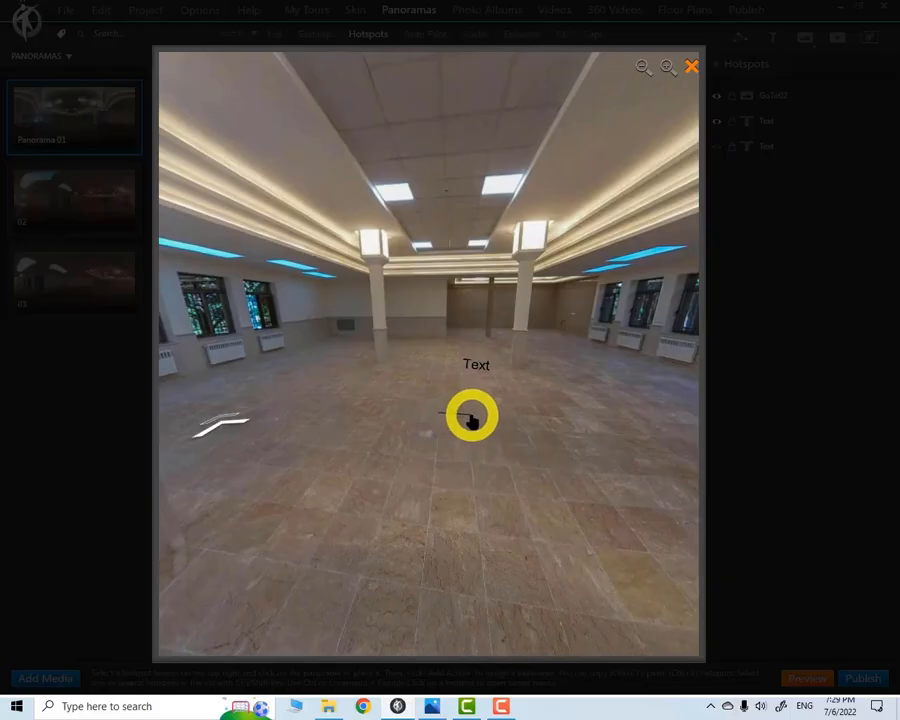
click(468, 436)
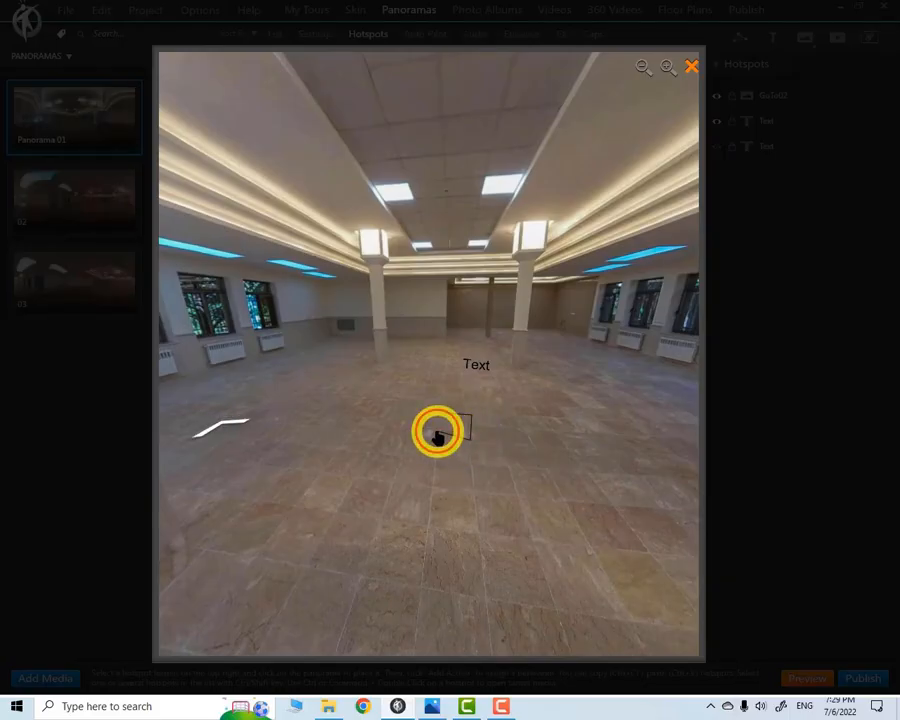
click(441, 416)
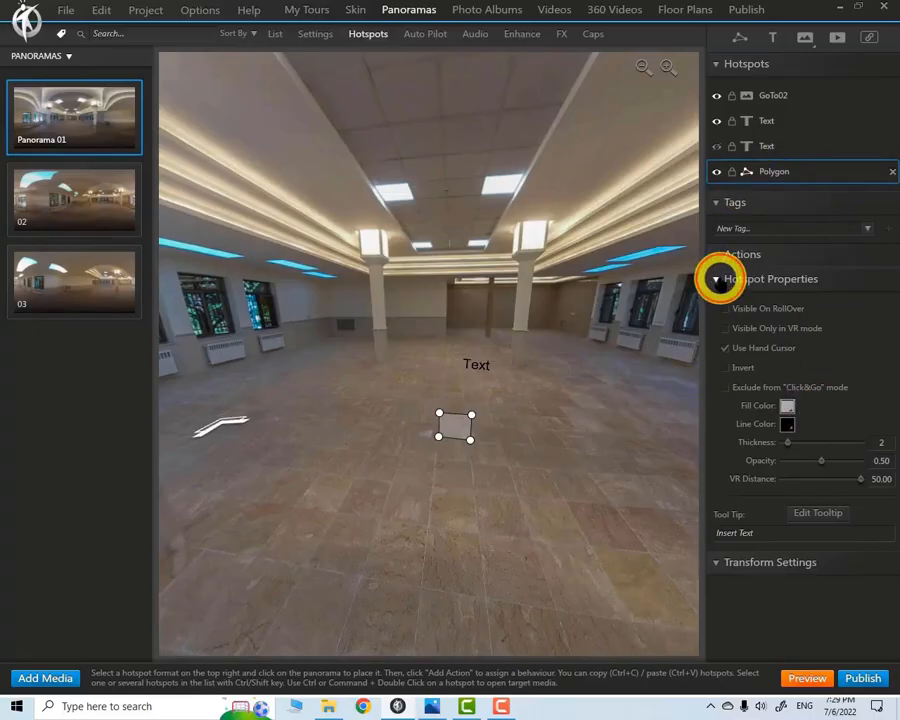
- Add an on-click Show/Hide Hotspots action to the polygon that shows the Panorama 01 hotspots tagged FA
click(718, 280)
click(714, 255)
click(808, 276)
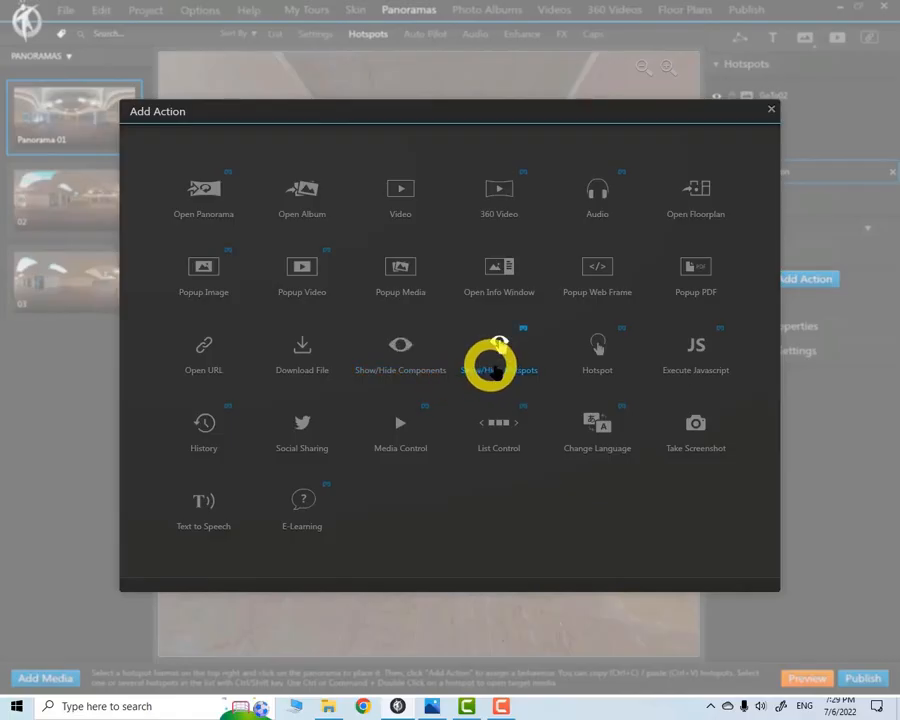
click(496, 350)
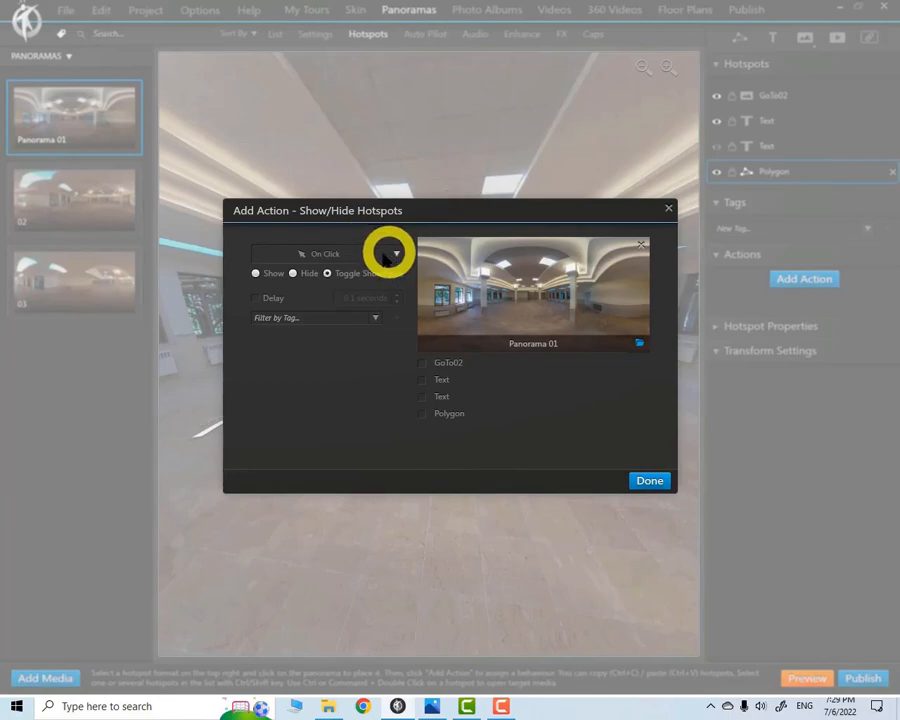
click(258, 274)
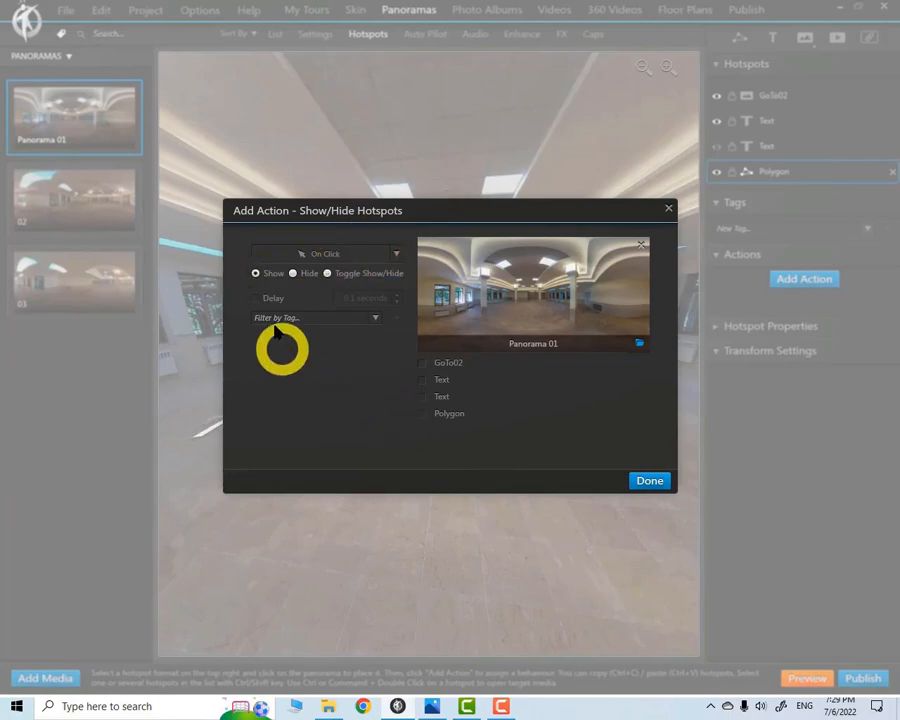
click(370, 318)
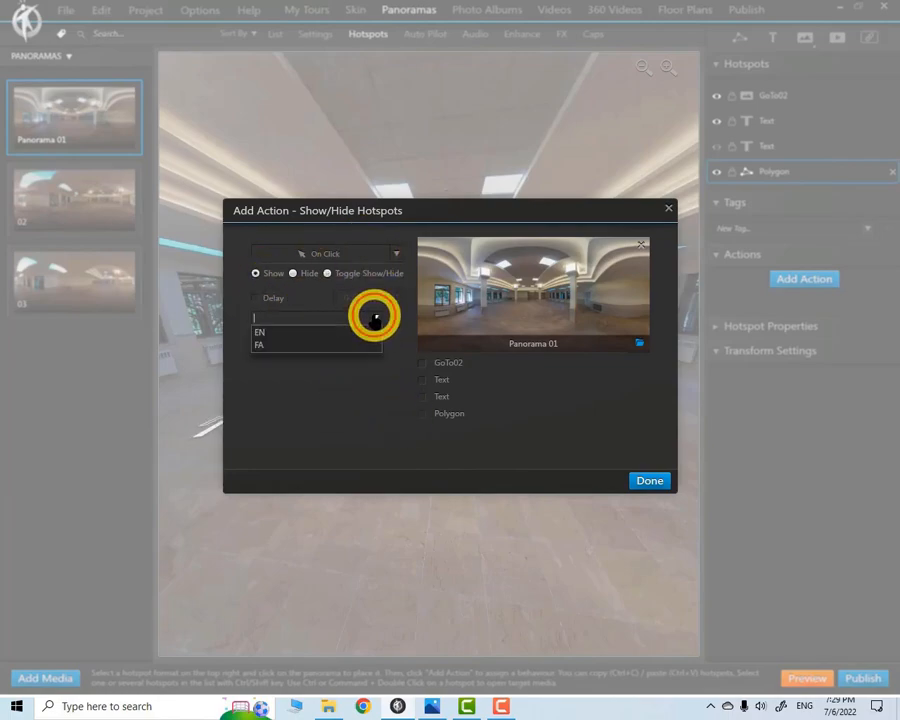
click(258, 336)
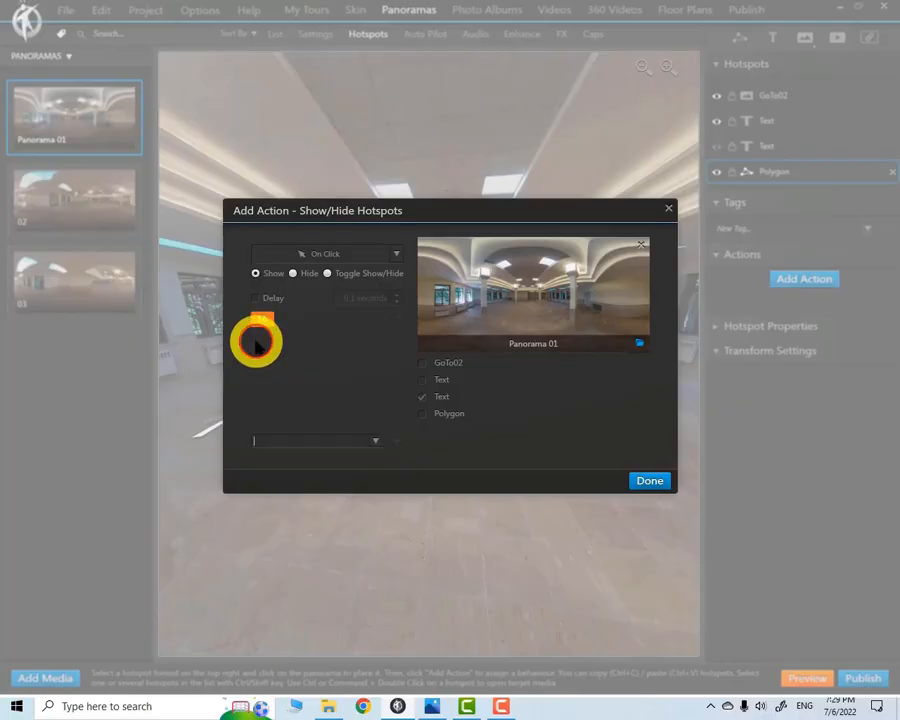
click(649, 482)
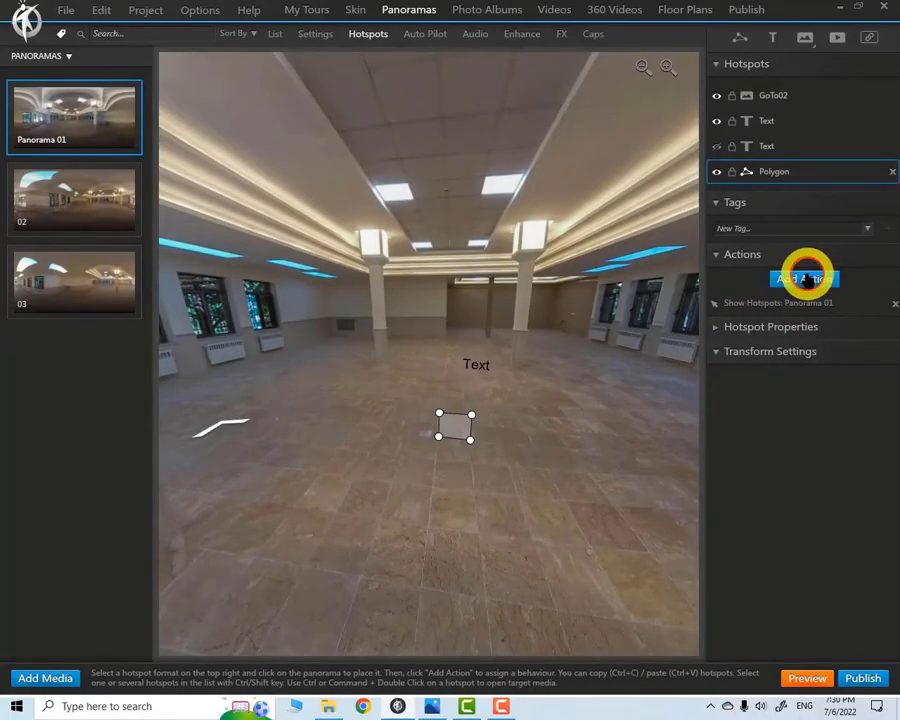
- Add a second on-click Show/Hide Hotspots action to the polygon that hides the hotspots tagged EN
click(806, 279)
click(503, 352)
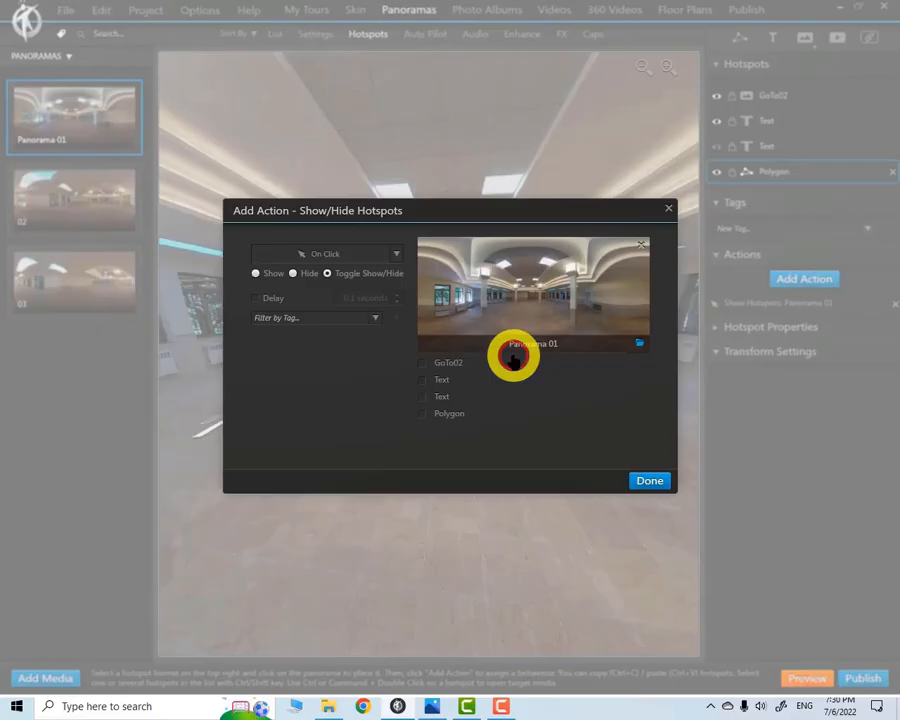
click(293, 273)
click(376, 317)
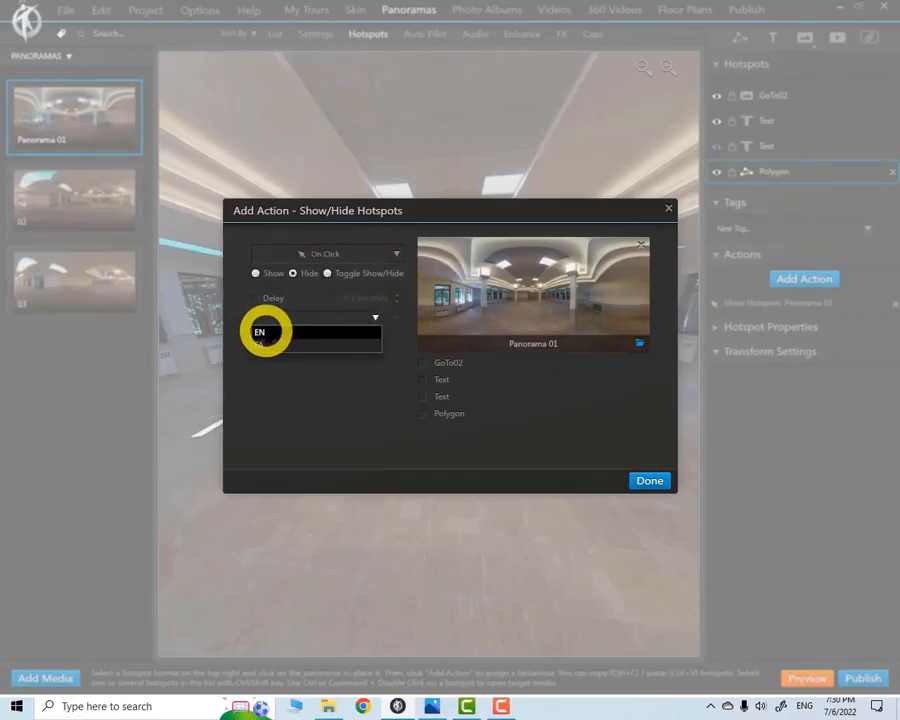
click(260, 332)
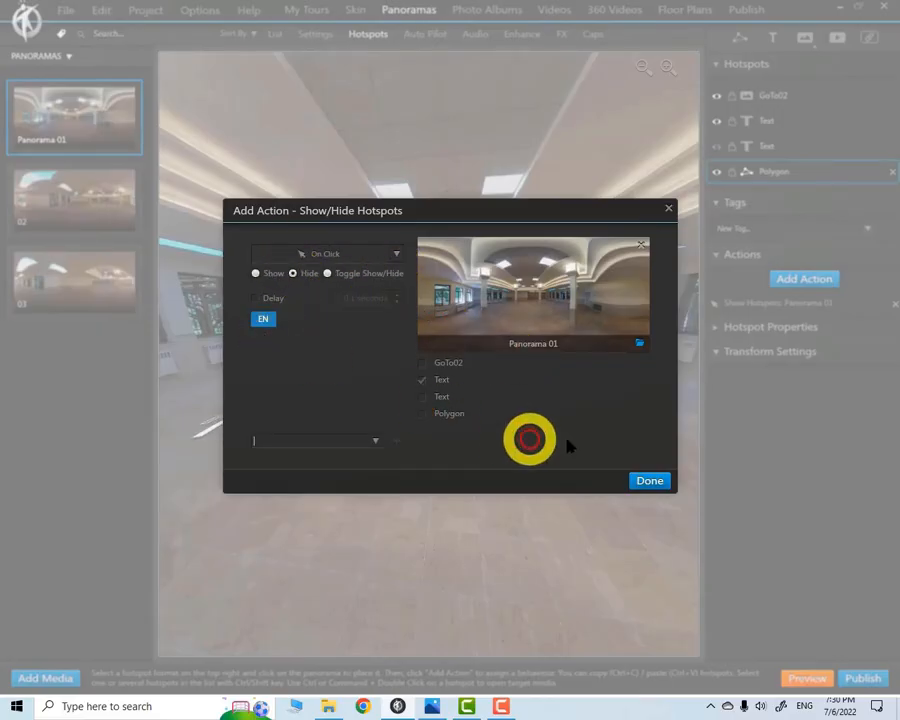
click(650, 481)
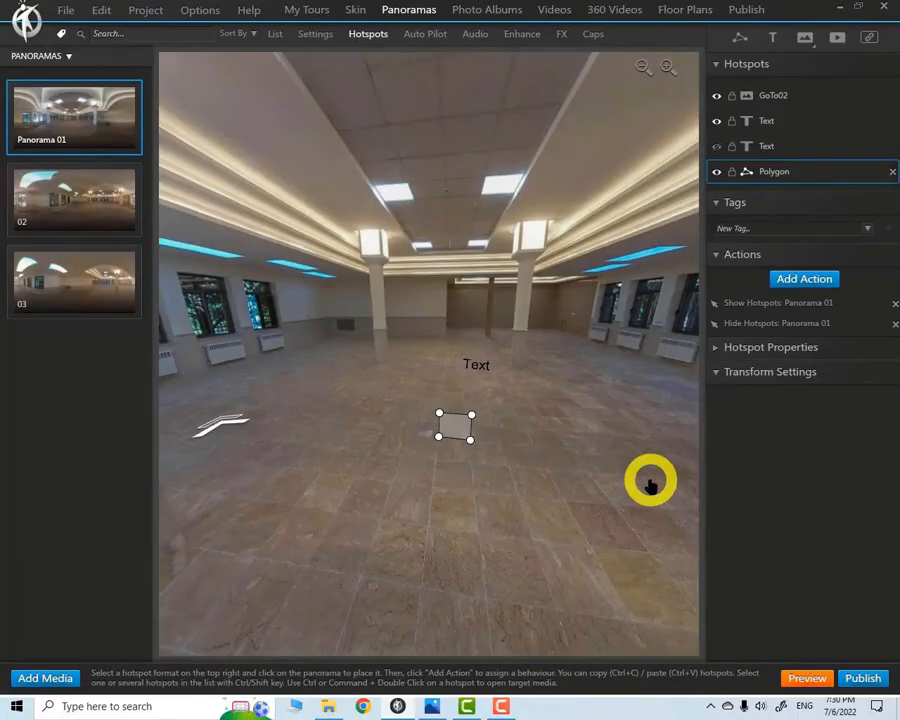
- Preview the tour and test the polygon hotspot's switch from the English to the Persian text
click(805, 678)
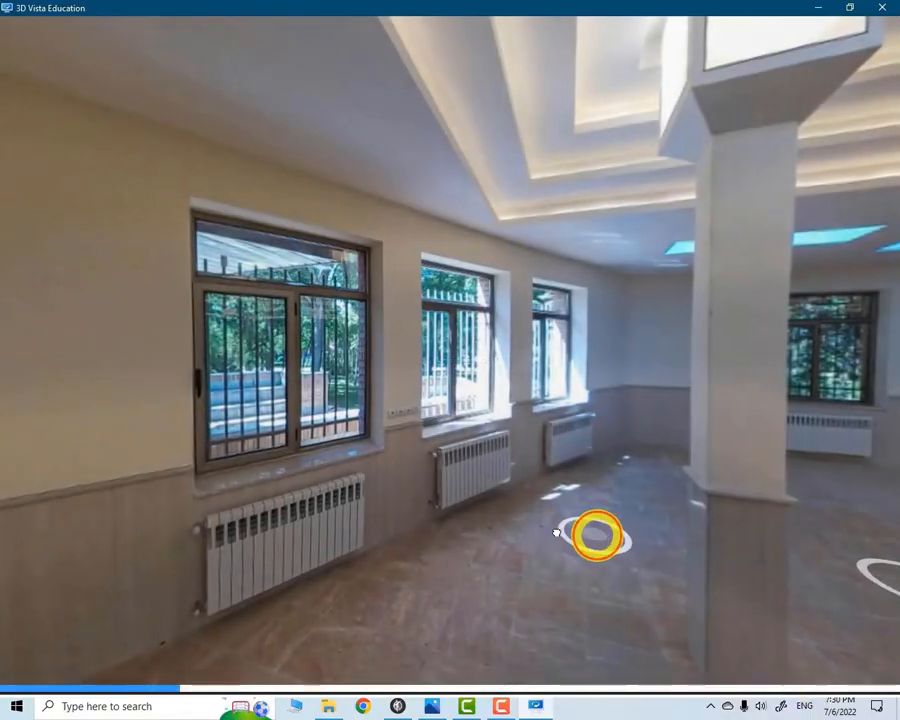
click(597, 537)
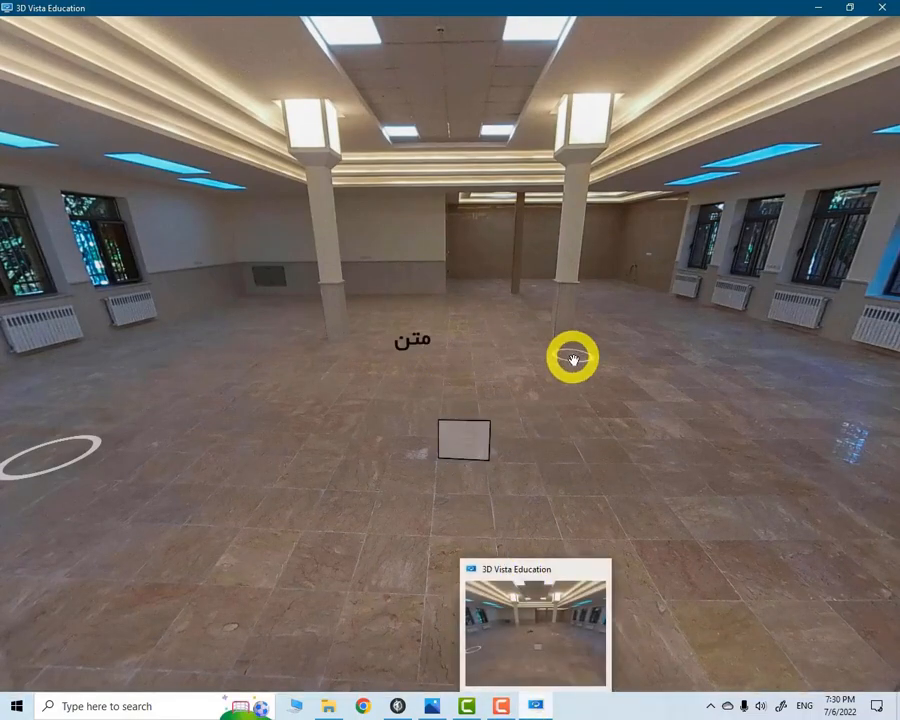
- Close the tour preview and collapse the Tags and Actions sections for the hidden Text hotspot
click(878, 12)
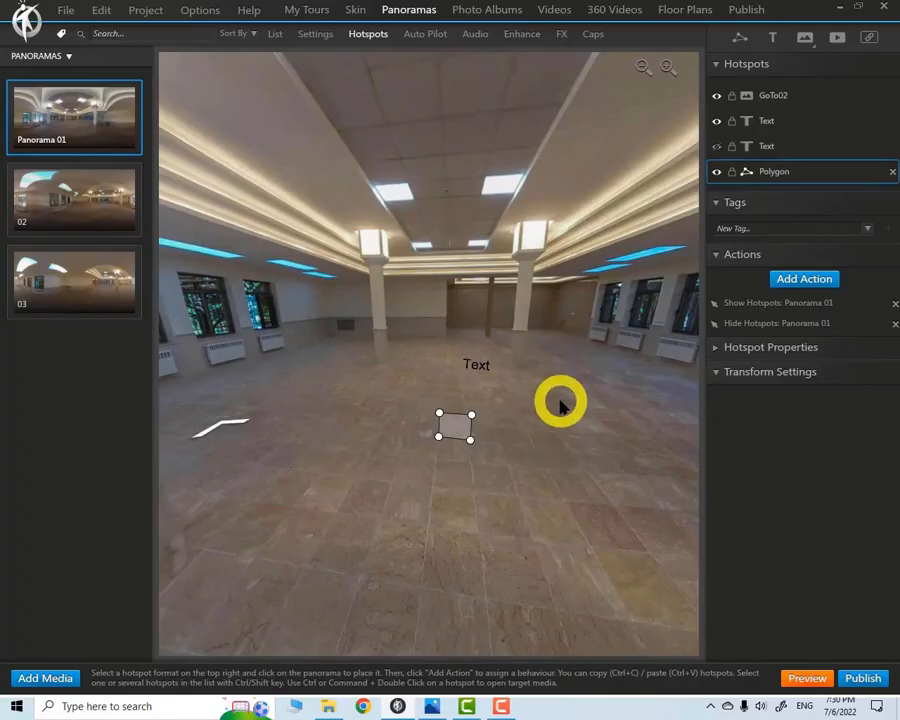
drag(565, 422, 562, 335)
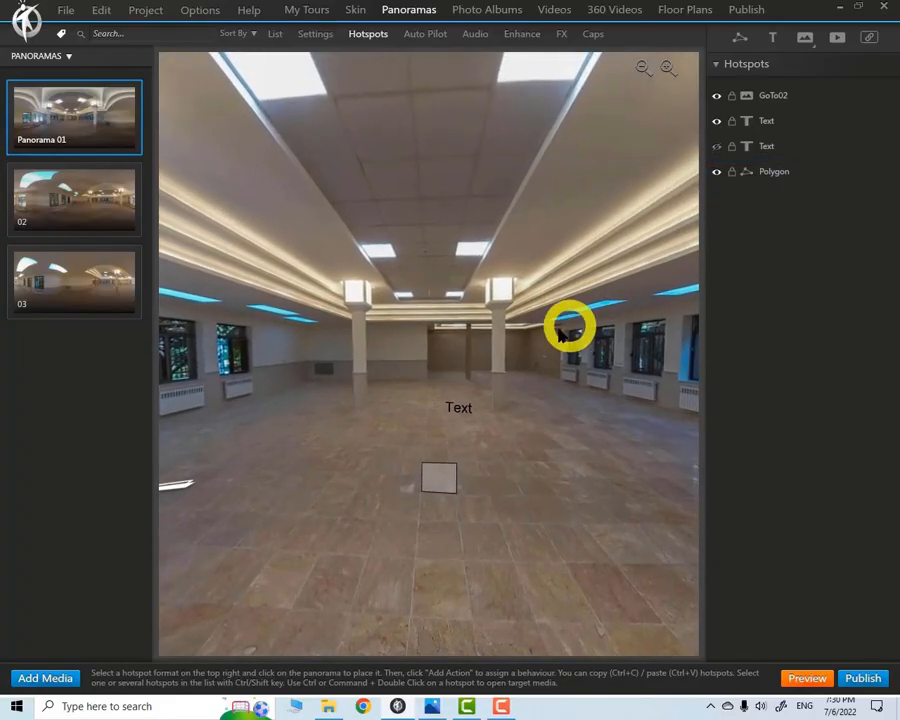
drag(607, 297, 594, 306)
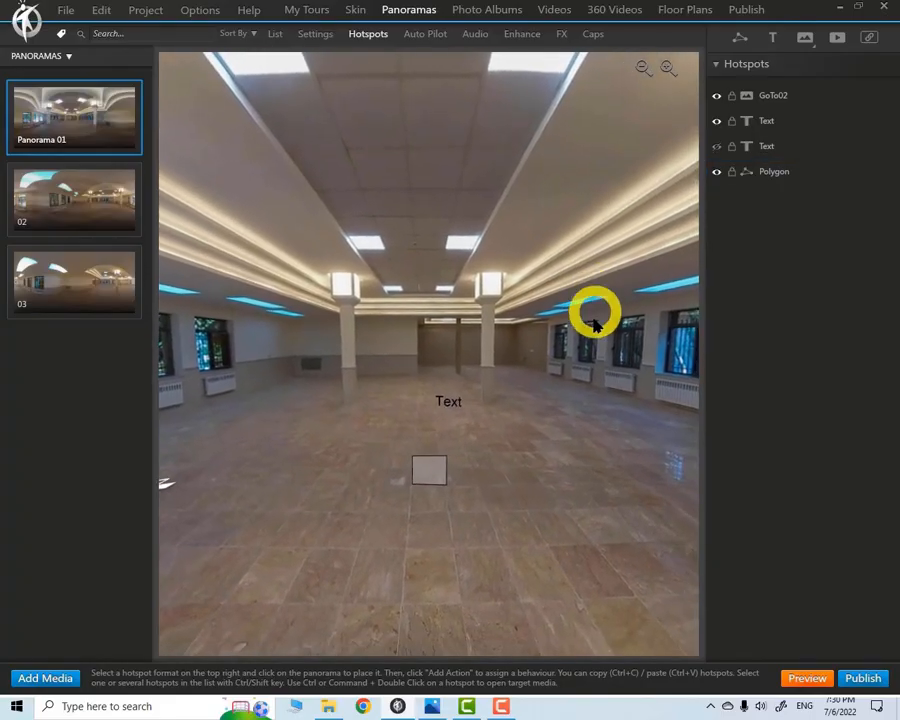
click(763, 146)
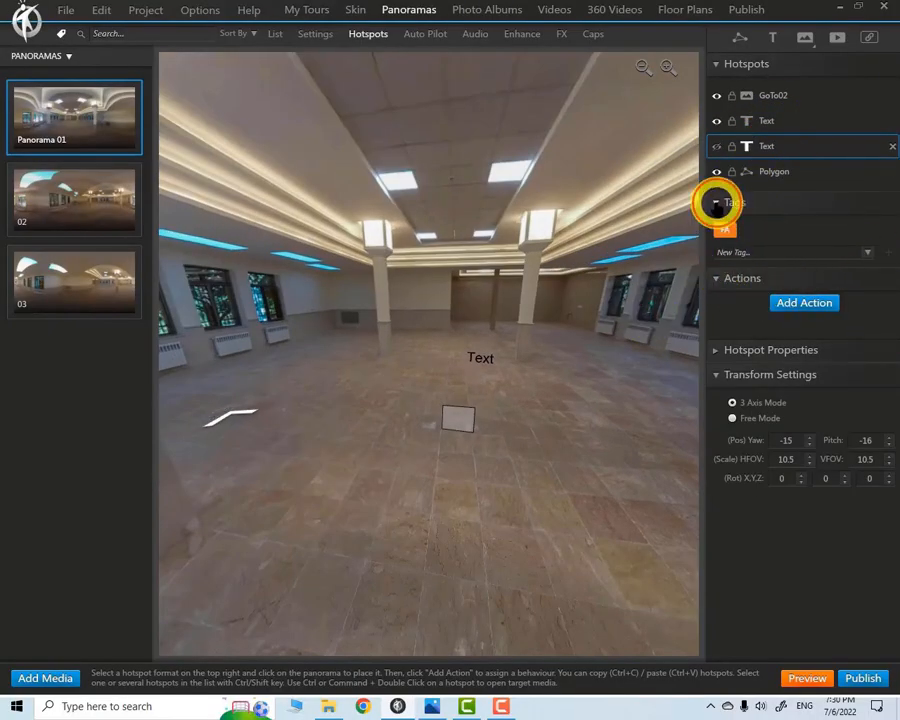
click(716, 203)
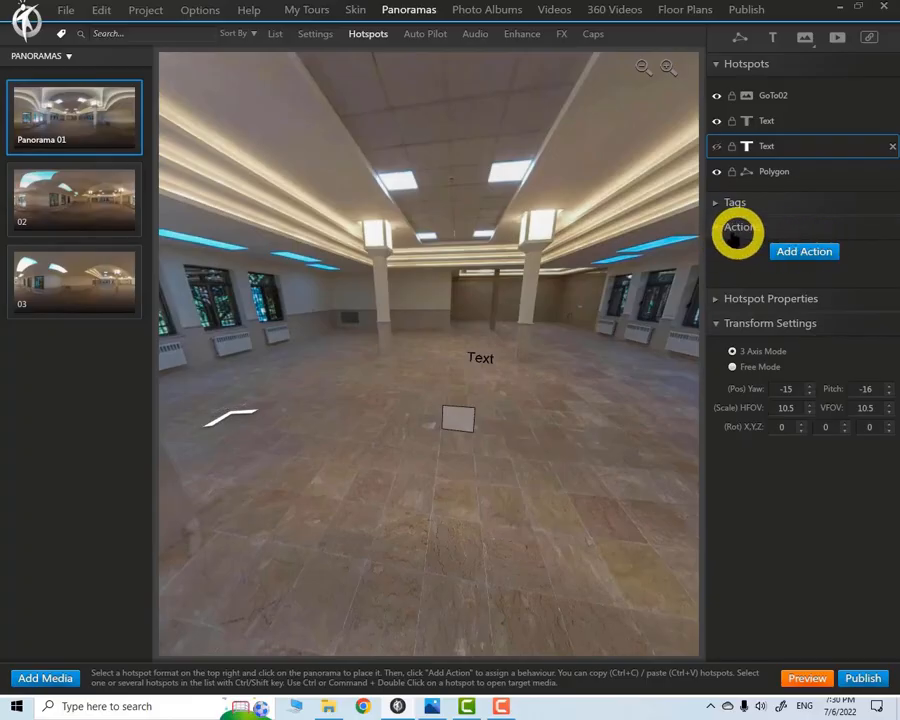
click(714, 228)
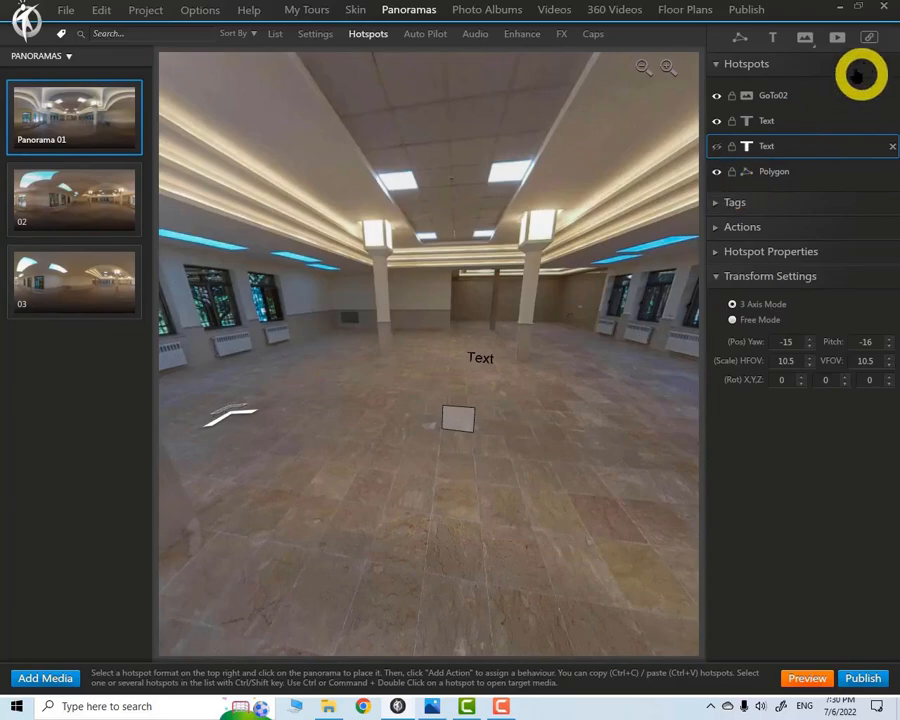
- Add the fish eyes 3-1 image from the desktop folder as a new library element and place it as a hotspot on the nearest window
drag(336, 334, 384, 428)
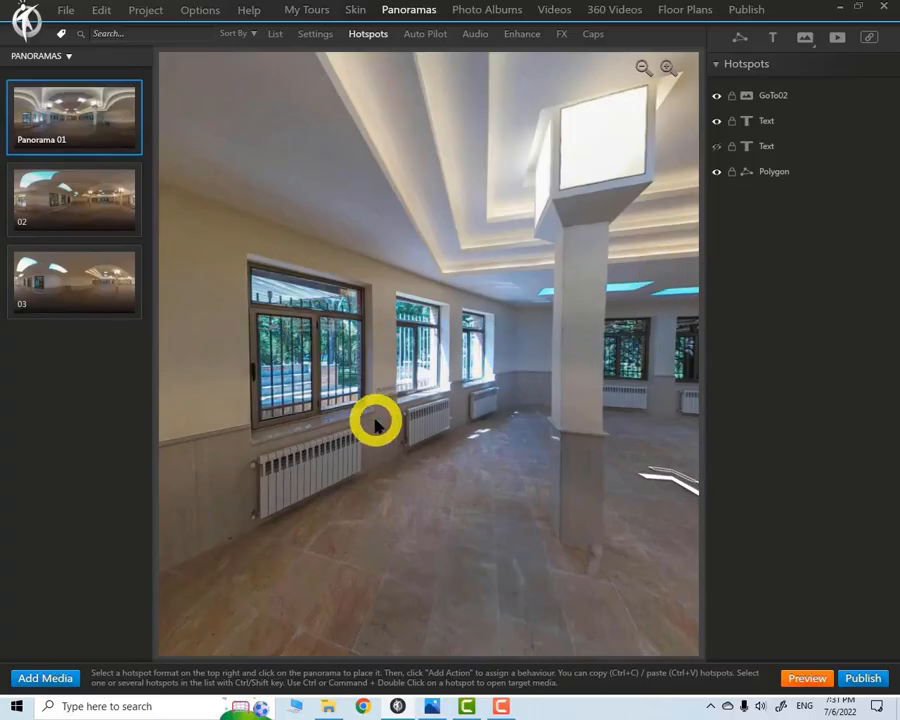
drag(374, 418, 416, 388)
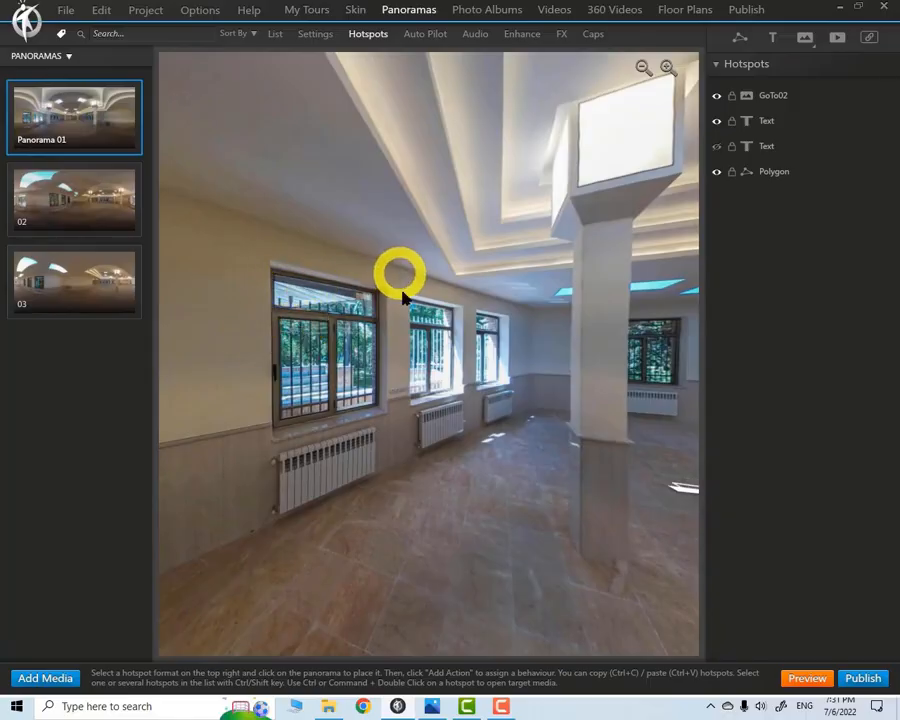
click(806, 38)
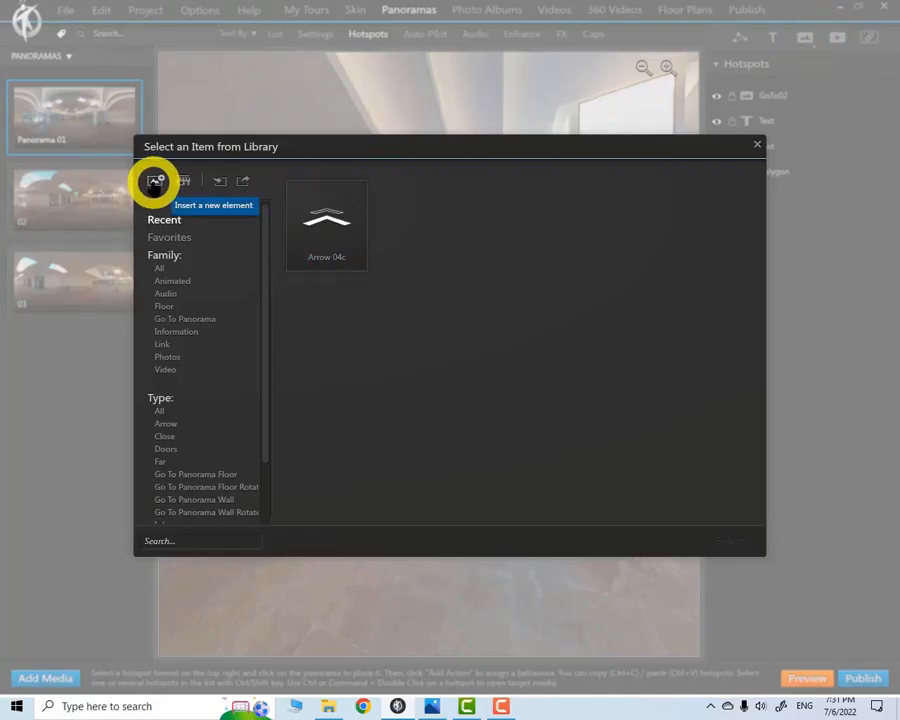
click(155, 182)
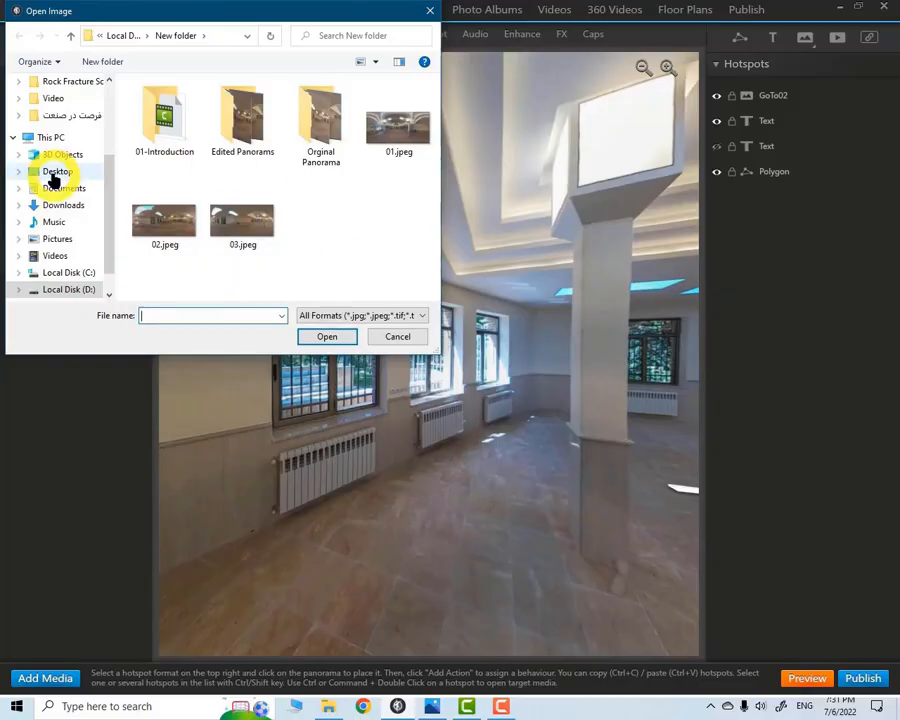
click(56, 172)
double_click(201, 230)
double_click(330, 86)
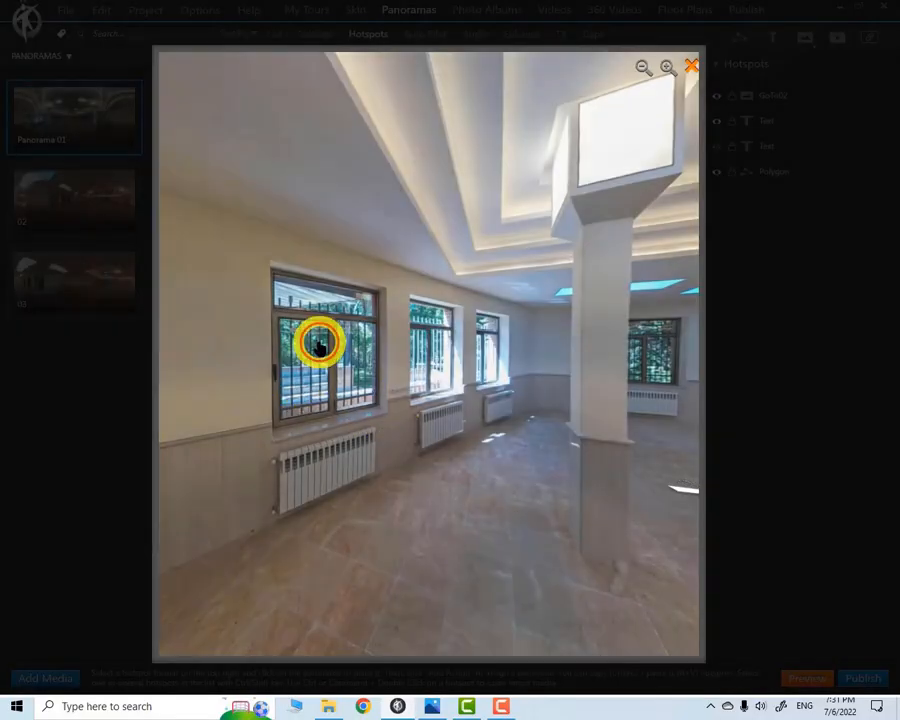
click(317, 341)
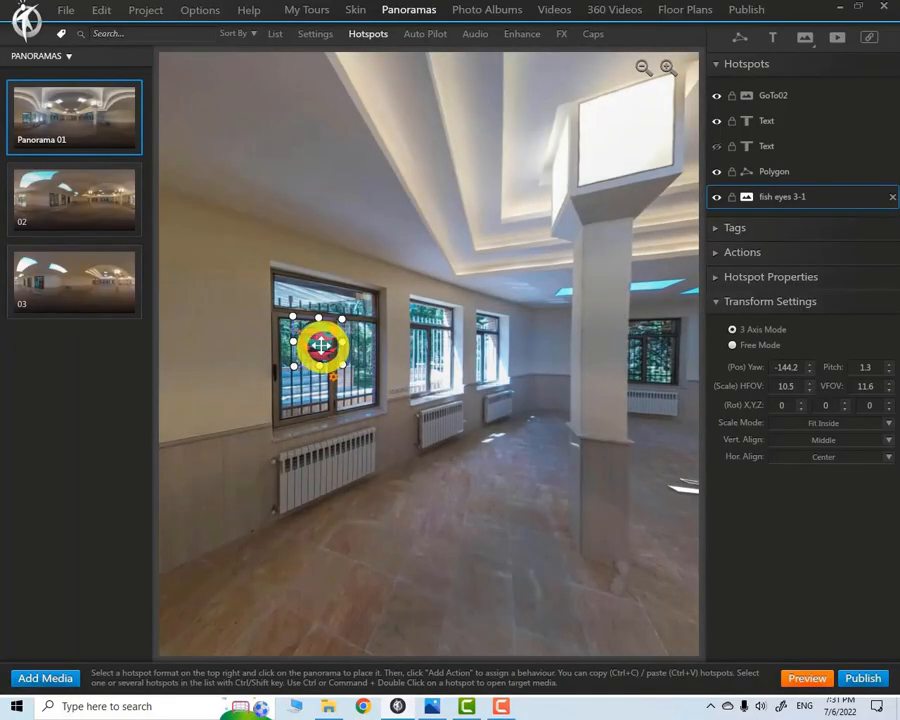
- Move the fish eyes 3-1 image onto the column's illuminated box and resize it to about 15.2 HFOV by 15.6 VFOV
drag(321, 345, 473, 354)
drag(540, 277, 521, 239)
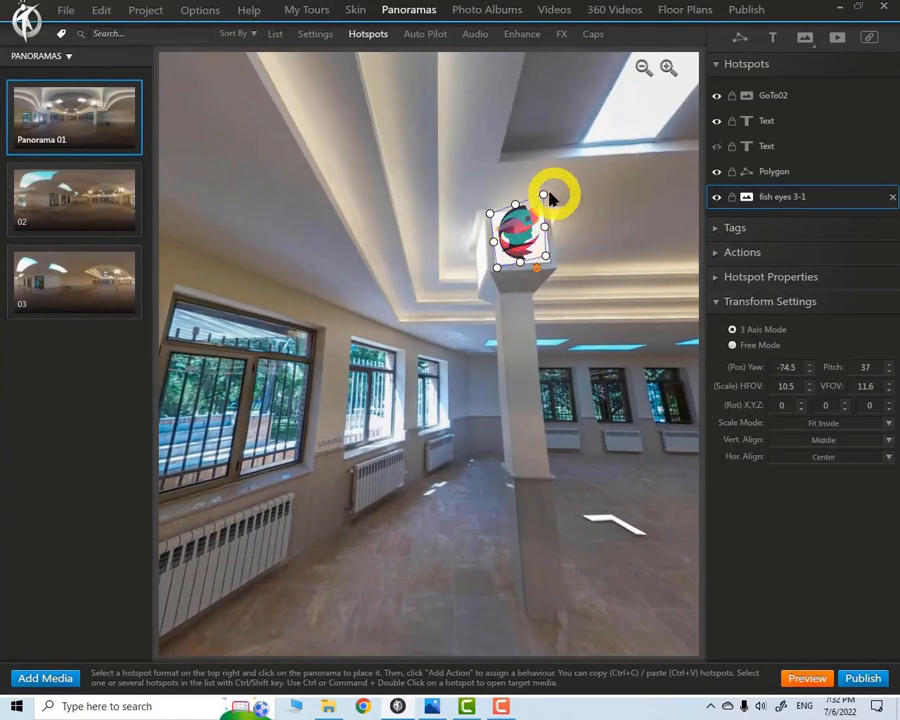
drag(545, 195, 567, 192)
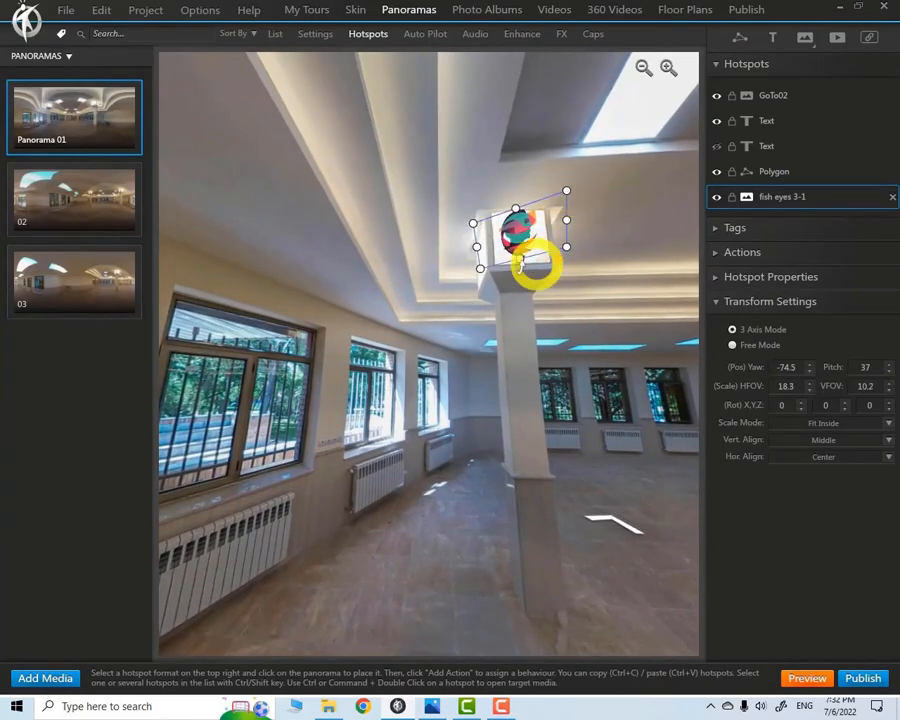
click(632, 364)
drag(632, 364, 522, 281)
click(488, 161)
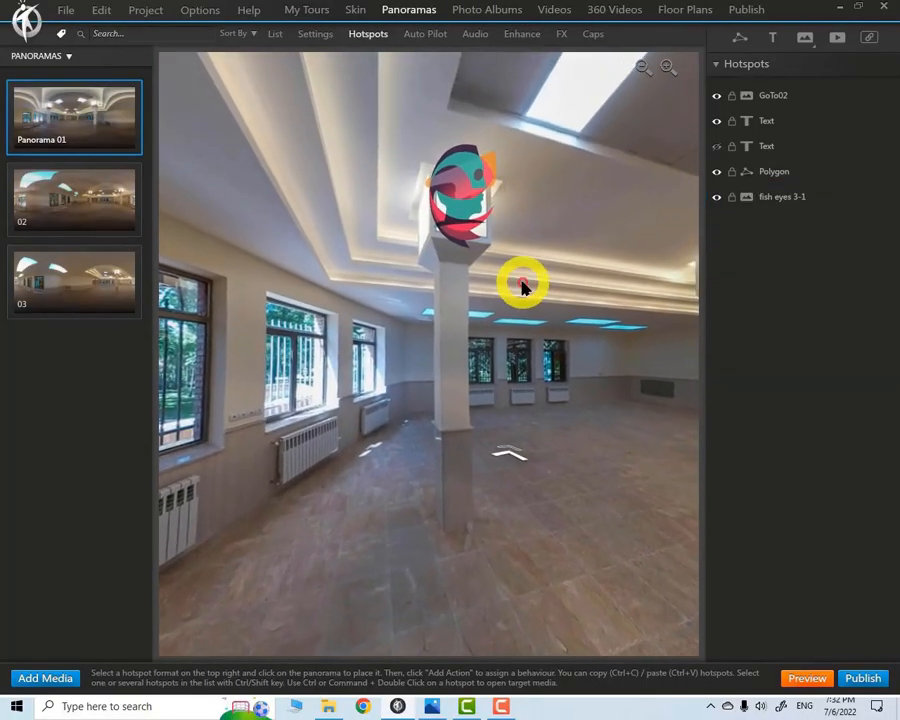
click(468, 190)
drag(511, 131, 498, 148)
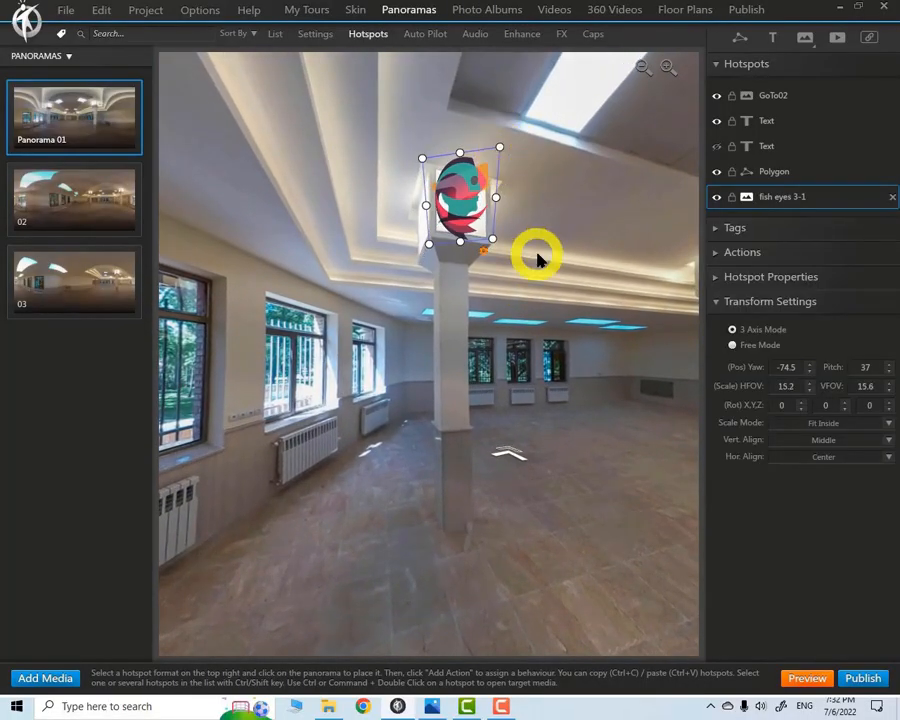
drag(536, 254, 540, 262)
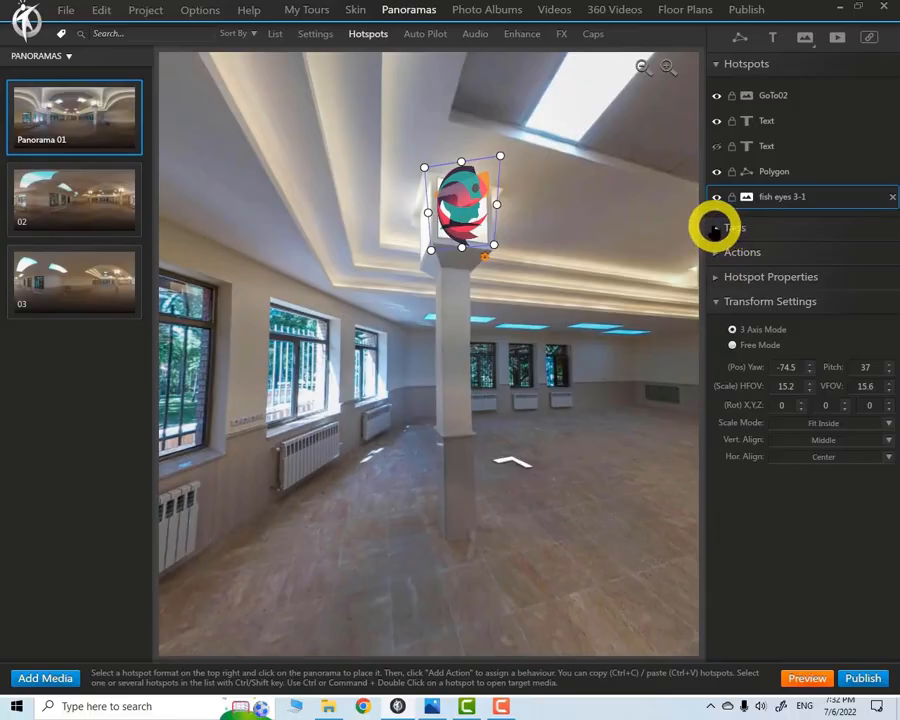
- Review the image's hotspot properties and enlarge the image to about 37 HFOV by 23.9 VFOV
click(718, 277)
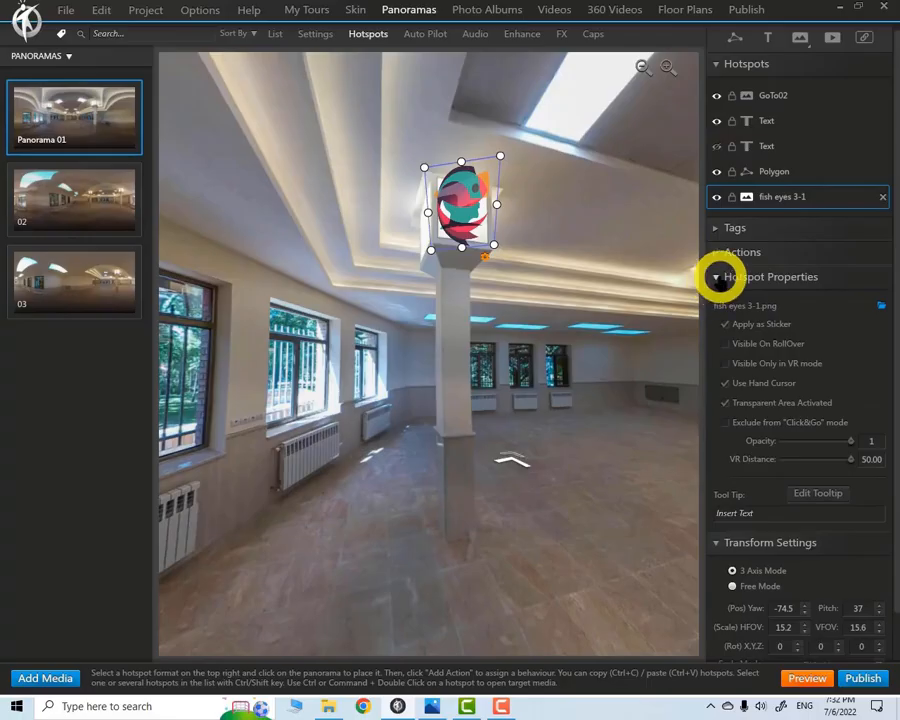
click(718, 278)
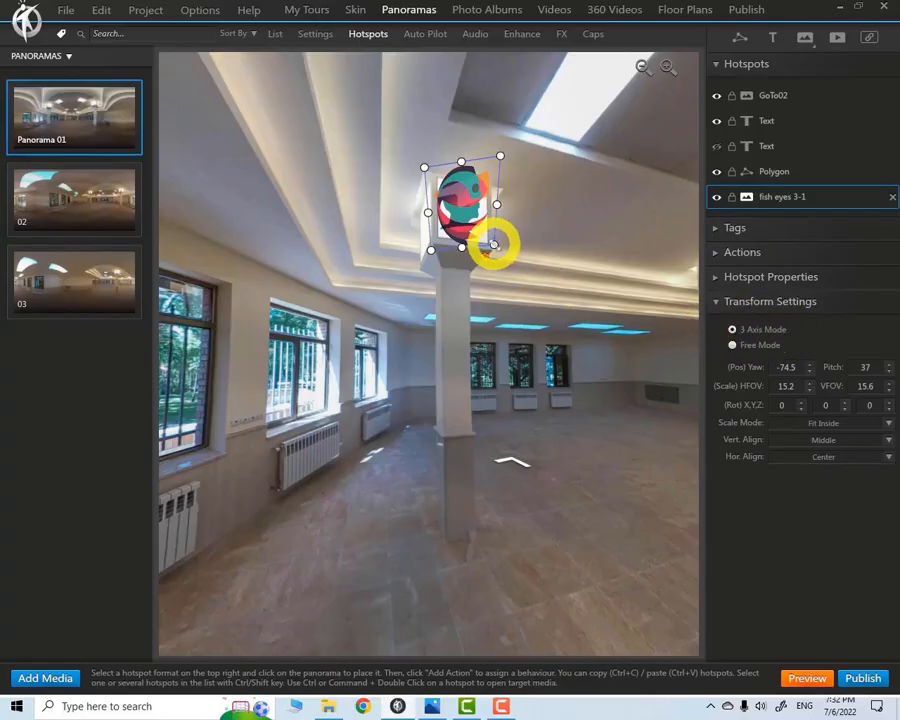
drag(493, 244, 541, 260)
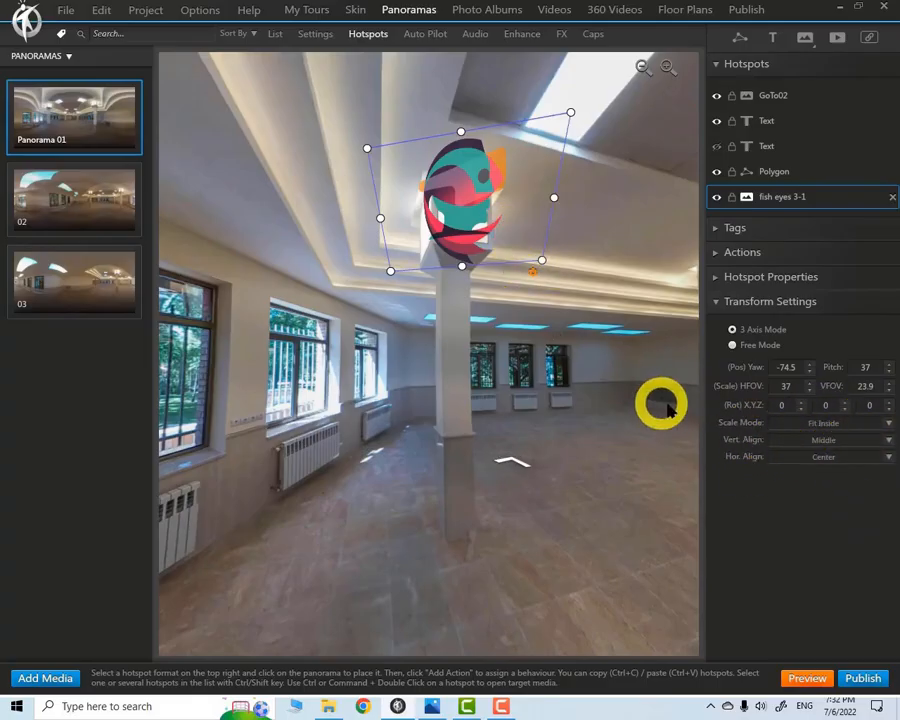
- Switch the image to Free Mode and fit its four corners to the front face of the column's illuminated box
click(733, 345)
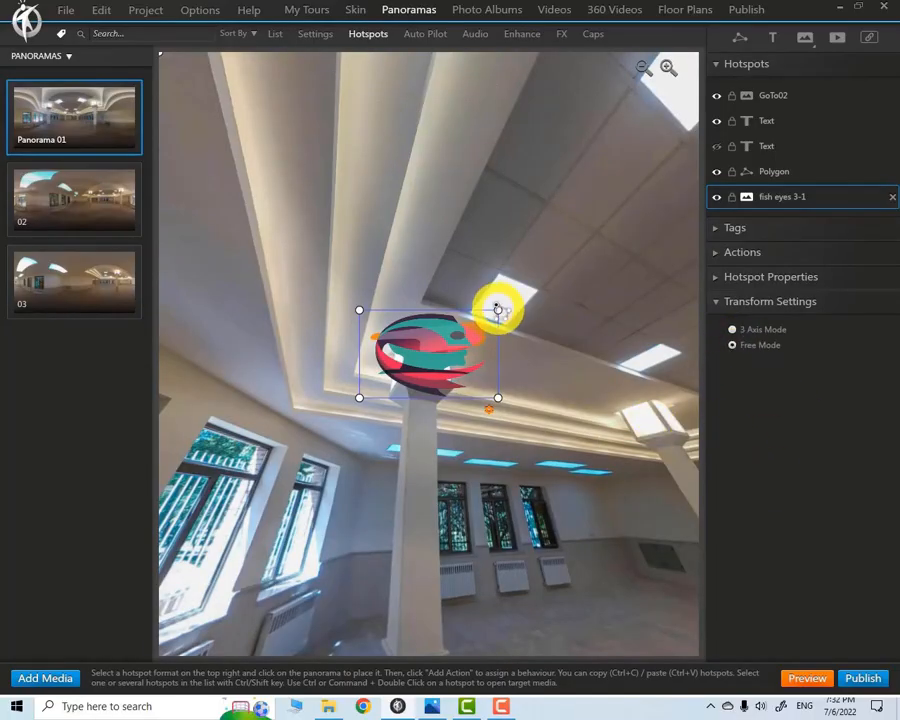
drag(497, 311, 450, 343)
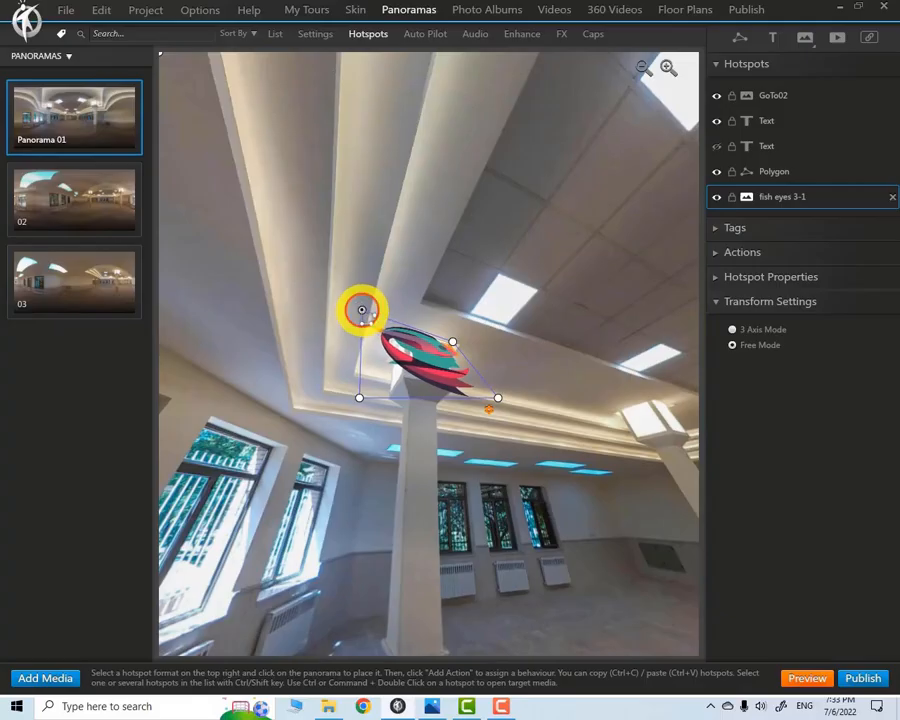
drag(362, 310, 414, 335)
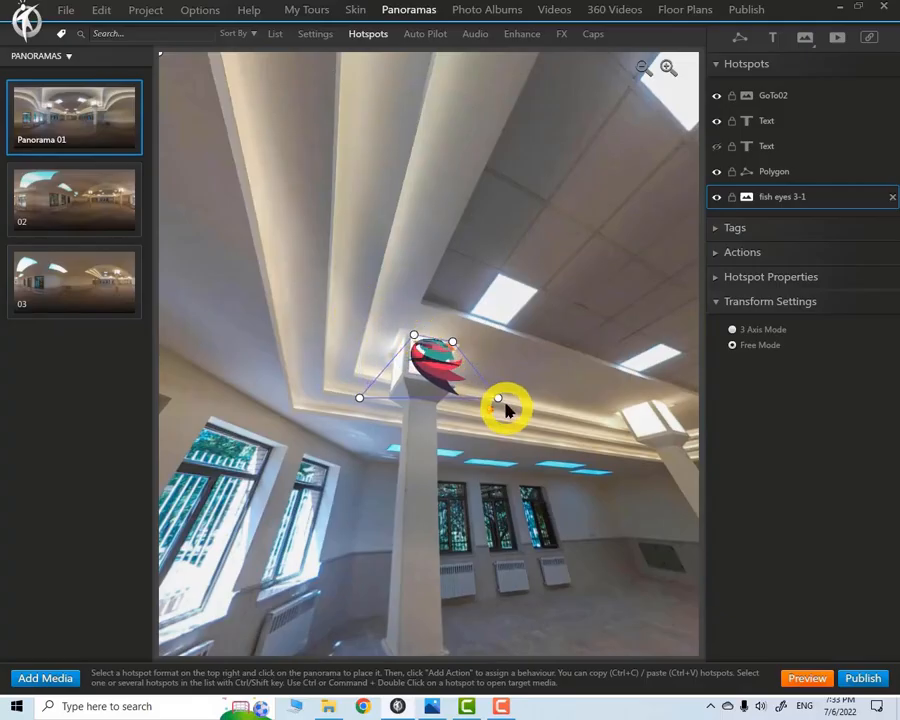
drag(497, 399, 455, 386)
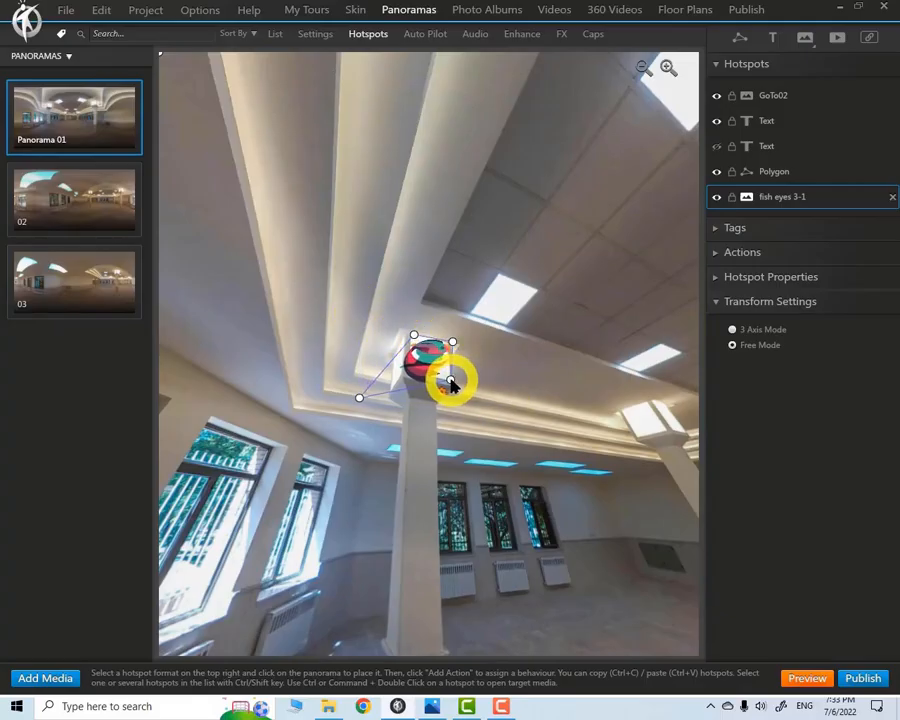
scroll(432, 368, up, 5)
drag(244, 468, 371, 406)
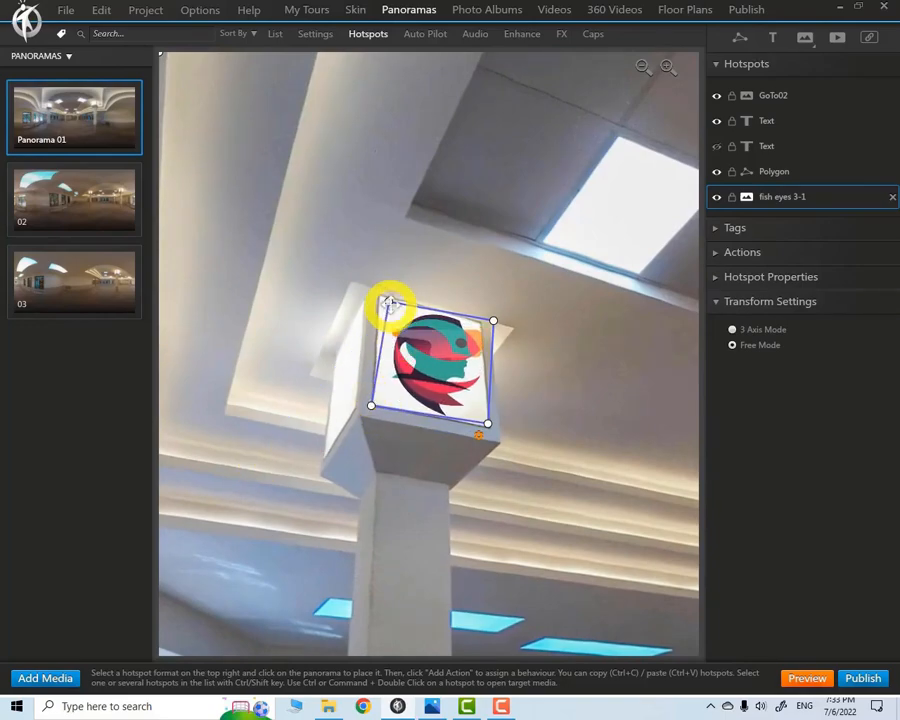
drag(389, 302, 377, 296)
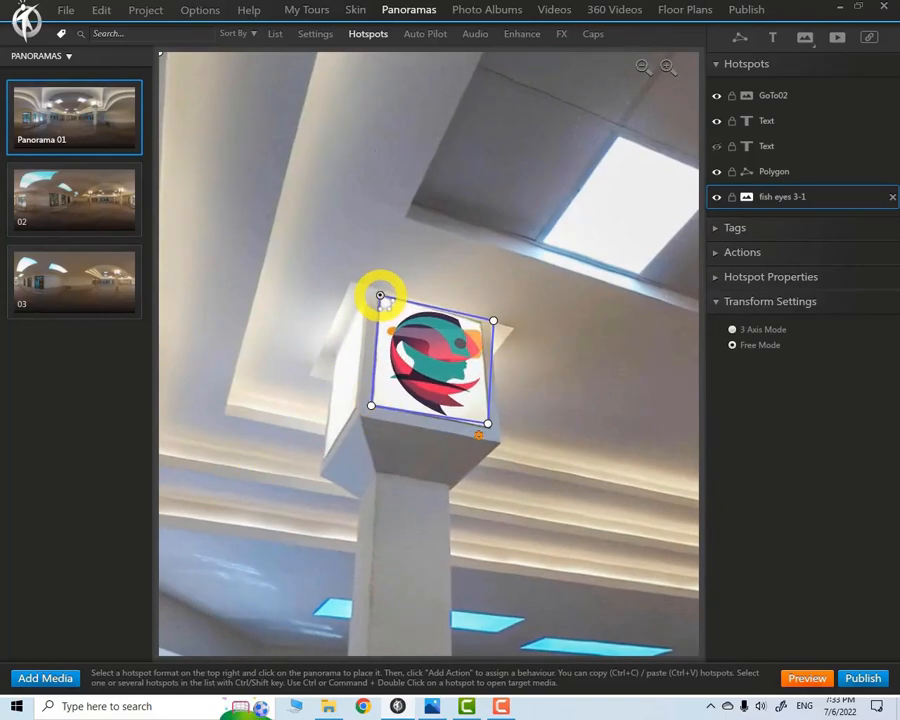
drag(493, 320, 485, 323)
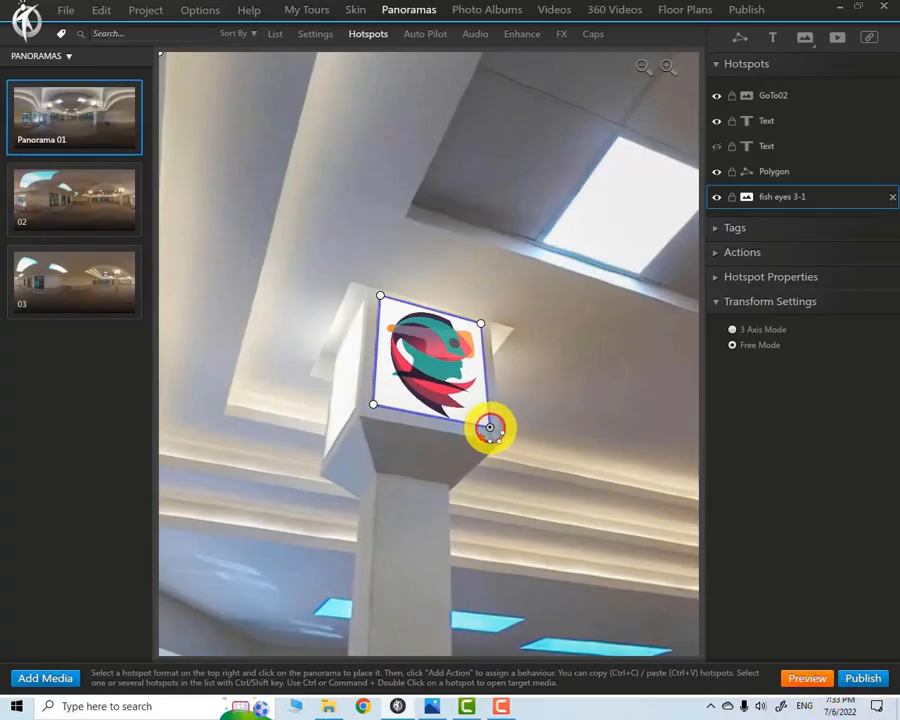
- Preview the tour and check how the fish eyes 3-1 image sits on the column's illuminated box
click(808, 679)
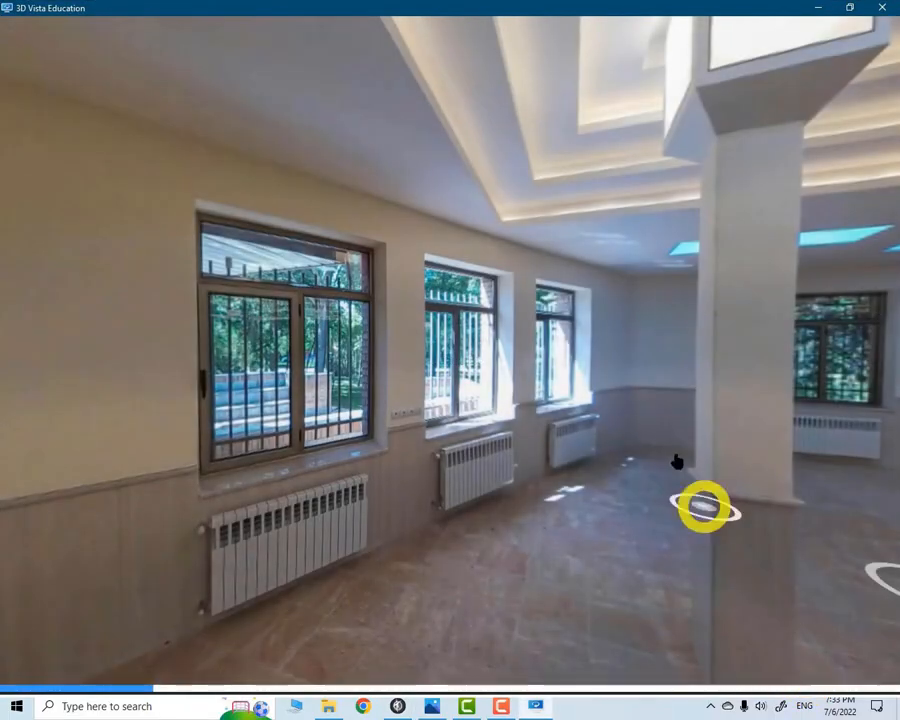
drag(672, 396, 472, 446)
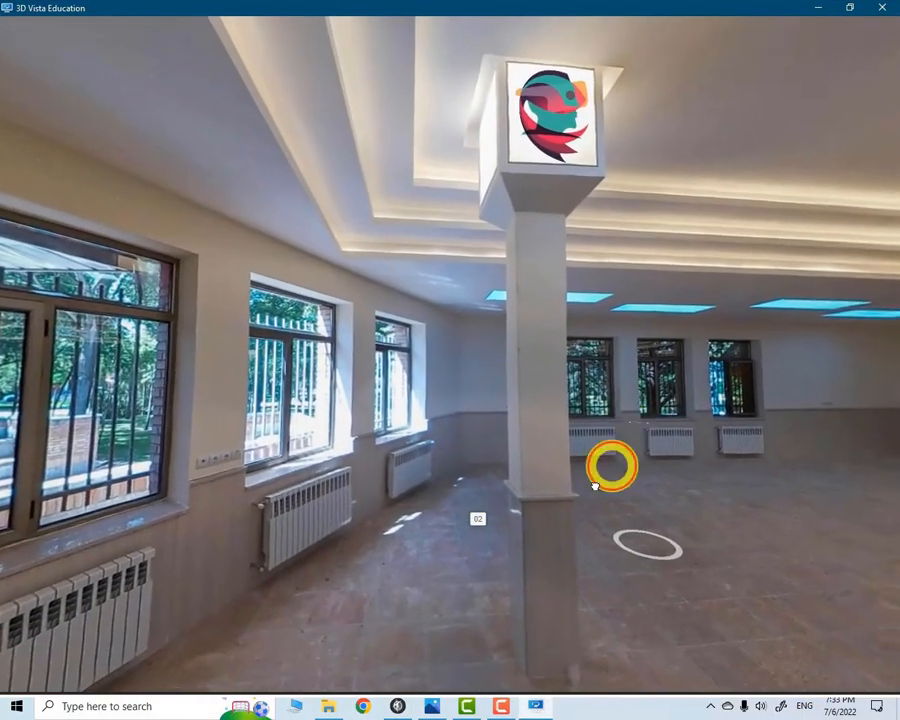
drag(608, 468, 622, 463)
drag(698, 453, 669, 394)
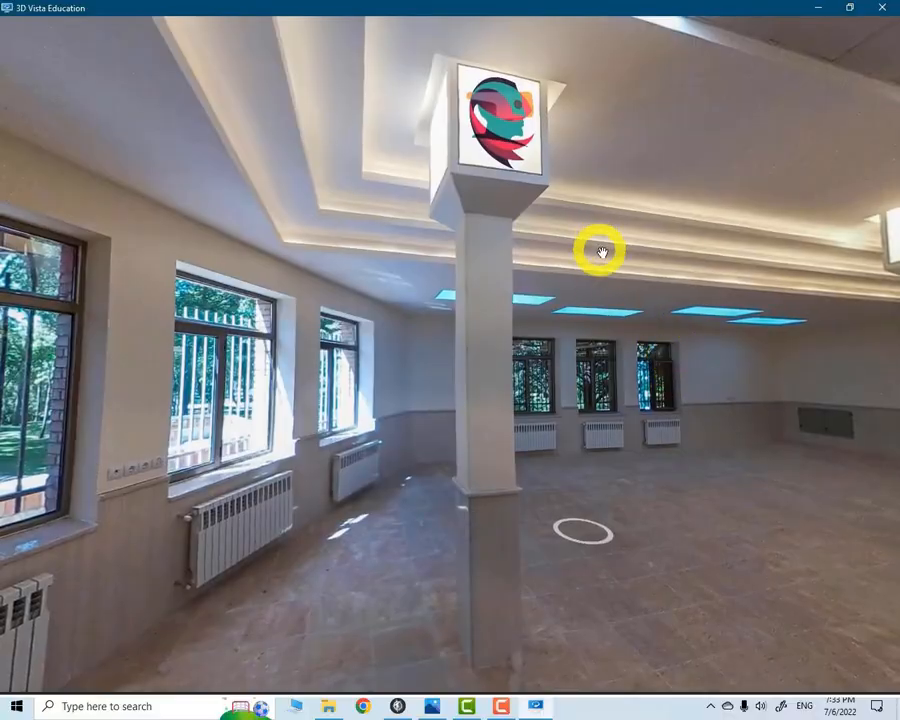
drag(662, 246, 293, 386)
drag(390, 432, 424, 411)
click(527, 550)
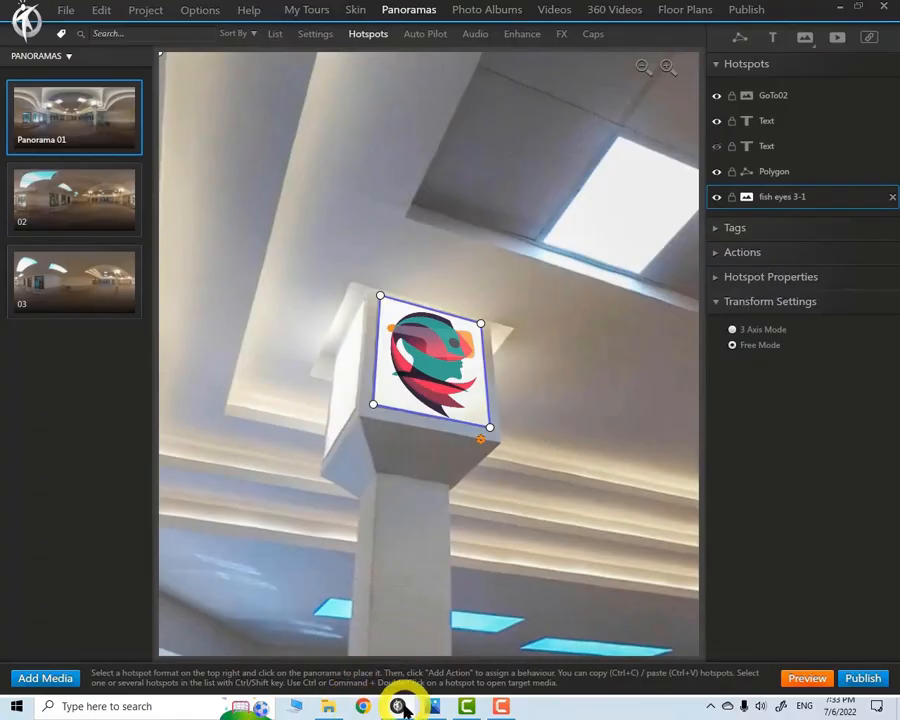
- Change the polygon hotspot's Show Hotspots action to Toggle Show/Hide, keeping it triggered on click
drag(590, 495, 483, 262)
click(438, 532)
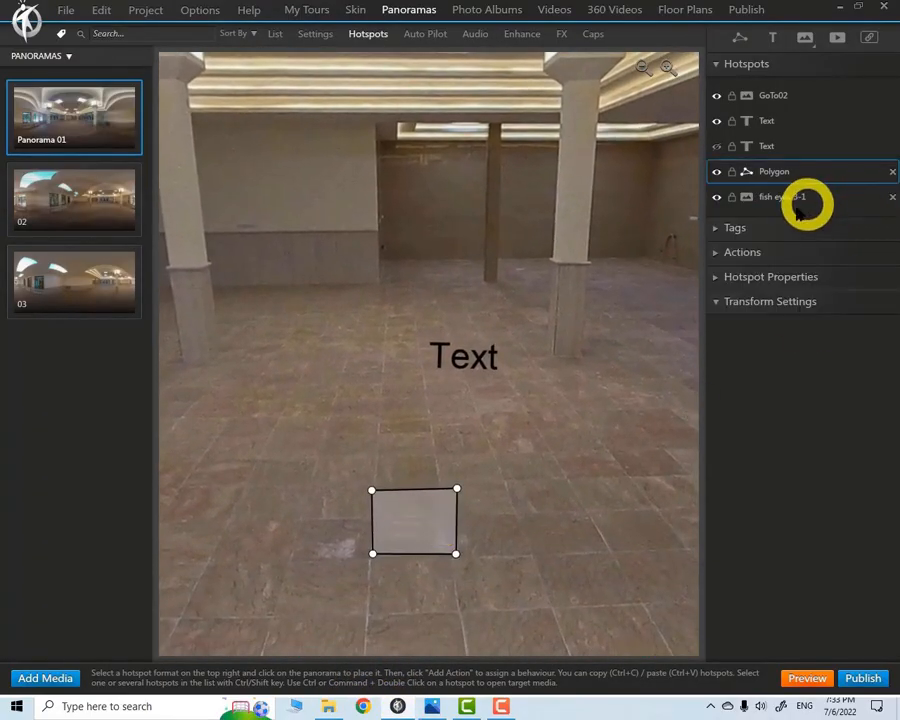
click(707, 250)
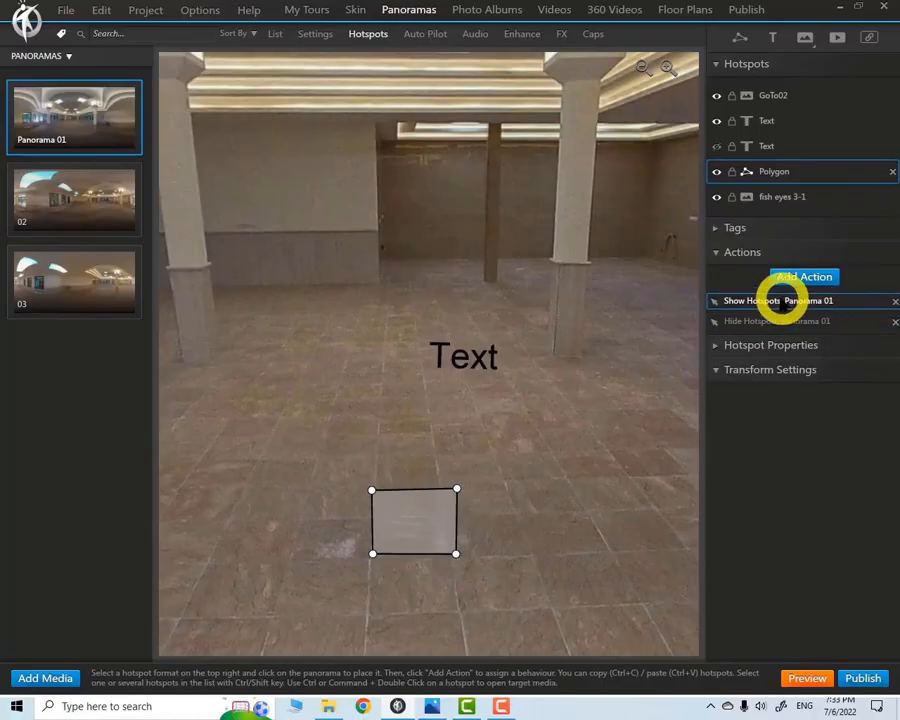
double_click(779, 300)
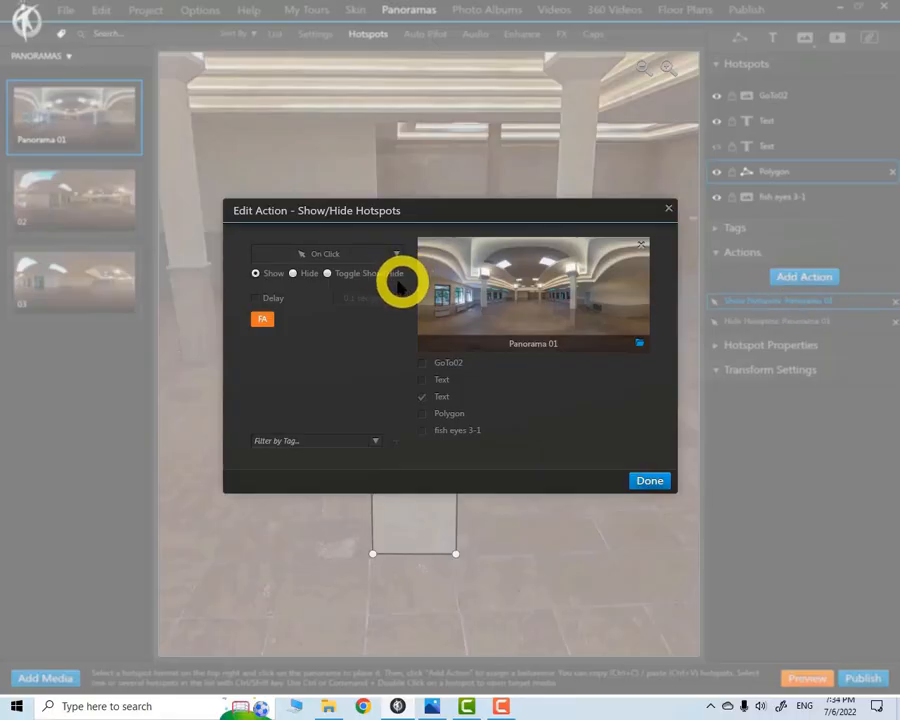
click(396, 252)
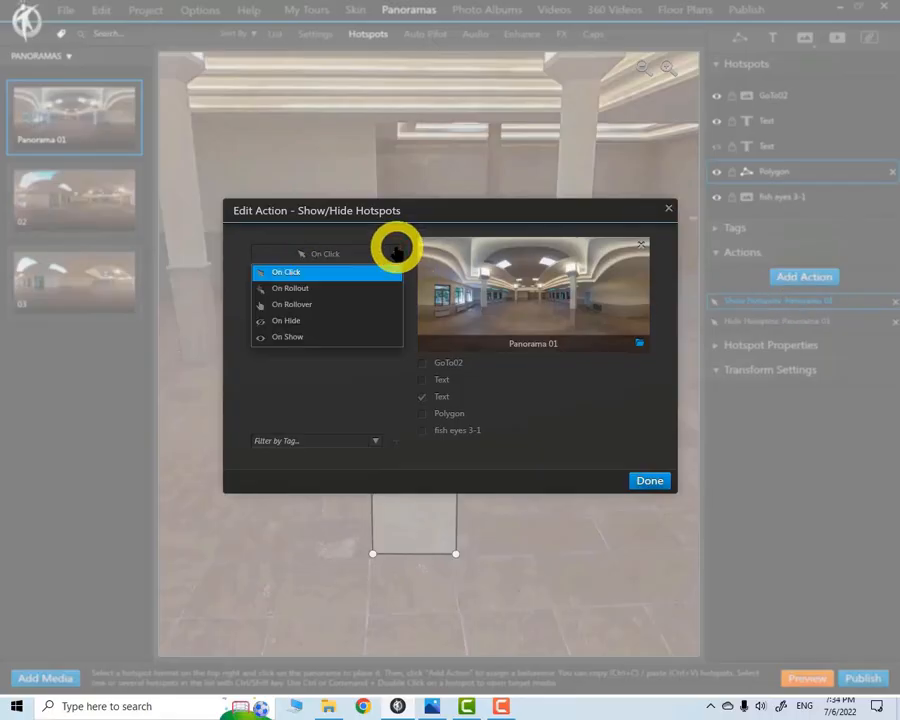
click(396, 252)
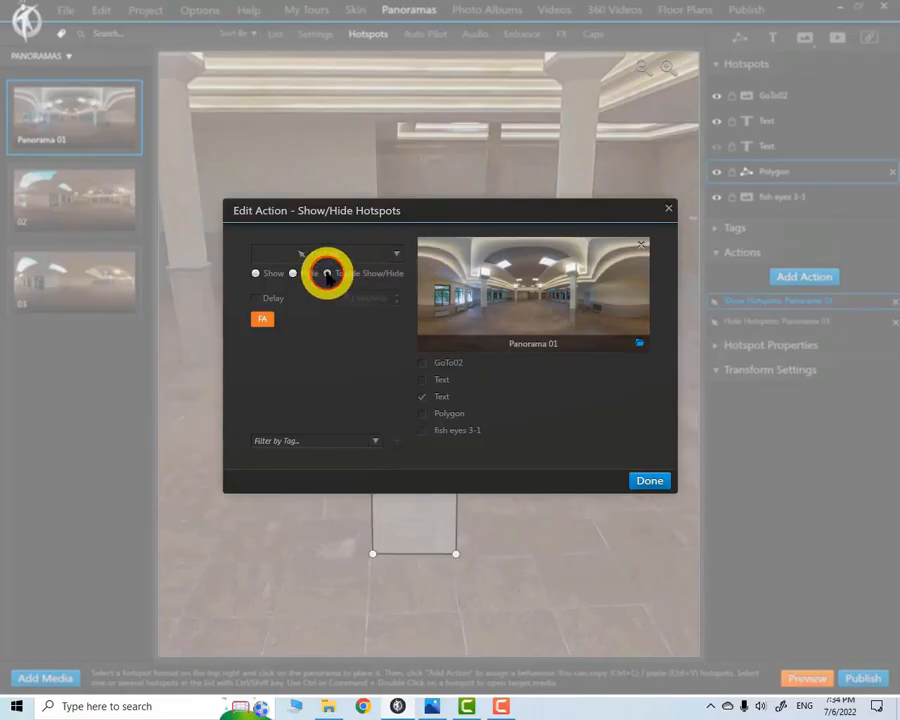
click(327, 274)
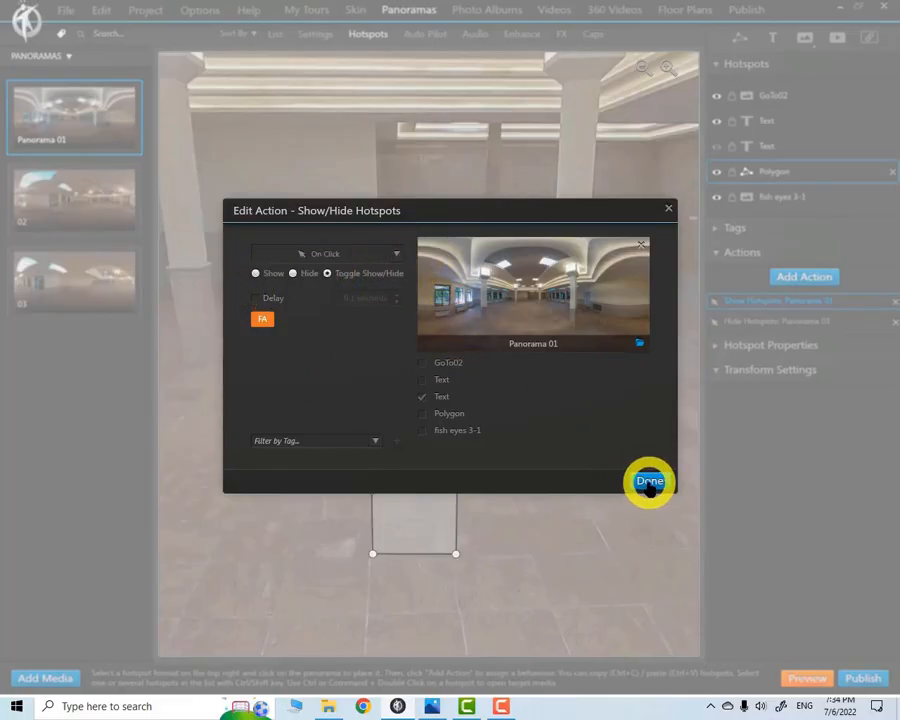
click(650, 481)
- Change the polygon hotspot's Hide Hotspots action to Toggle Show/Hide as well
double_click(761, 318)
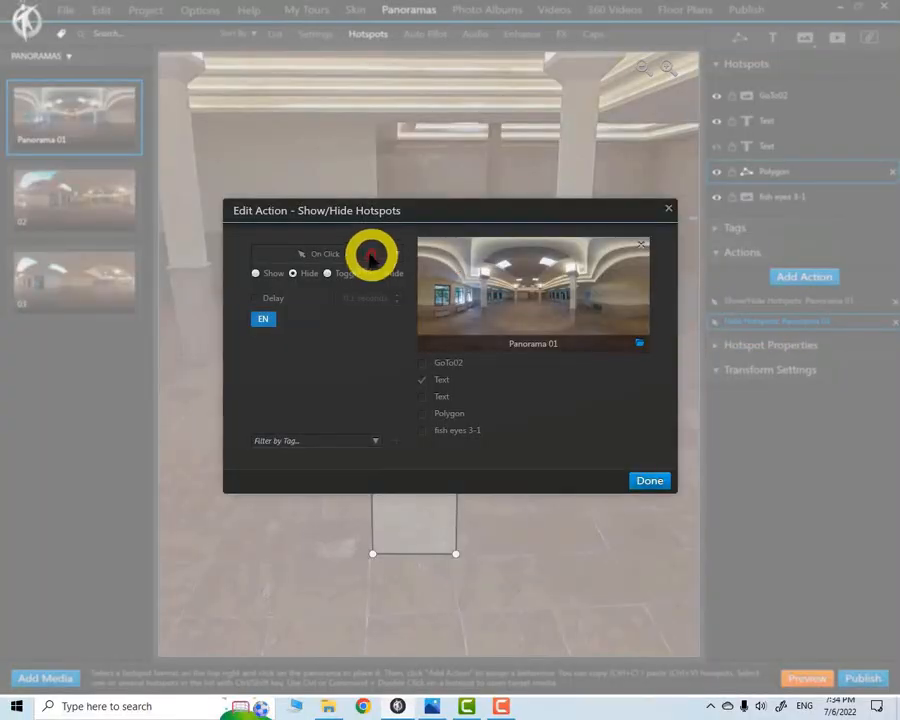
click(327, 274)
click(645, 482)
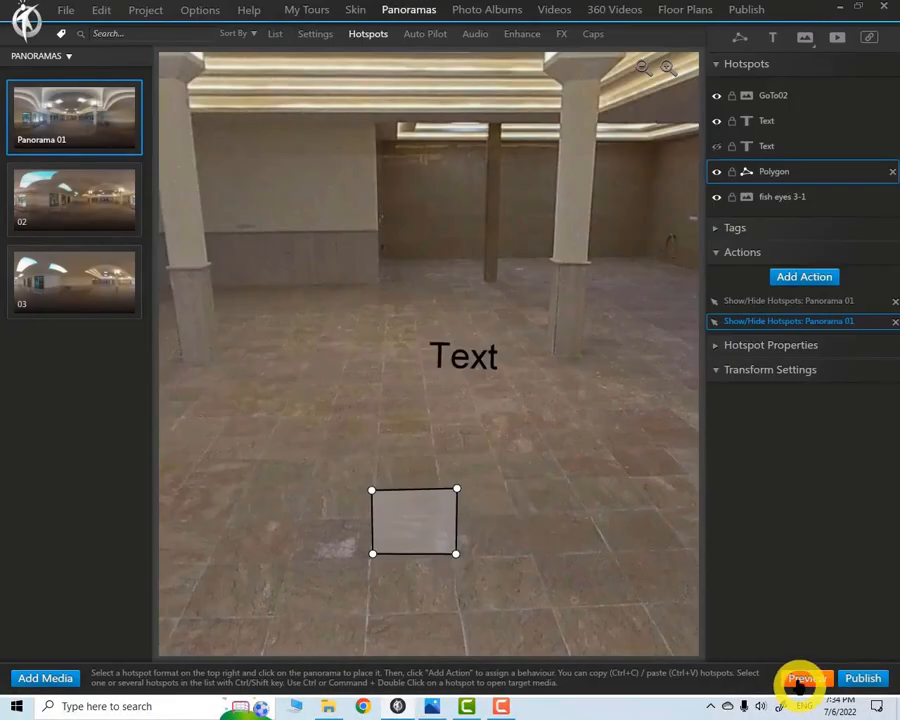
- Preview the tour and test the polygon's switching between the English and Persian texts, then close the preview
click(800, 680)
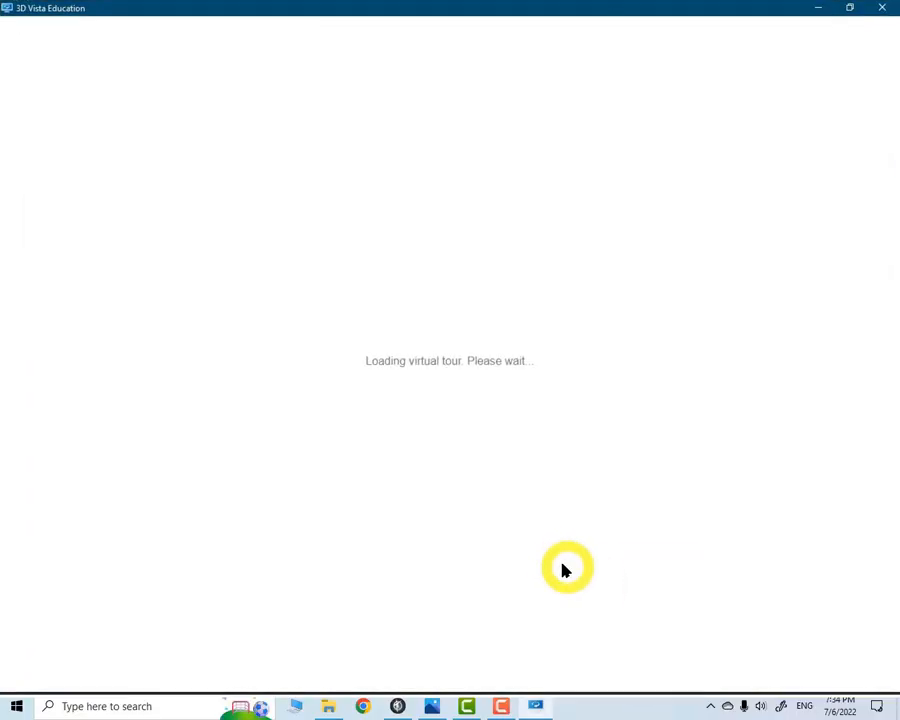
drag(638, 551, 577, 487)
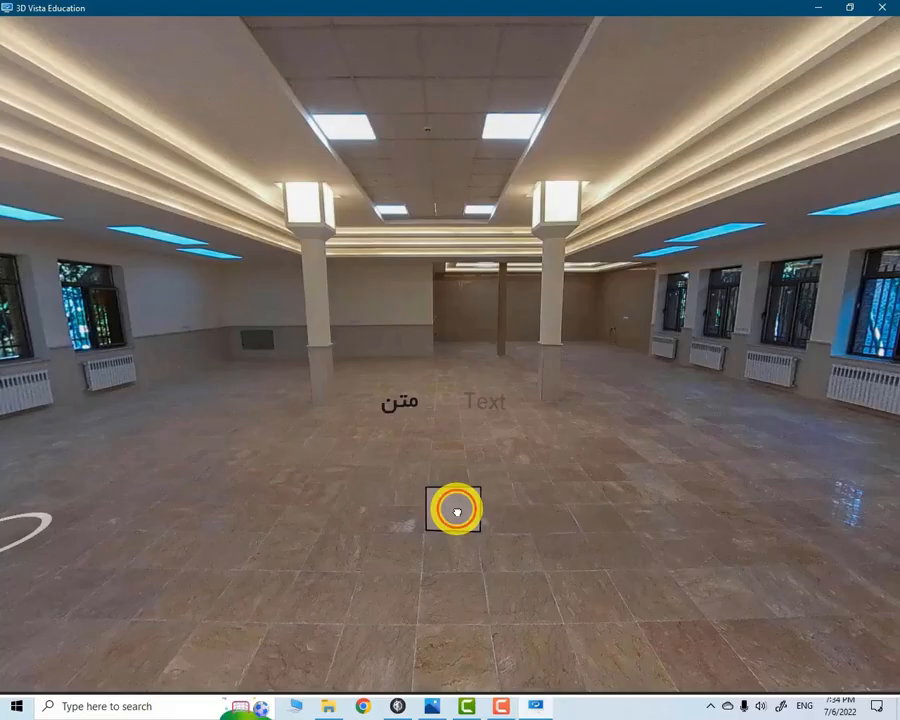
drag(655, 448, 534, 494)
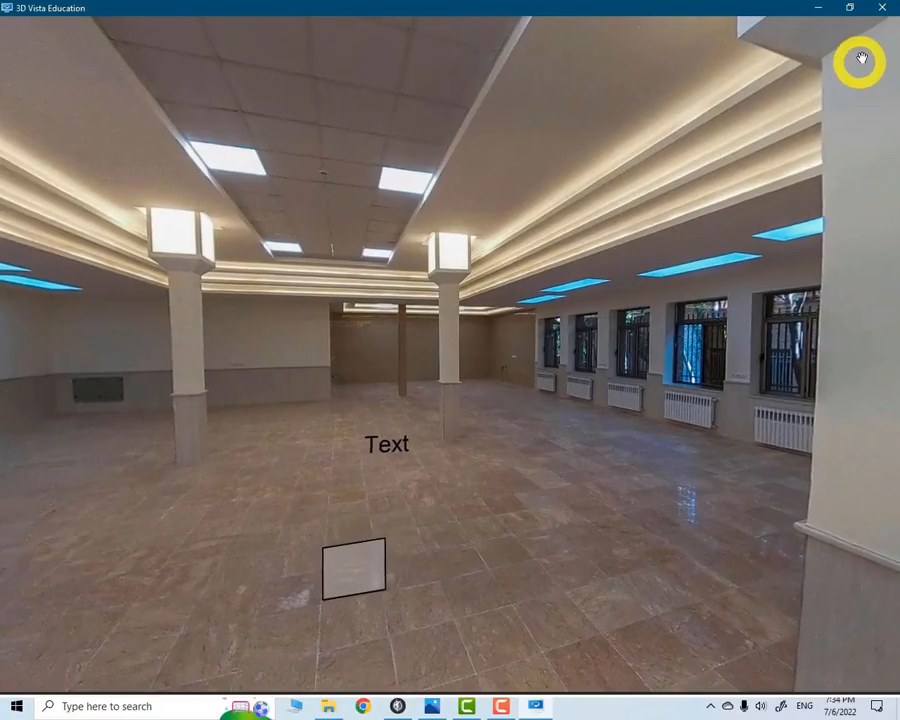
click(880, 12)
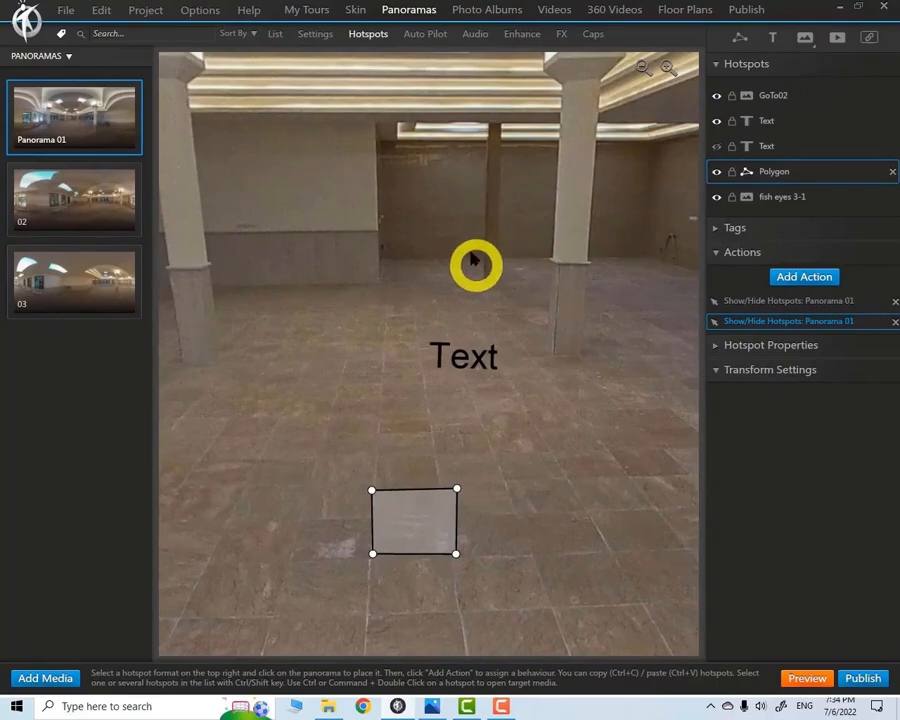
- Examine the video file formats accepted for a video hotspot and cancel the import
drag(476, 261, 510, 260)
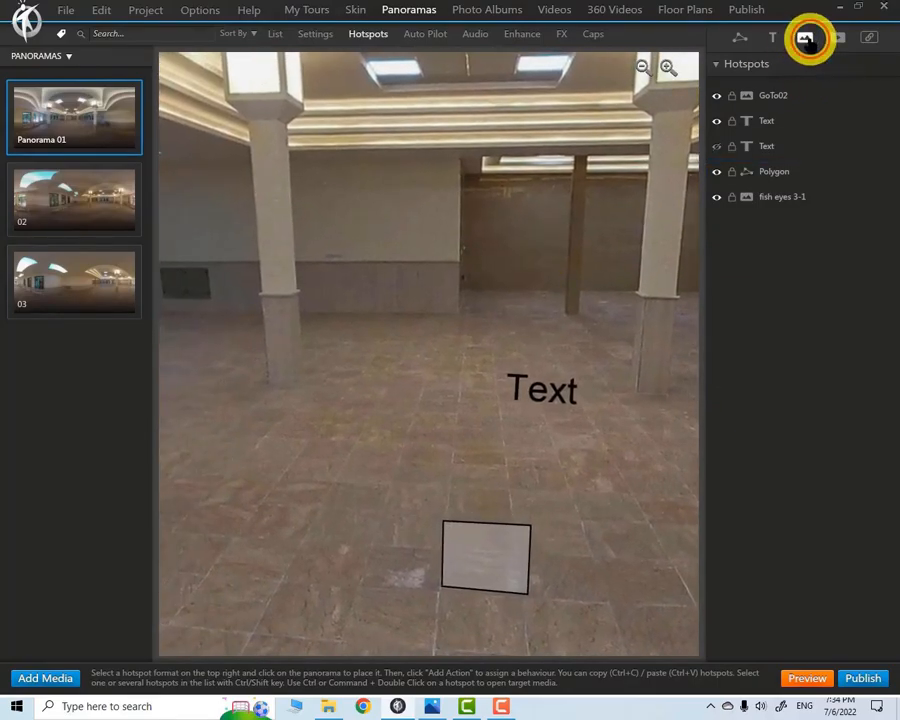
click(805, 38)
click(752, 145)
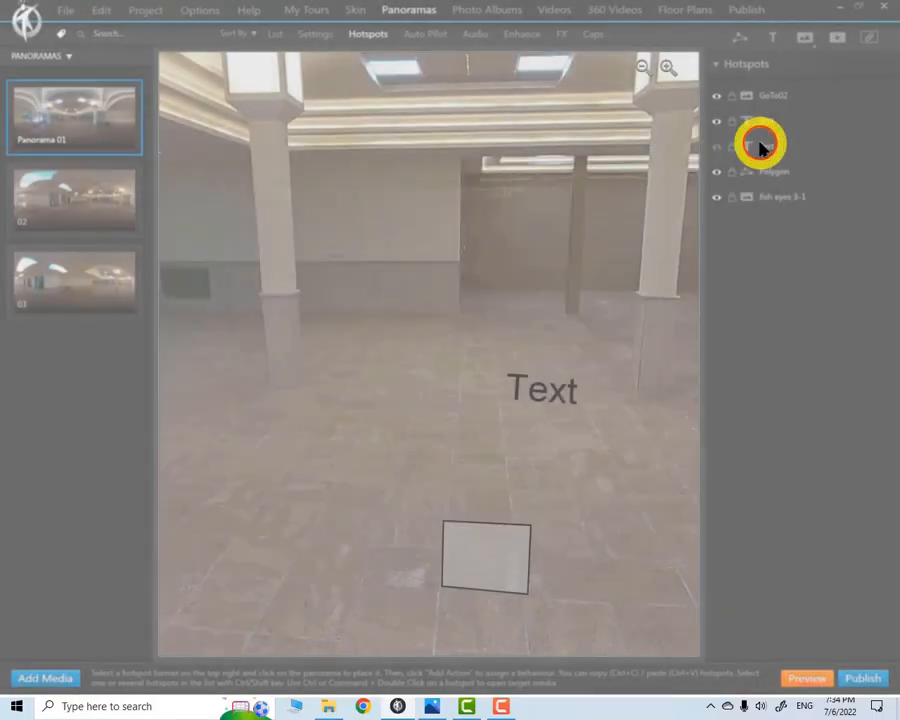
click(837, 38)
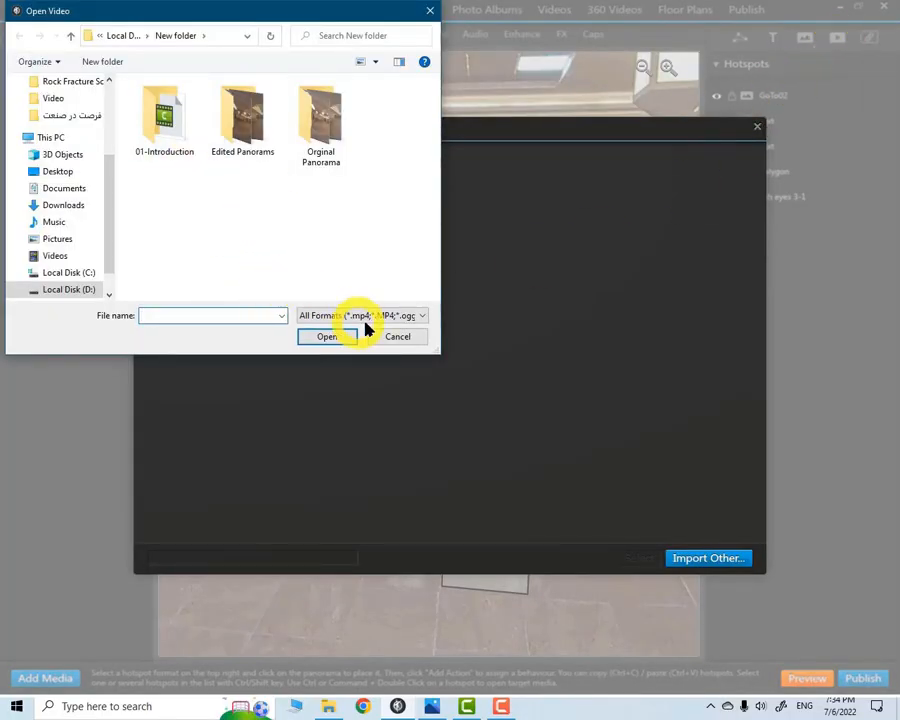
click(421, 318)
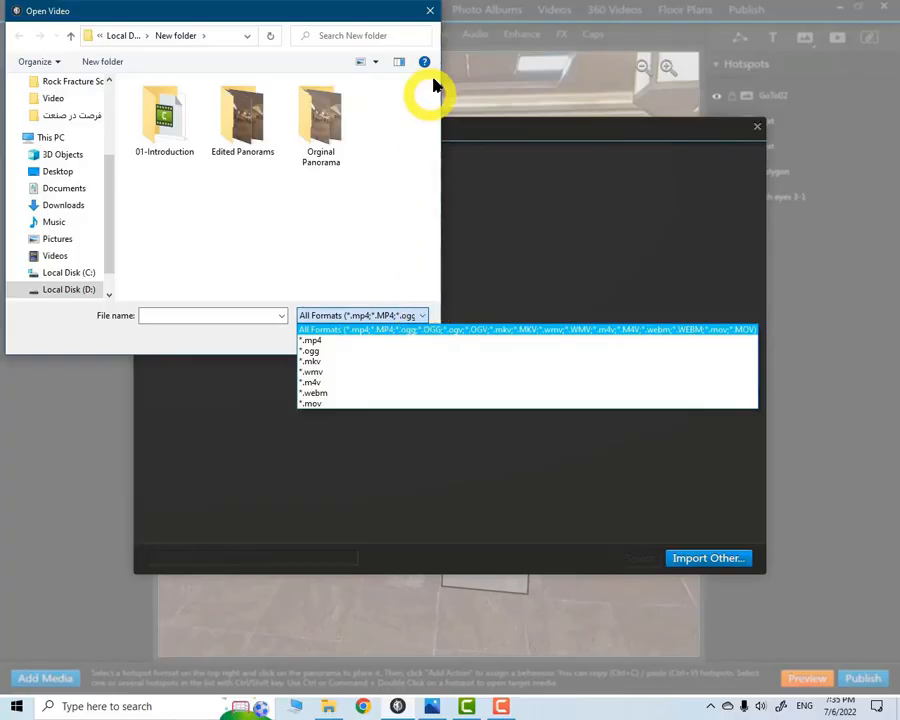
click(430, 12)
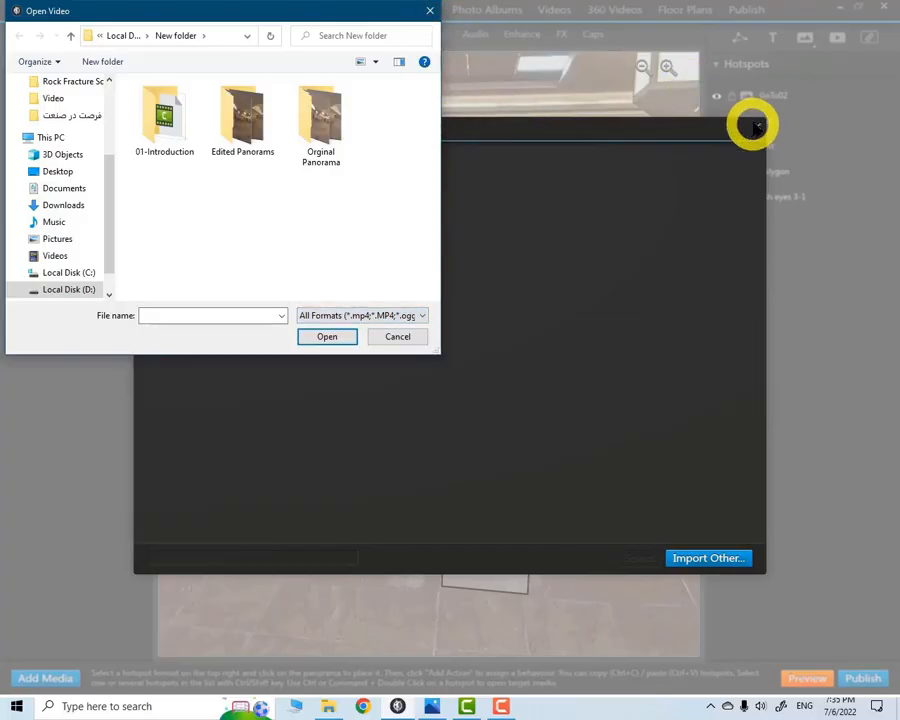
click(397, 336)
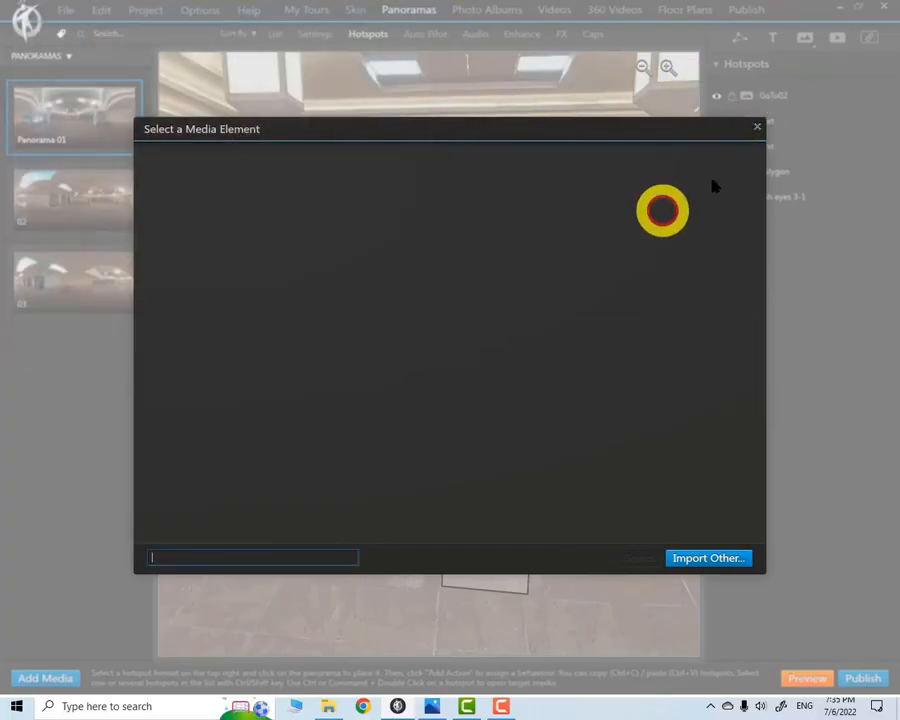
click(758, 128)
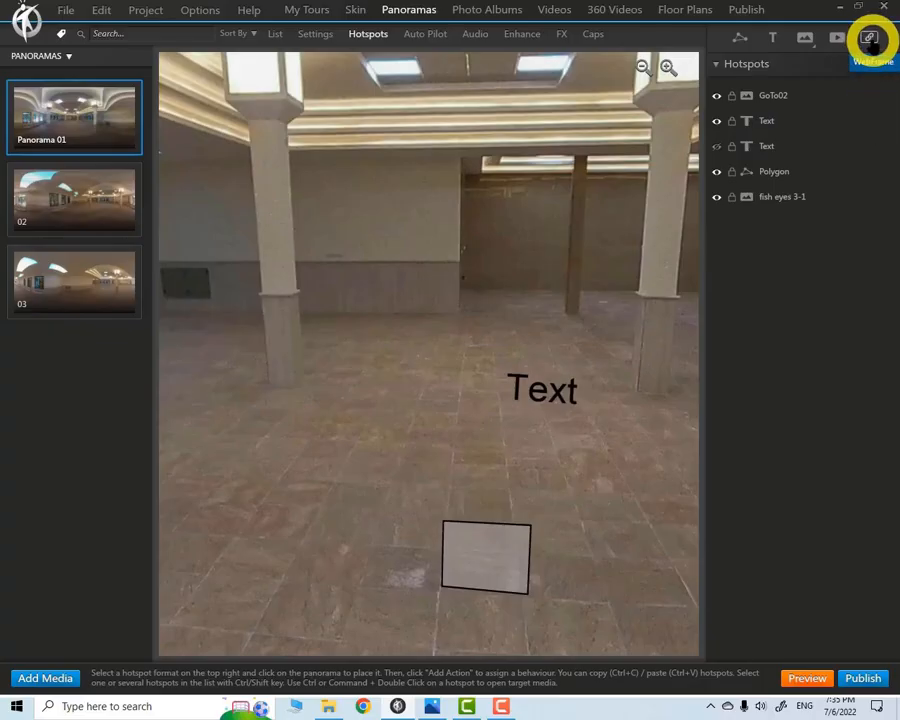
- Place a WebFrame hotspot on the blank wall beside the corner and enlarge it to about 41.8 HFOV by 30.1 VFOV
drag(540, 228, 195, 285)
drag(515, 317, 95, 275)
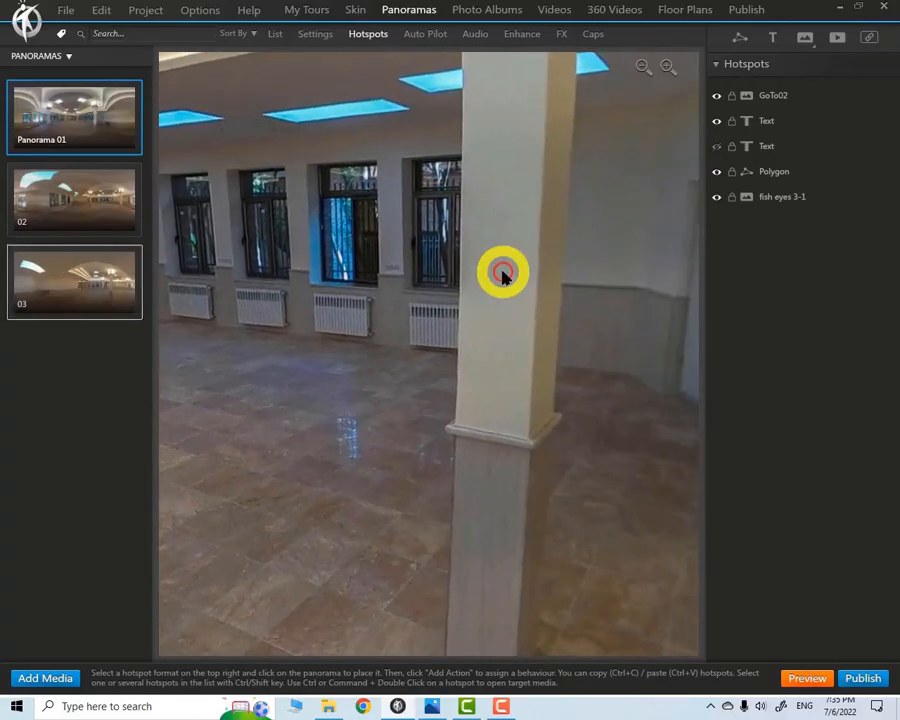
drag(502, 276, 495, 360)
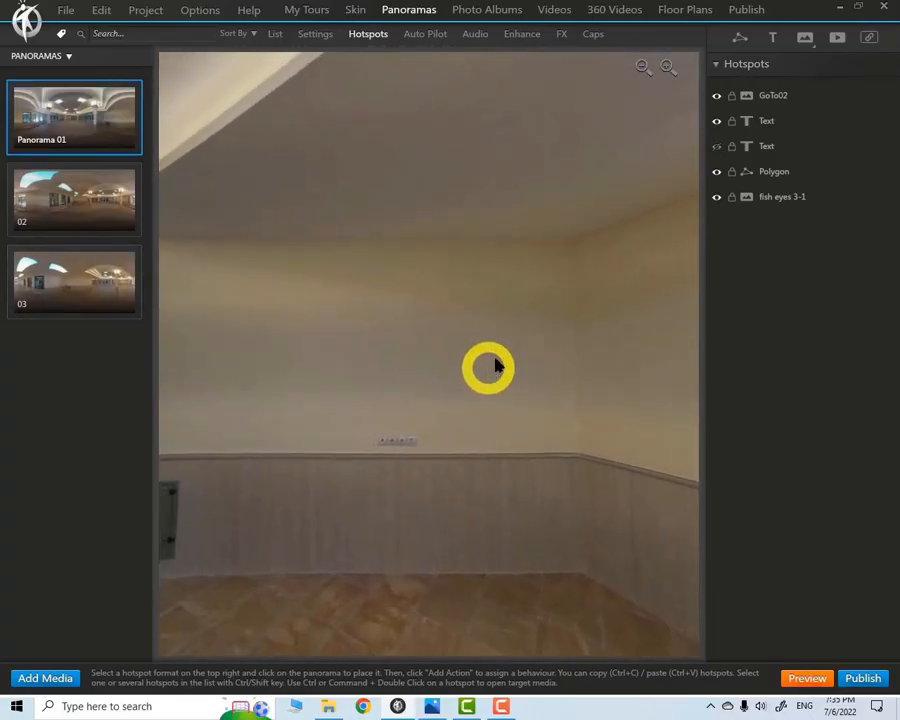
click(868, 37)
click(460, 315)
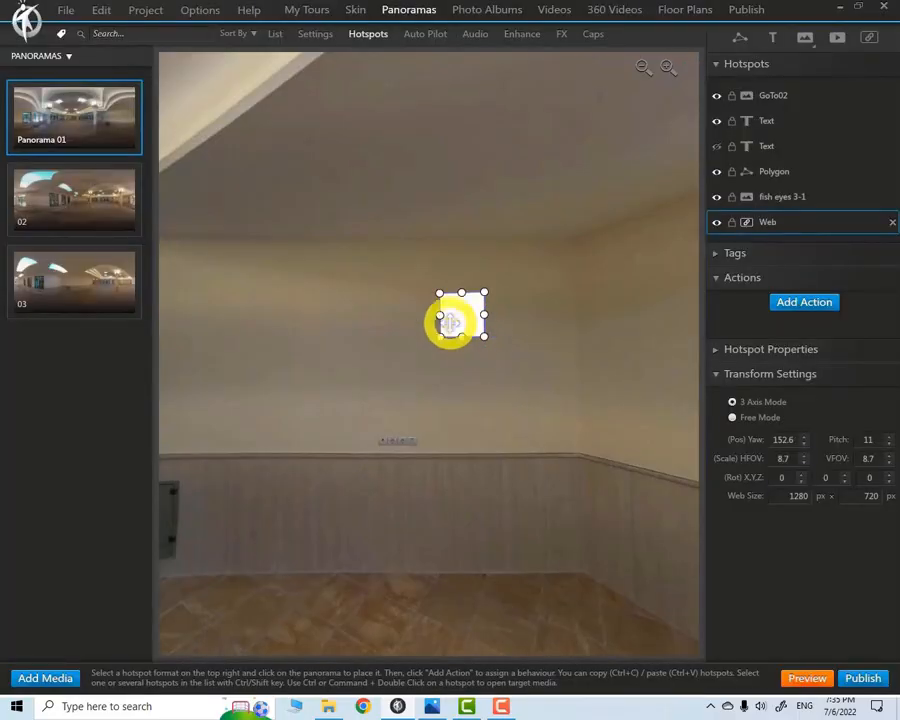
drag(440, 337, 358, 384)
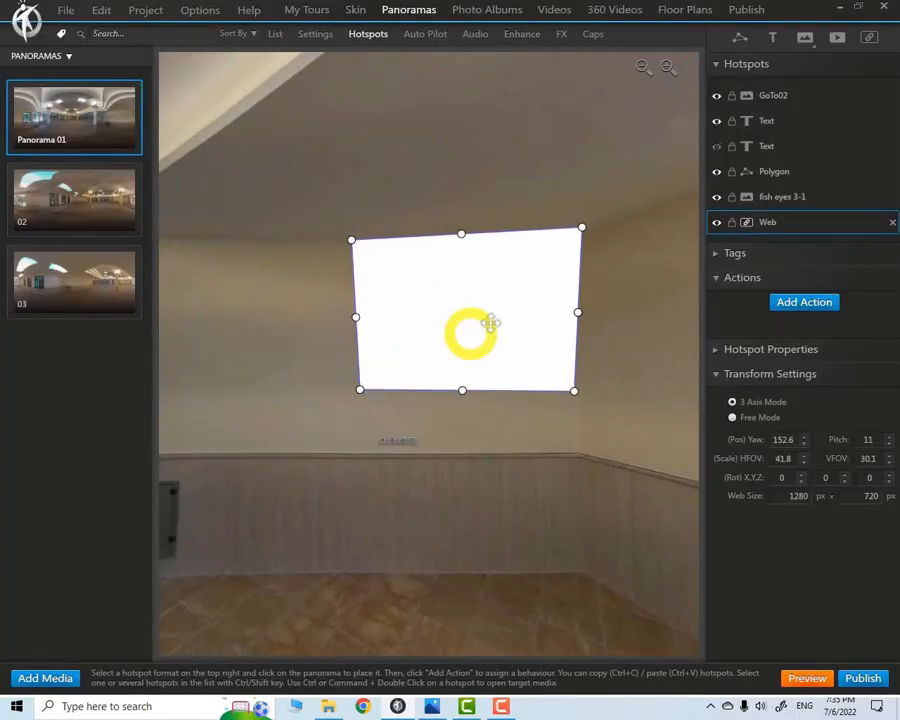
mouse_move(470, 326)
mouse_down()
mouse_move(445, 343)
mouse_move(476, 328)
mouse_up()
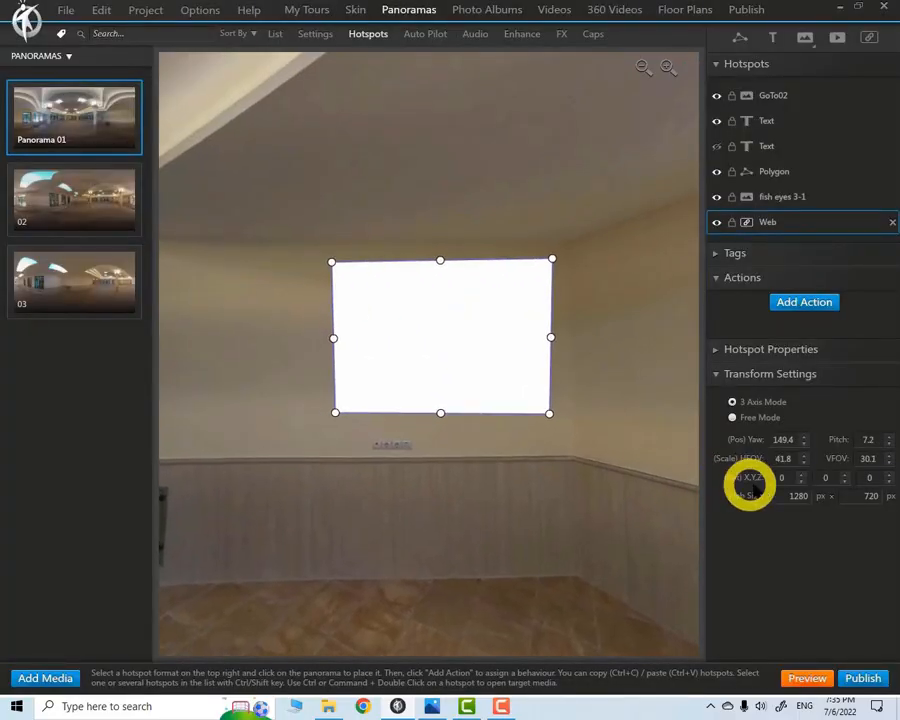
- Switch the WebFrame hotspot to Free Mode and adjust its four corners to fit the wall above the wainscot
click(733, 418)
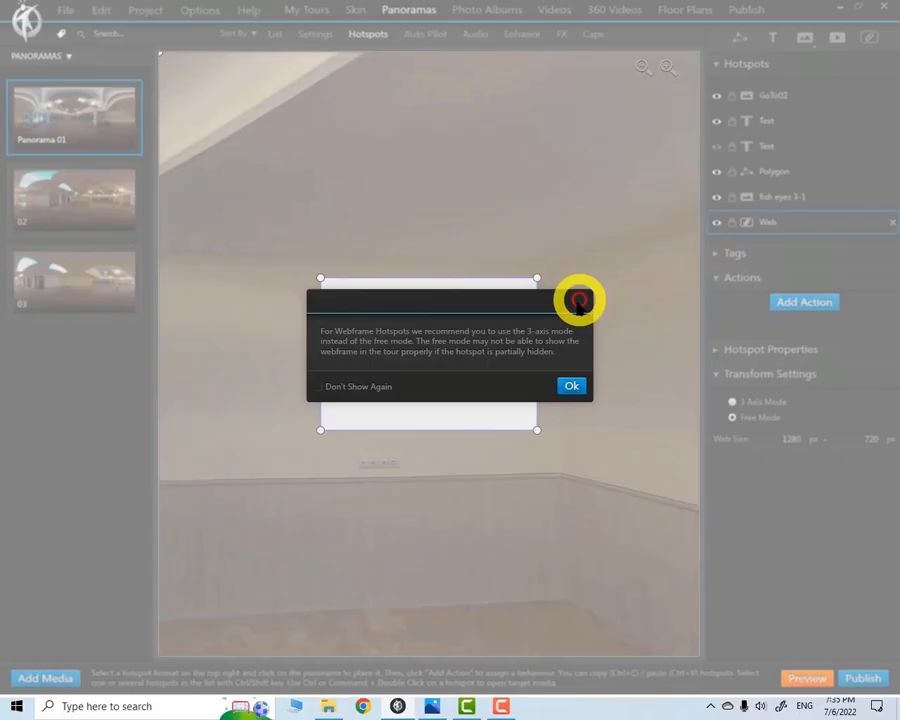
click(568, 386)
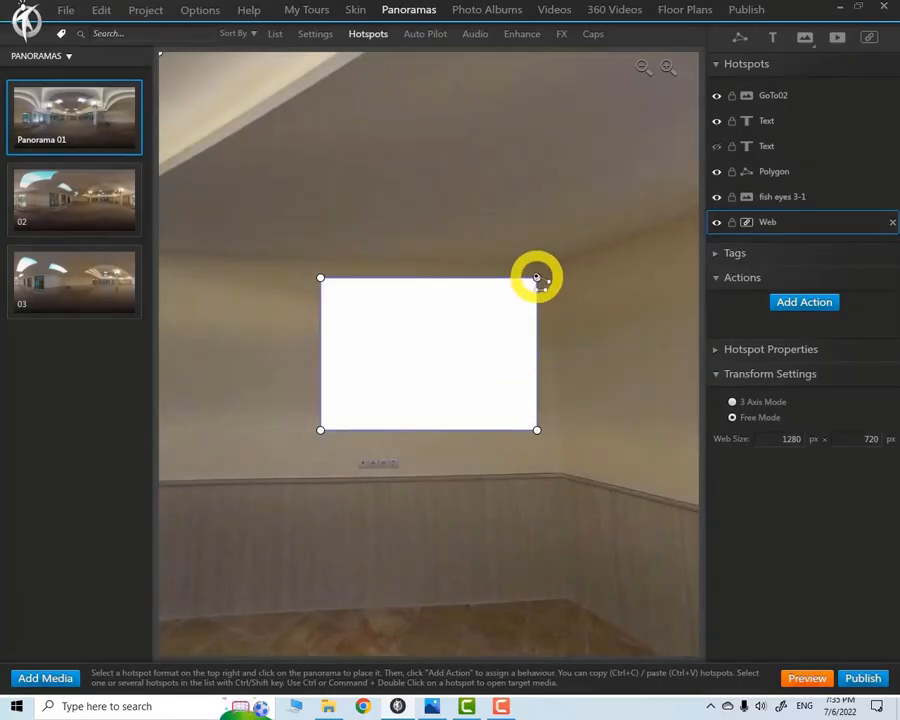
drag(537, 278, 552, 268)
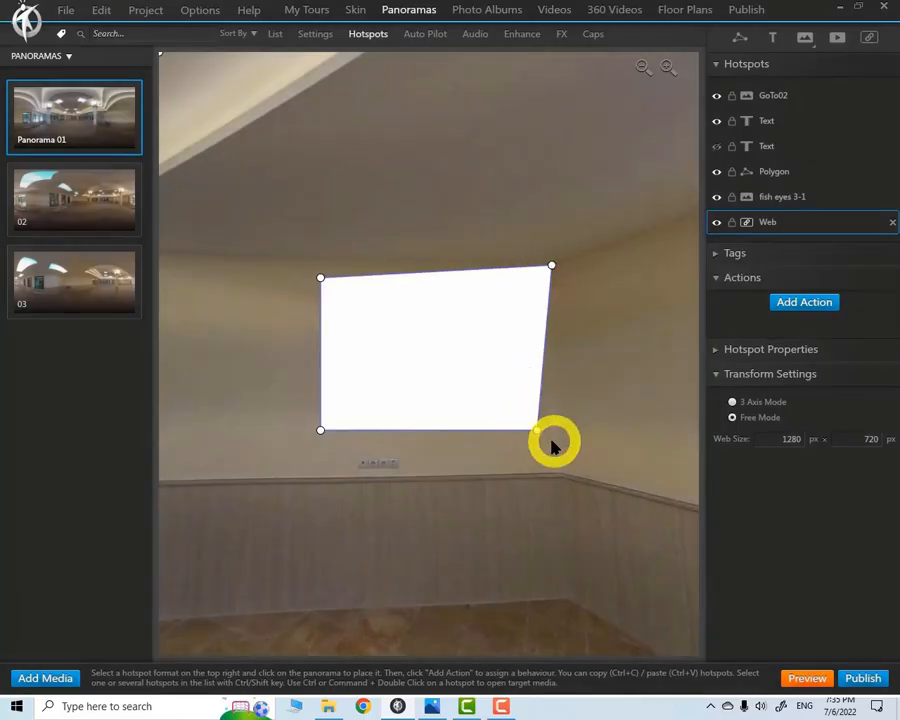
drag(537, 431, 560, 468)
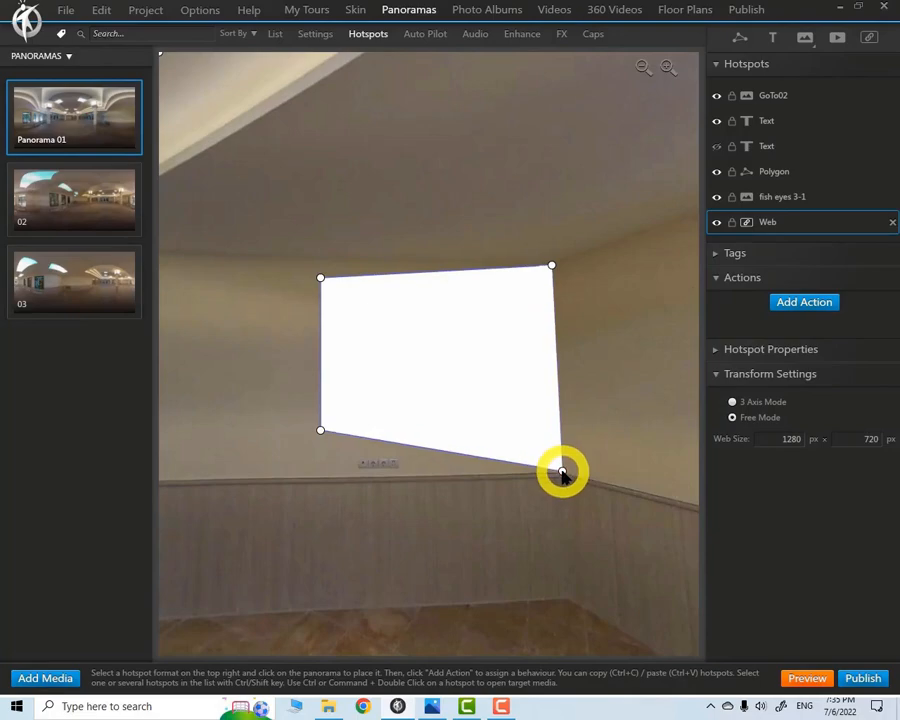
drag(320, 431, 318, 475)
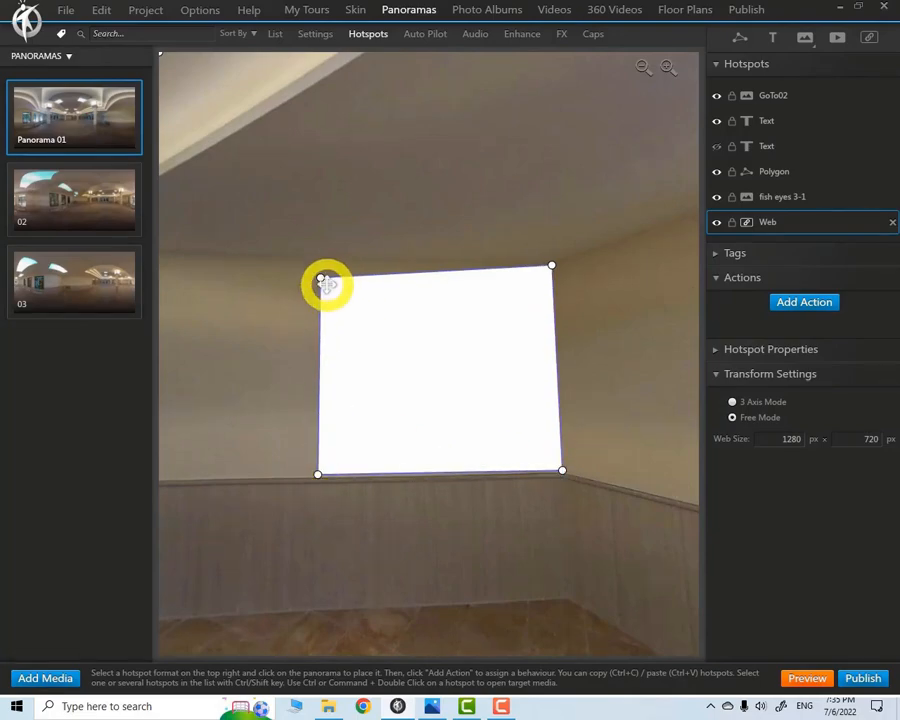
drag(320, 273, 320, 261)
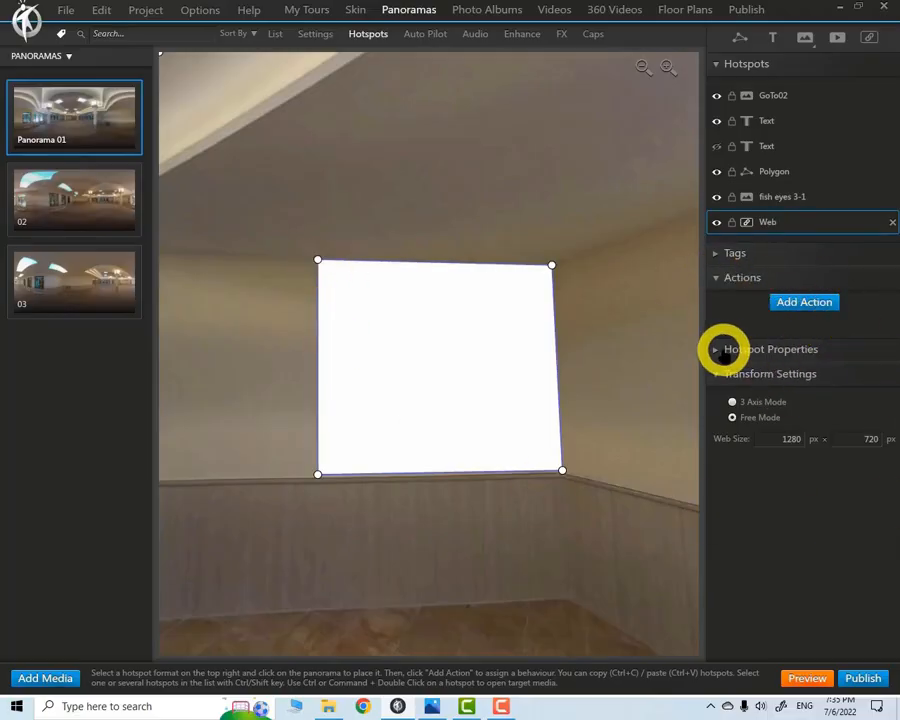
- Set the WebFrame hotspot's URL to fisheyes.ir in its hotspot properties
click(717, 349)
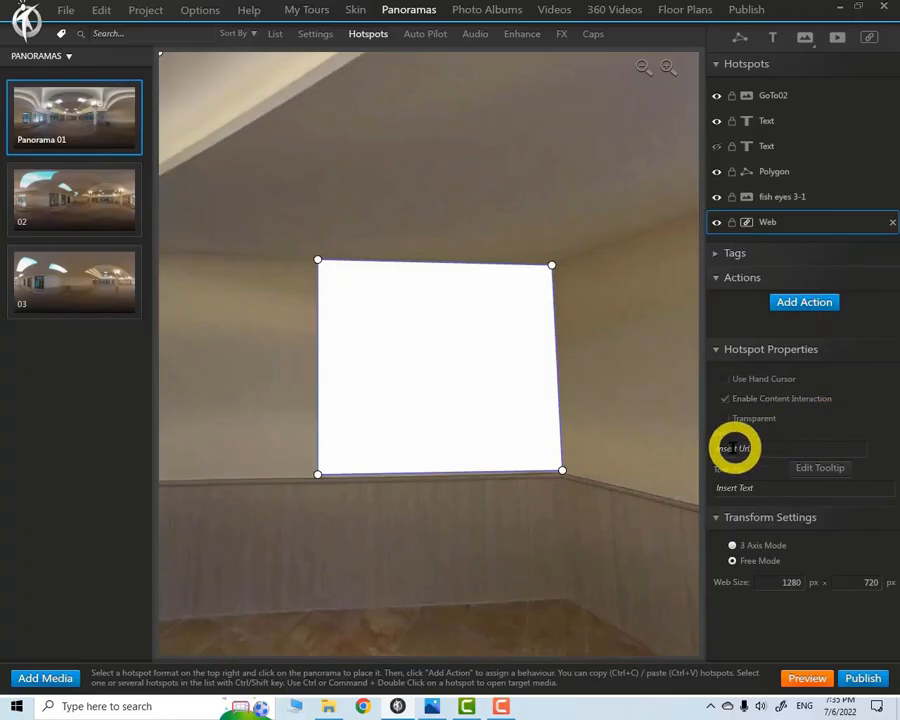
click(733, 444)
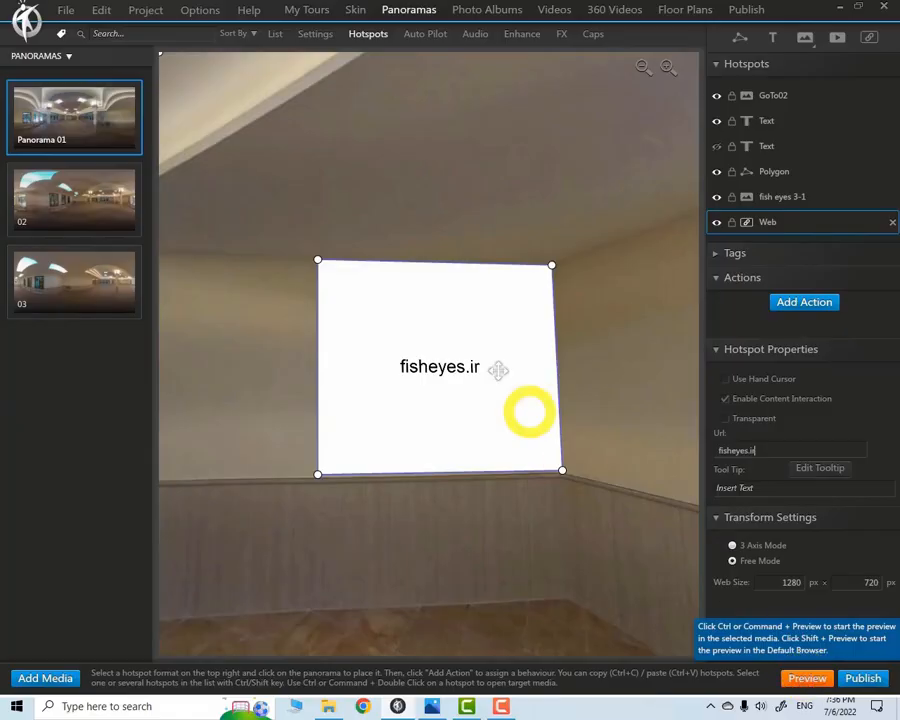
- Preview the tour in the browser and the preview window, and look around to the WebFrame hotspot on the wall
shift+click(806, 680)
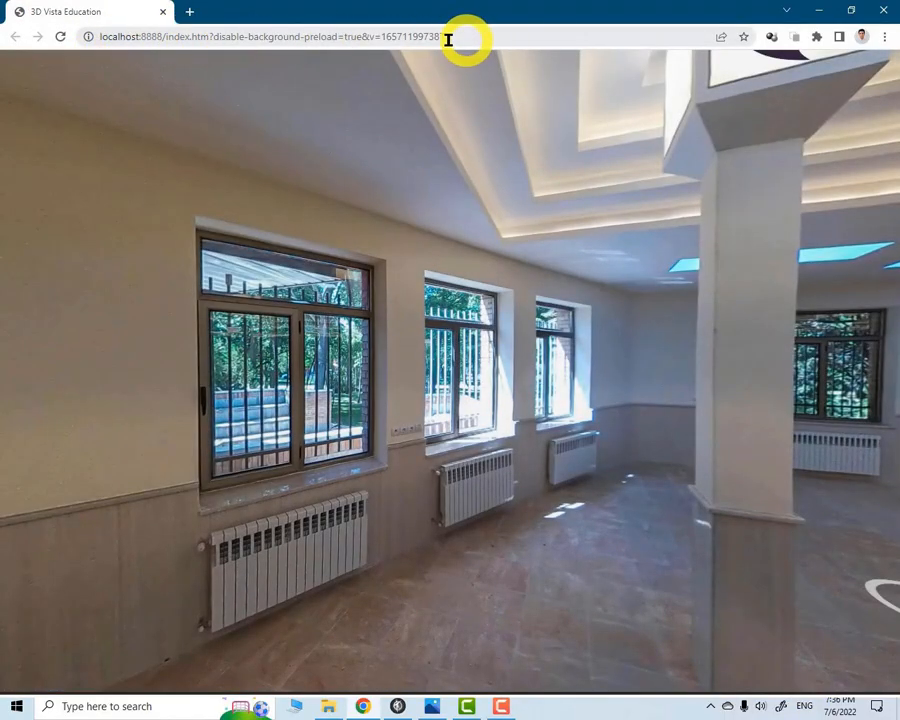
click(884, 10)
click(807, 678)
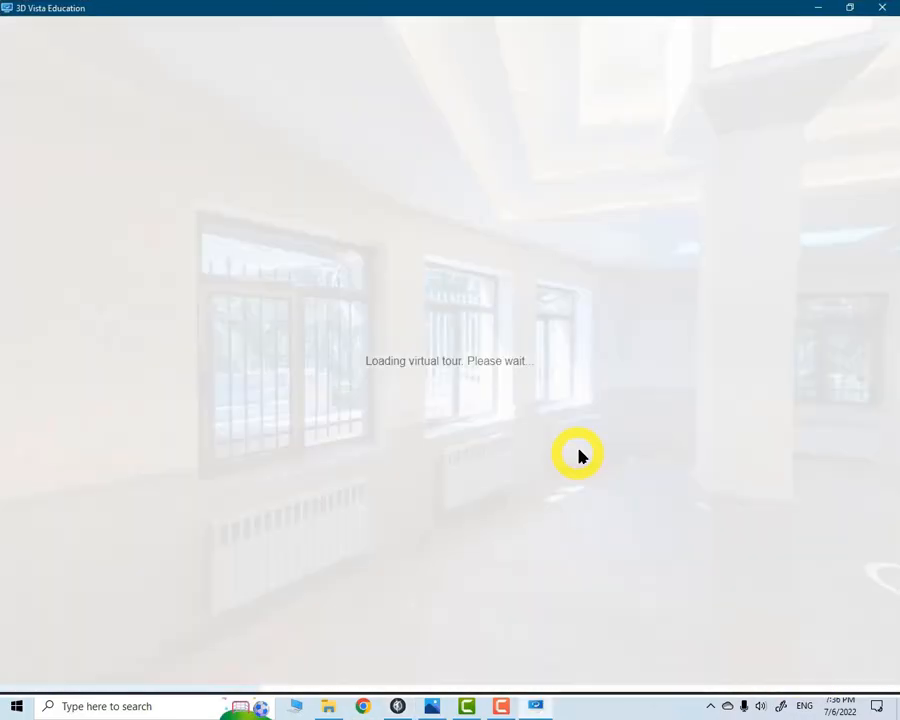
drag(578, 455, 280, 379)
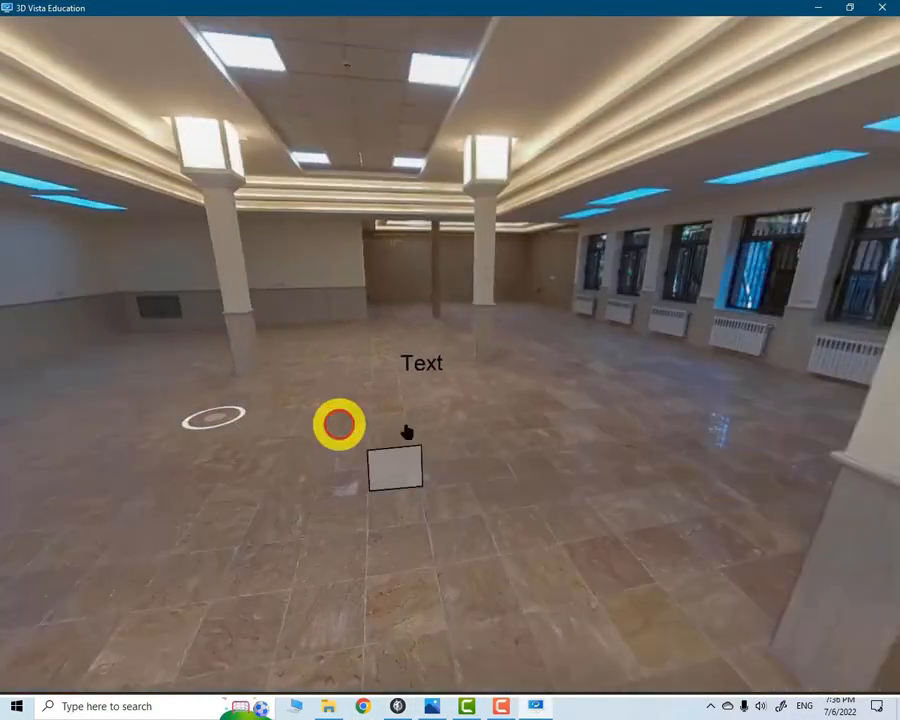
drag(620, 436, 325, 484)
drag(542, 458, 514, 424)
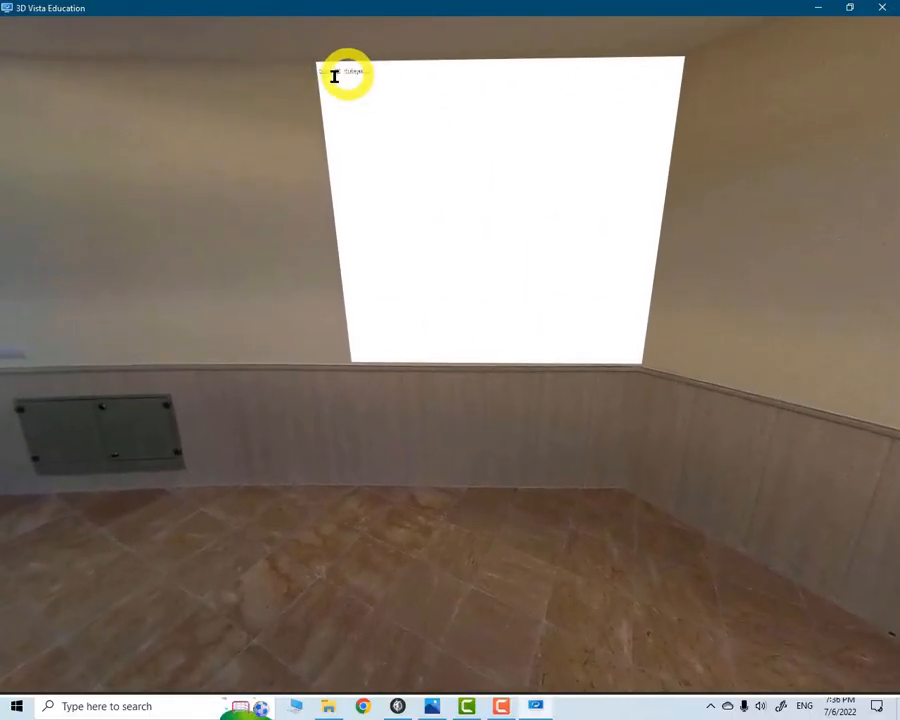
drag(350, 104, 293, 215)
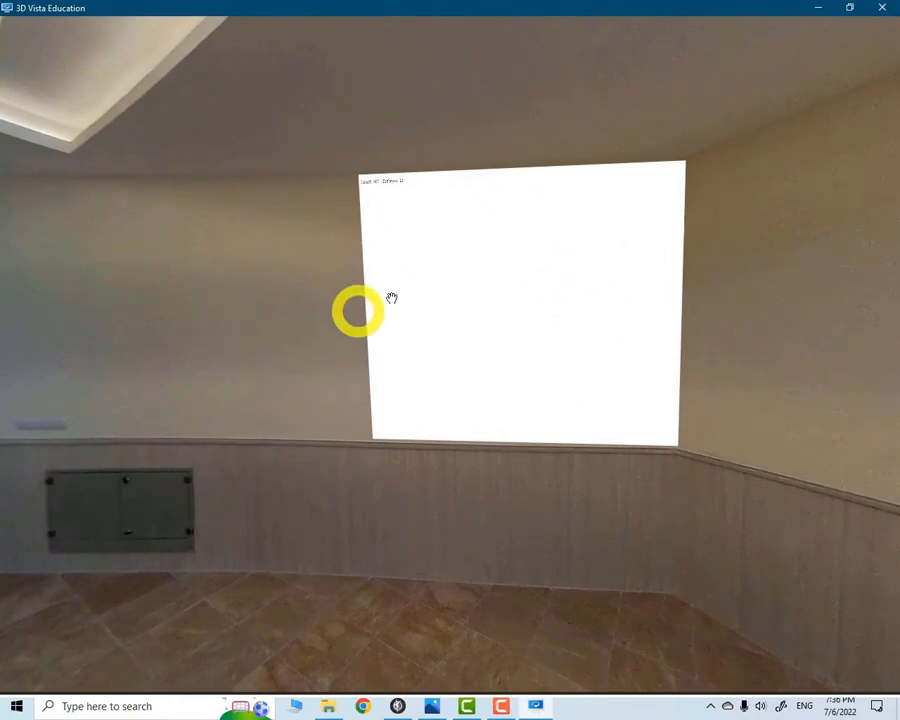
drag(515, 330, 490, 362)
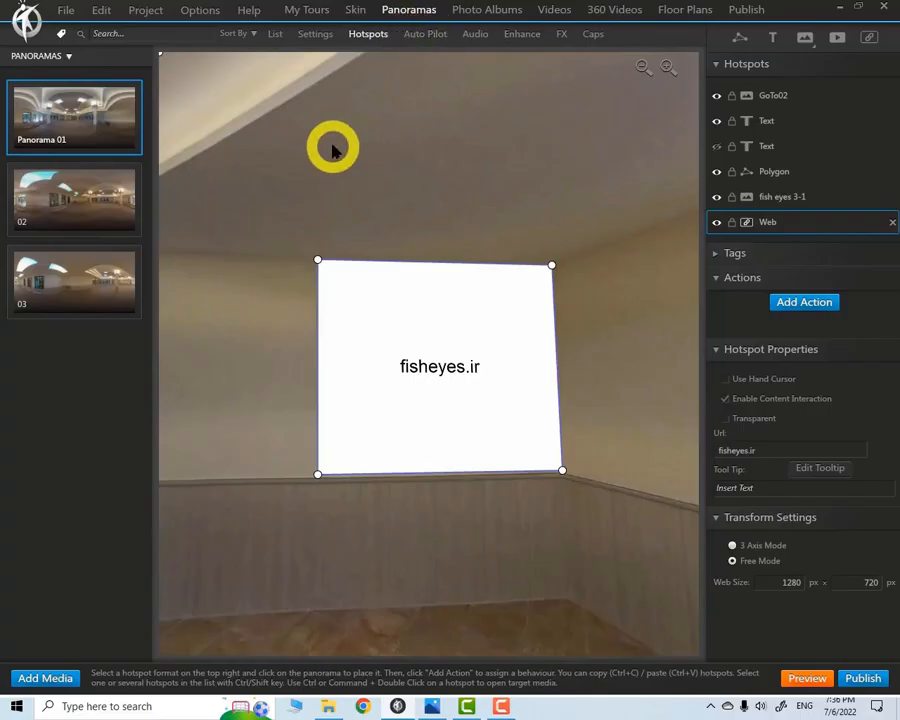
drag(330, 146, 374, 146)
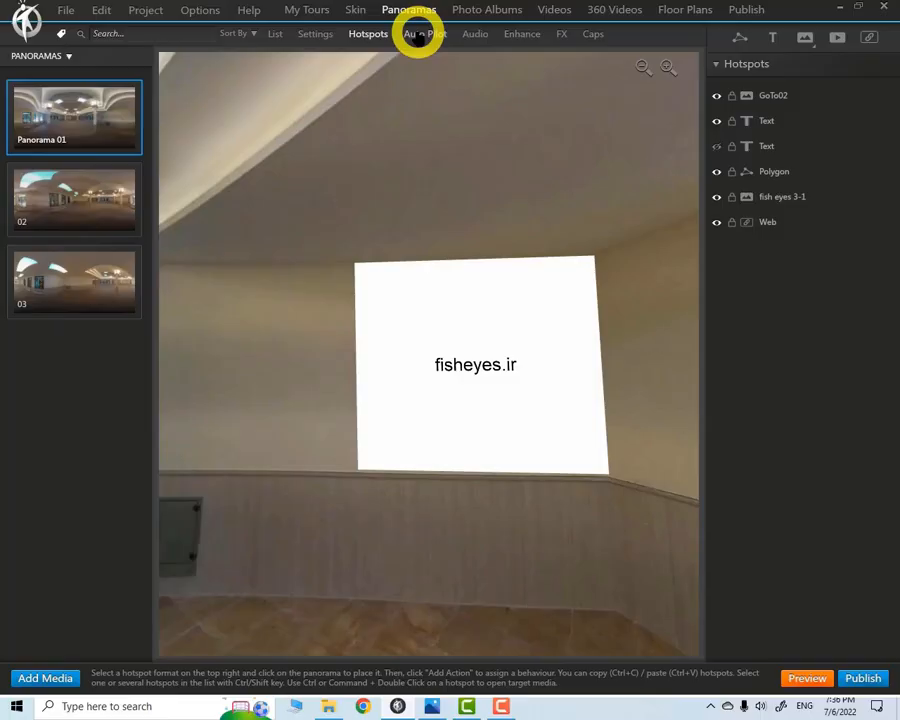
- In Panorama 01's Auto Pilot, move the starting waypoint onto the leftmost window and add waypoints on the near column light, central floor and far-right wall
click(420, 34)
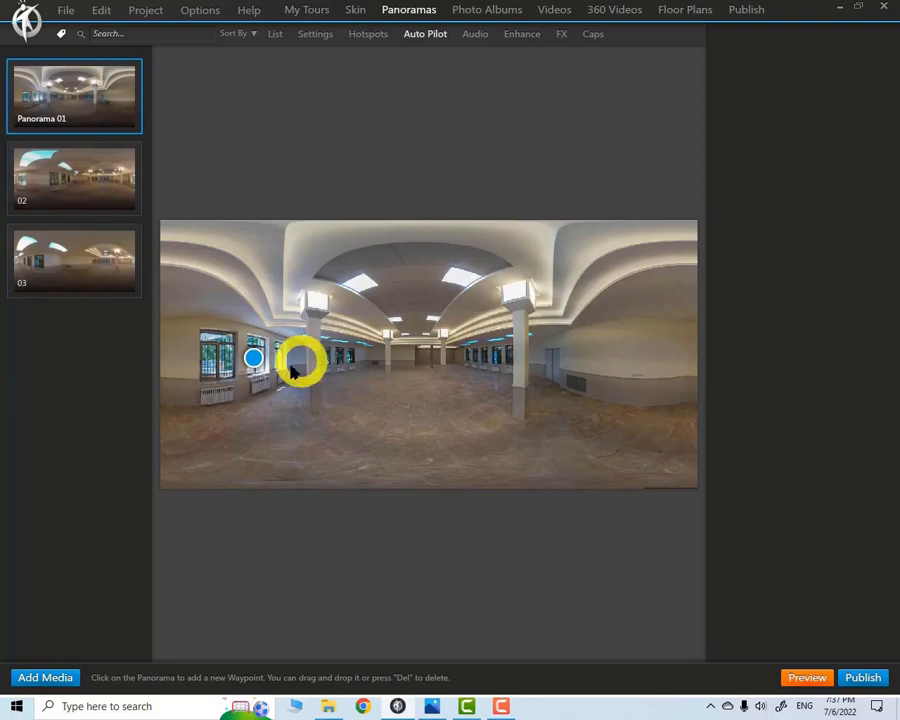
mouse_move(253, 357)
mouse_down()
mouse_move(226, 395)
mouse_move(306, 389)
mouse_move(245, 373)
mouse_up()
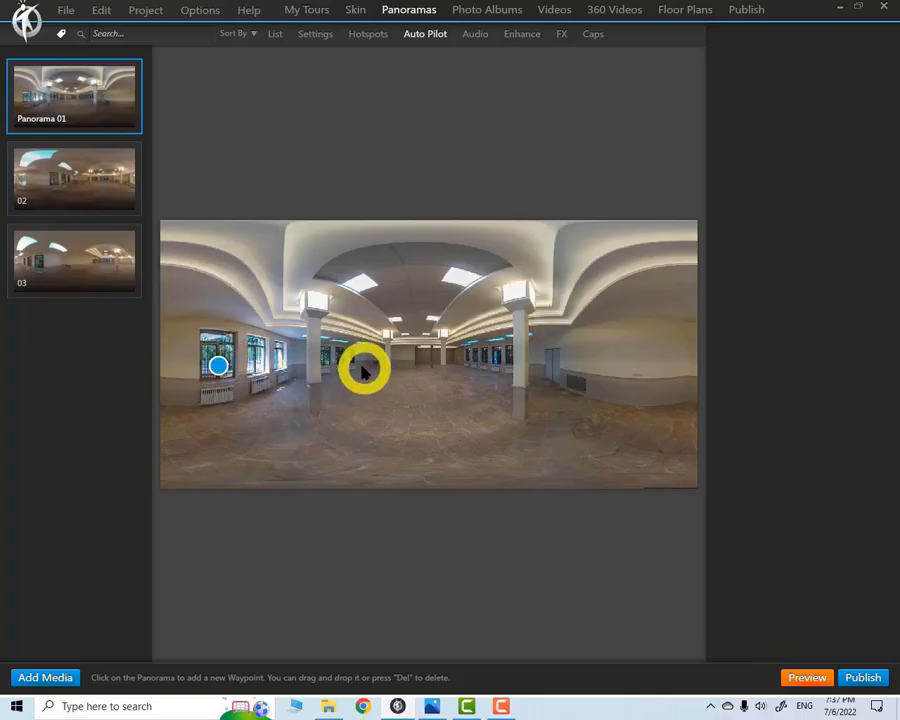
click(320, 302)
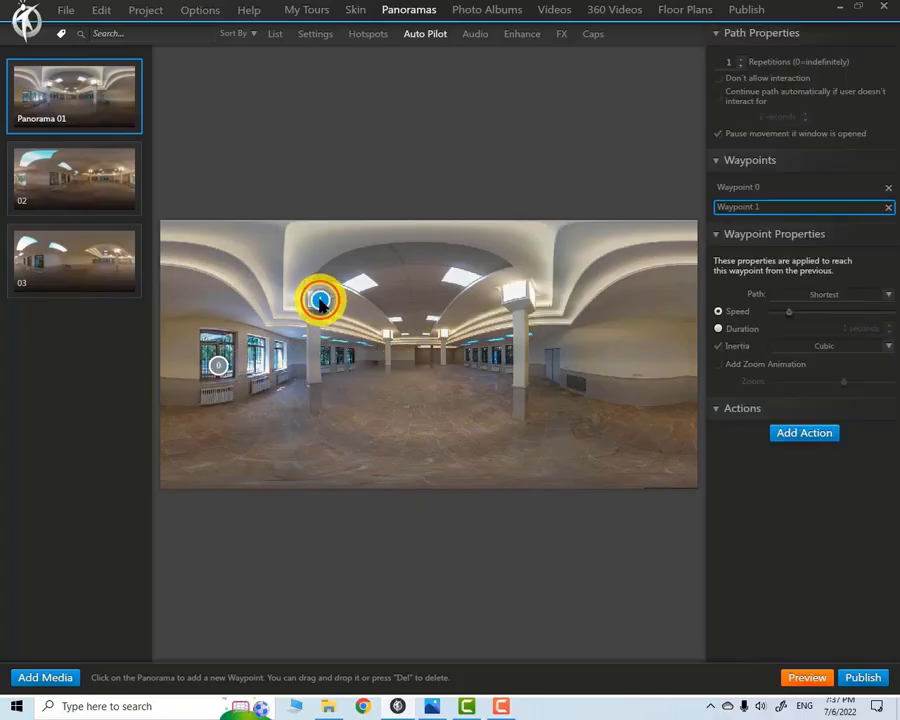
click(413, 390)
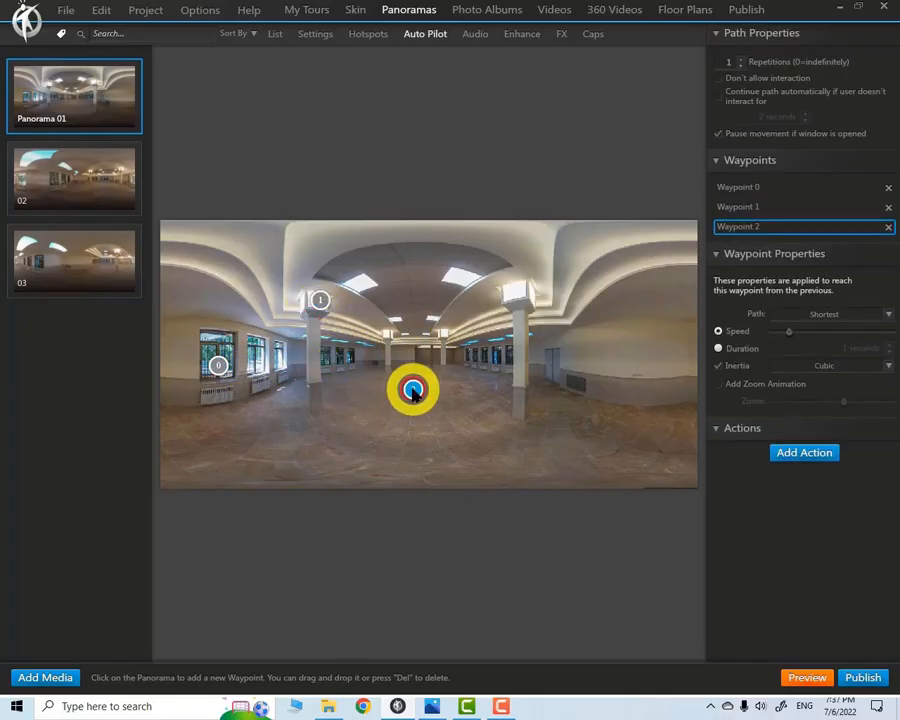
click(676, 355)
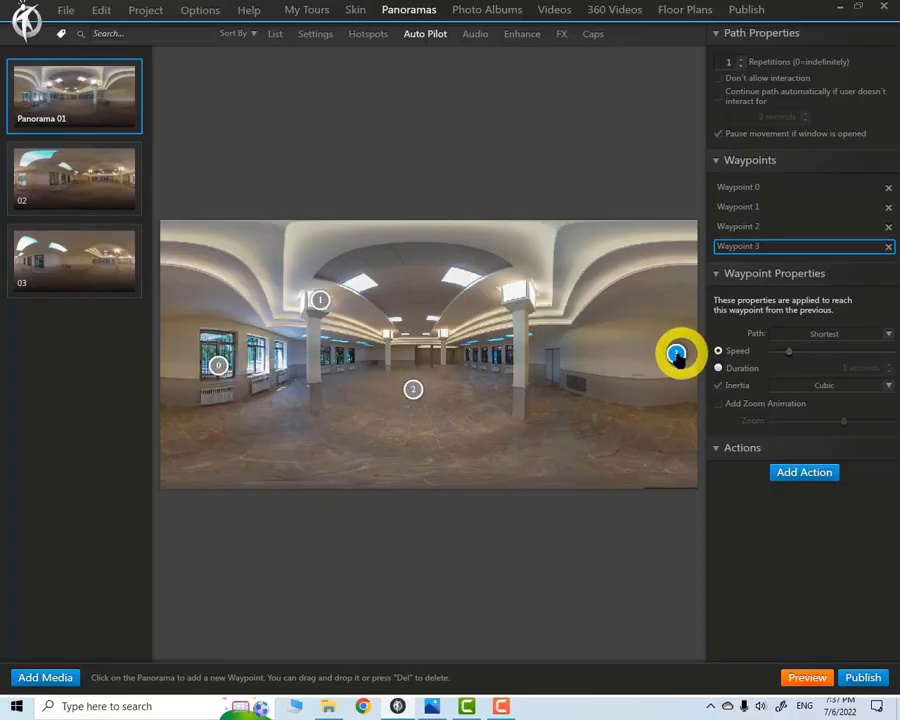
- Increase Waypoint 0's speed, keeping it speed-based with the Shortest path and Cubic inertia
click(739, 188)
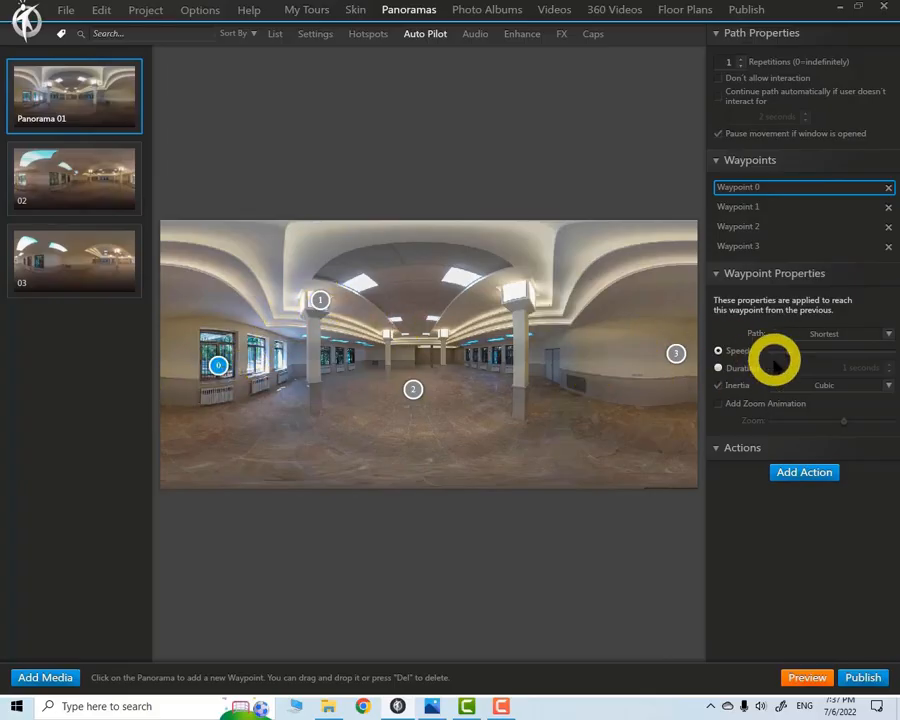
click(803, 351)
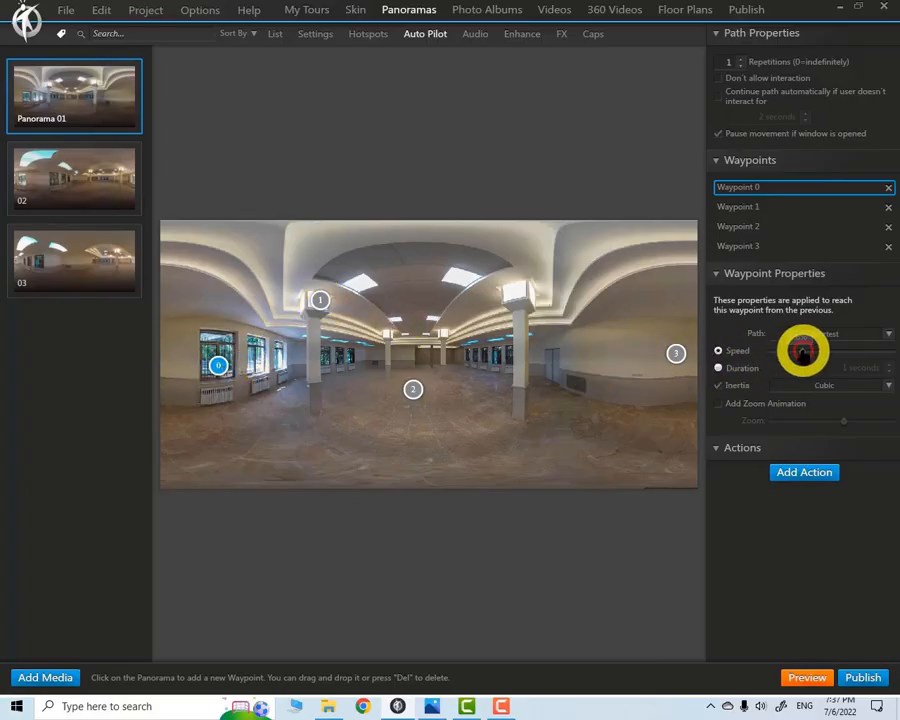
click(888, 335)
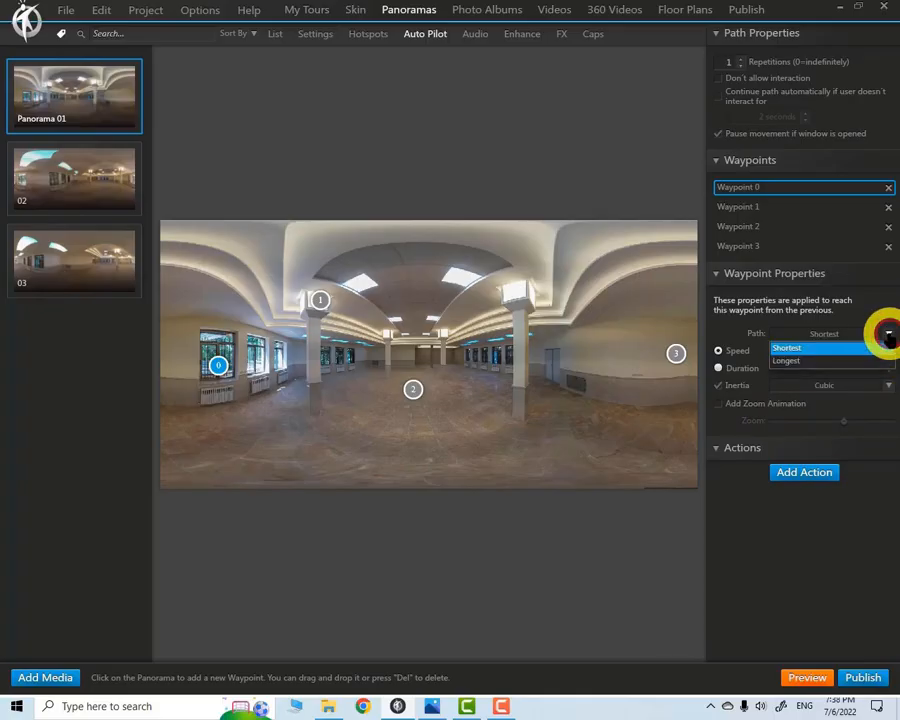
click(786, 344)
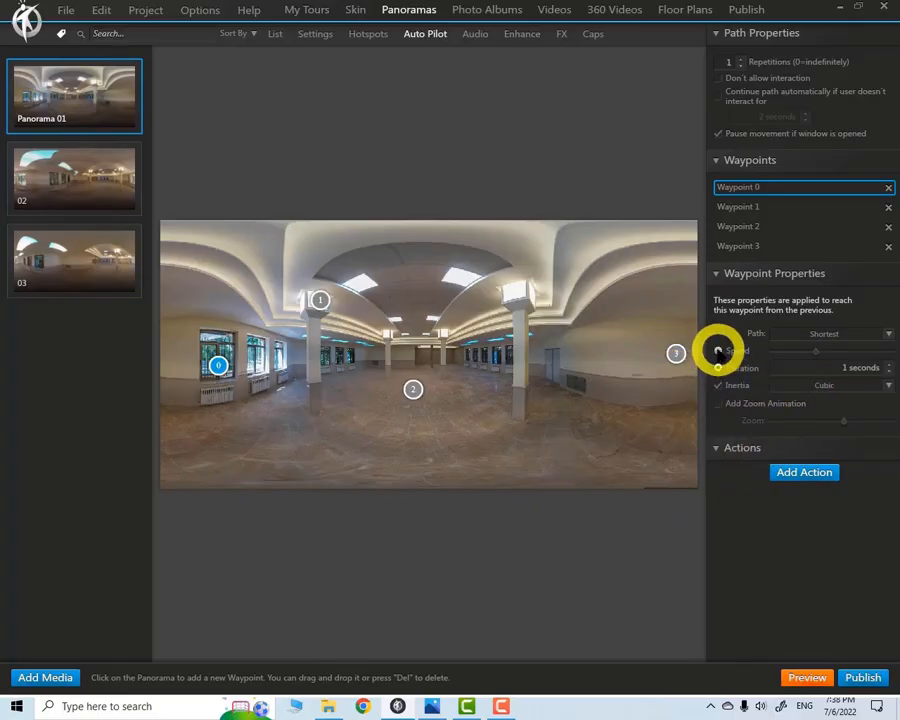
click(717, 351)
click(717, 368)
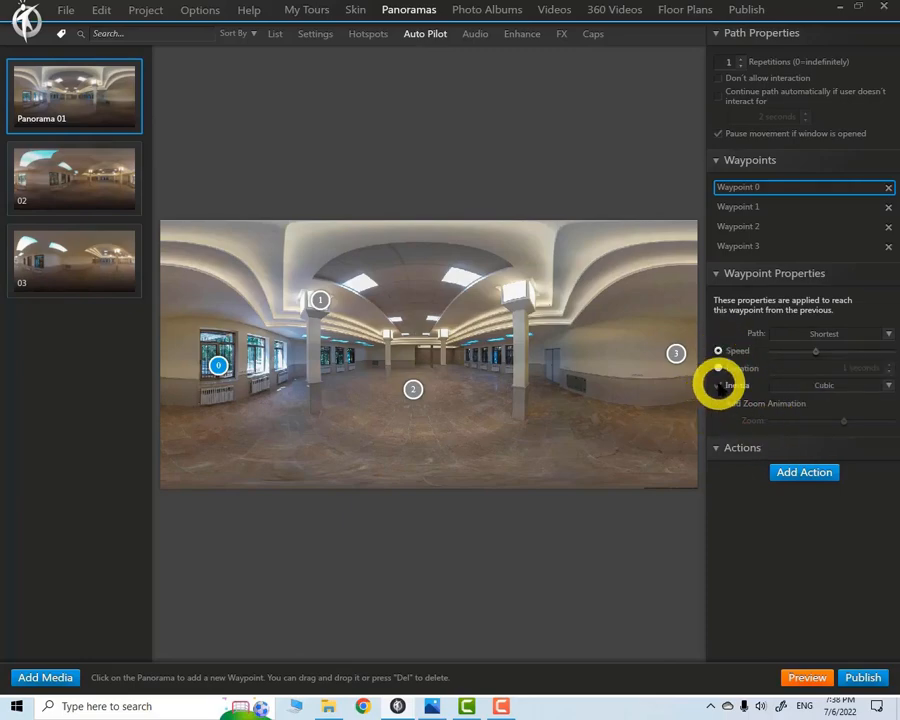
click(886, 386)
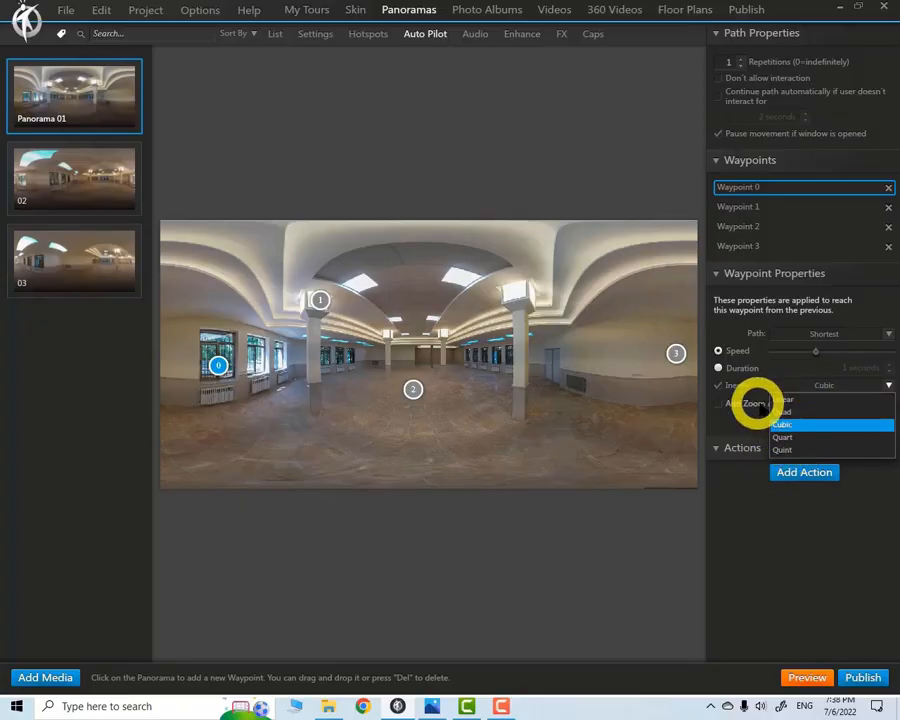
click(781, 426)
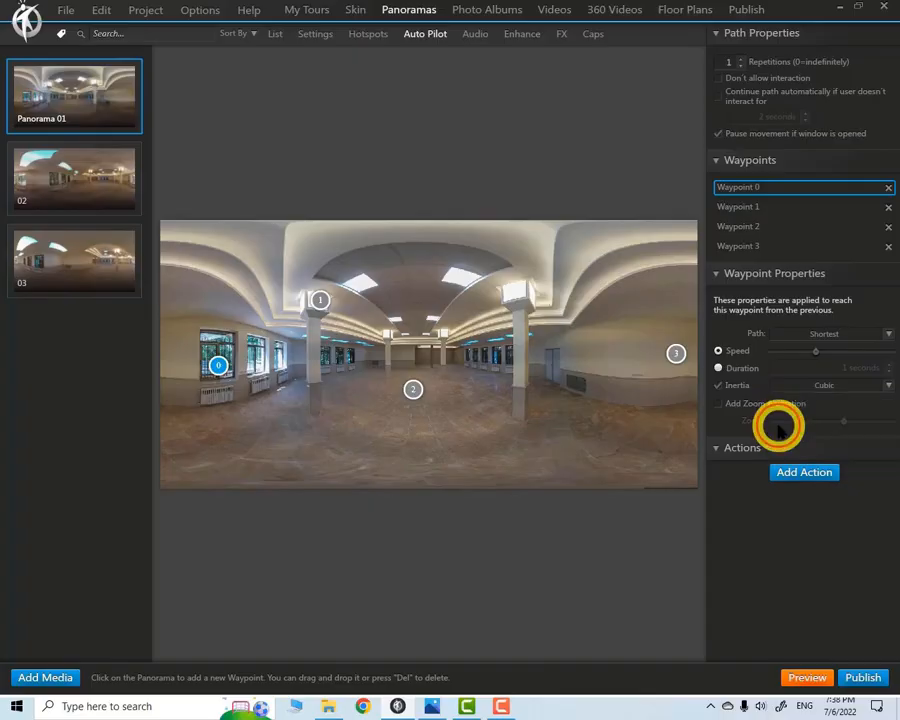
- Raise the speed of Waypoint 2 on the central floor to above the middle of its range
click(321, 301)
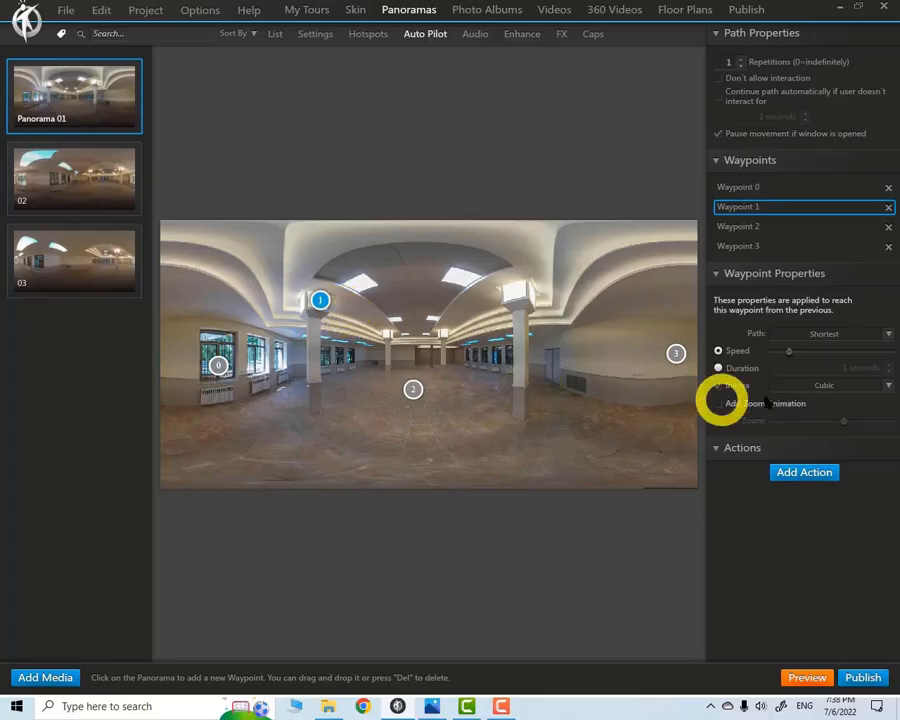
click(412, 389)
drag(790, 352, 865, 351)
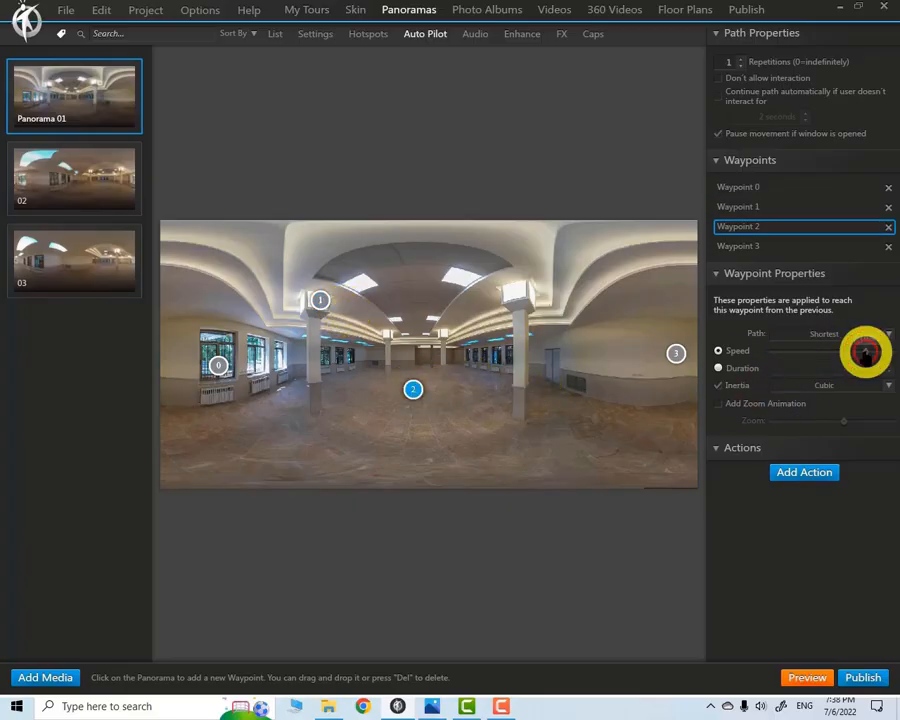
- Increase Waypoint 3's speed, set its inertia to Linear and preview the autopilot movement
click(676, 355)
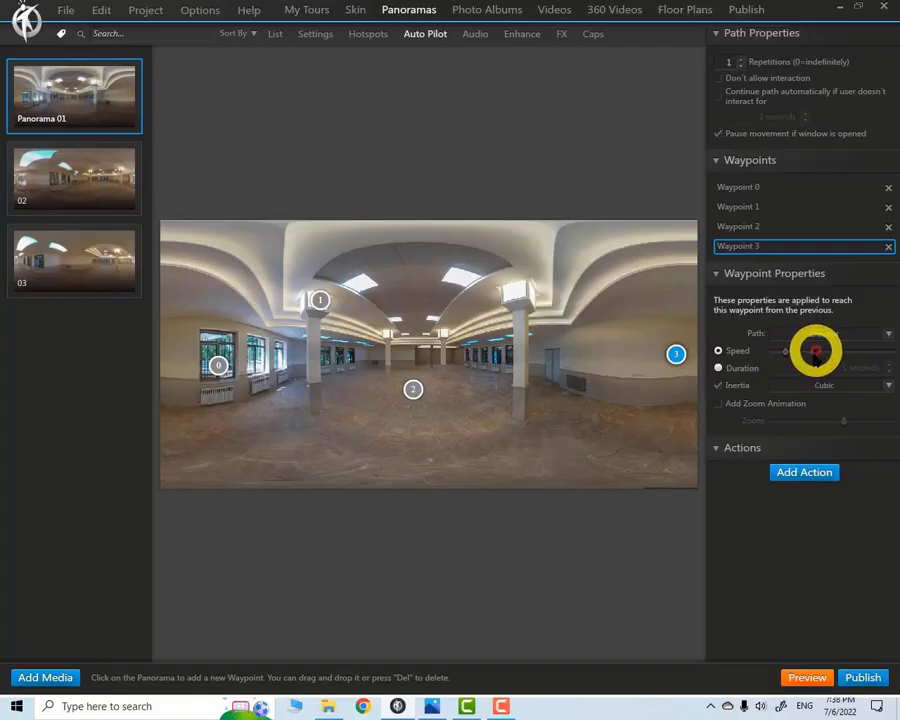
click(886, 385)
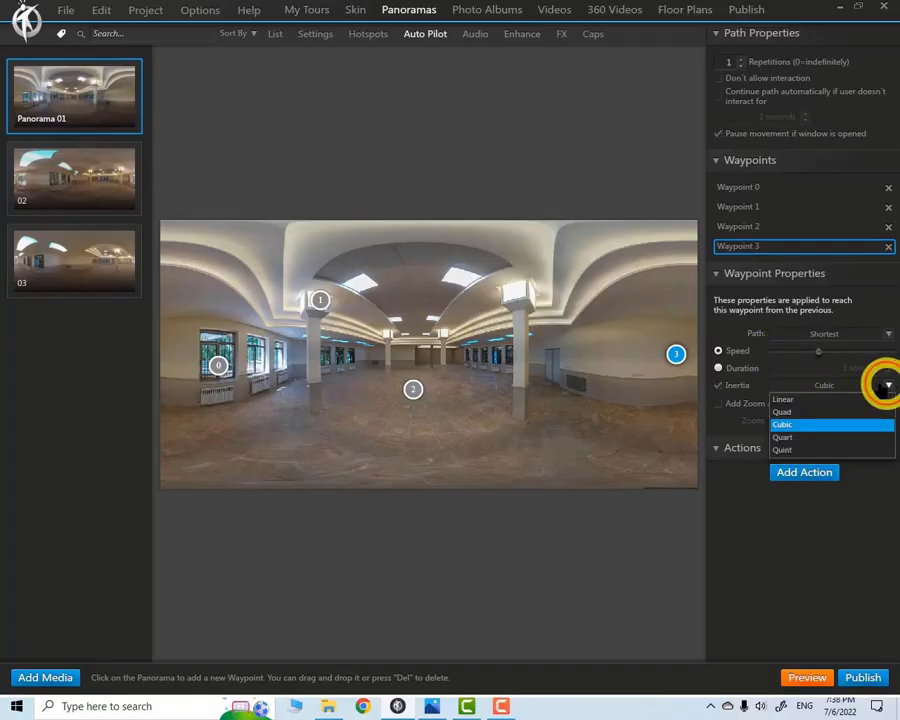
click(784, 400)
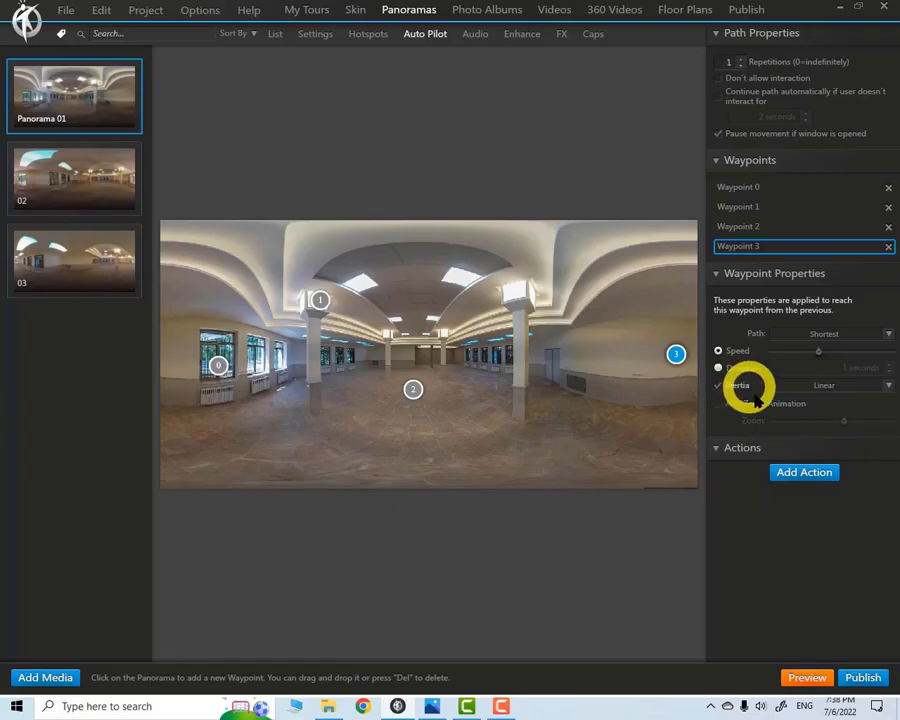
click(805, 677)
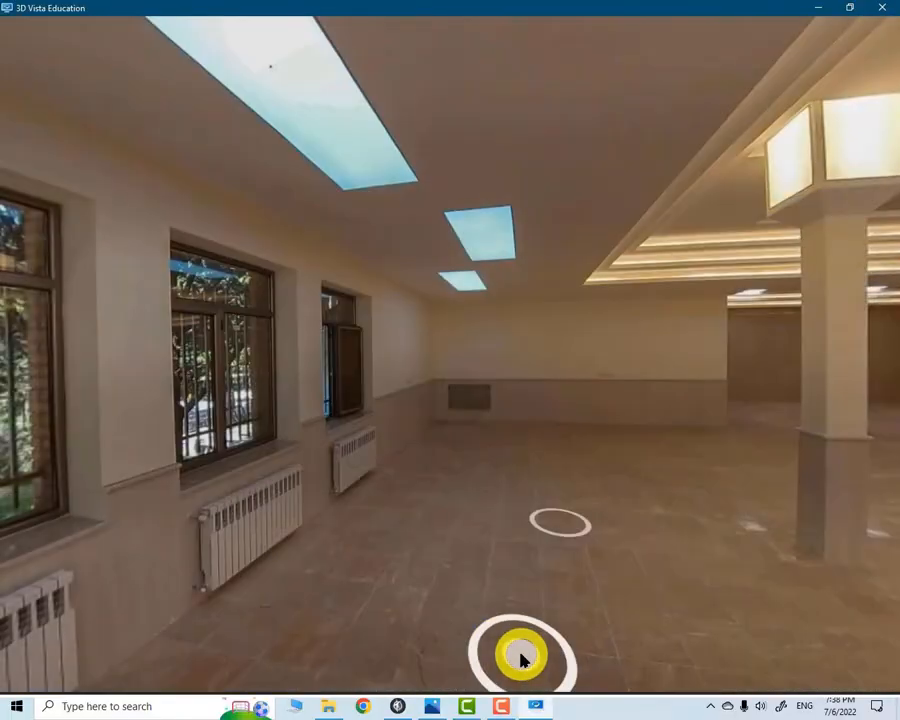
click(881, 11)
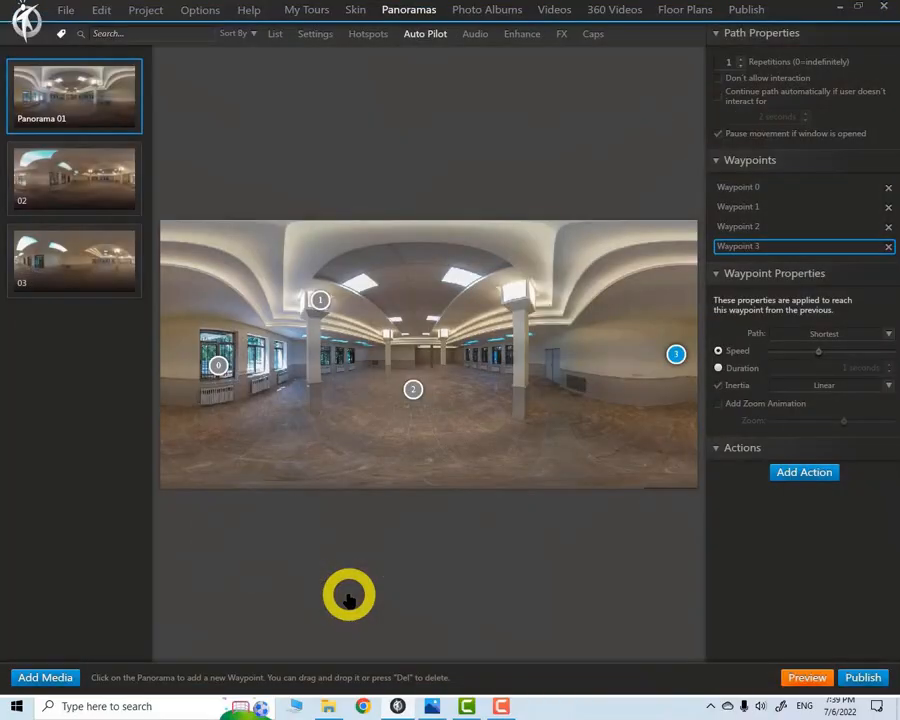
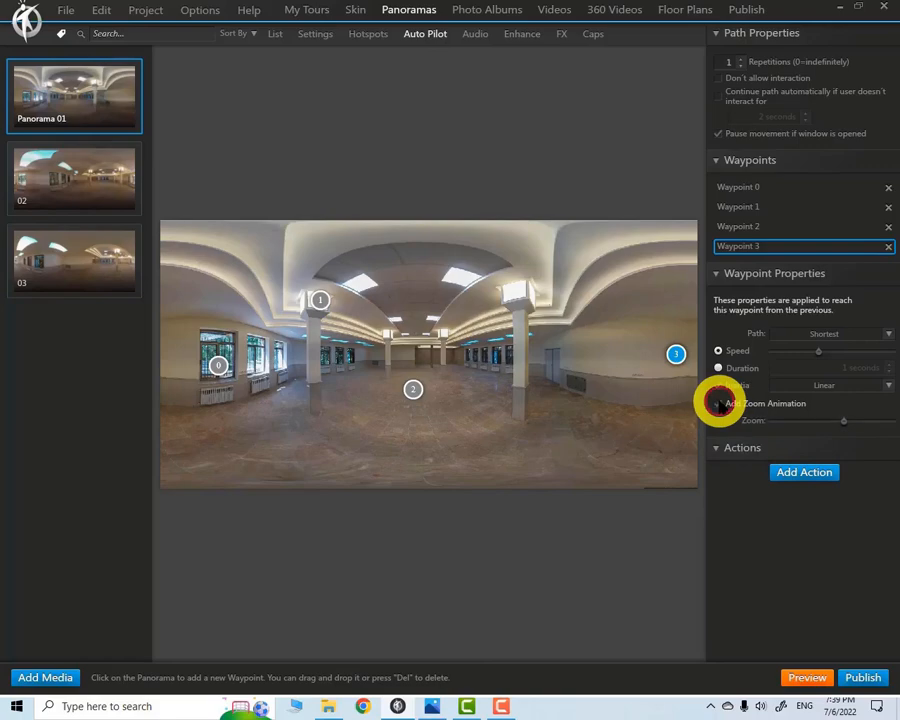
- Add a zoom animation to Waypoint 3, preview it at maximum zoom and reduce the zoom to near the minimum
click(718, 403)
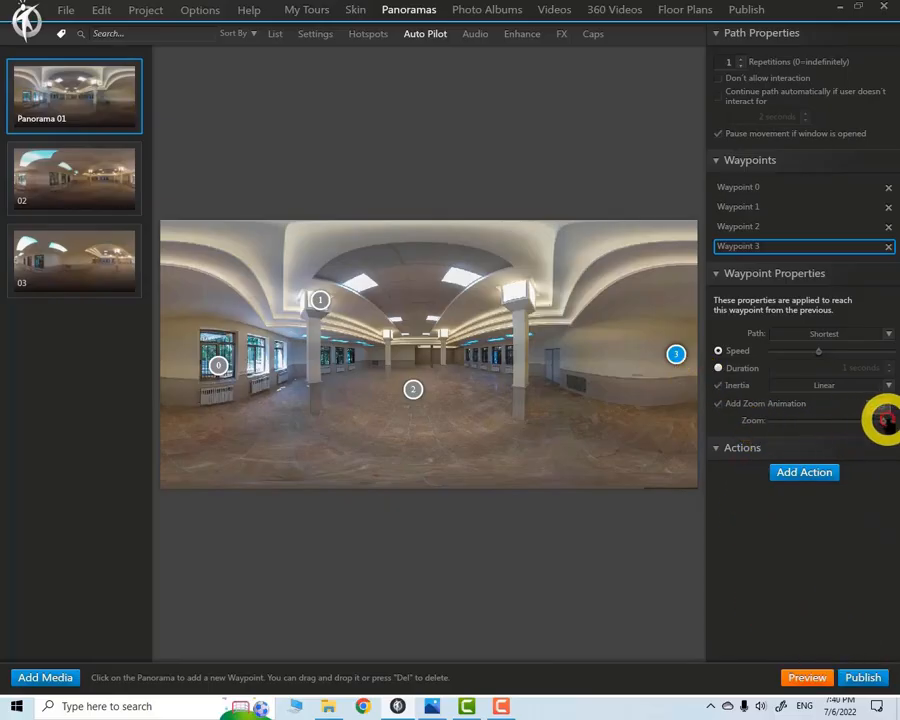
click(800, 678)
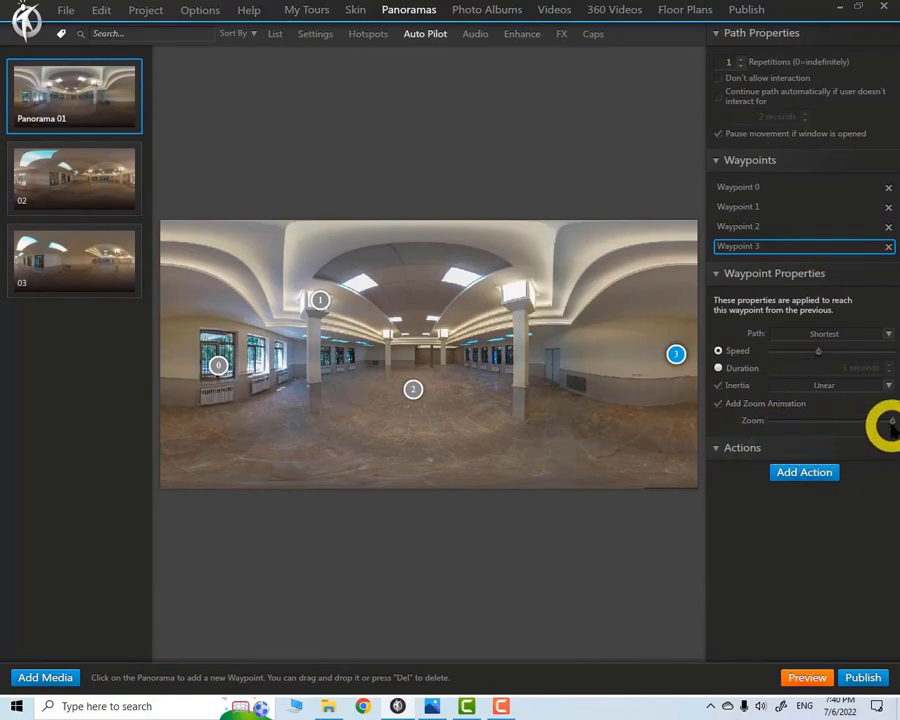
drag(891, 423, 784, 424)
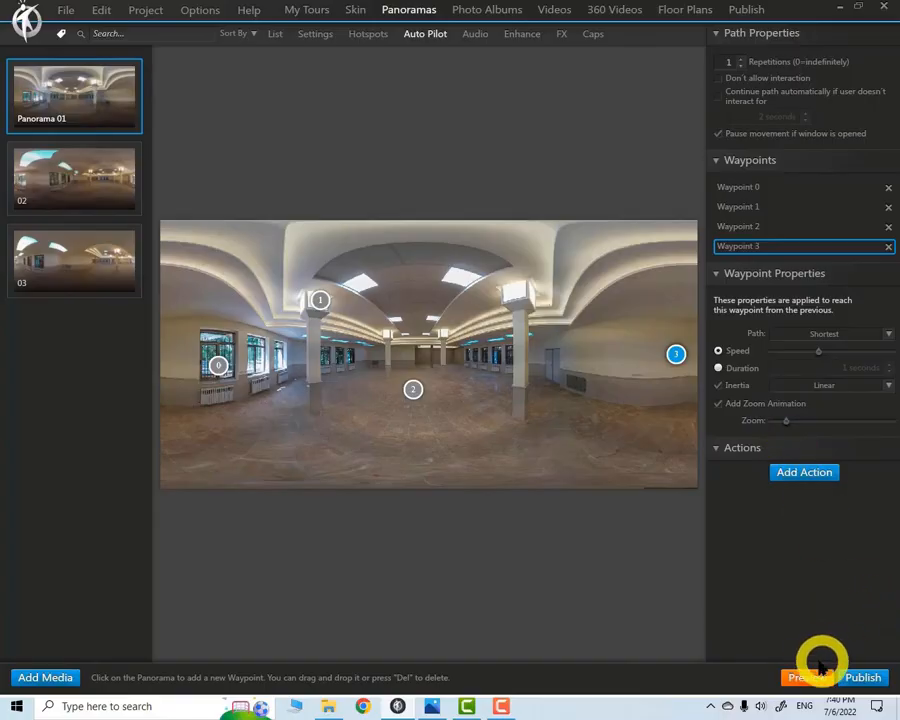
click(677, 354)
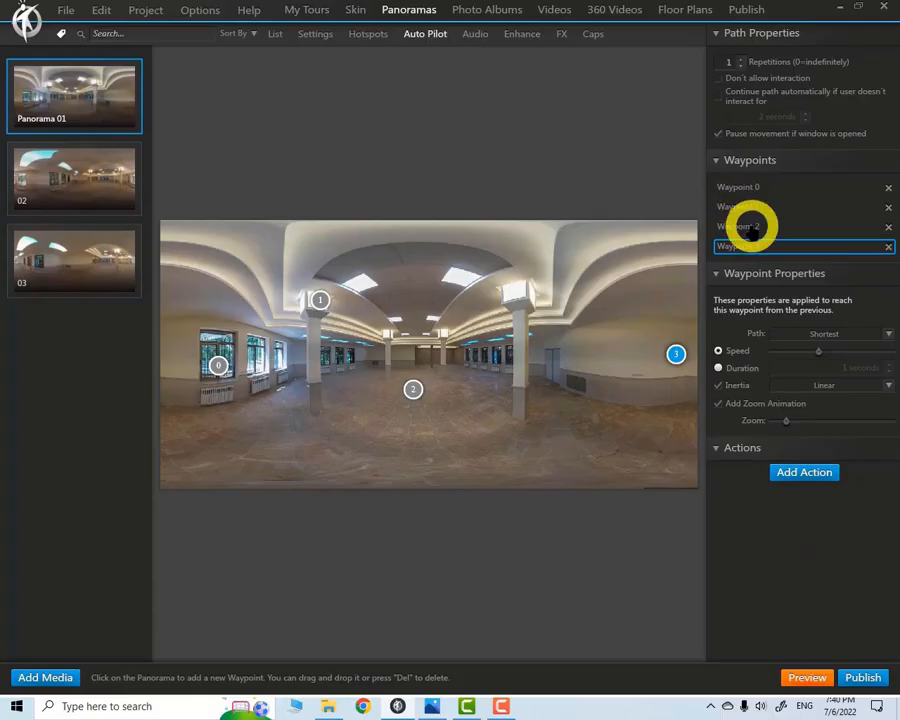
- Add a zoom animation at maximum zoom to Waypoint 2 and preview the autopilot movement
click(752, 226)
click(717, 403)
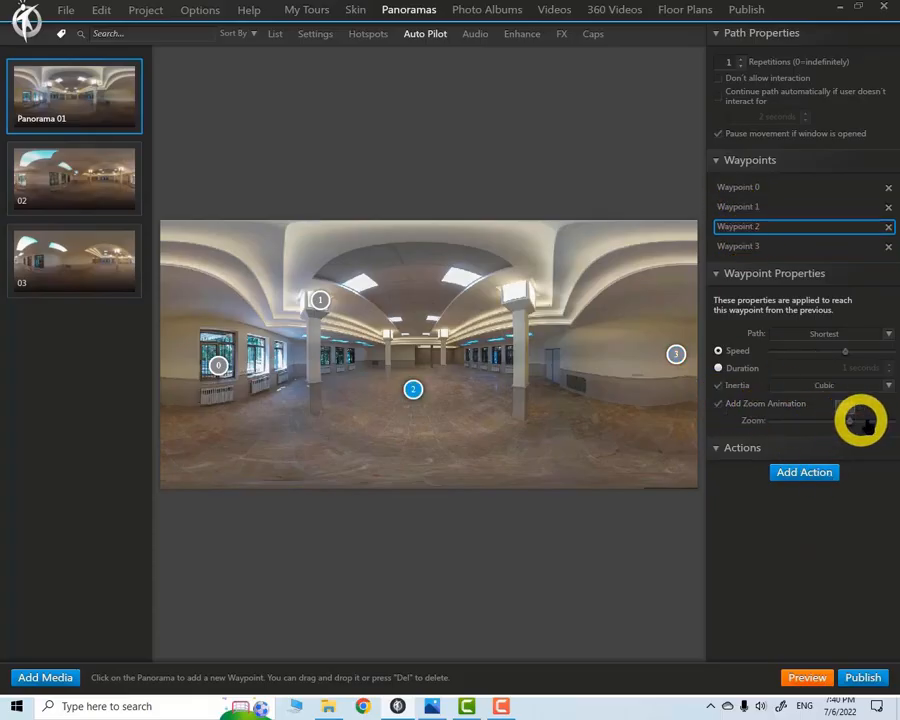
click(811, 678)
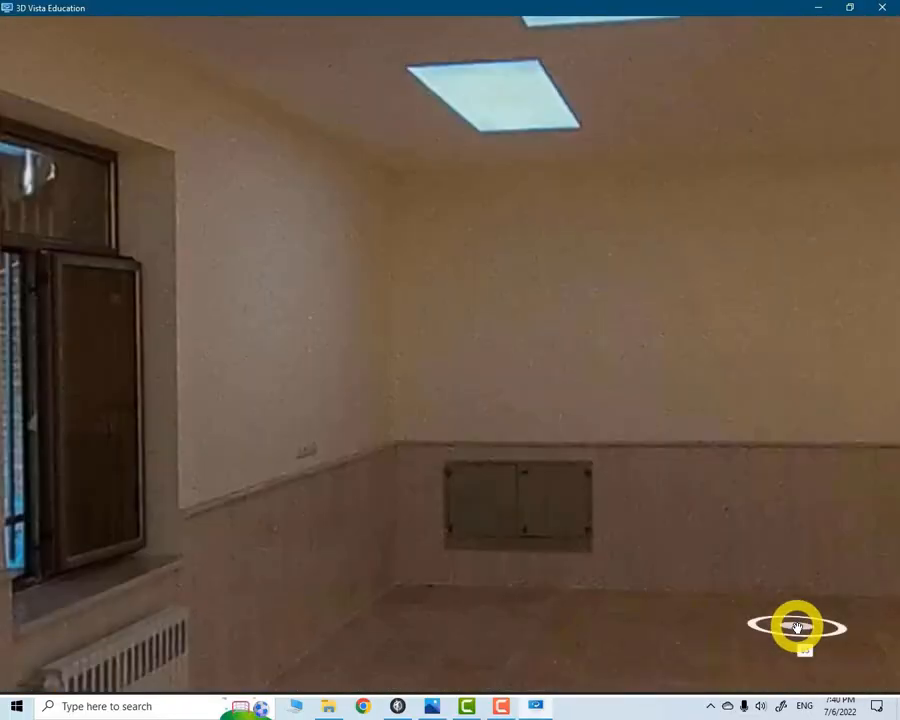
click(882, 8)
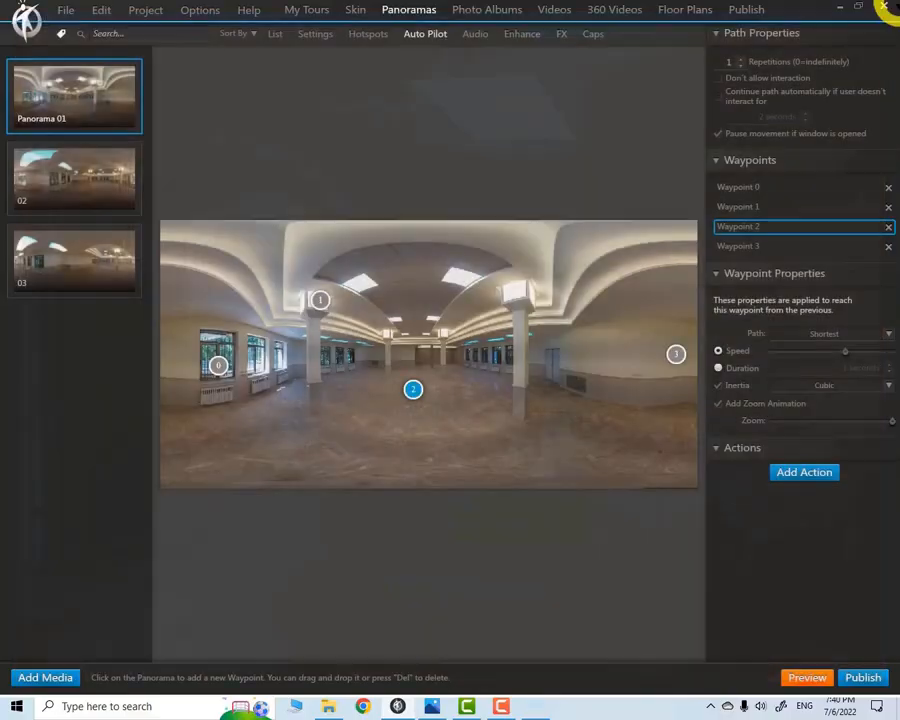
click(740, 229)
click(741, 248)
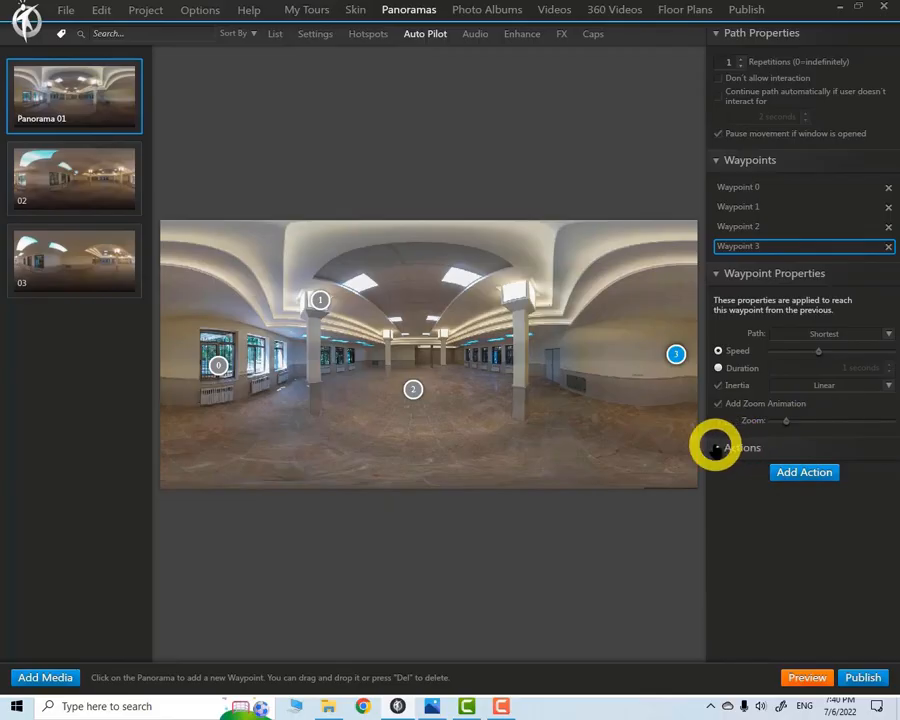
click(741, 226)
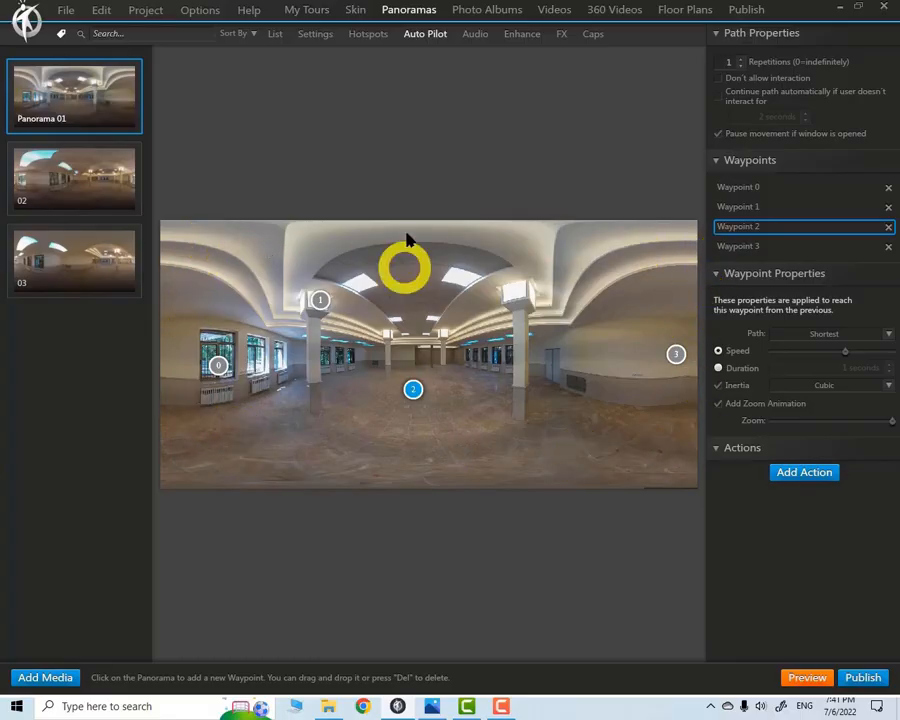
- Add the audio file 01.mp3 from the VT > Utility > Songs folder on drive D to Panorama 01
click(474, 35)
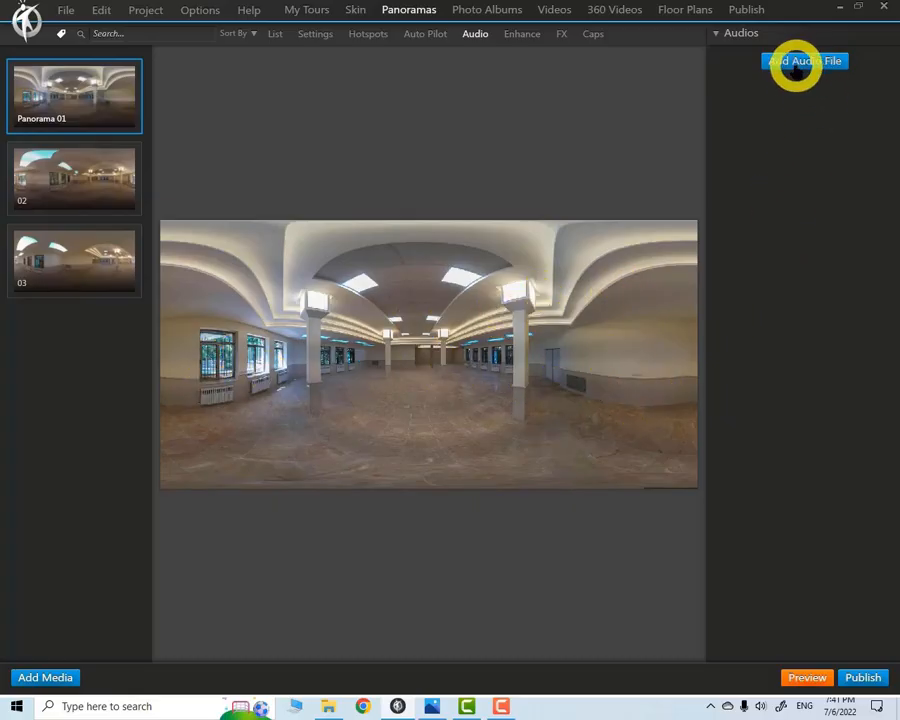
click(795, 62)
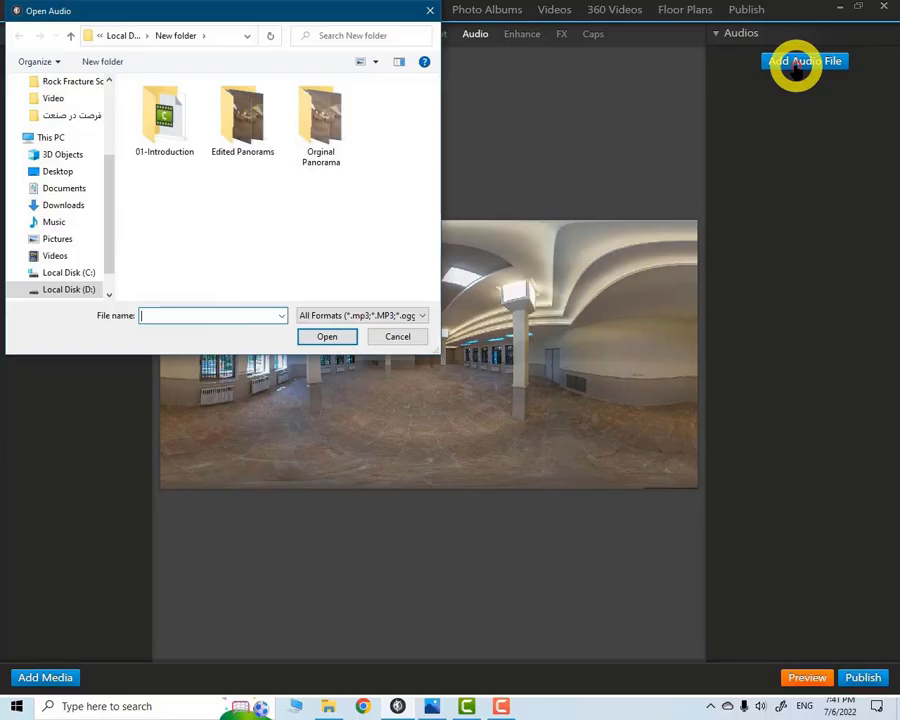
click(82, 291)
double_click(382, 198)
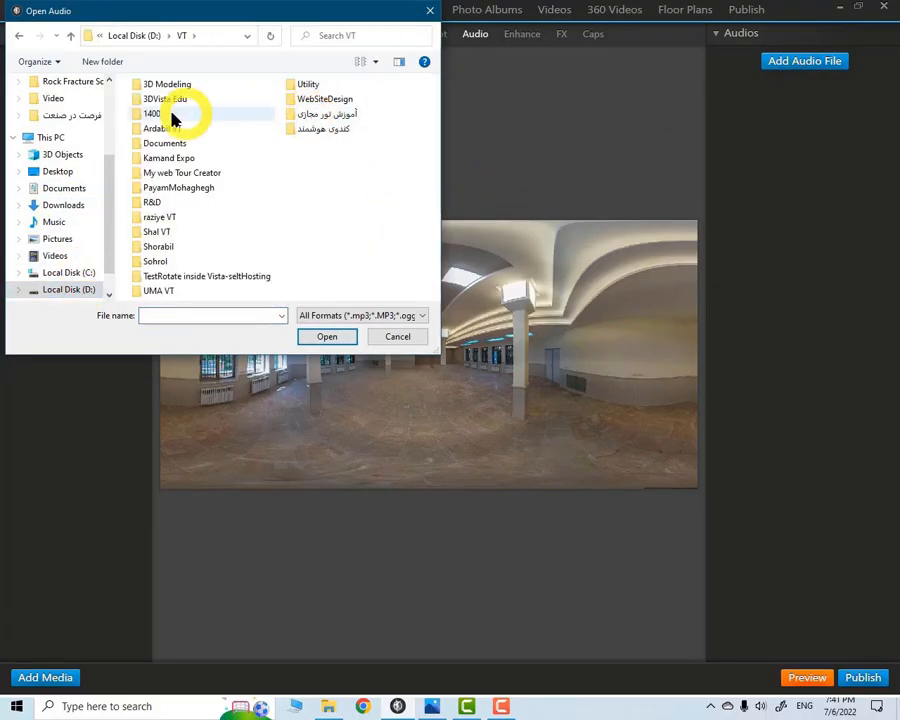
double_click(310, 85)
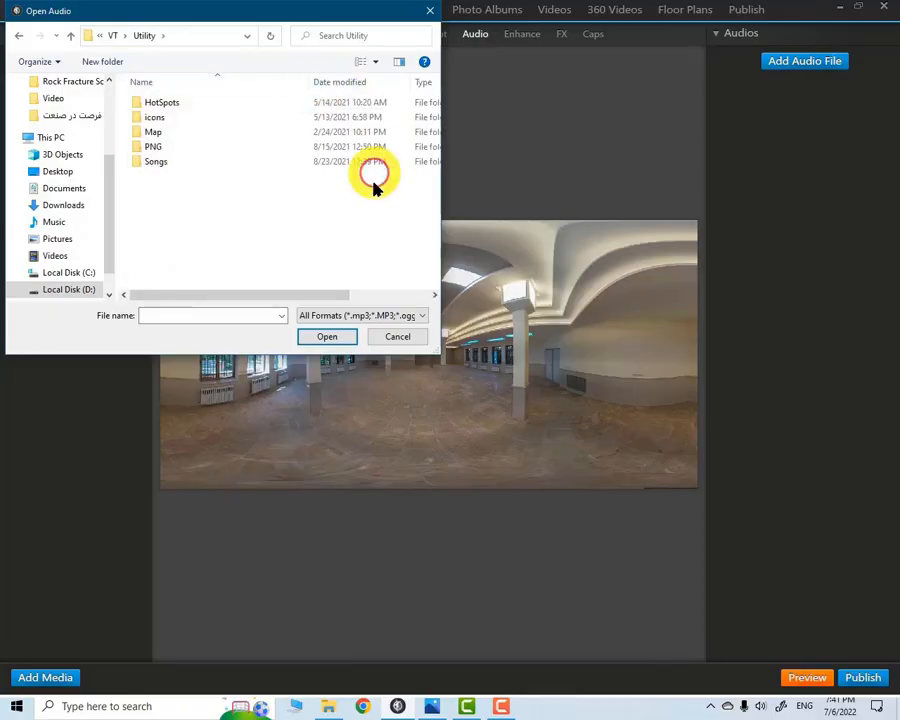
double_click(157, 163)
double_click(166, 118)
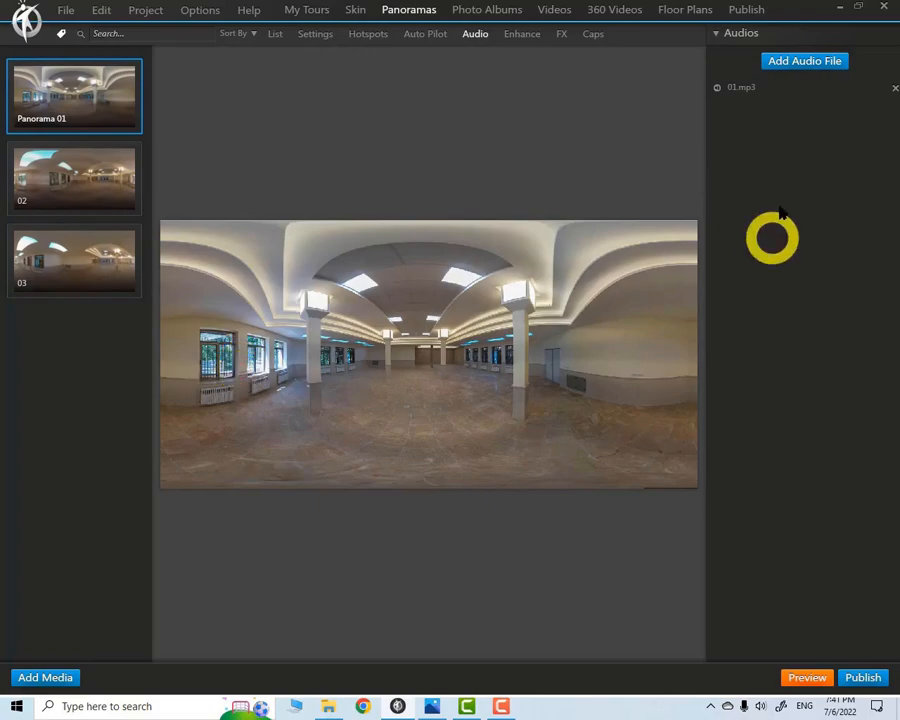
- Make 01.mp3 directional, shrink its sound area and place it over the windows and nearest column in the panorama's left part
click(741, 88)
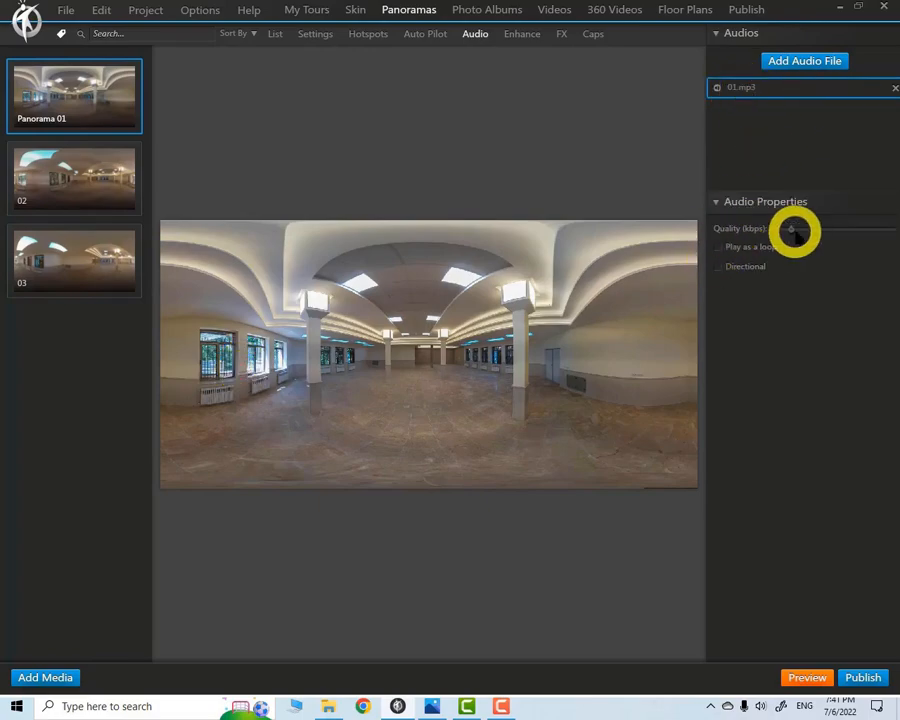
click(718, 267)
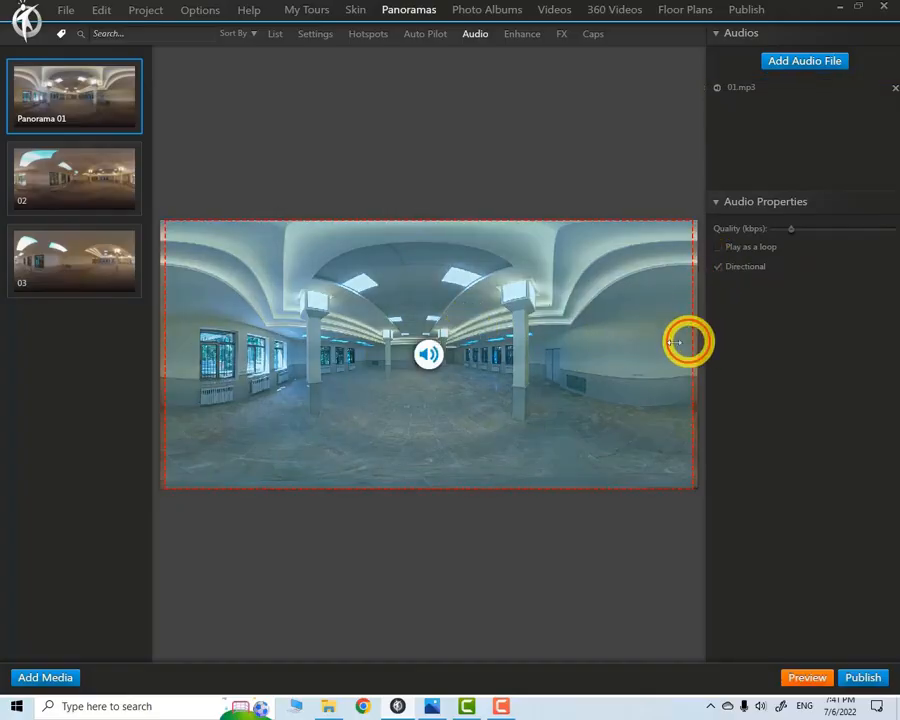
drag(675, 343, 571, 343)
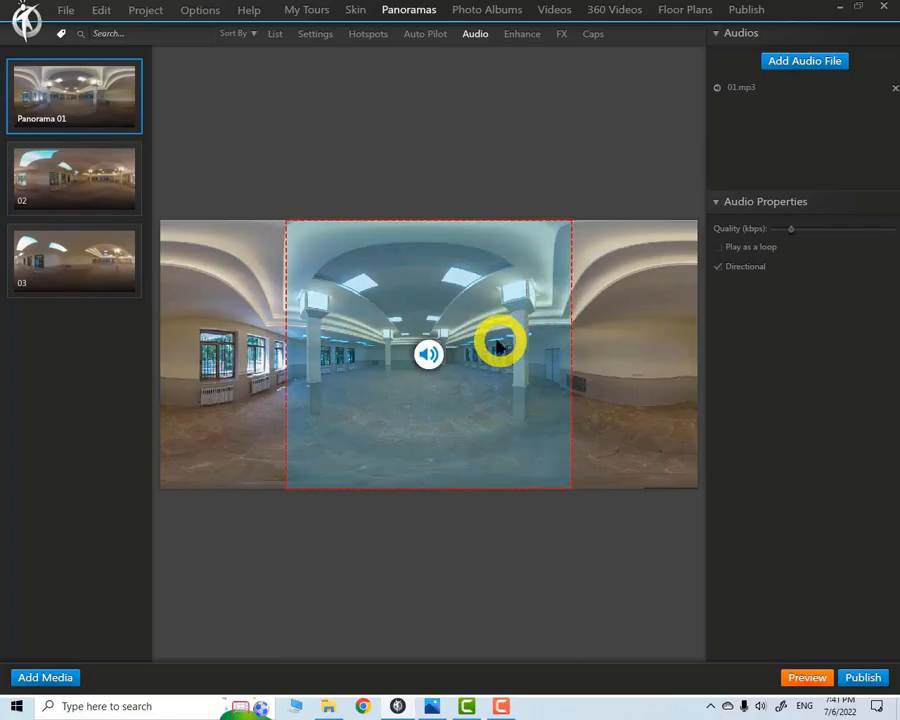
drag(428, 354, 297, 357)
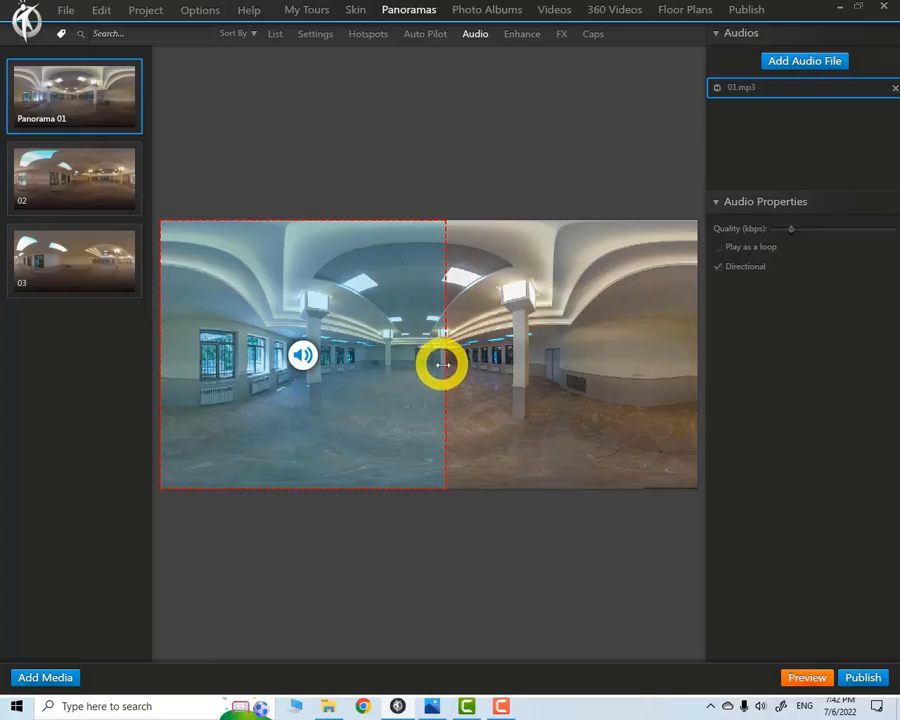
drag(443, 364, 403, 370)
drag(330, 362, 259, 358)
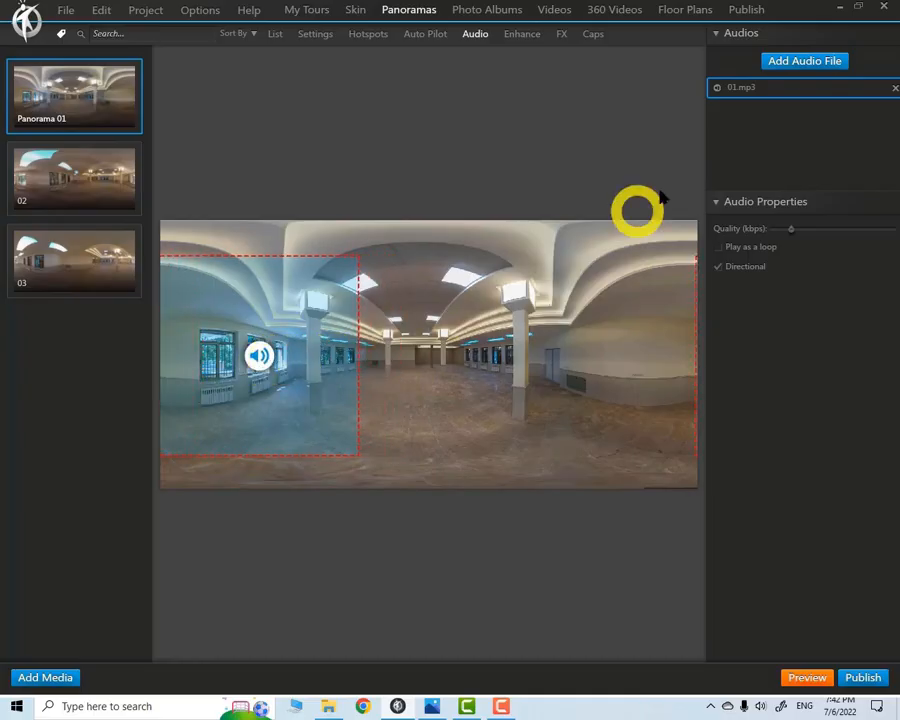
- Import the 01.-Richard-Clayderman audio file, make it directional and place its reduced sound area over the panorama's right column and wall
click(804, 61)
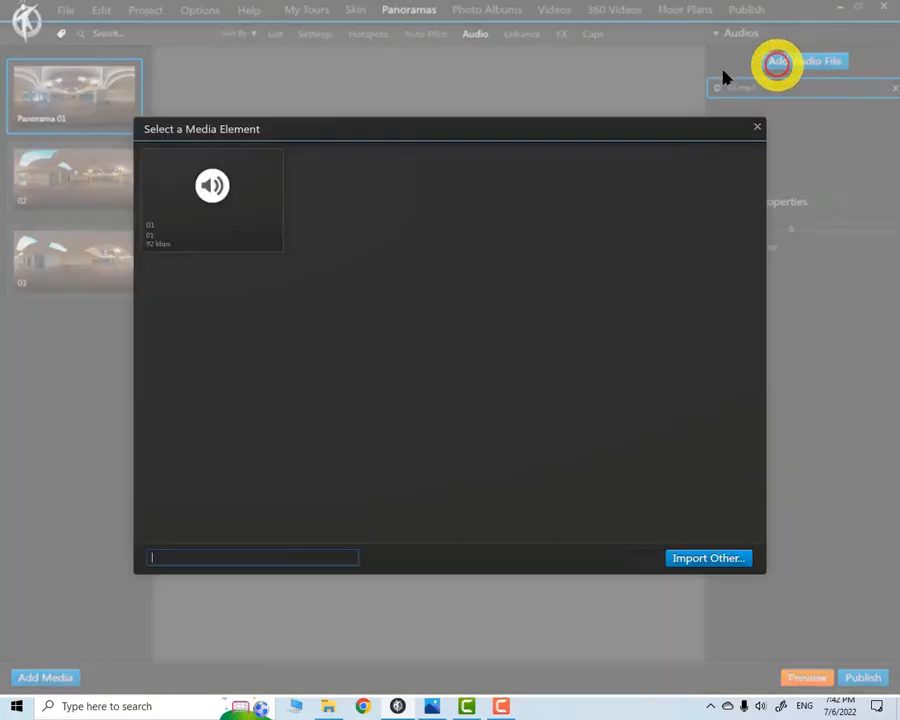
click(693, 553)
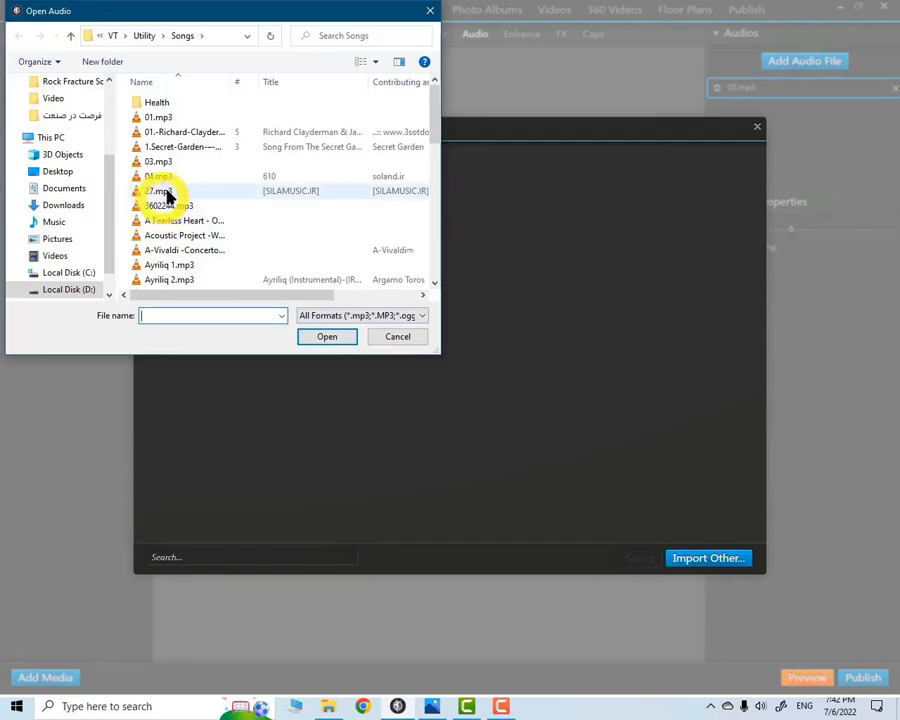
double_click(172, 132)
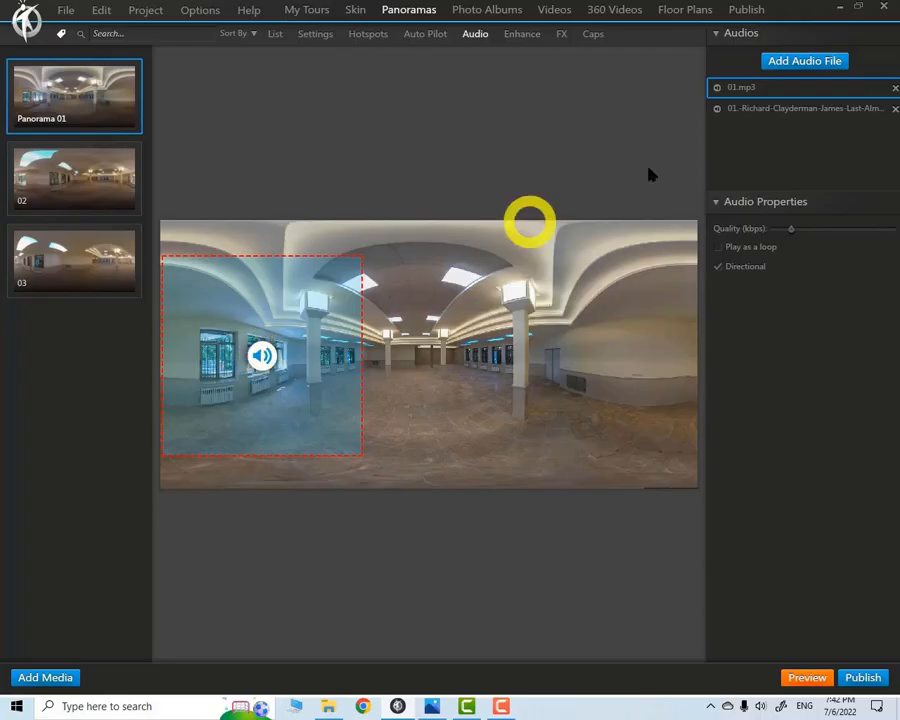
click(780, 108)
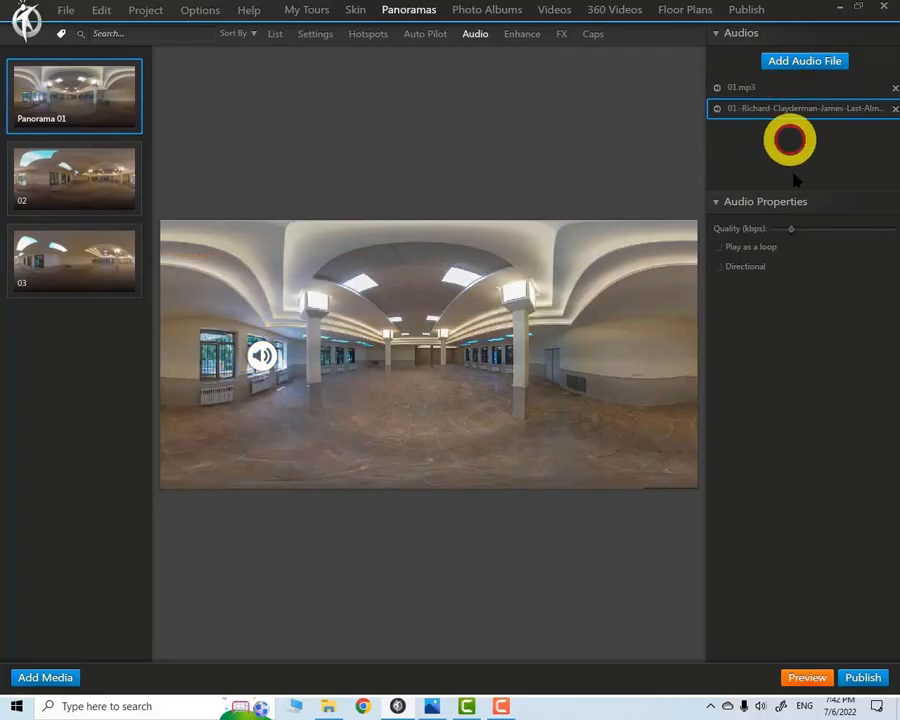
click(717, 266)
drag(158, 356, 333, 366)
drag(412, 360, 589, 354)
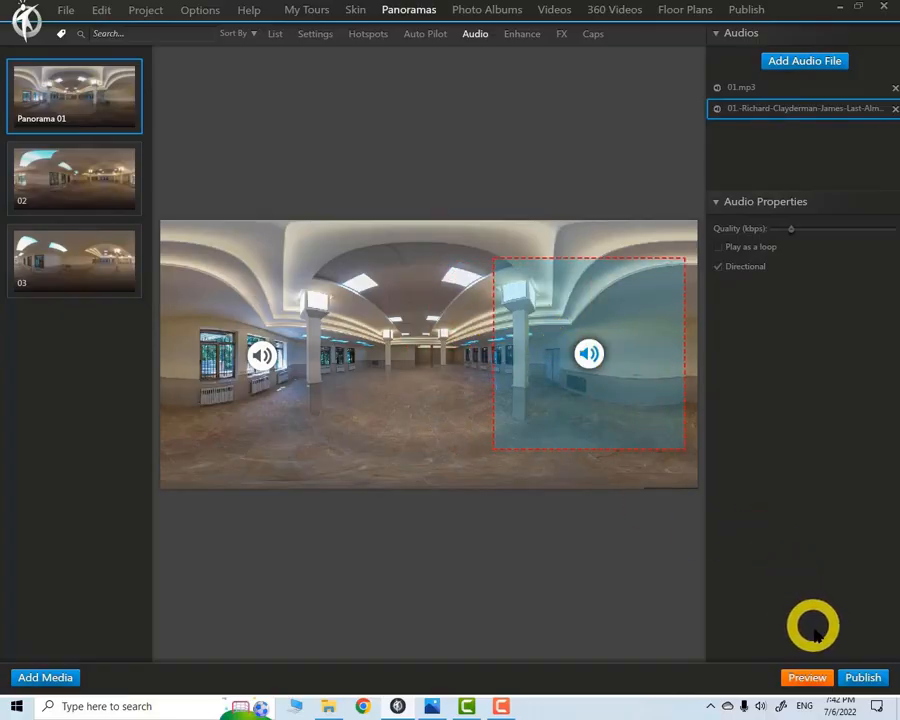
- Preview the tour and look around the room to check the two directional audio areas
click(804, 679)
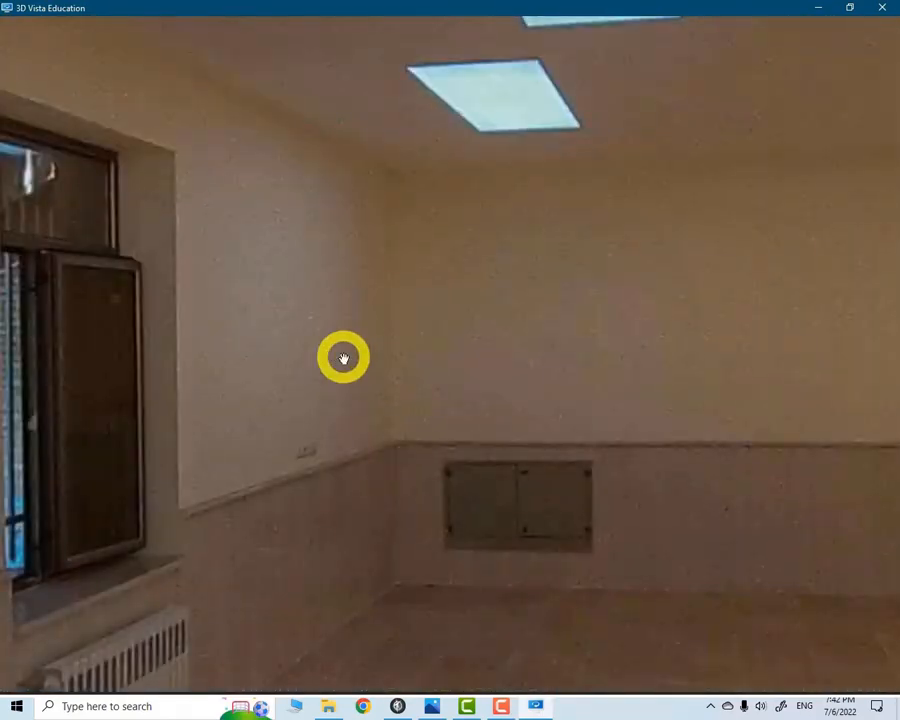
drag(340, 356, 665, 403)
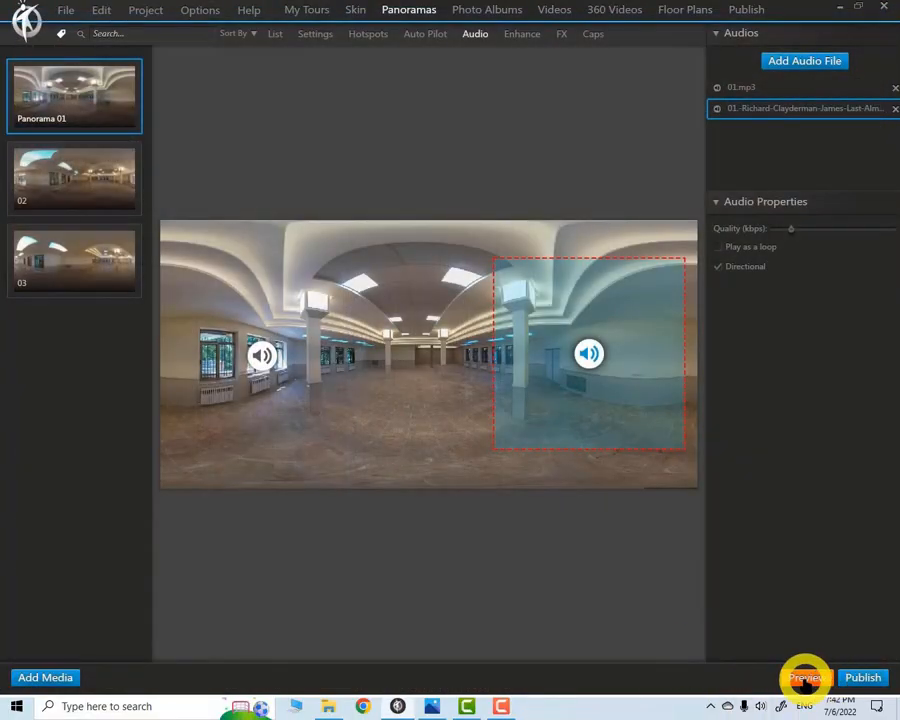
click(806, 679)
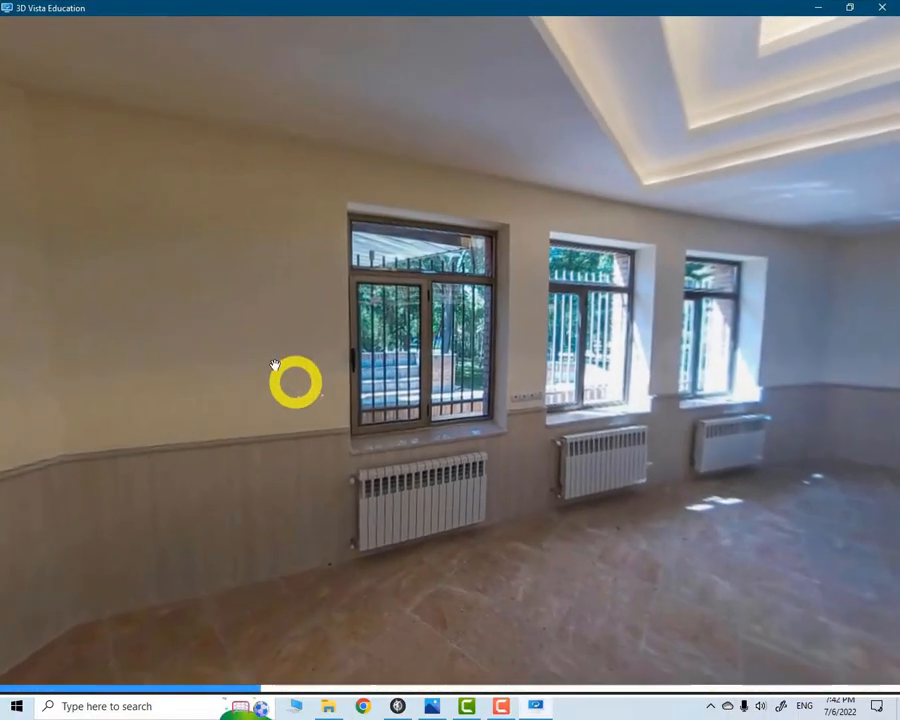
click(259, 345)
drag(562, 395, 492, 402)
drag(560, 338, 755, 133)
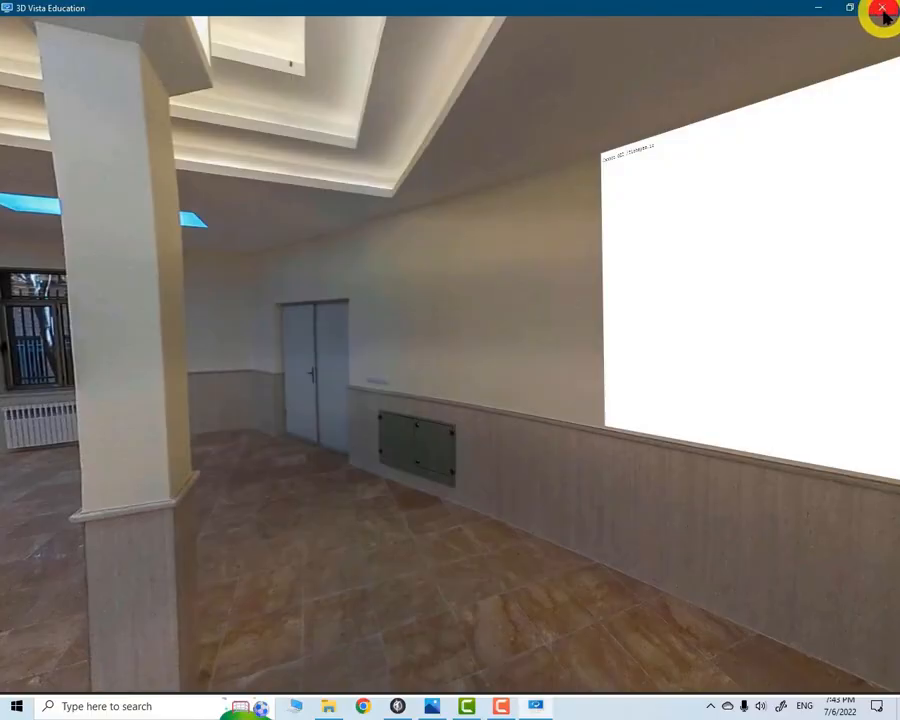
click(883, 14)
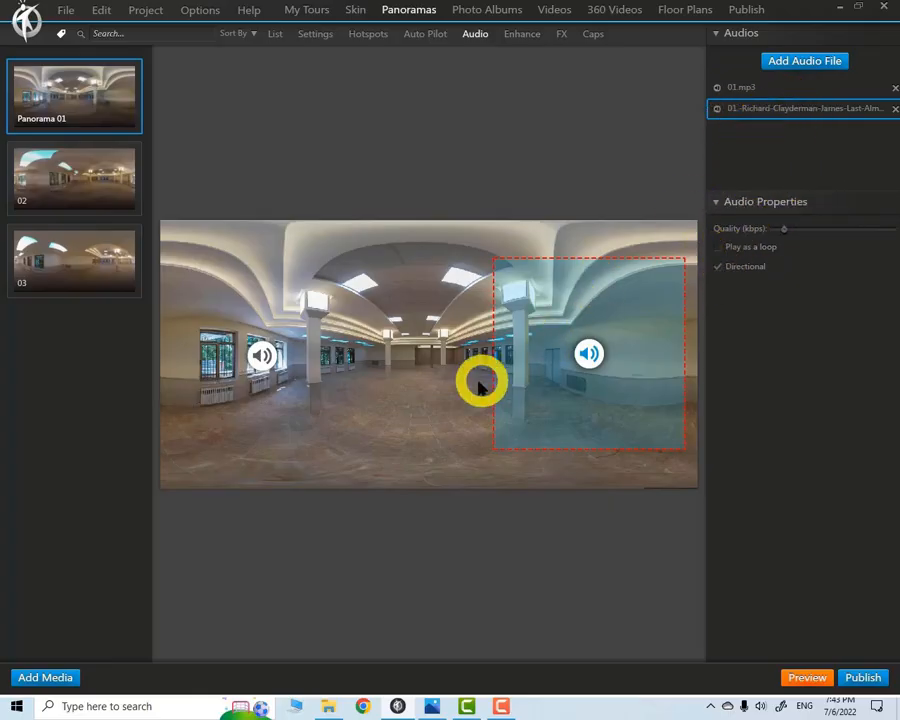
- Set Panorama 01's contrast to 1.43, brightness to 0.76, saturation to 2.00, gamma to 1.31, sharpen radius to 0.10 and sharpen amount to 1.00
click(518, 34)
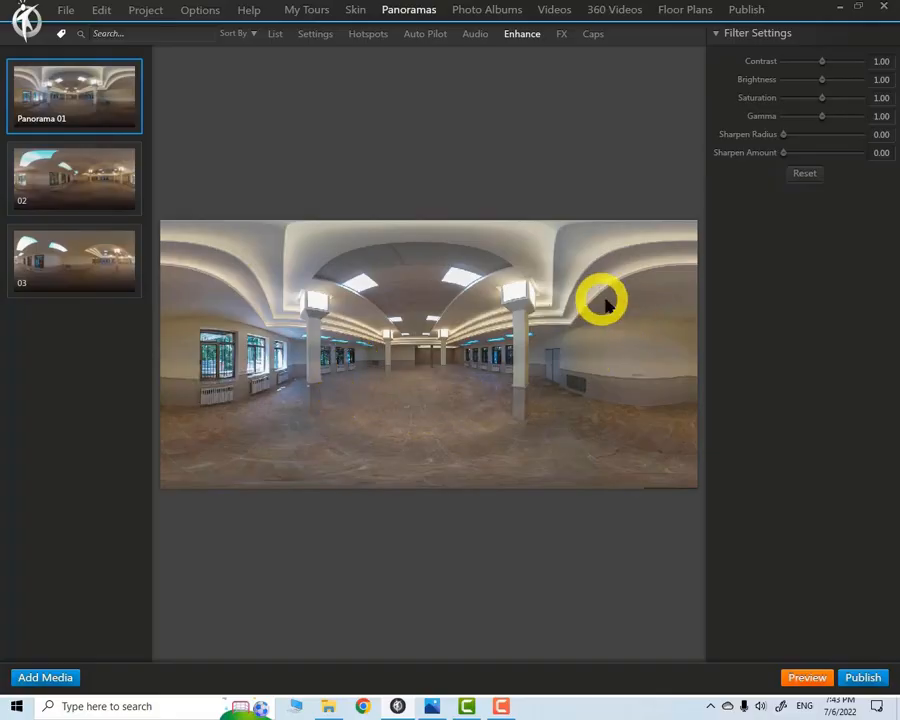
click(413, 303)
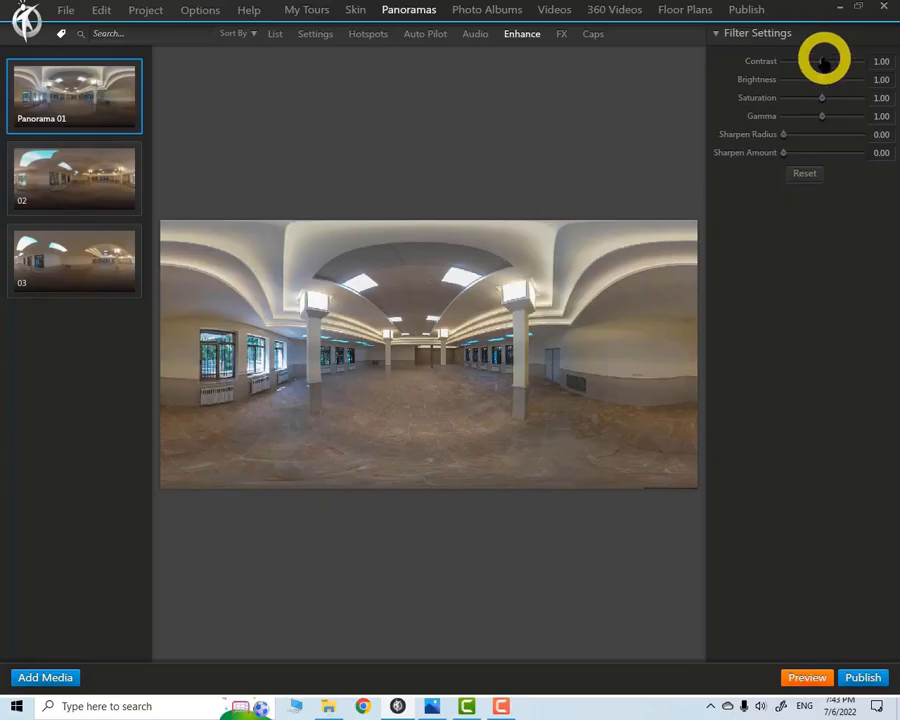
drag(833, 62, 846, 116)
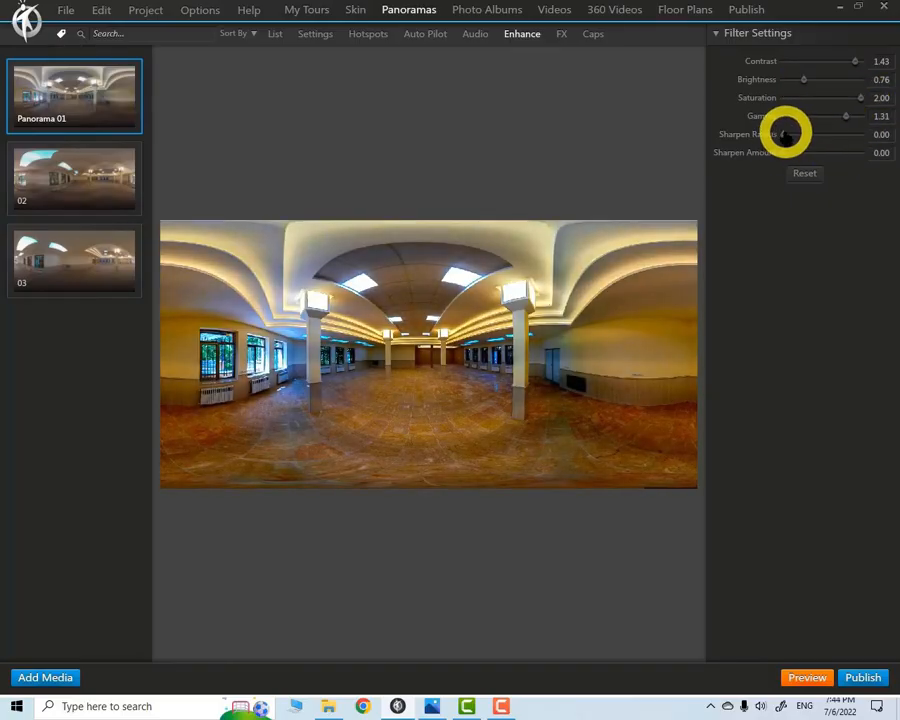
drag(793, 137, 875, 145)
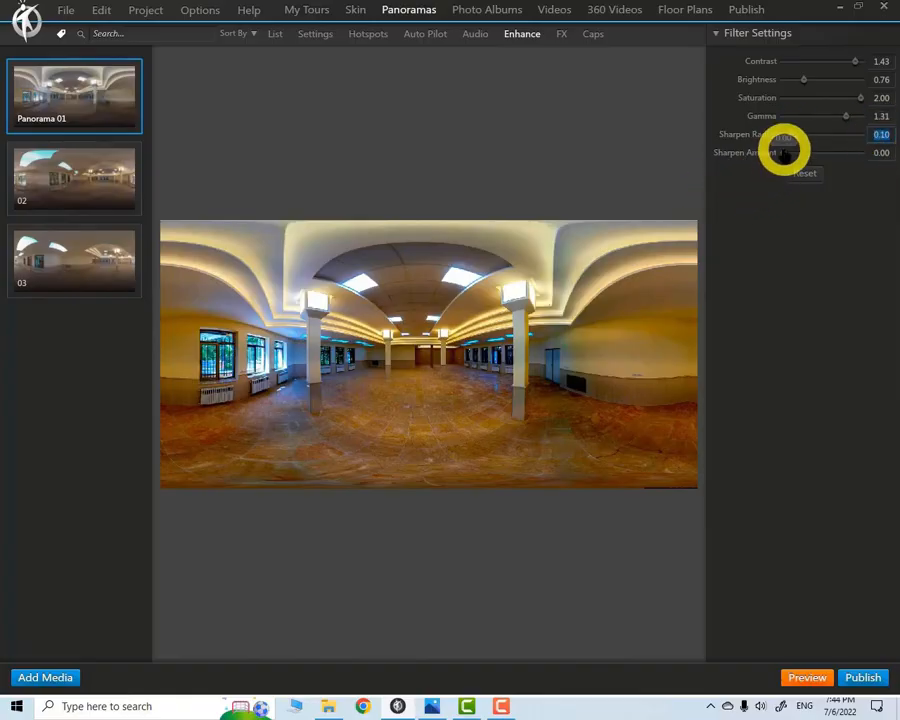
drag(783, 152, 880, 151)
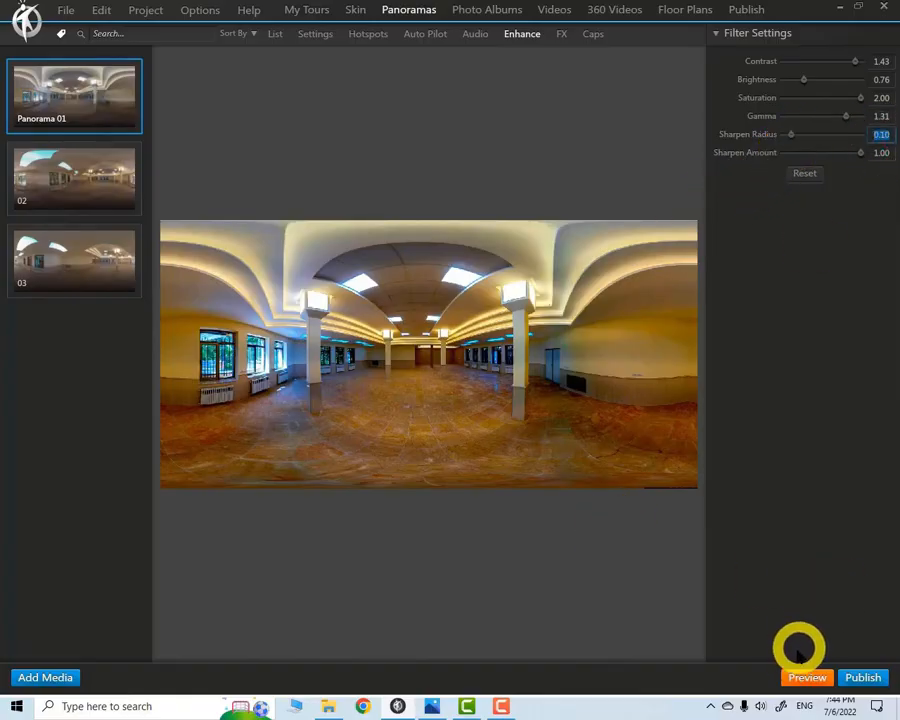
- Preview the enhanced panorama and reset all of its filter settings
click(812, 680)
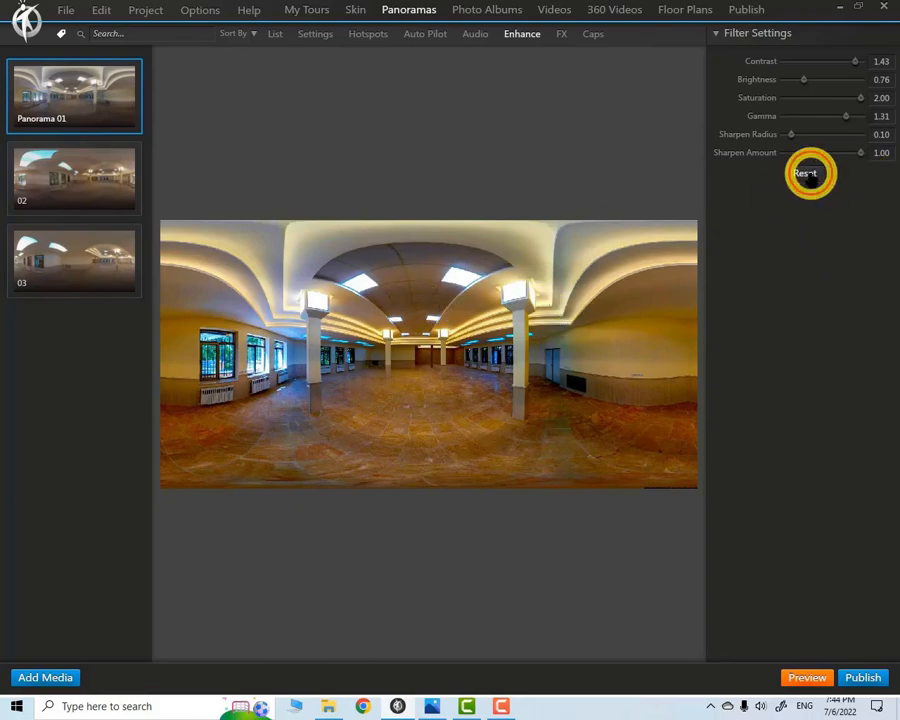
click(805, 174)
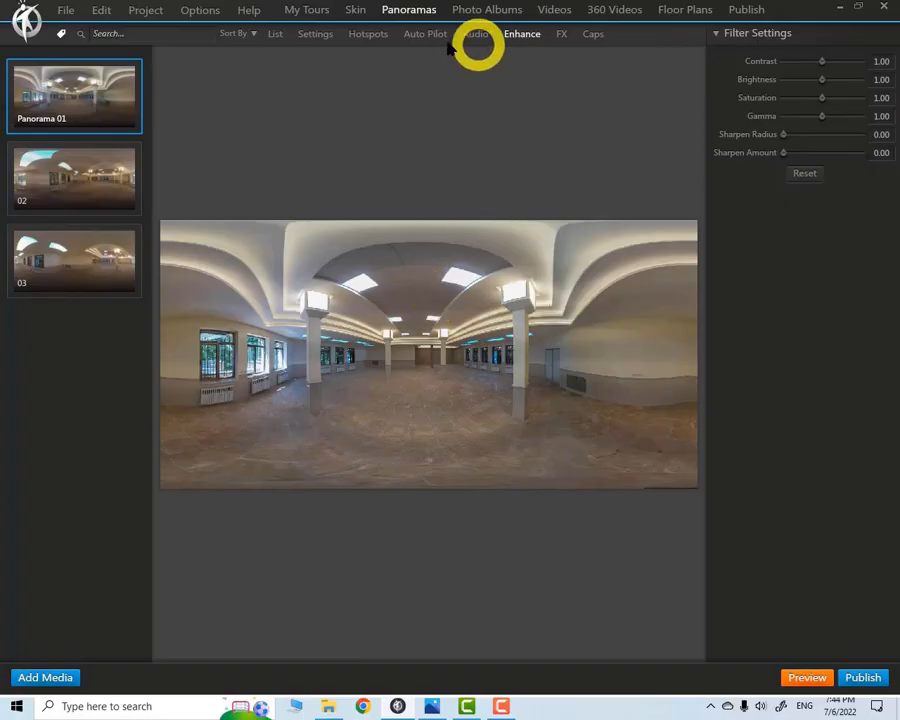
- Add a lens flare effect on each of the two large column lamps in Panorama 01
click(561, 34)
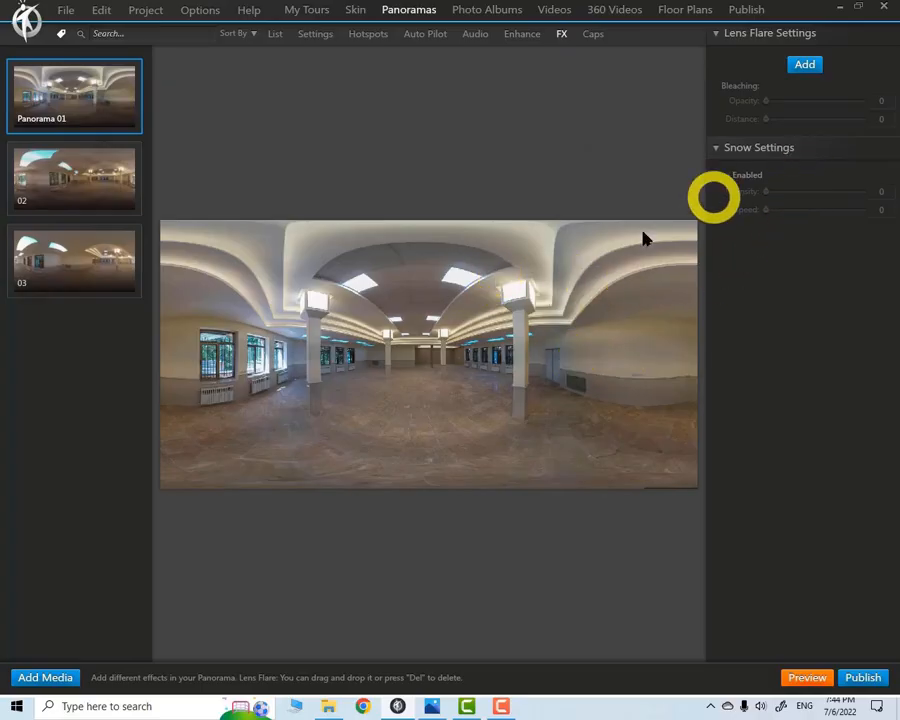
click(806, 64)
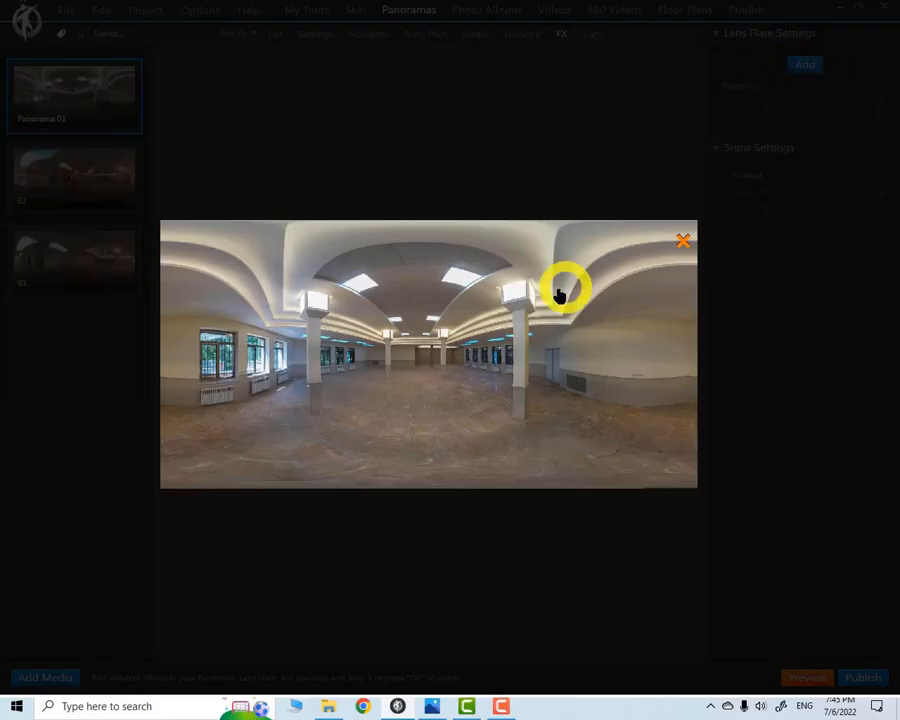
click(516, 298)
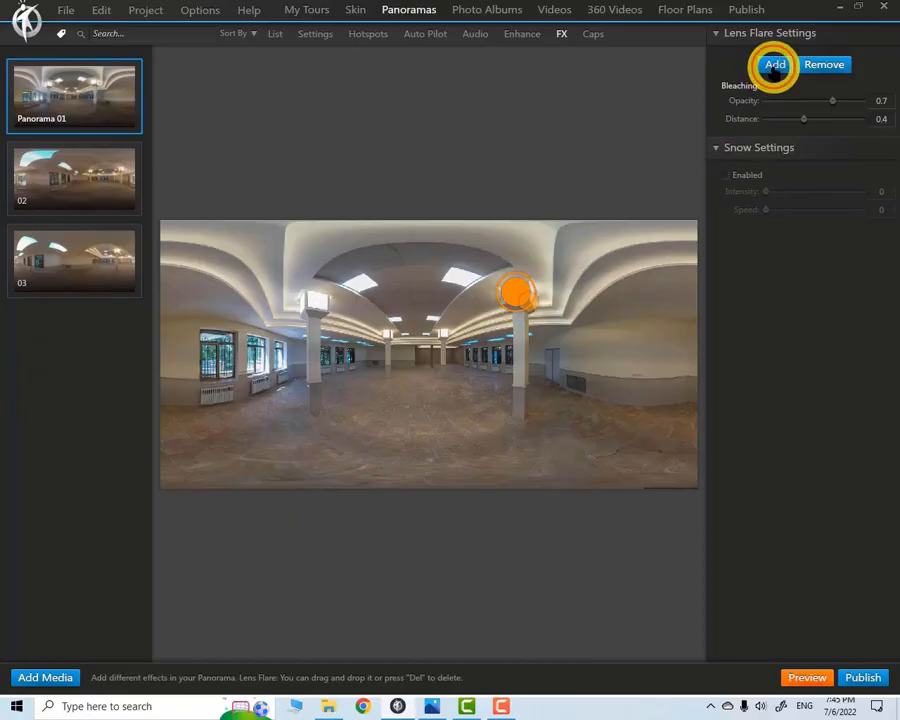
click(775, 65)
click(313, 297)
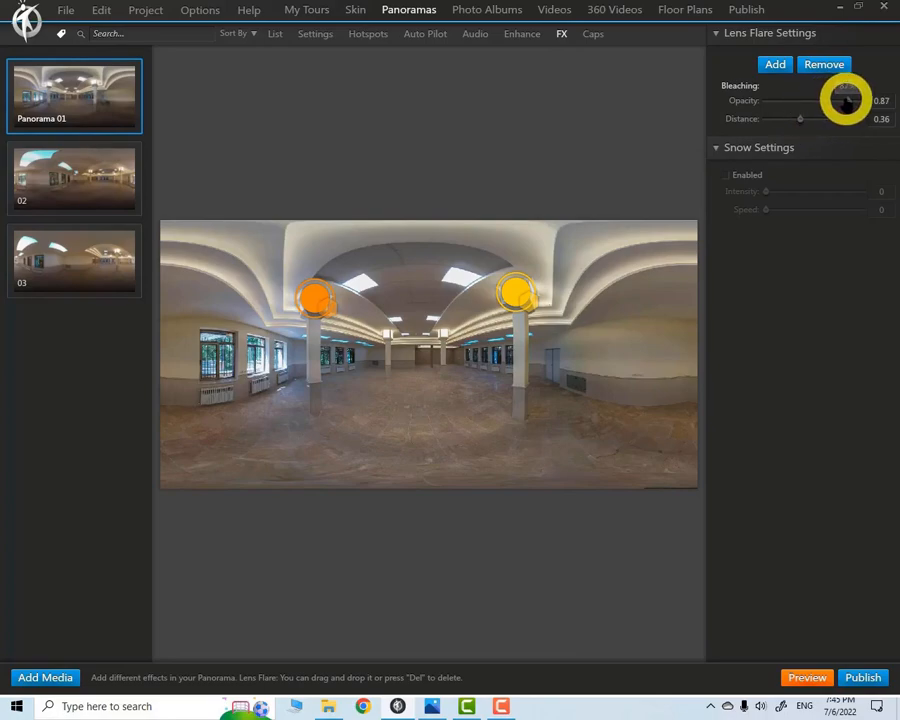
- Set the selected lens flare's bleaching opacity to 0.9 and preview the flare in the tour
drag(851, 103, 850, 103)
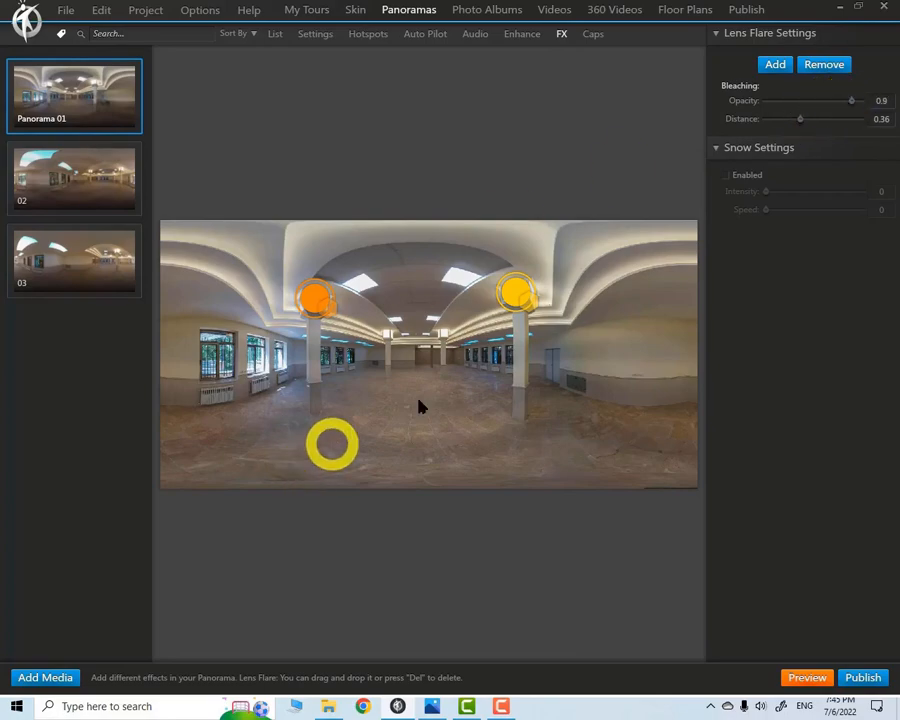
click(801, 680)
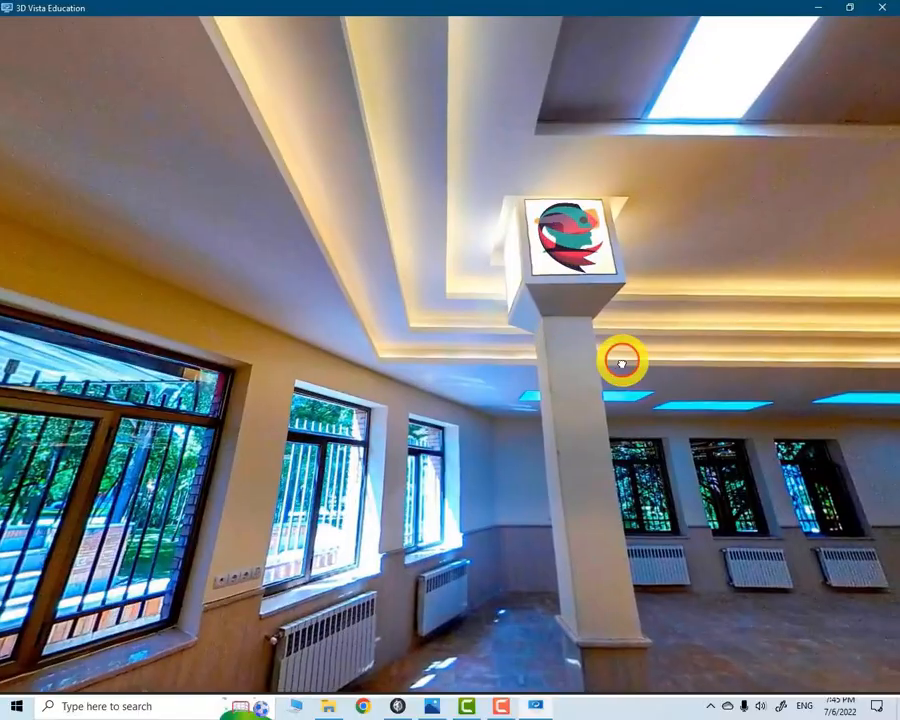
drag(621, 363, 460, 412)
click(880, 11)
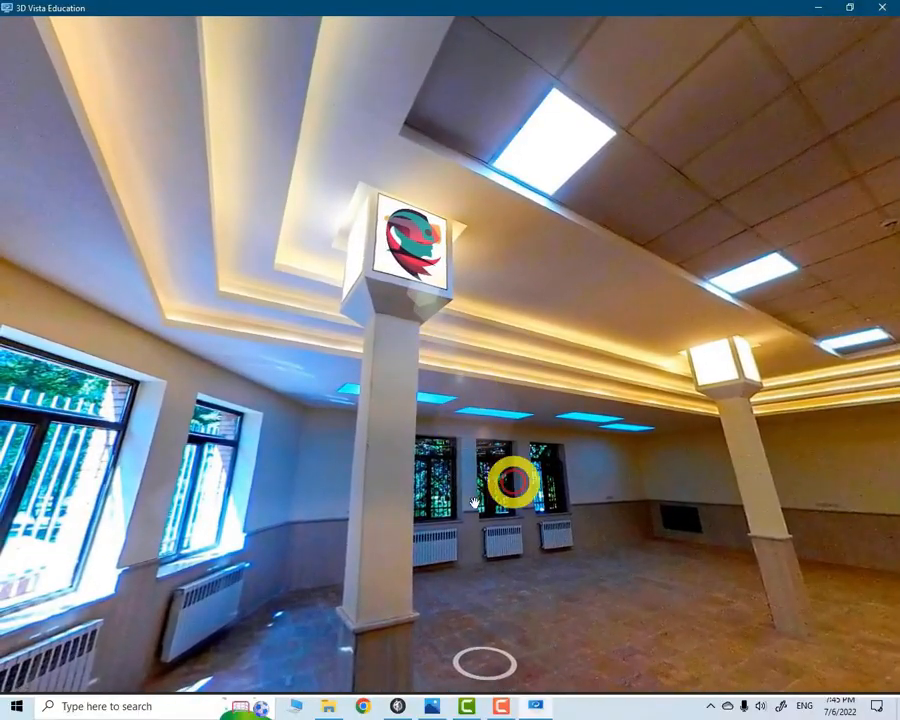
- Remove both audio files from Panorama 01
click(475, 34)
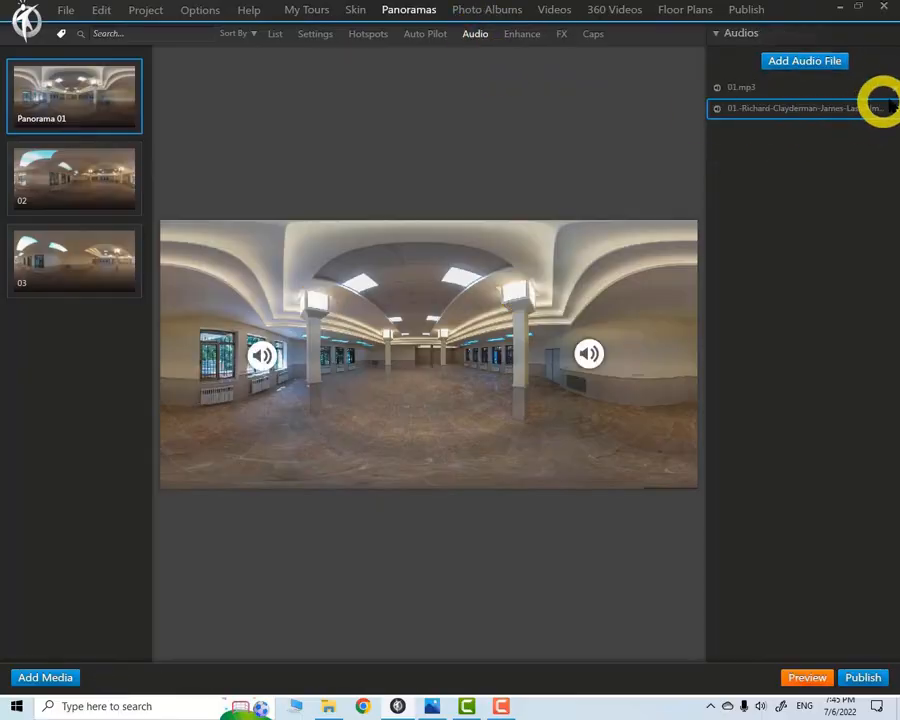
click(886, 88)
click(894, 88)
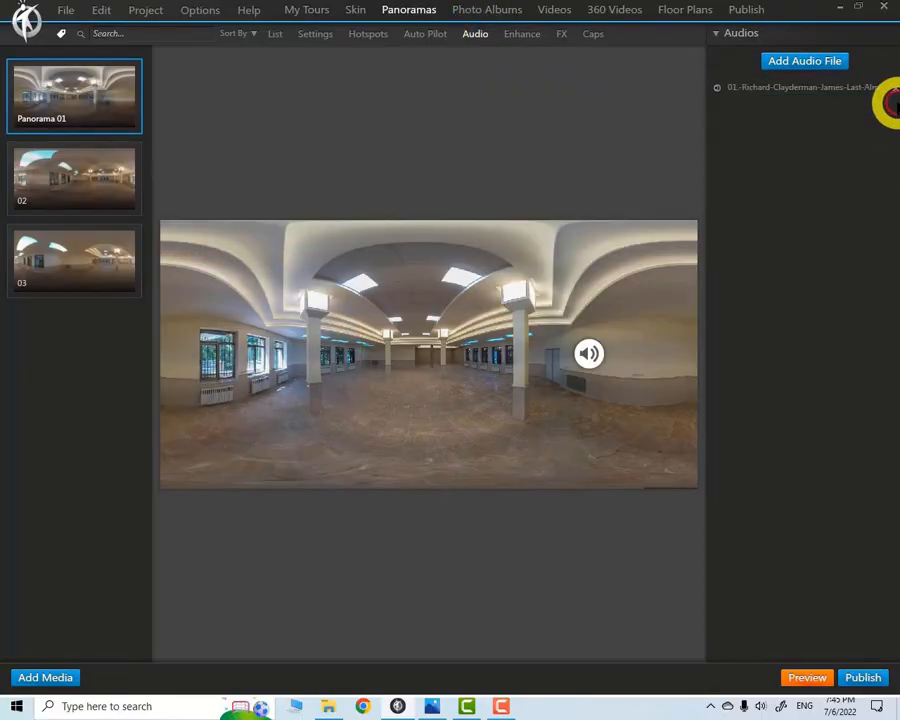
click(886, 88)
click(894, 88)
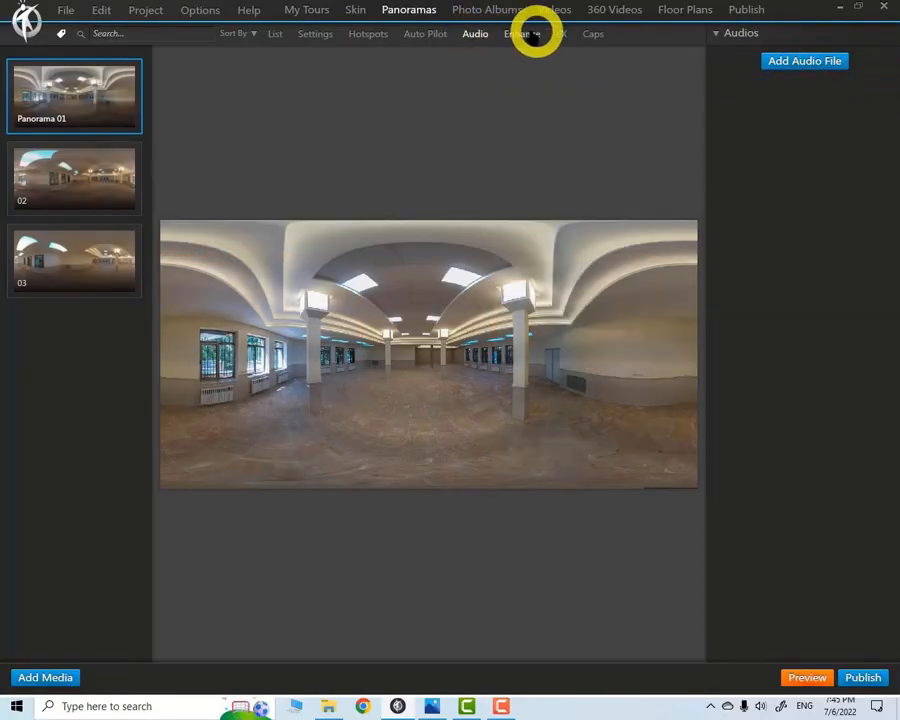
- Preview the tour without audio and look around at the lens flare effects on both column lamps
click(562, 35)
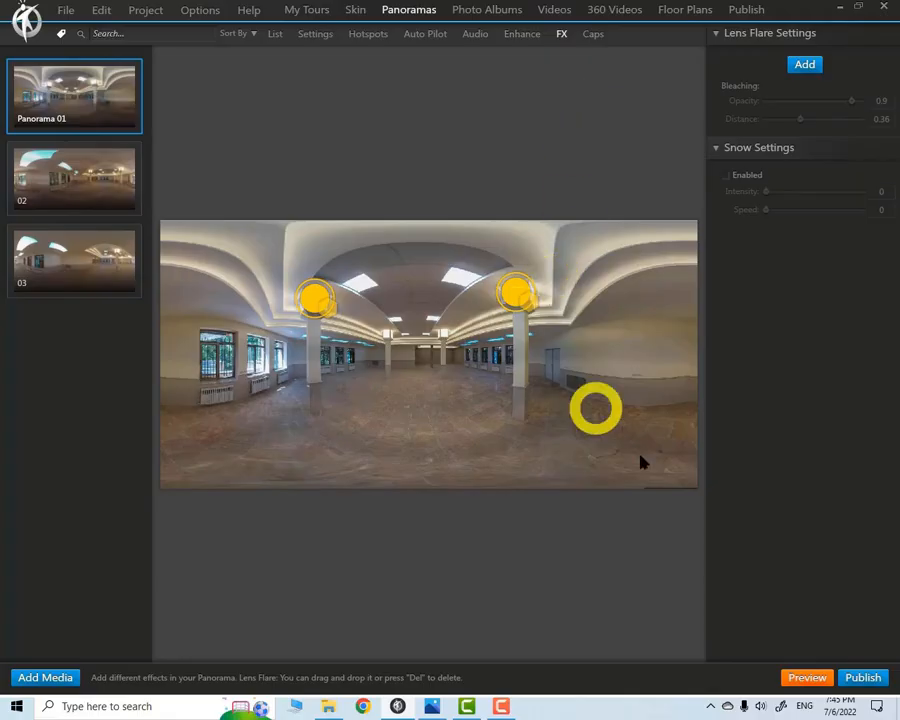
click(808, 680)
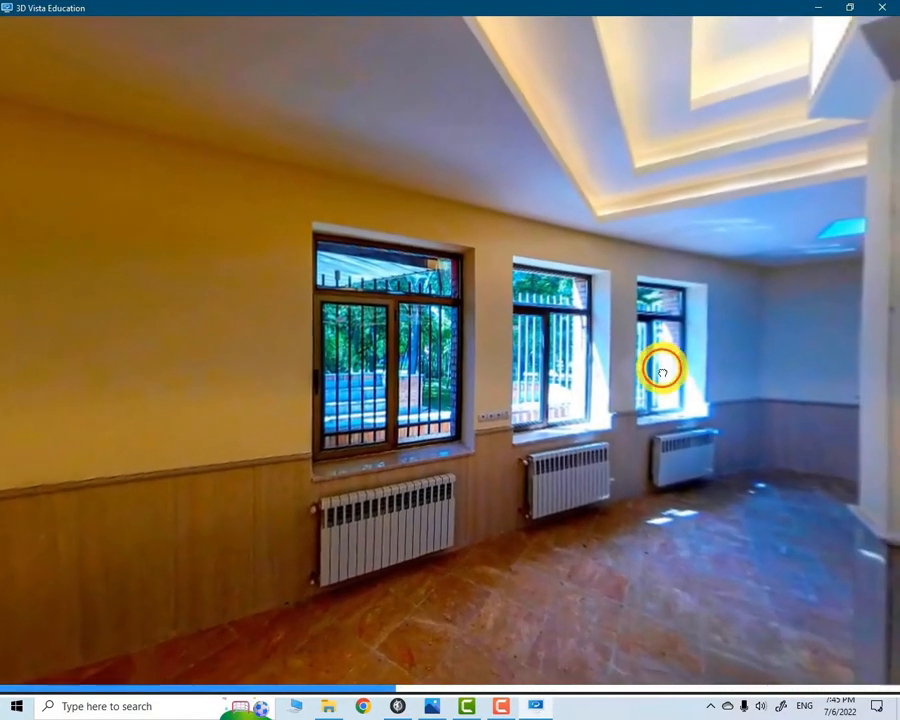
drag(662, 372, 414, 389)
drag(830, 325, 510, 258)
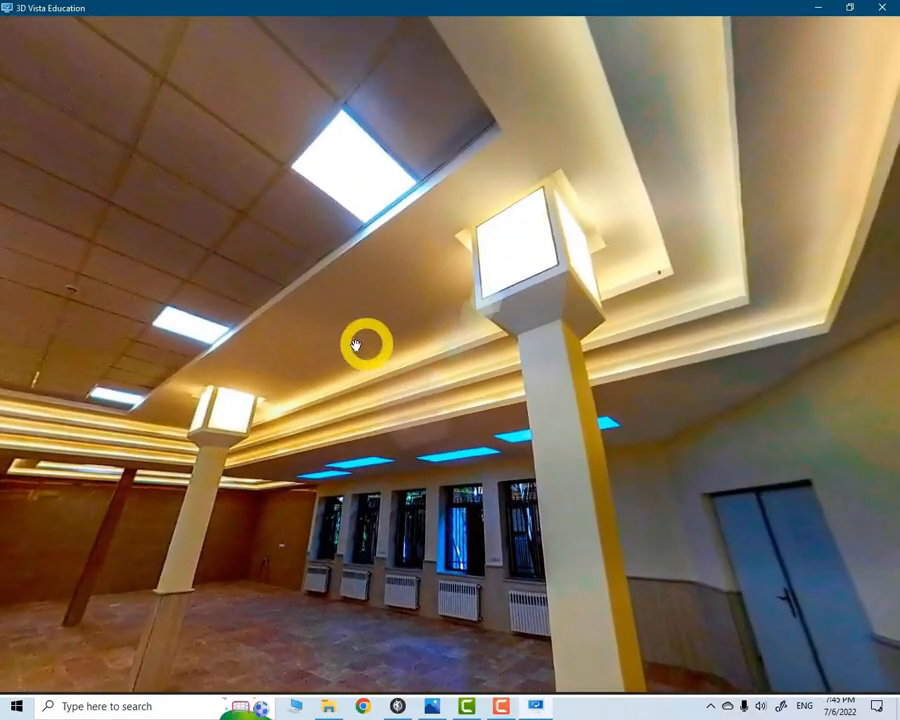
drag(552, 368, 577, 375)
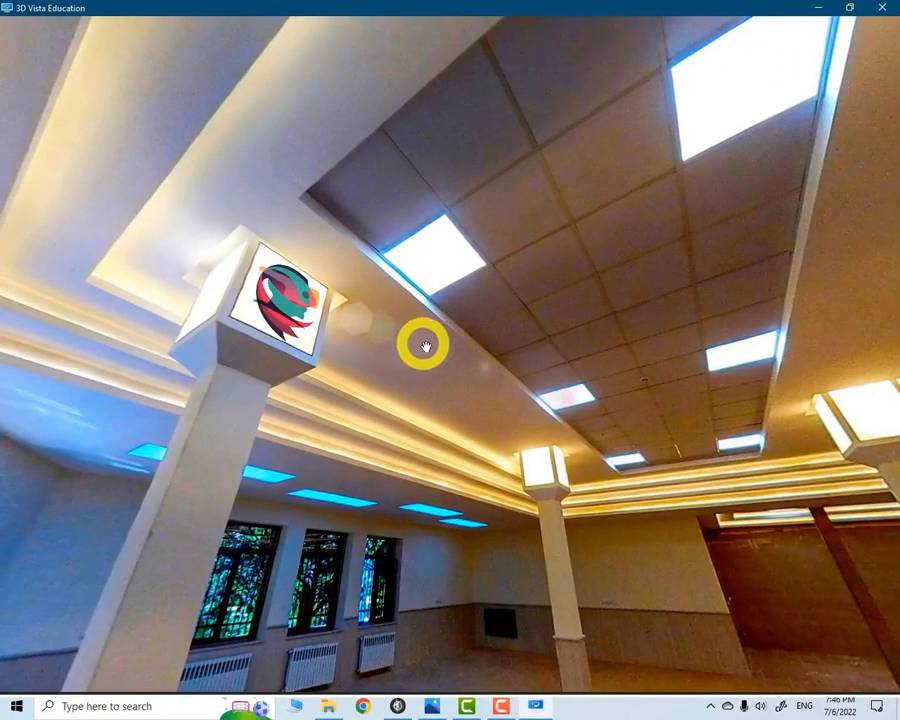
drag(604, 478, 586, 508)
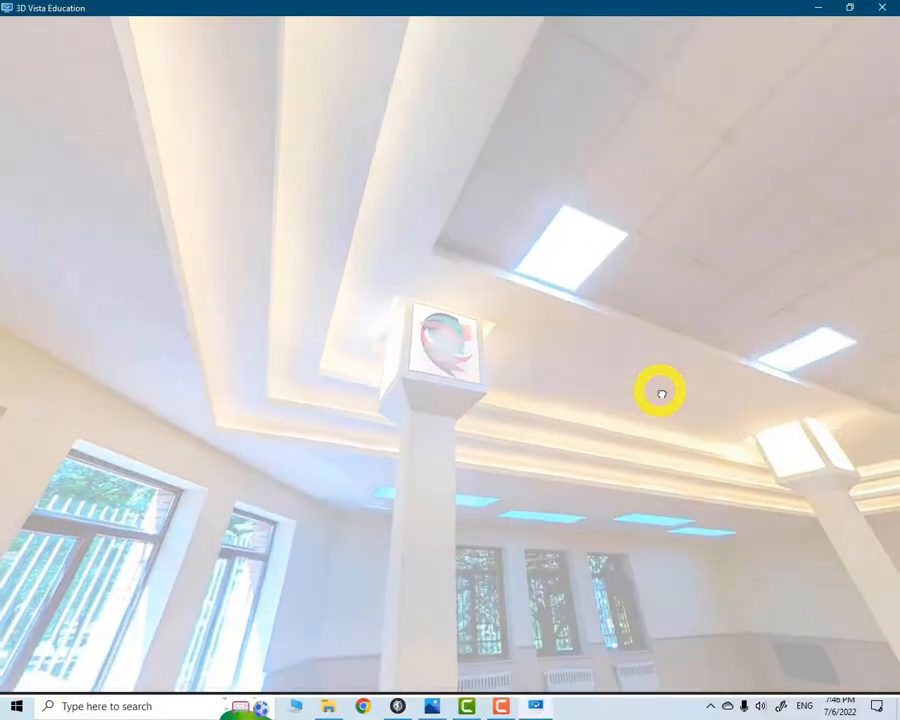
drag(661, 394, 462, 326)
click(867, 40)
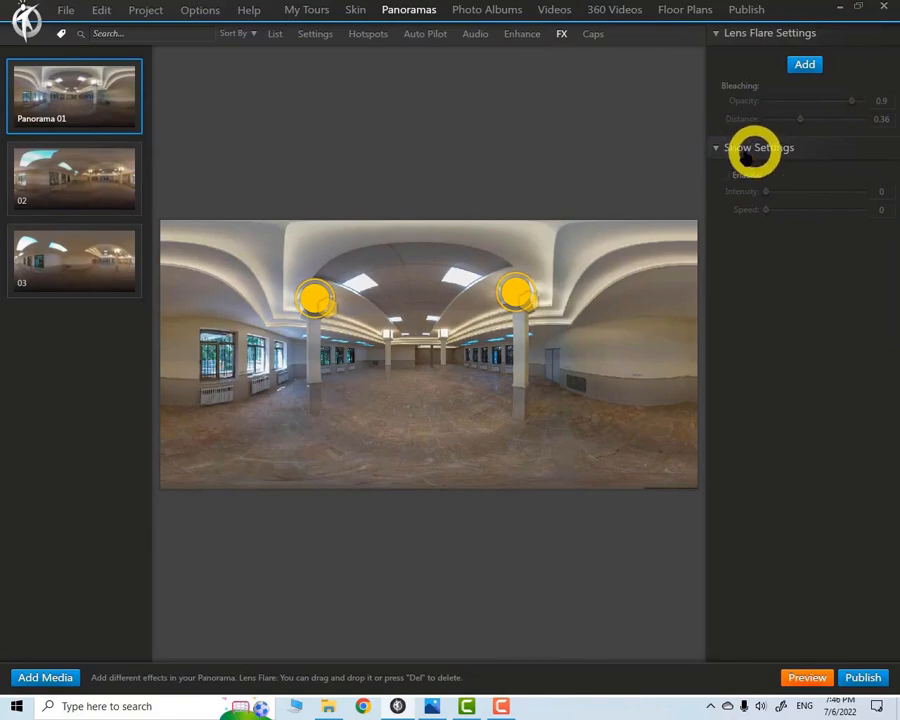
- Enable Panorama 01's snow effect at intensity 1, previewing it at speed 0.07 and then at speed 1
click(727, 175)
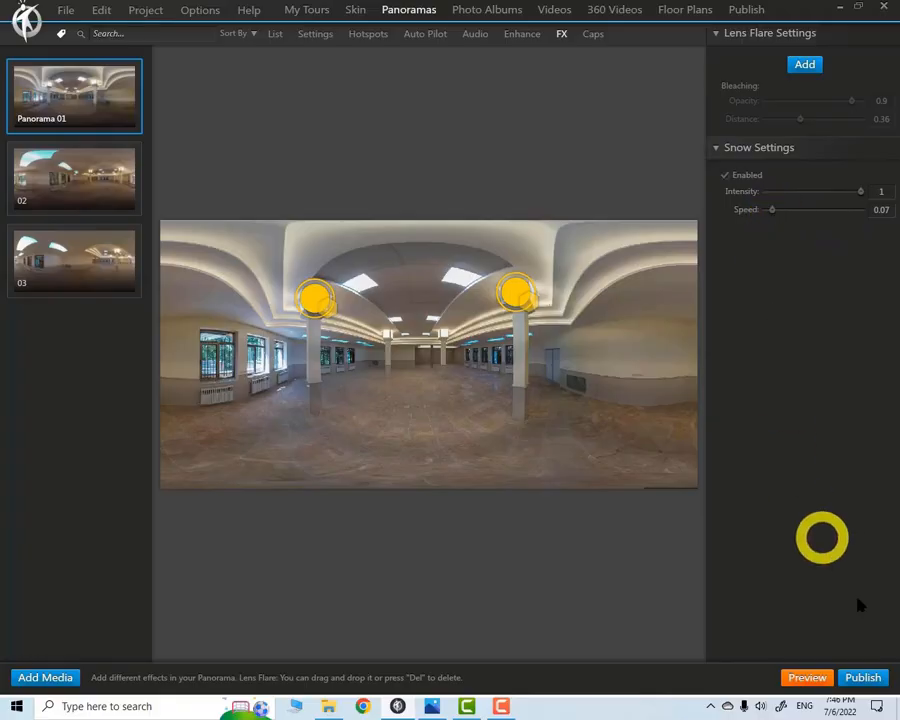
click(811, 679)
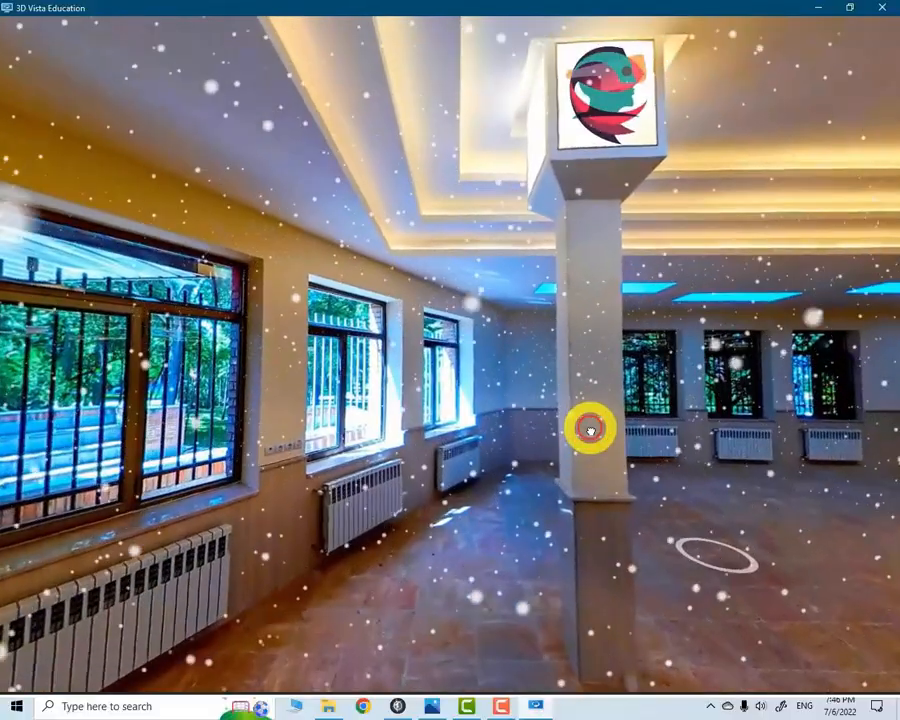
drag(590, 430, 475, 412)
drag(665, 396, 502, 402)
drag(785, 262, 747, 316)
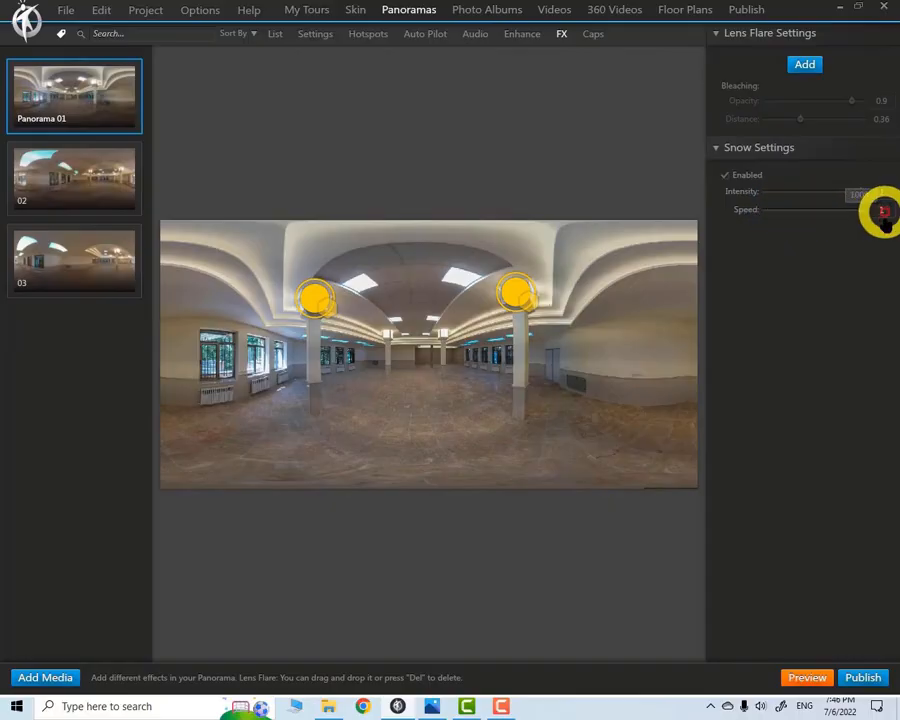
click(805, 677)
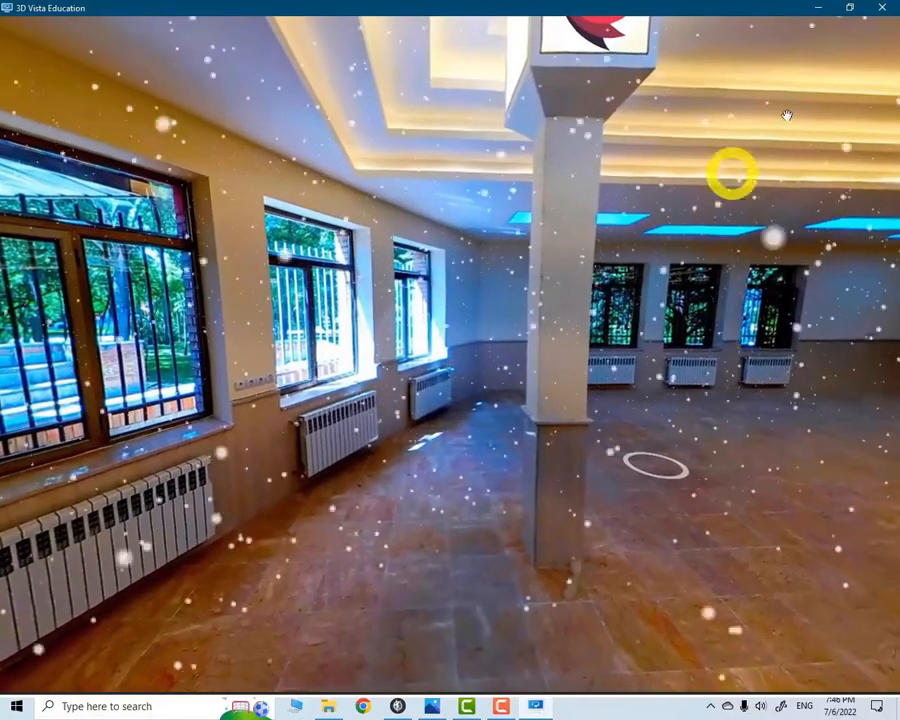
click(881, 8)
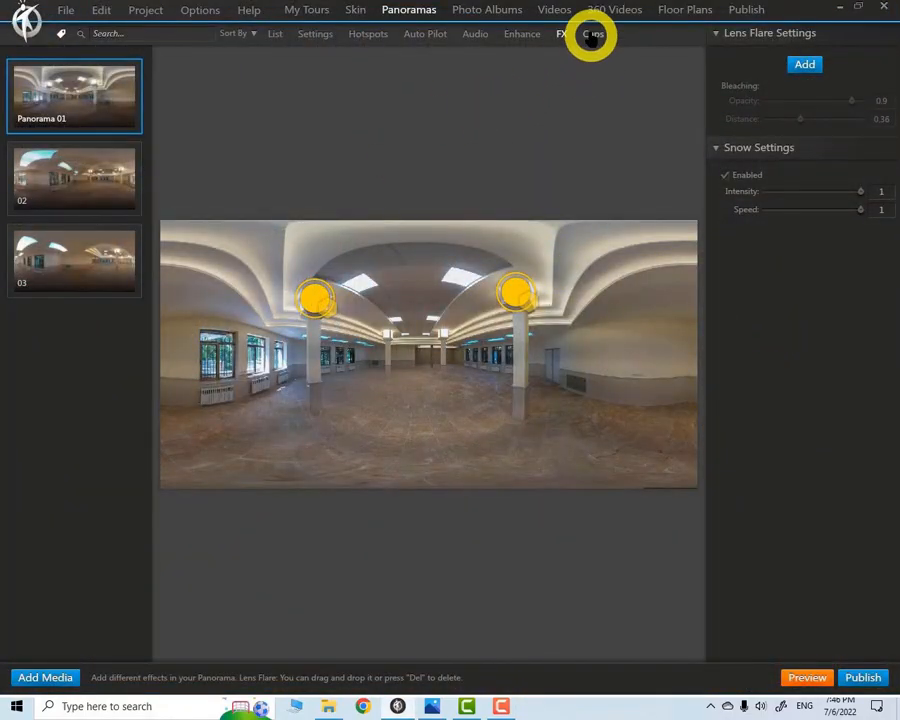
- Add the 3DVista tripod cap to Panorama 01 with size 0.33 and position -97
click(594, 35)
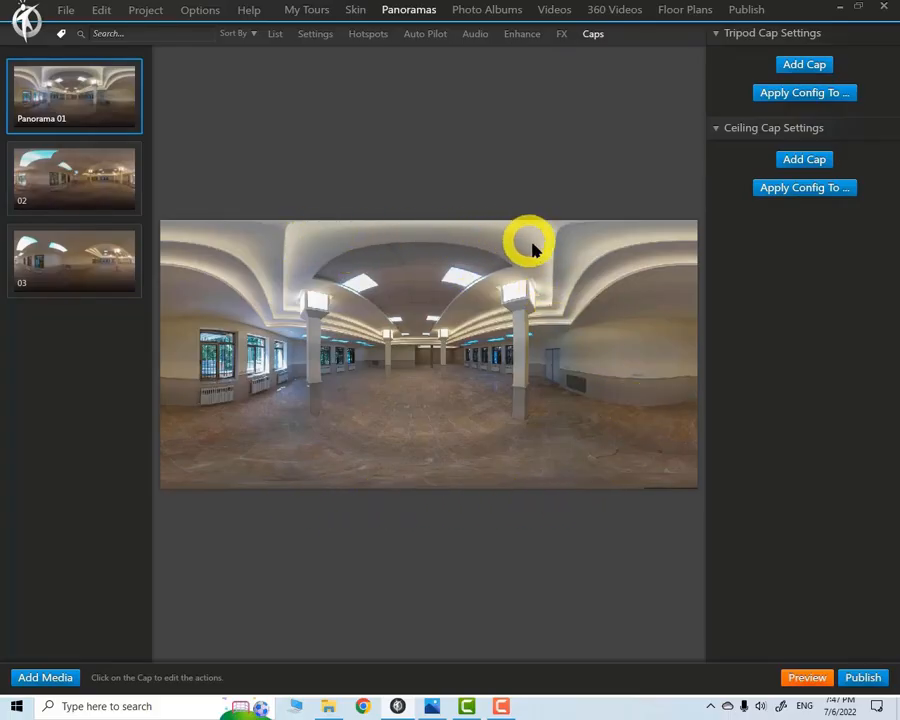
click(797, 66)
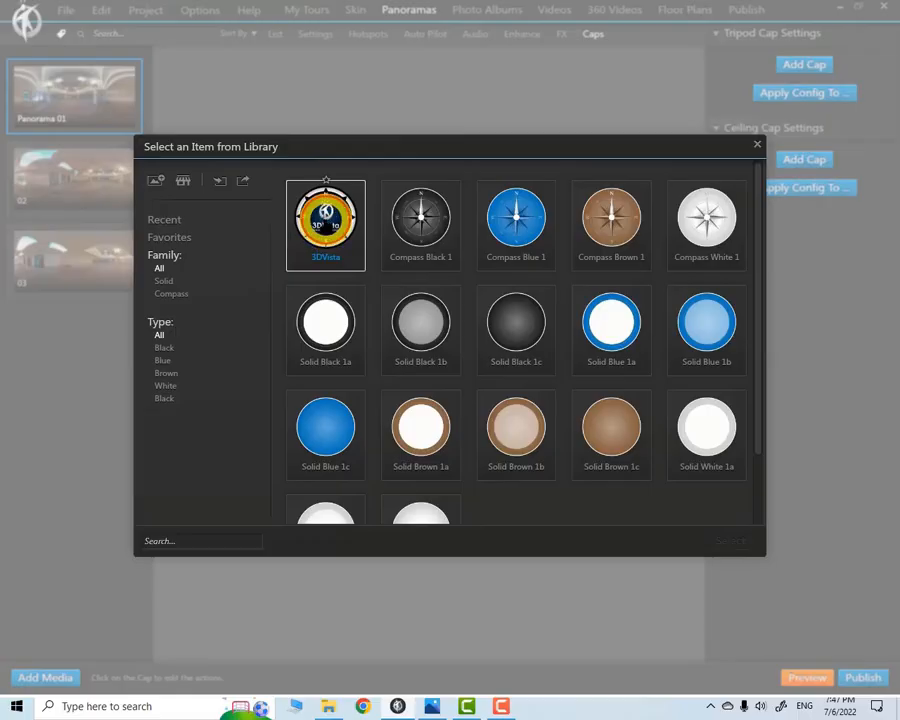
click(326, 190)
click(731, 538)
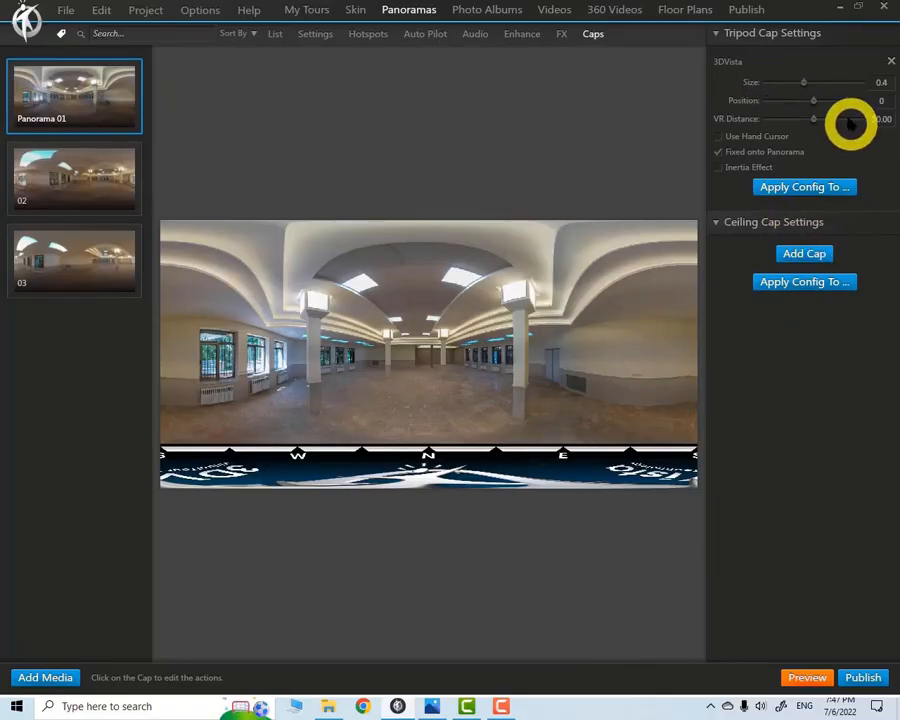
mouse_move(805, 85)
mouse_down()
mouse_move(778, 84)
mouse_move(800, 84)
mouse_move(812, 96)
mouse_up()
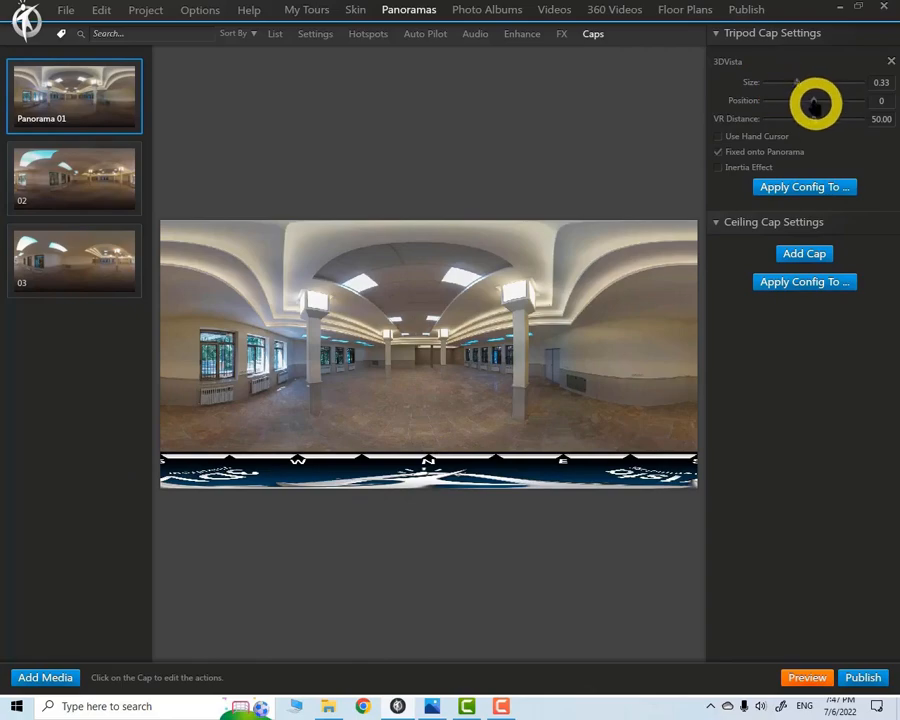
drag(815, 101, 787, 100)
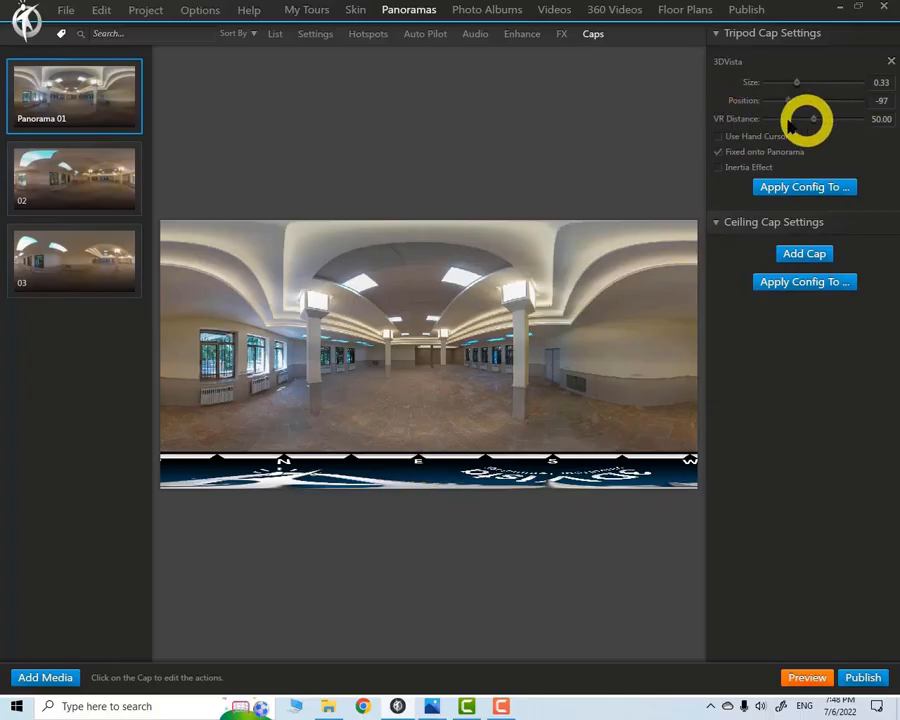
click(717, 151)
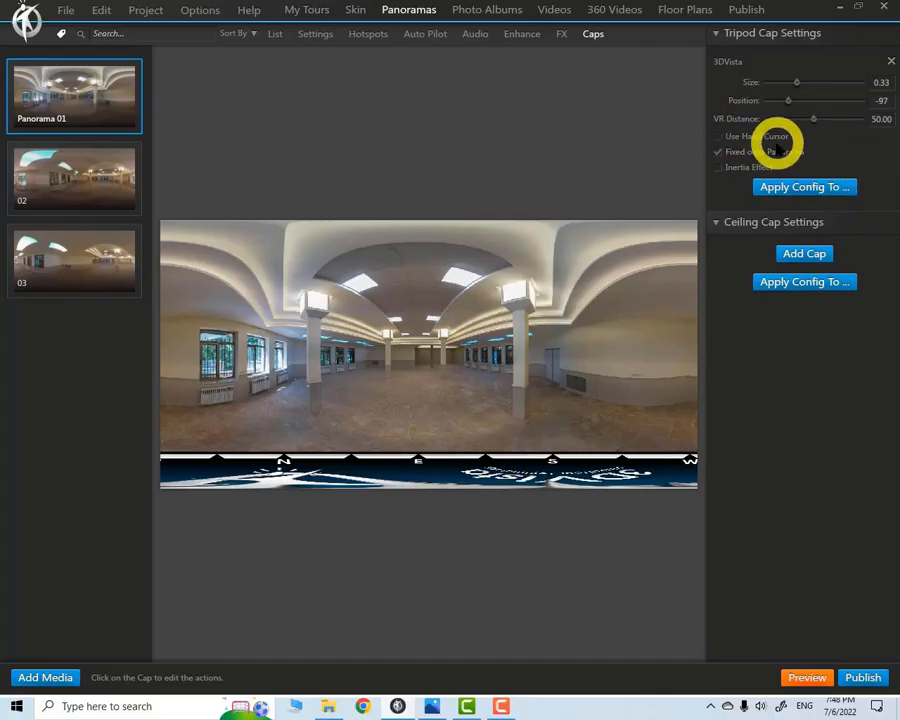
click(718, 136)
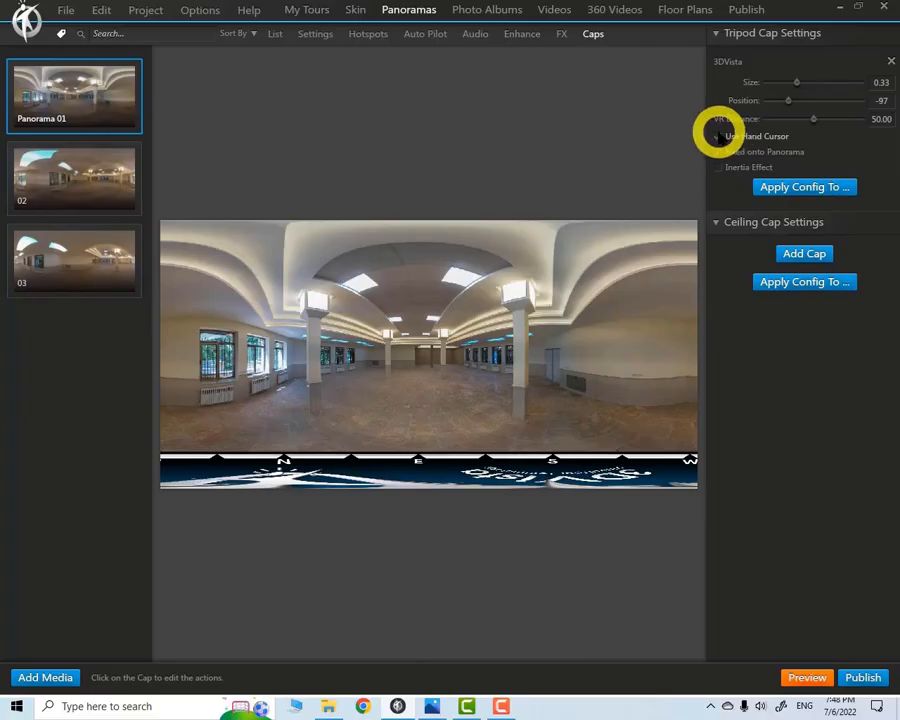
click(718, 136)
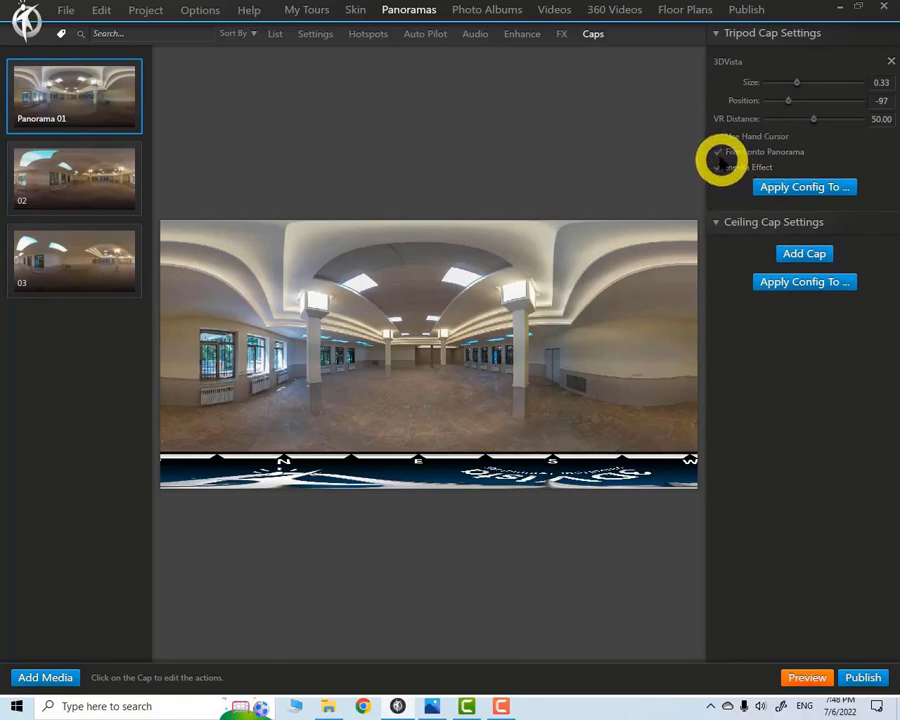
click(719, 170)
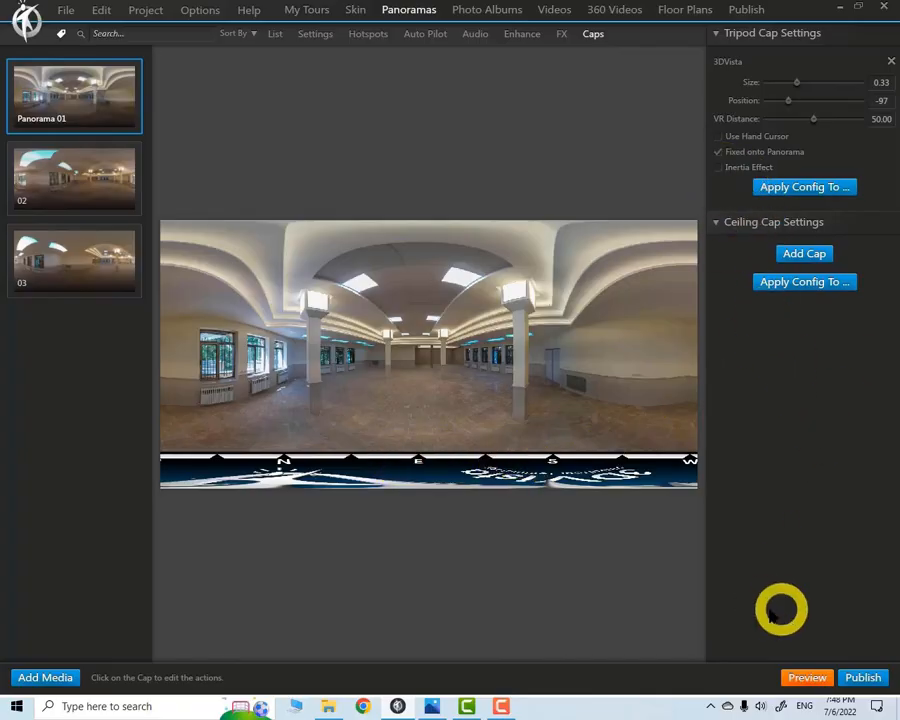
- Preview the tour and look down at the floor to check the tripod cap
click(808, 678)
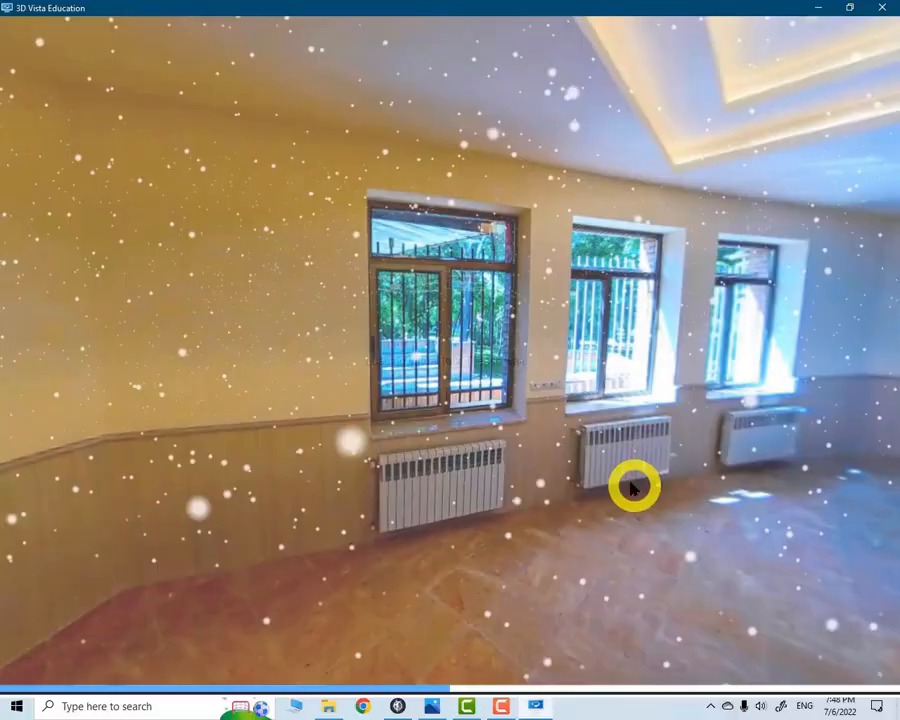
drag(631, 487, 680, 207)
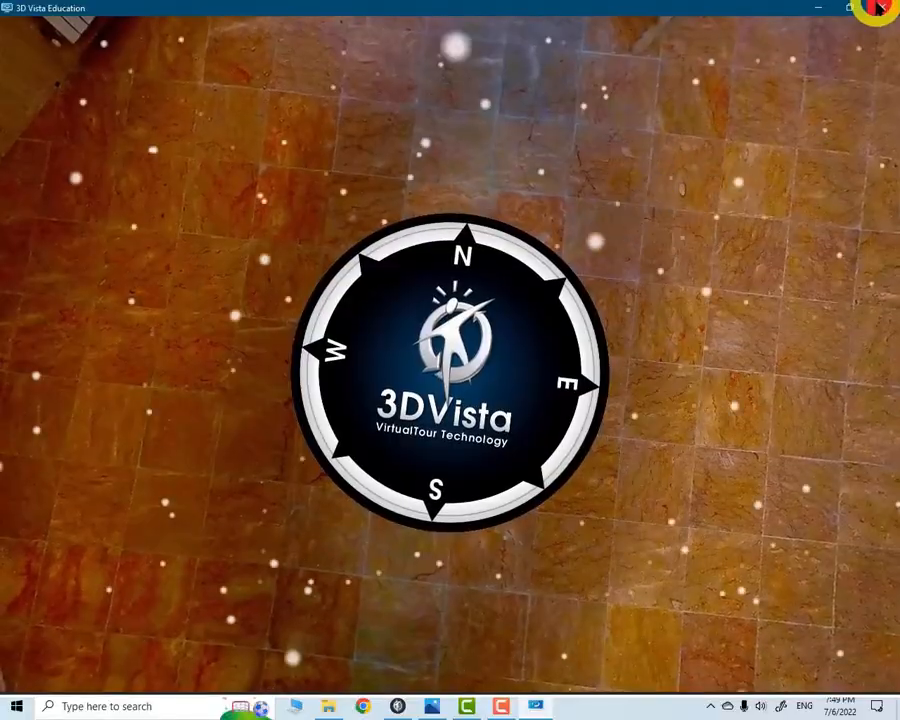
click(882, 8)
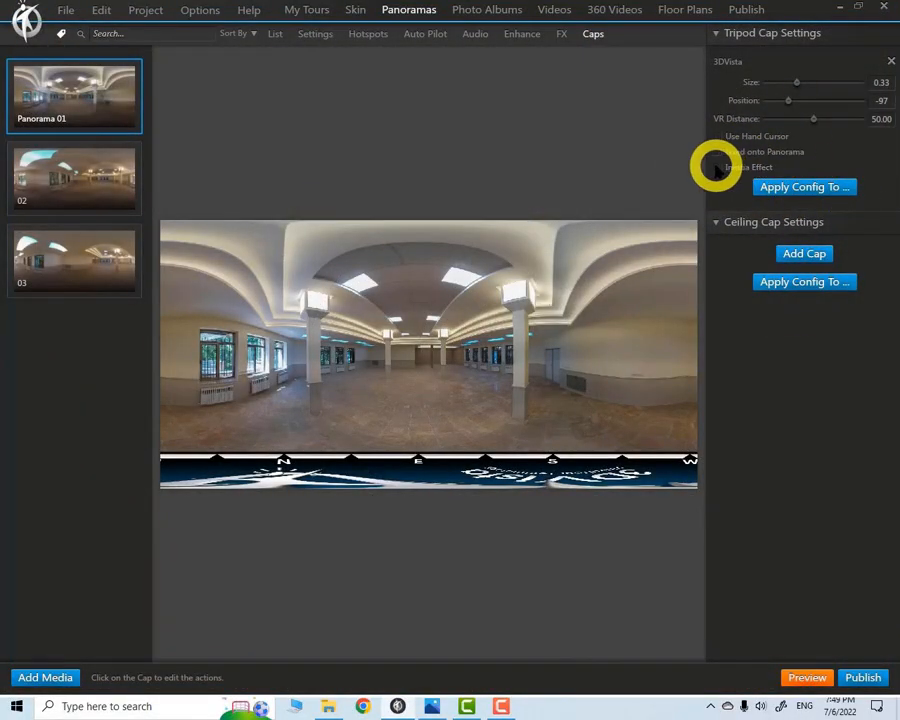
- Enable the tripod cap's Inertia Effect with Fixed onto Panorama on, and preview the cap's movement on the floor
click(856, 675)
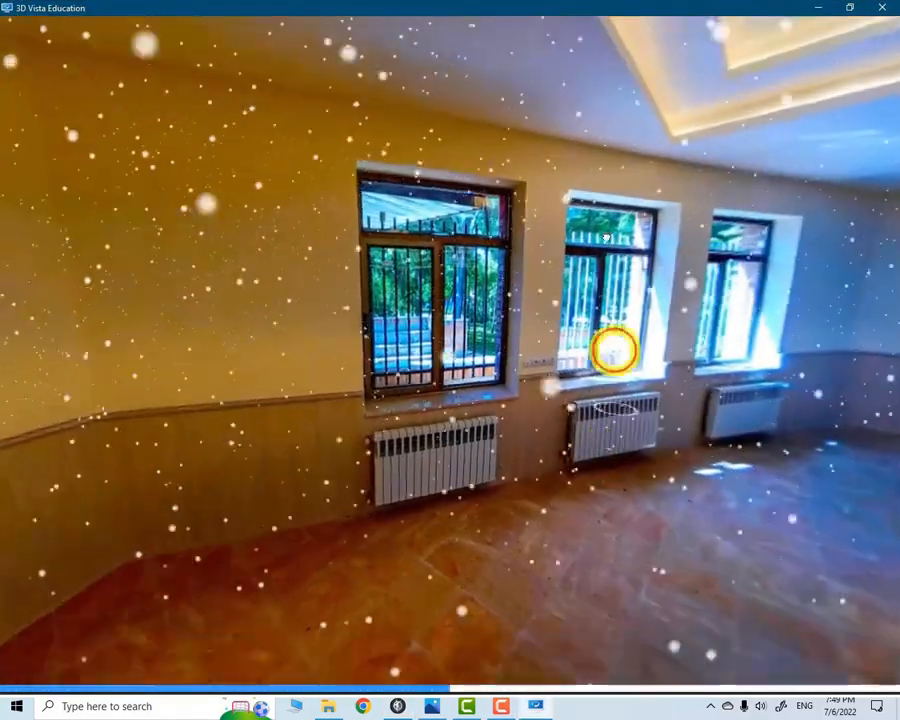
drag(615, 350, 853, 125)
click(882, 8)
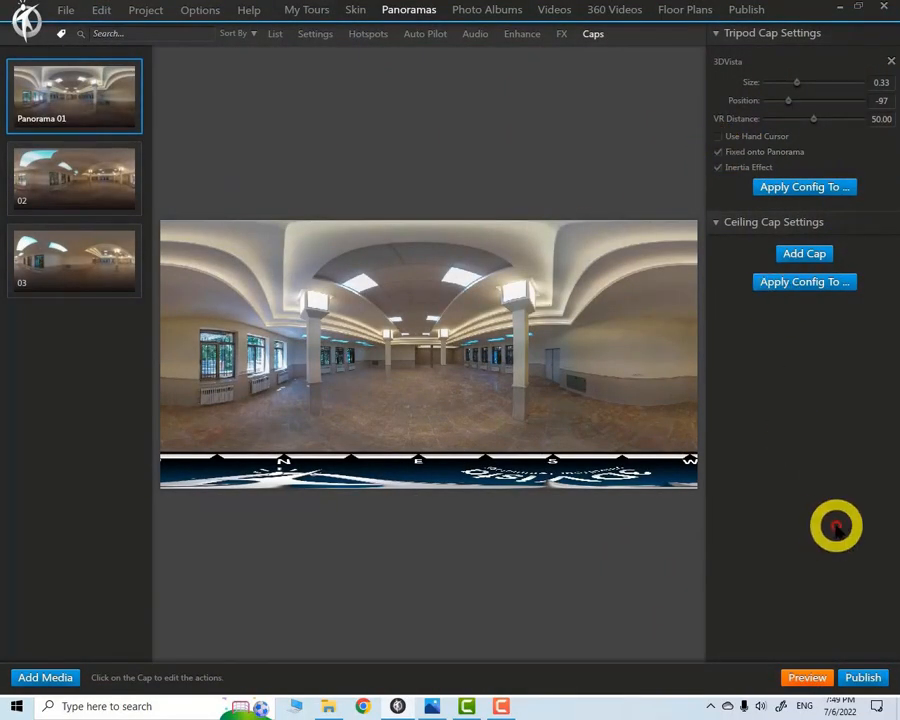
click(812, 680)
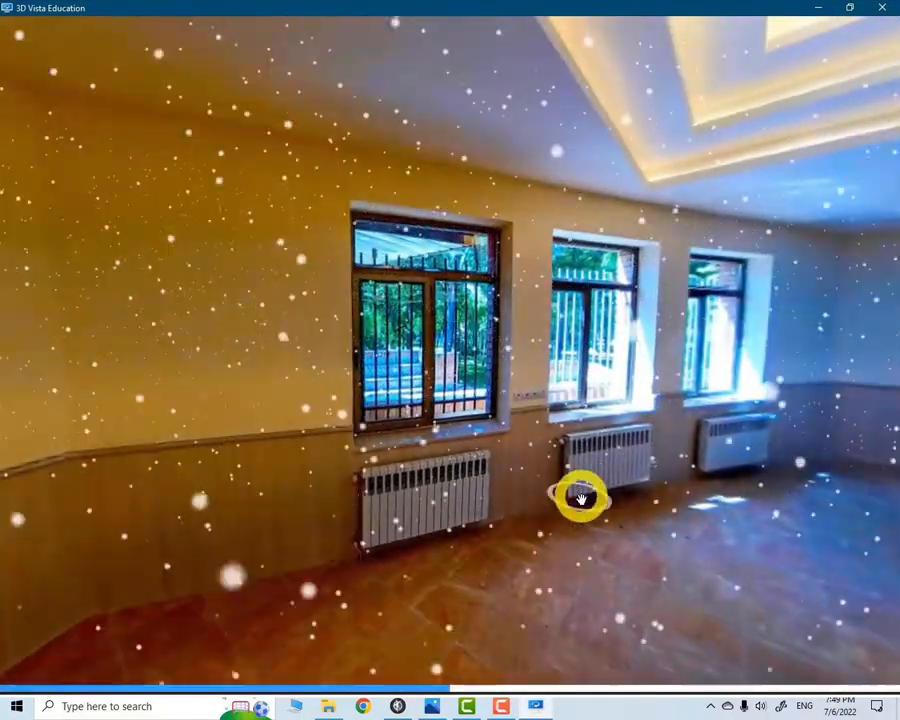
drag(581, 495, 865, 8)
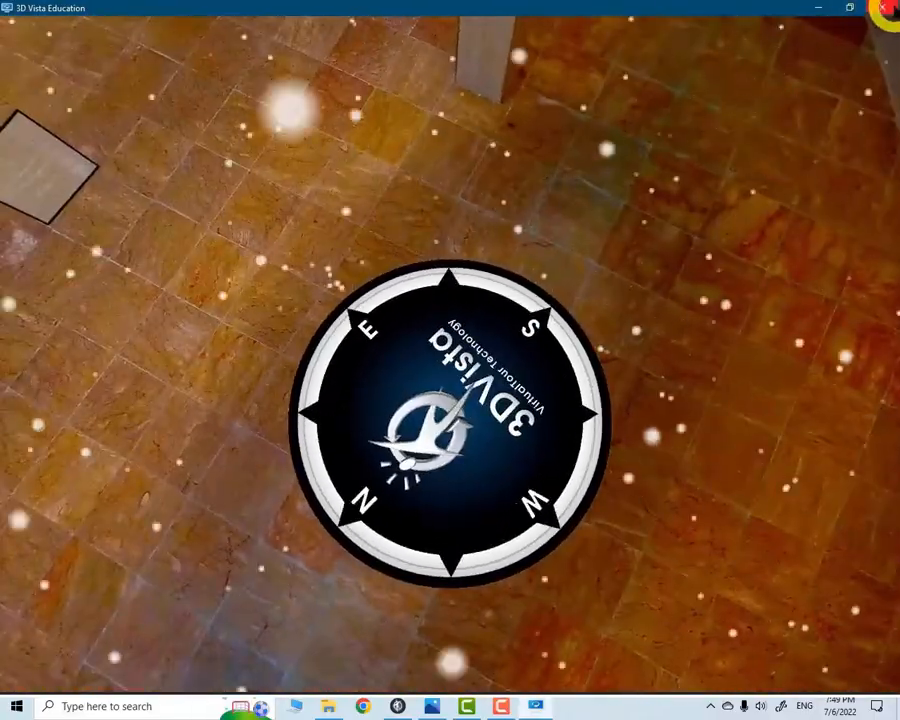
click(889, 7)
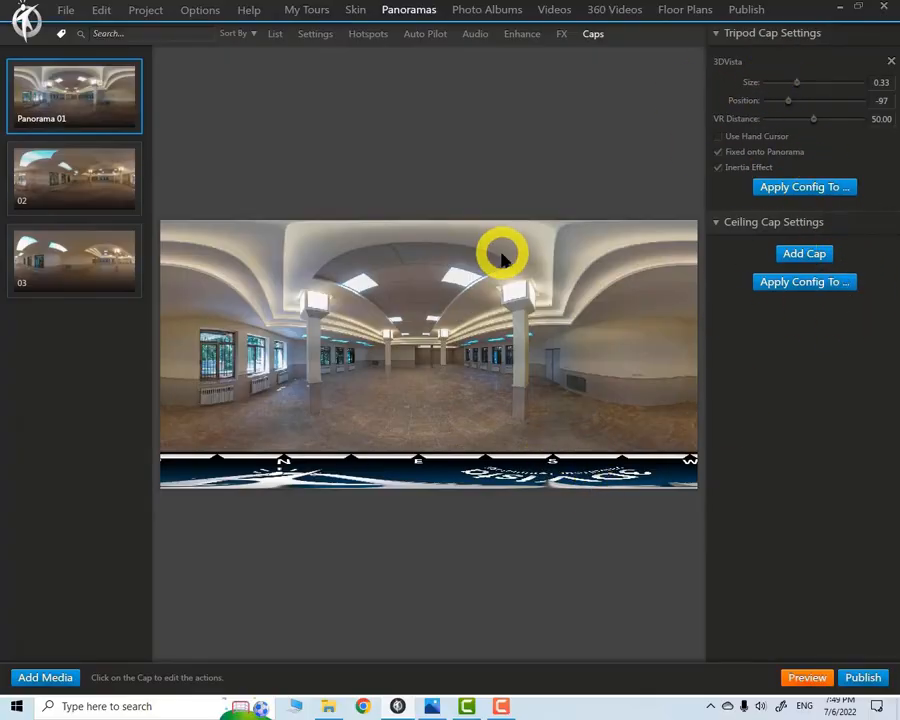
- Add the 3DVista ceiling cap to Panorama 01 with size 0.24, keeping Fixed onto Panorama on
click(797, 254)
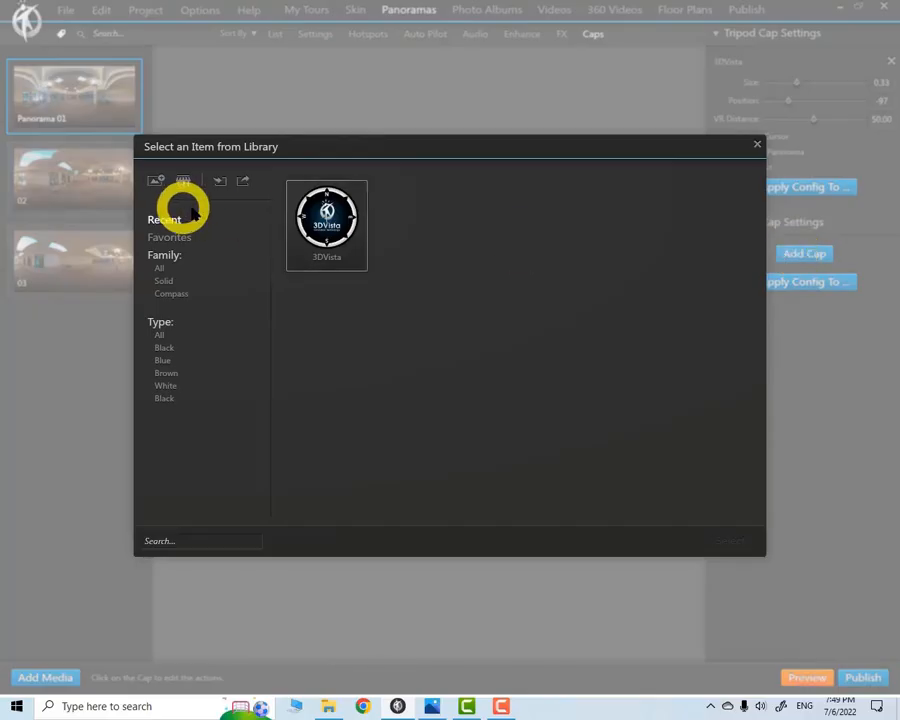
double_click(338, 213)
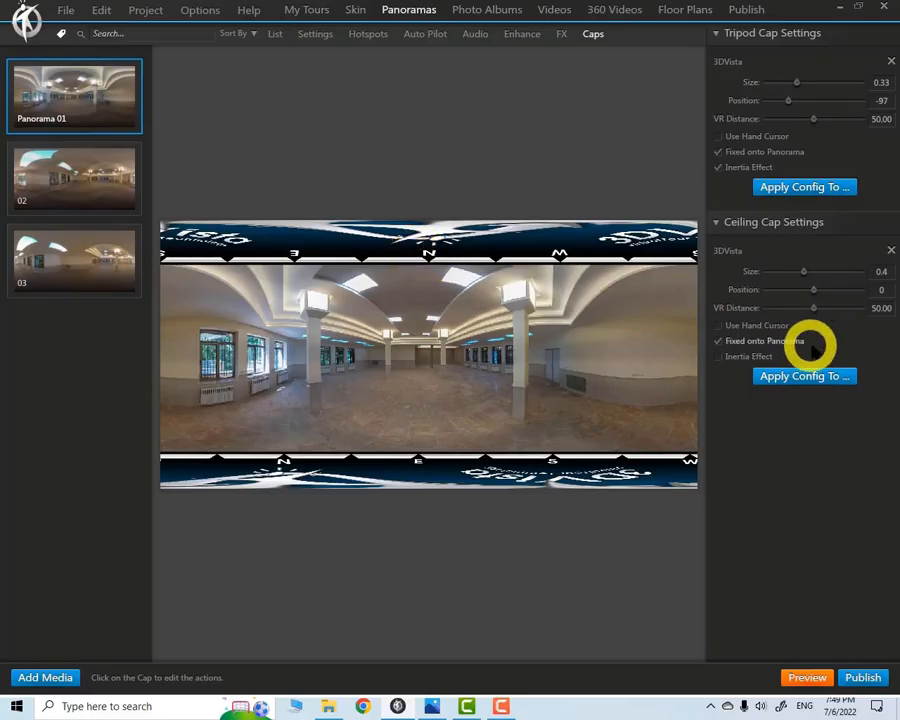
drag(806, 270, 790, 271)
click(731, 341)
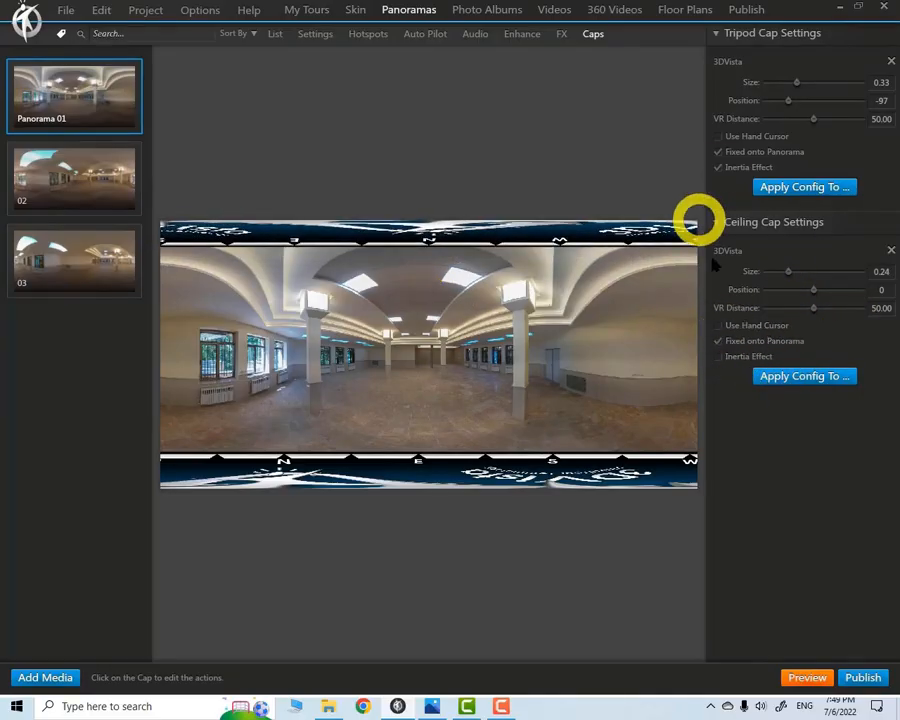
click(804, 377)
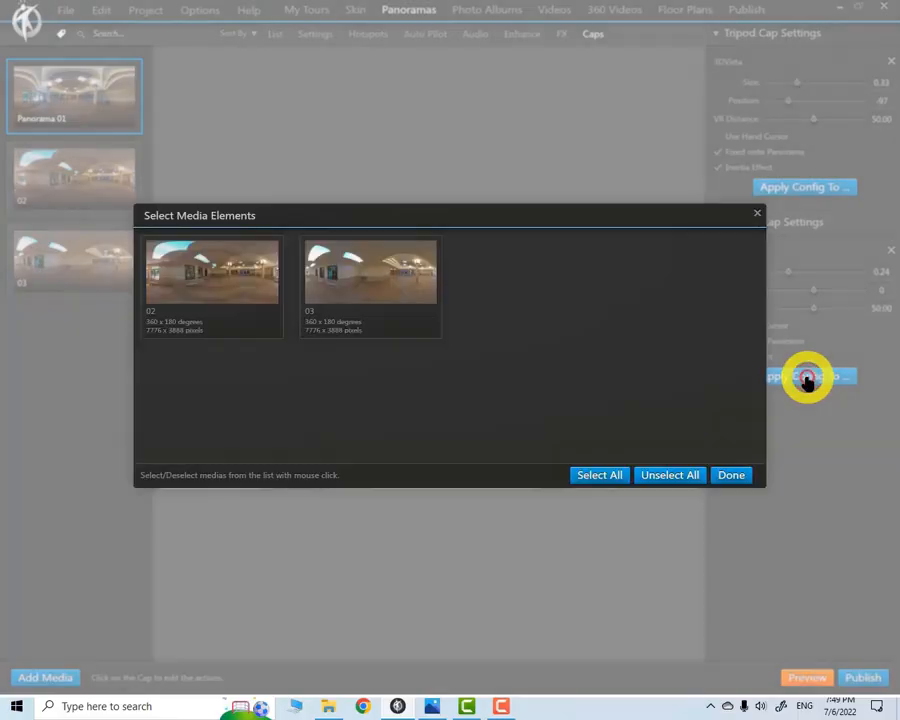
click(195, 313)
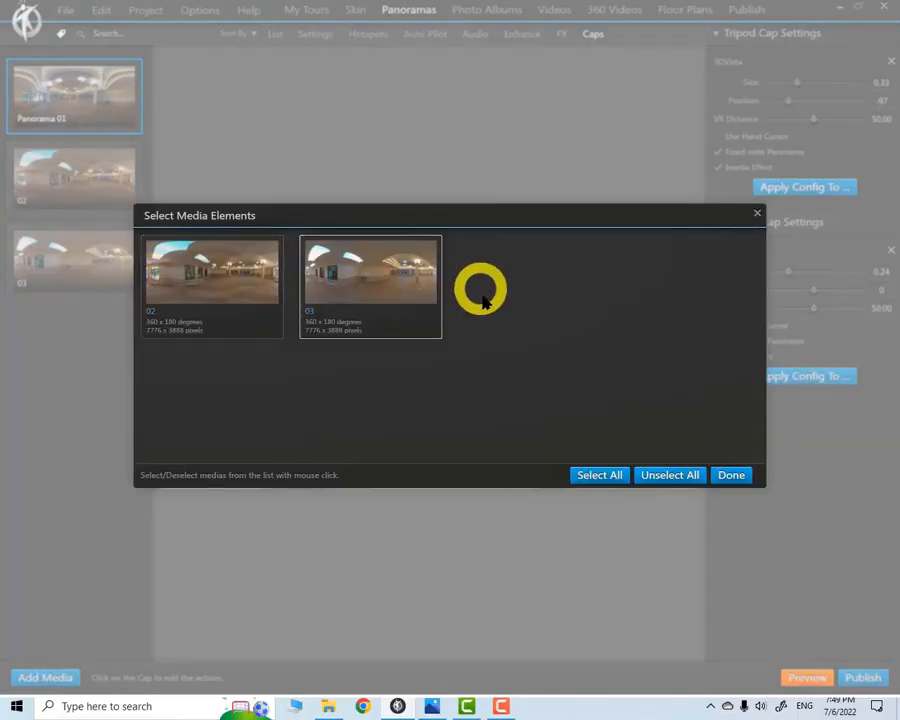
click(358, 294)
click(238, 288)
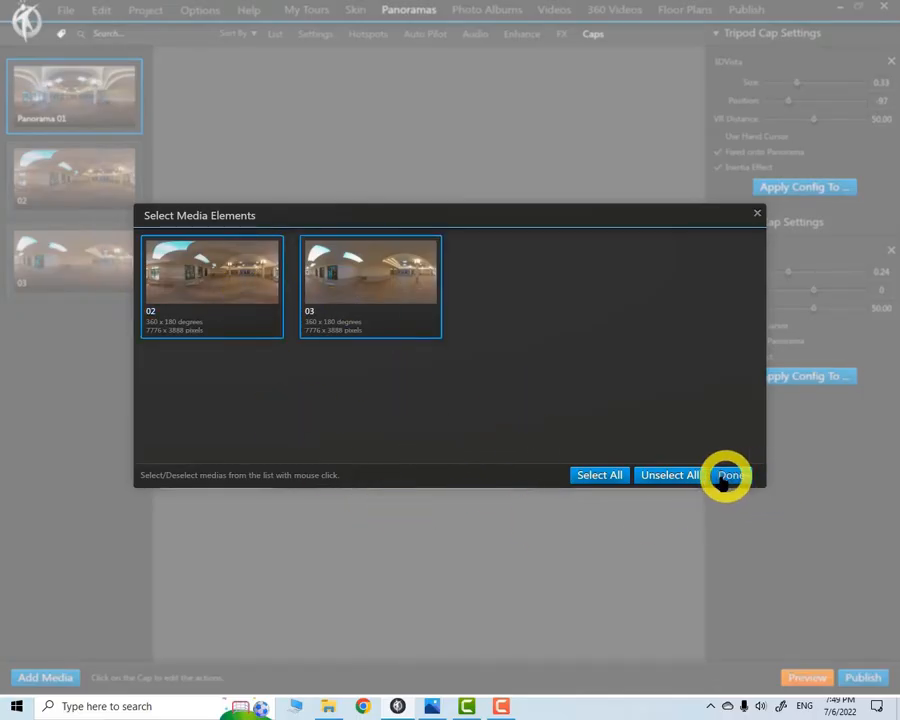
click(757, 213)
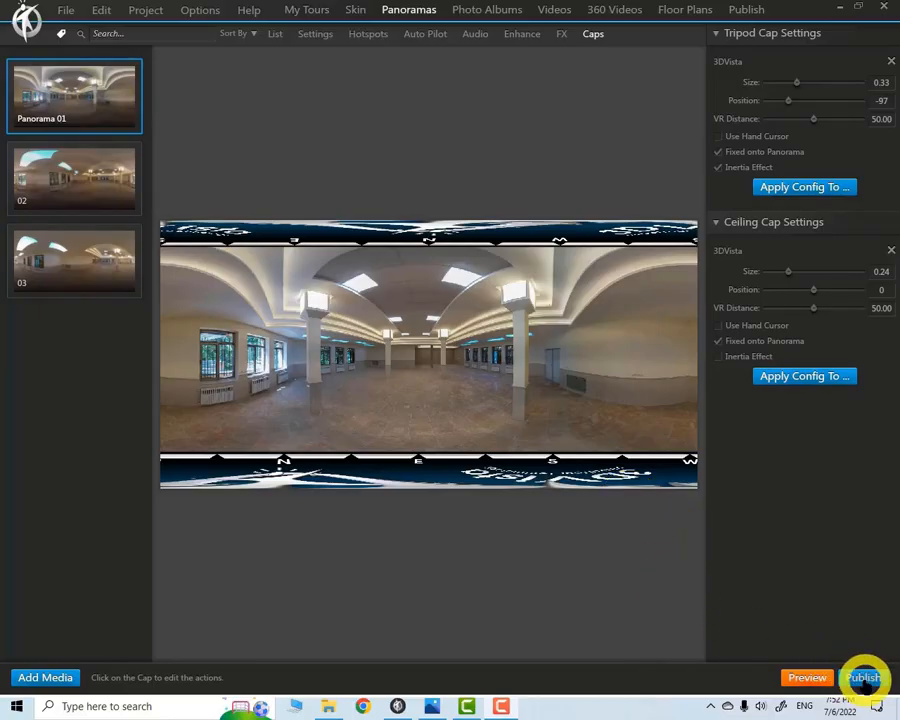
- Prepare Web / Mobile publishing with Optimize for Quest 2 & Pico Neo 3 off and a new folder, D:\New folder\Publish, as destination
click(864, 678)
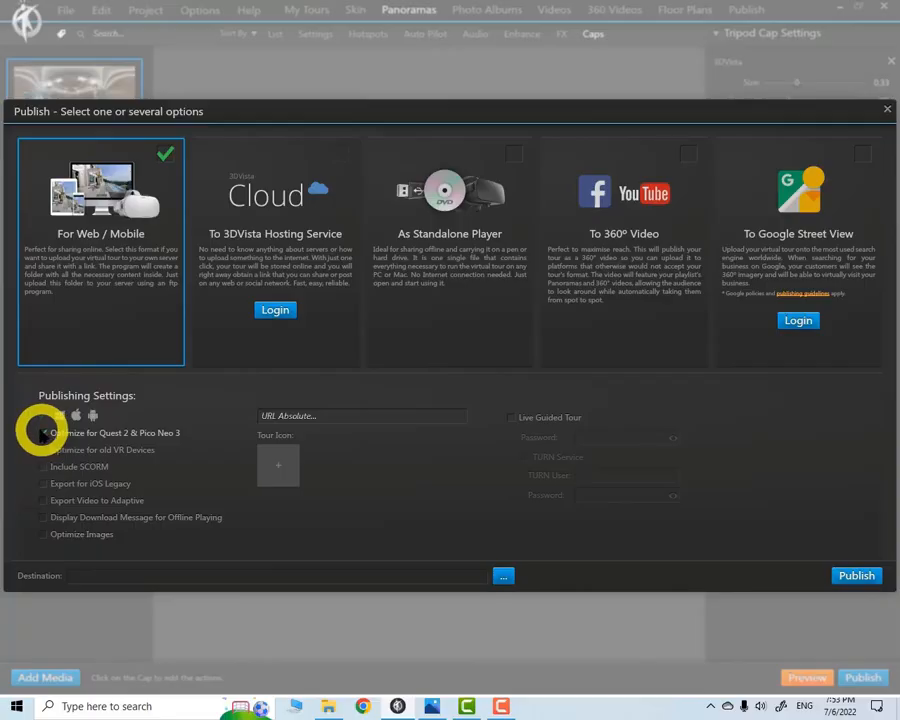
click(132, 455)
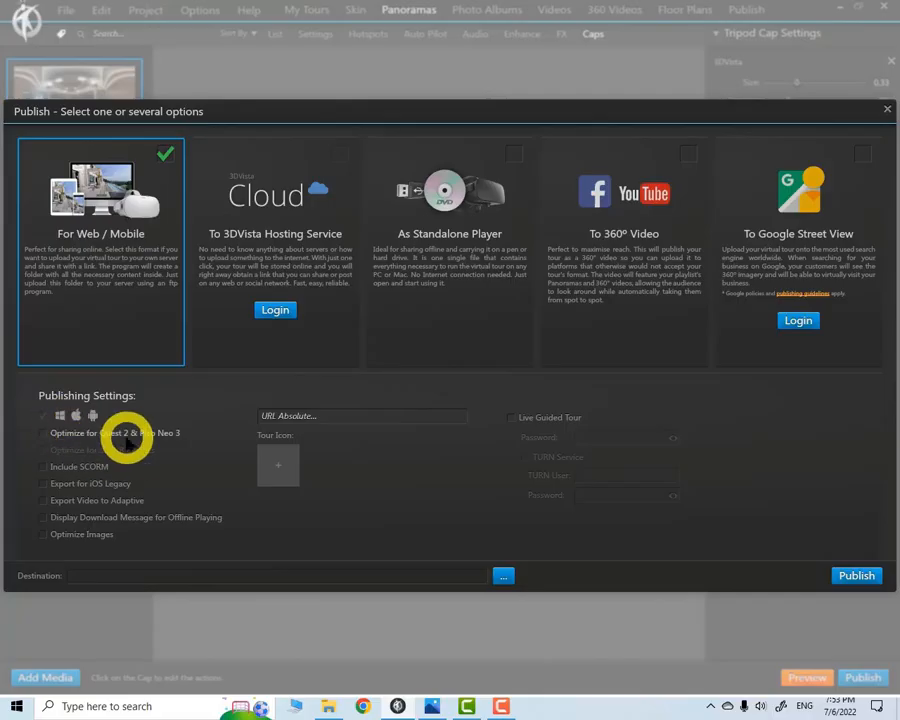
click(503, 577)
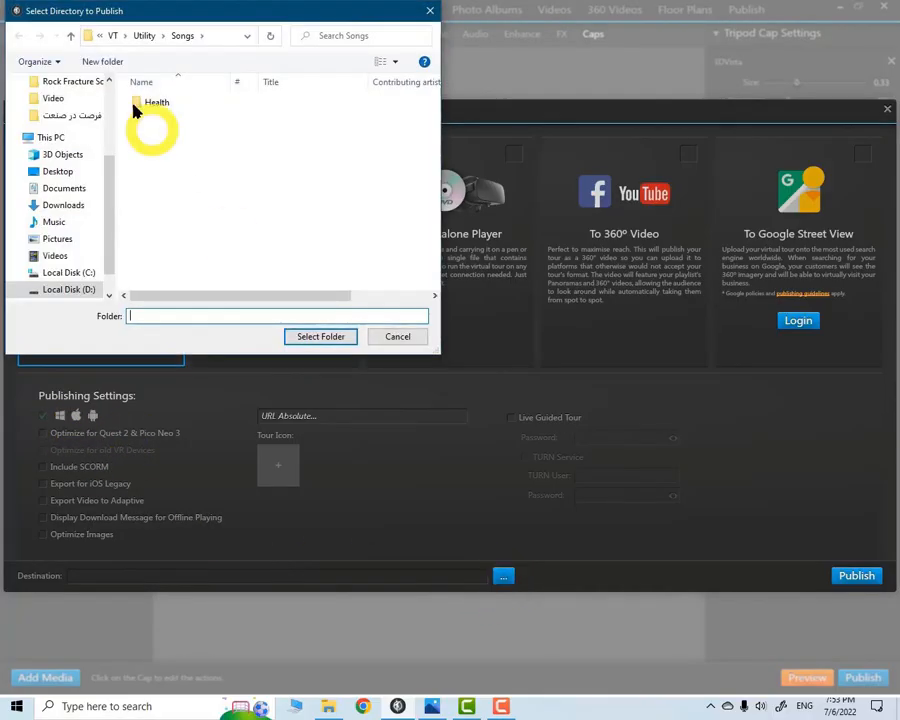
click(70, 289)
double_click(162, 210)
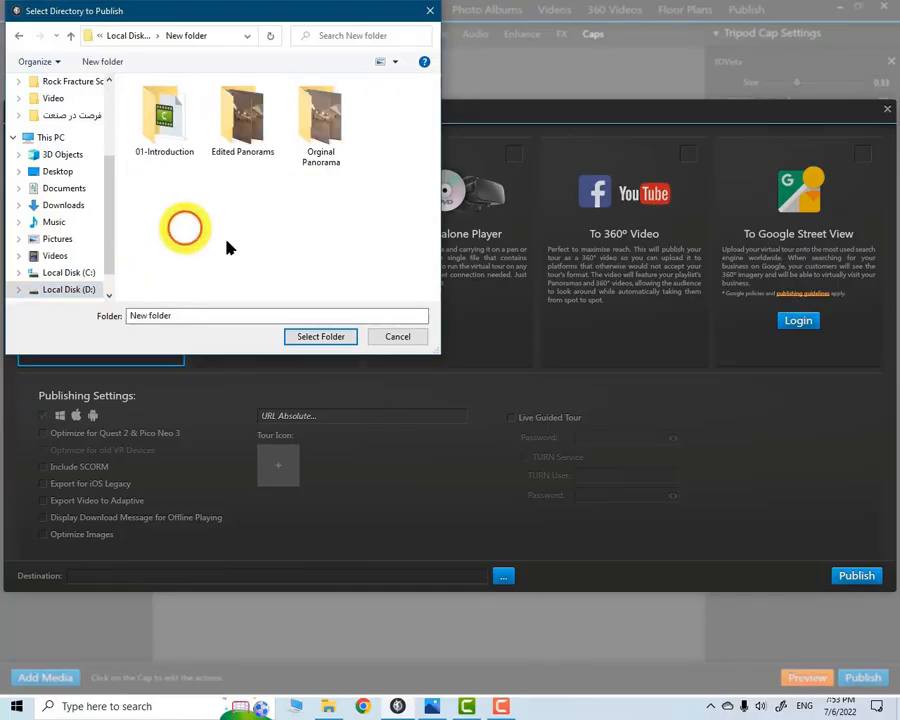
right_click(277, 232)
mouse_move(316, 406)
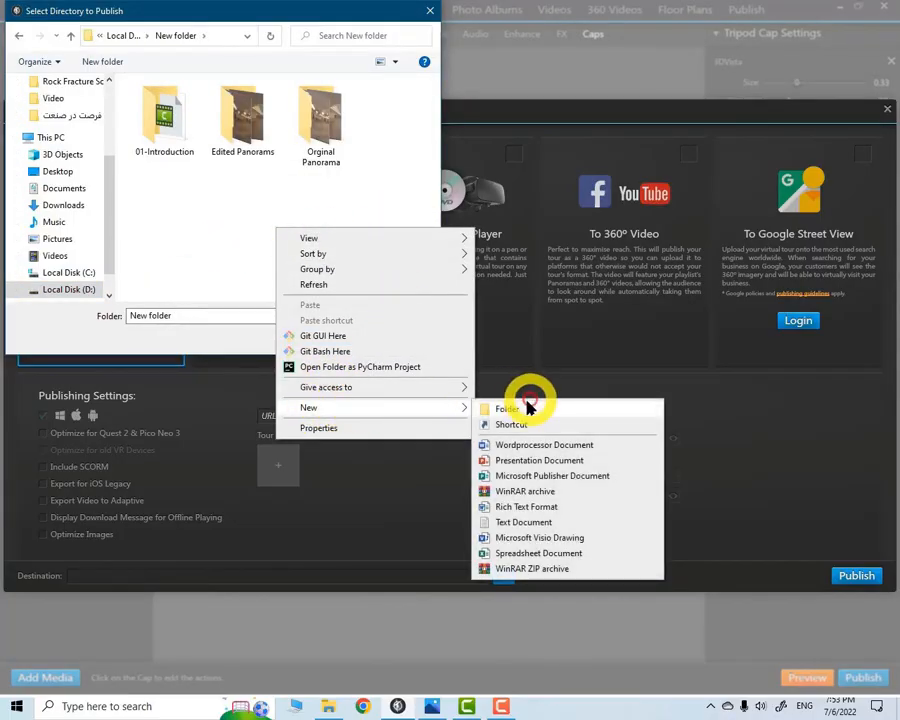
click(505, 409)
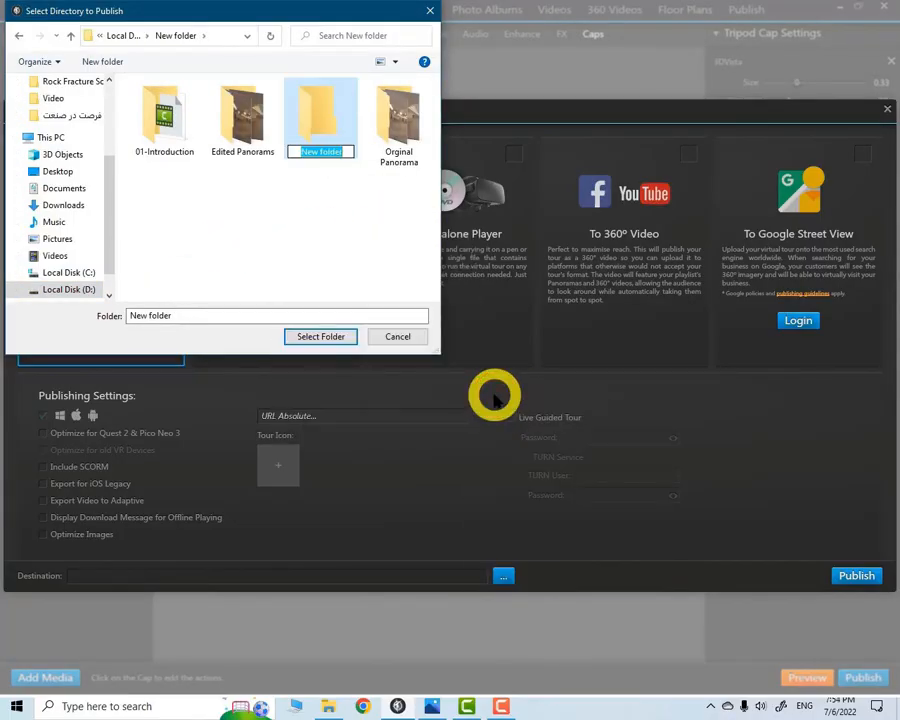
text(Publish)
key(Return)
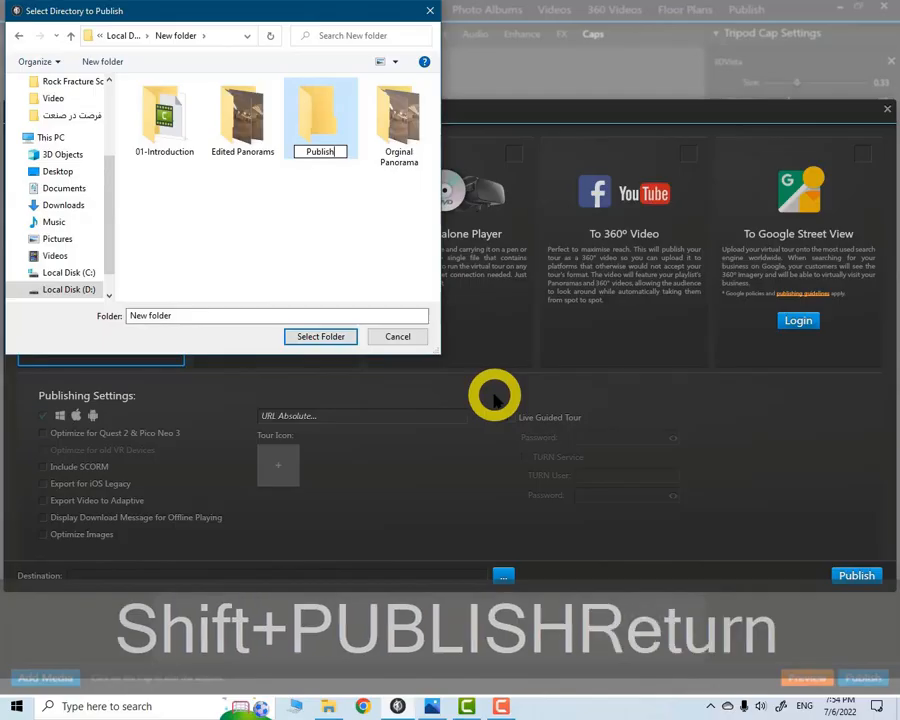
click(320, 338)
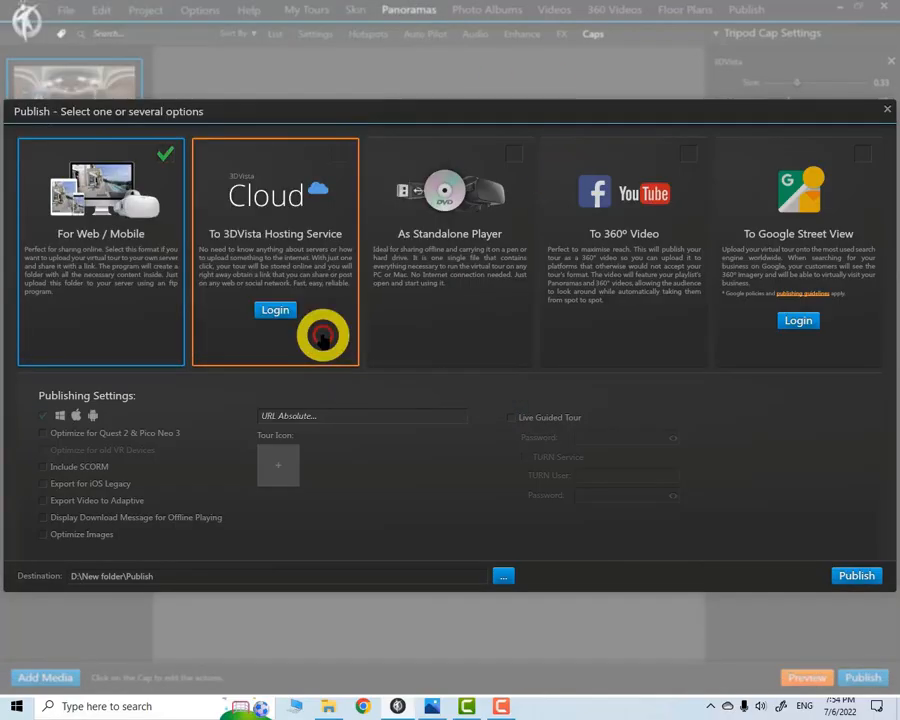
- Publish the tour and open its Publish output folder in File Explorer
click(852, 578)
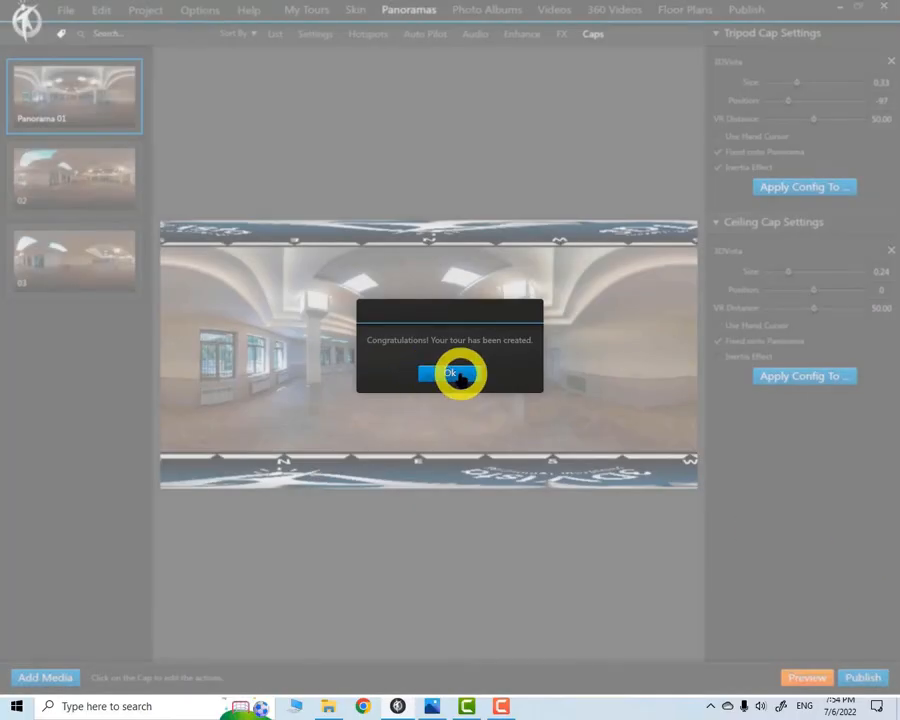
click(452, 374)
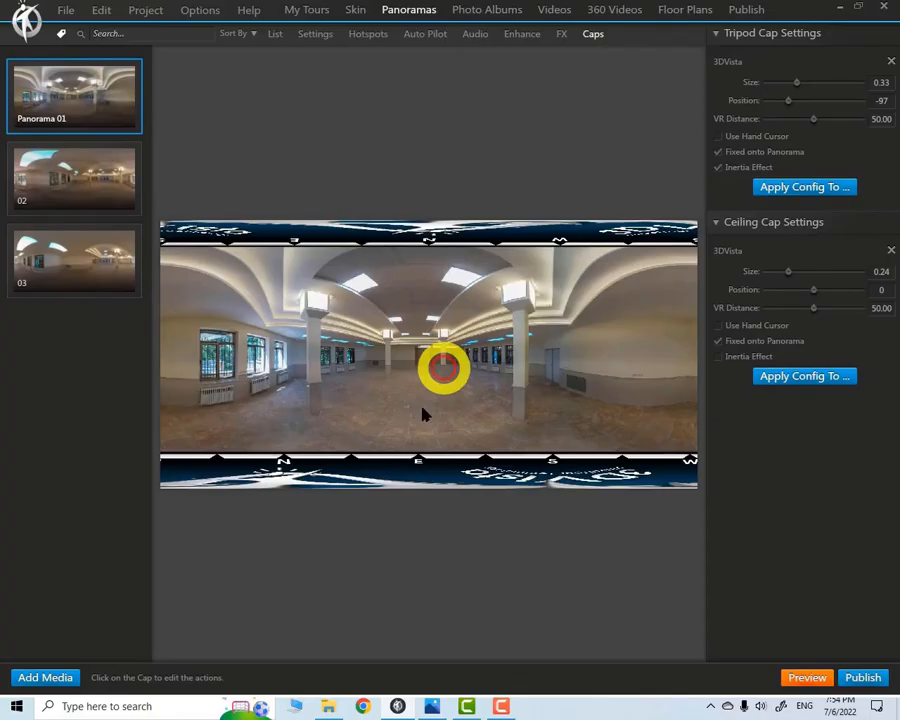
click(328, 706)
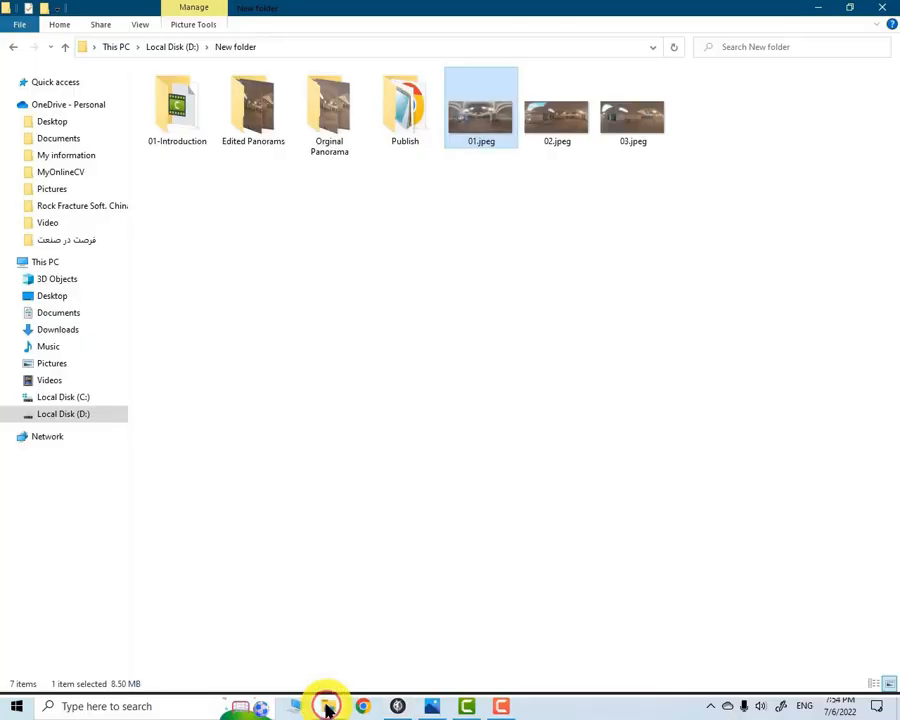
double_click(396, 108)
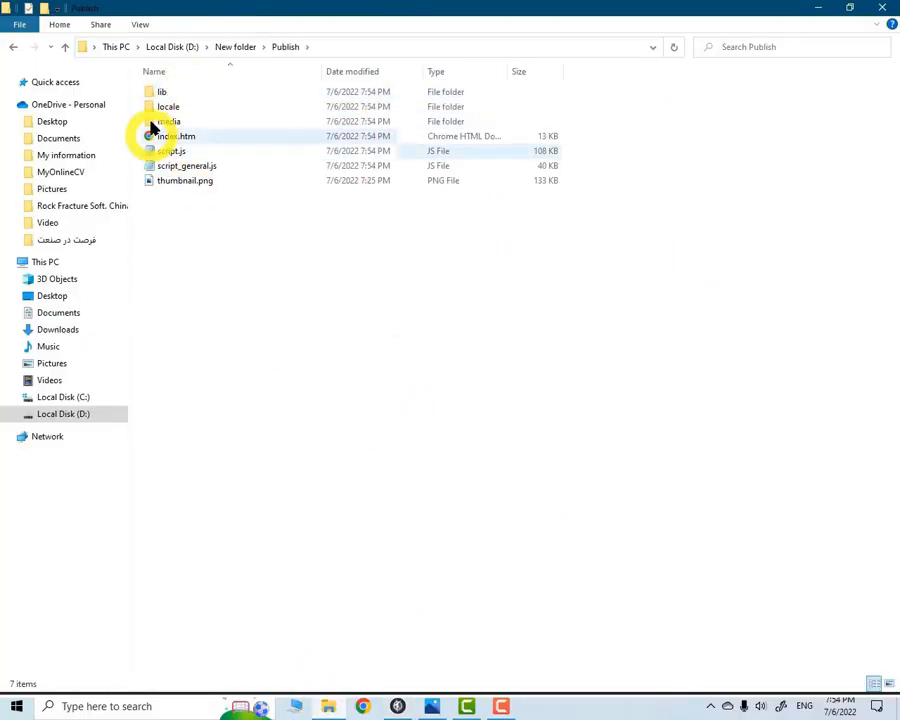
click(398, 706)
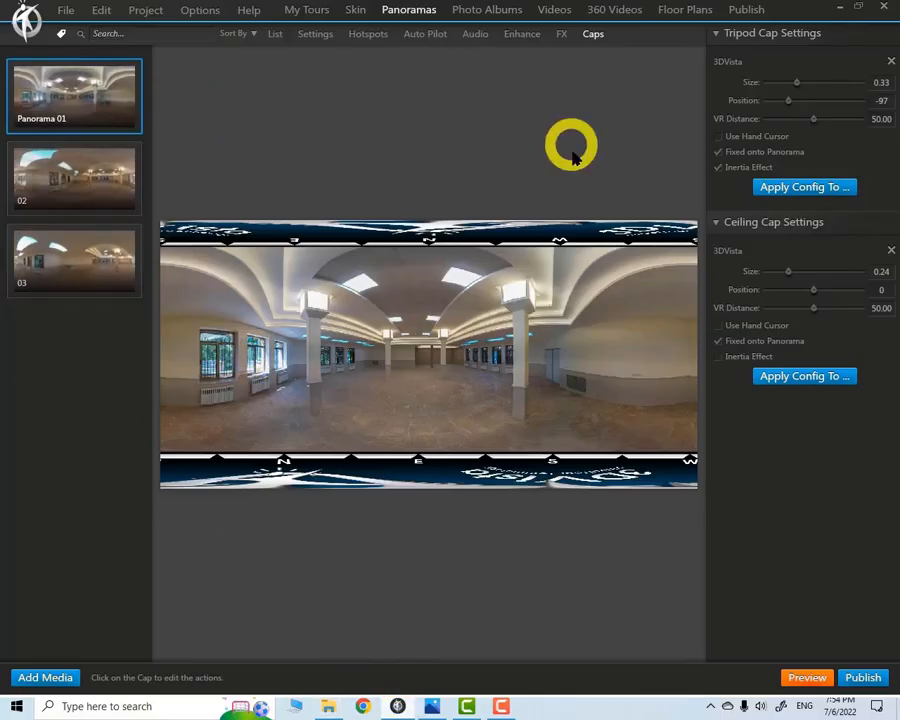
click(839, 9)
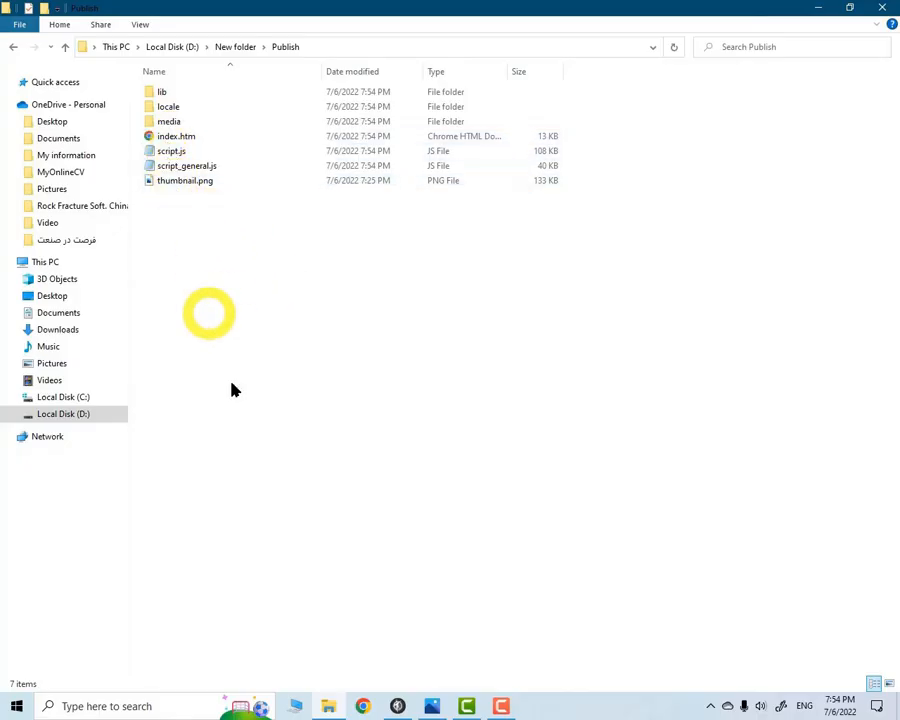
click(398, 706)
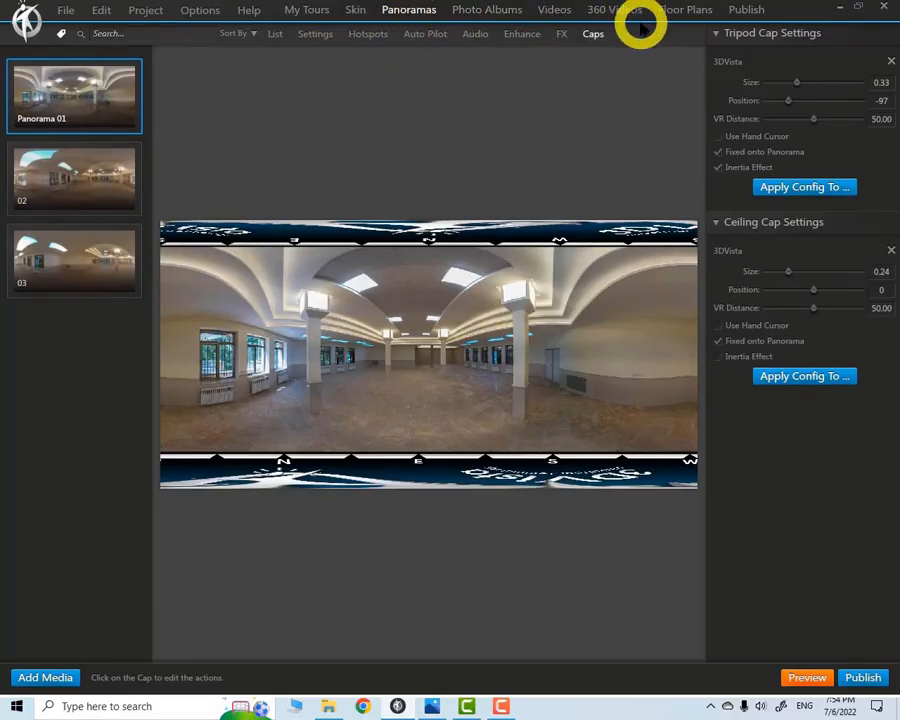
click(327, 706)
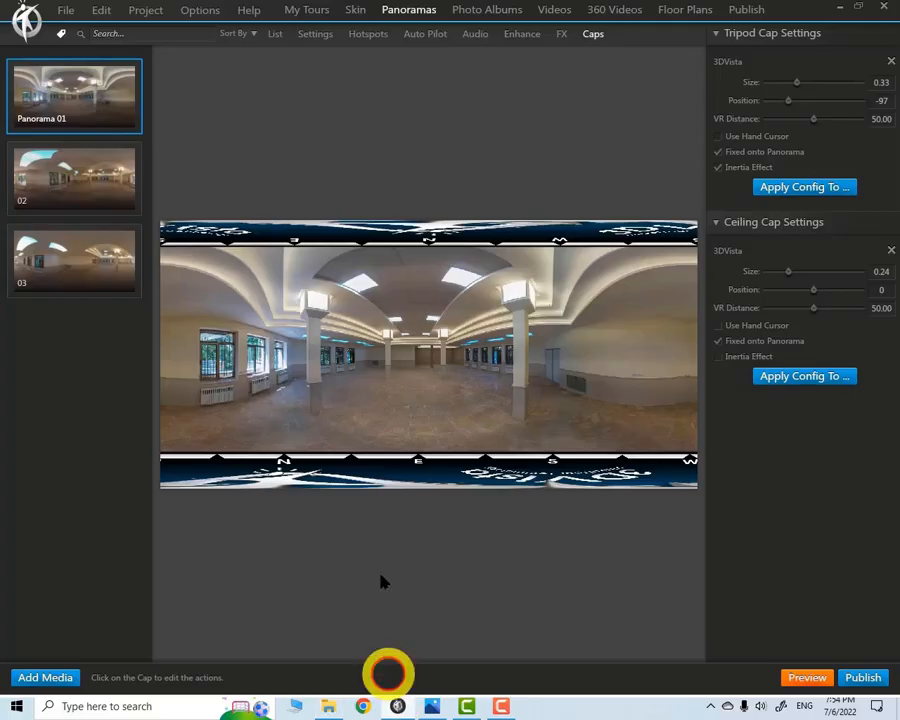
click(396, 704)
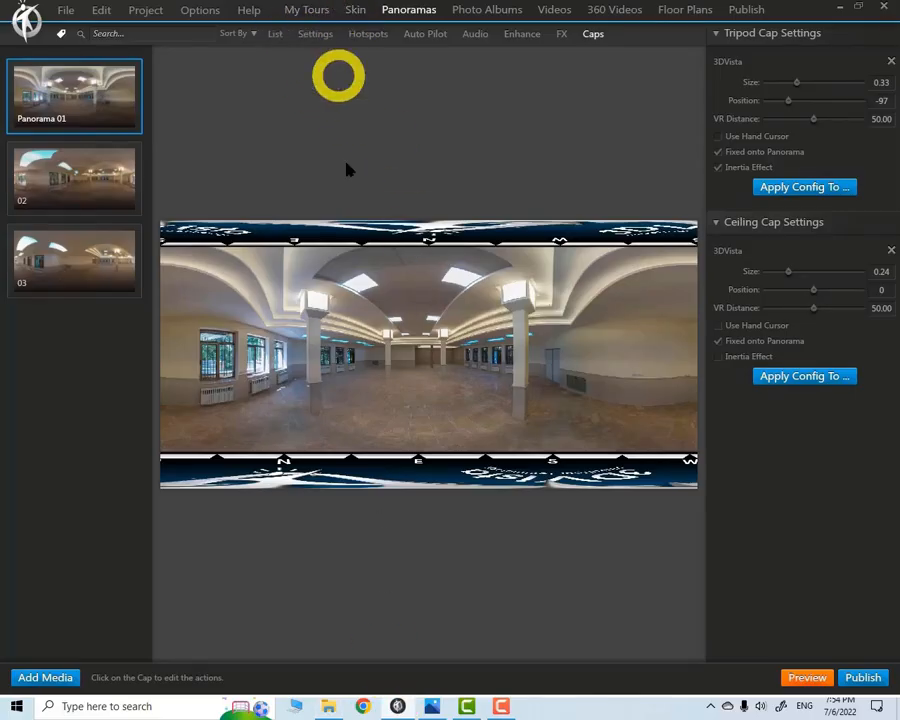
click(329, 708)
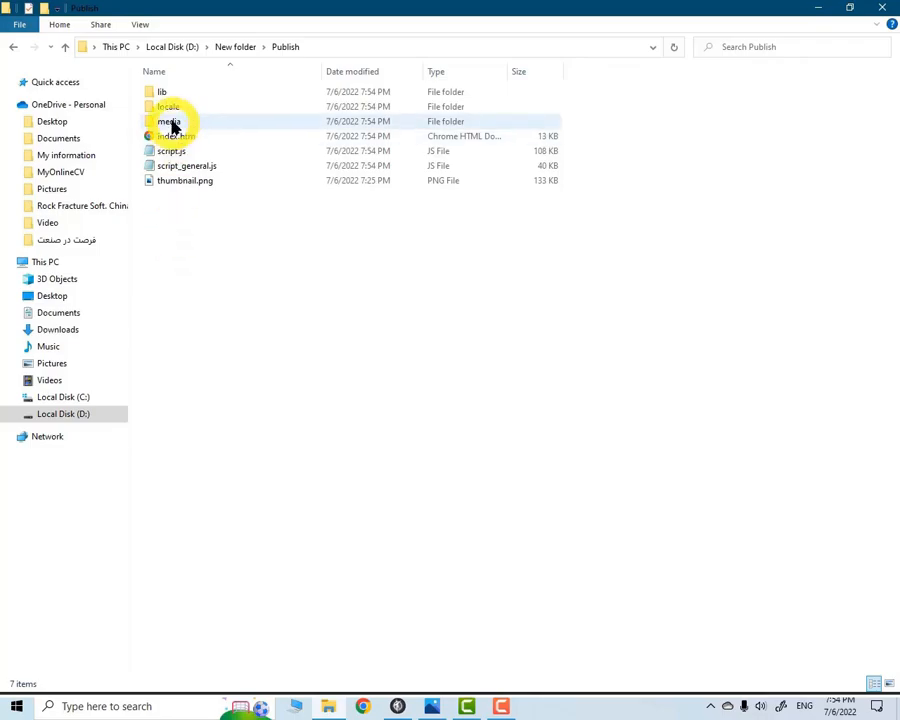
- Return to 3DVista Virtual Tour and examine the publishing playlist and loading screen settings
click(329, 708)
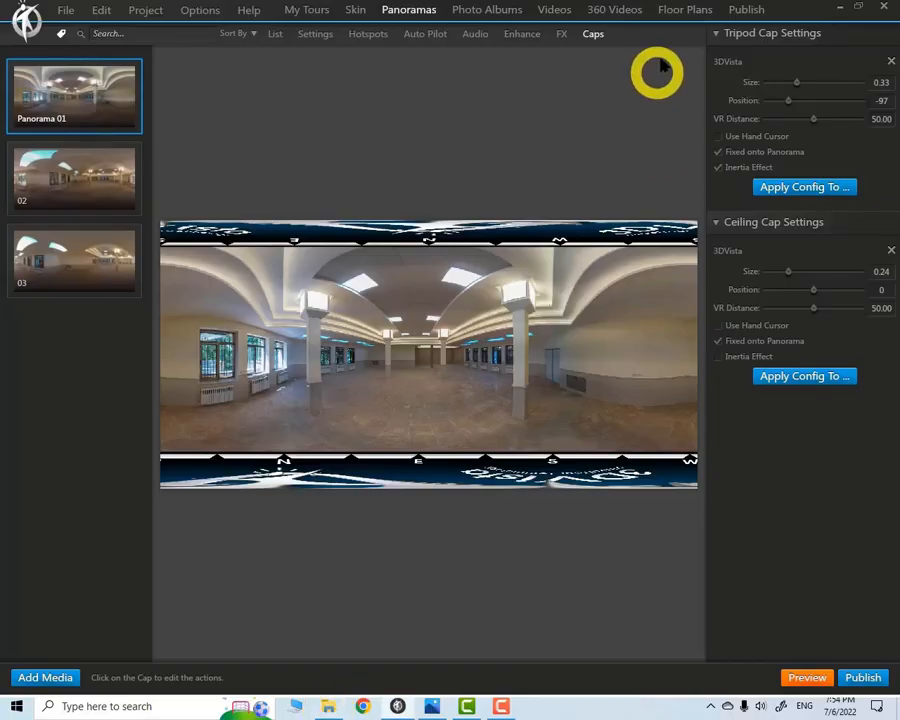
click(745, 10)
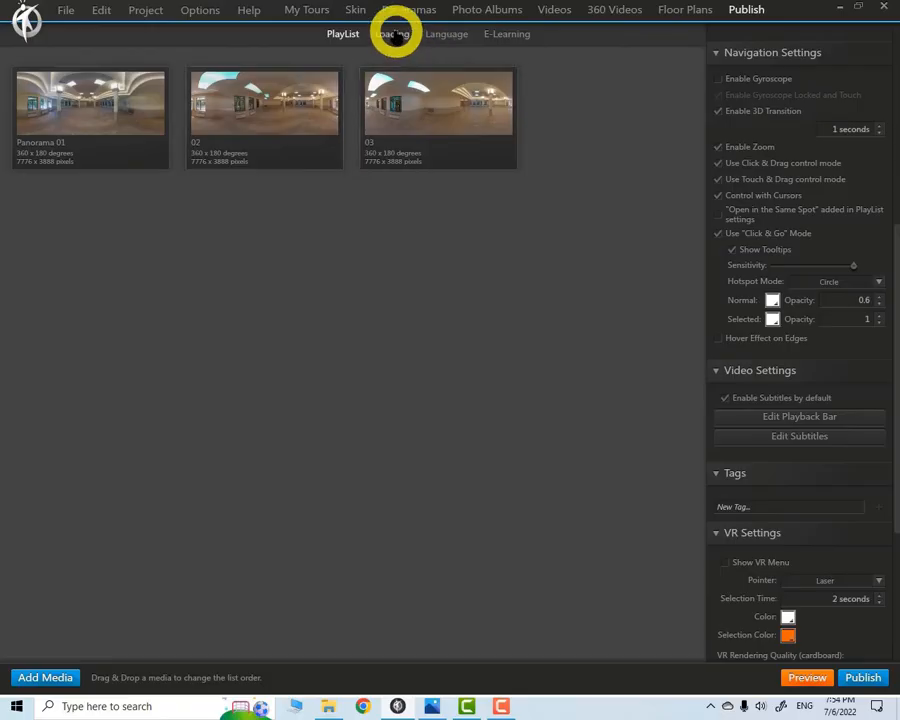
click(395, 34)
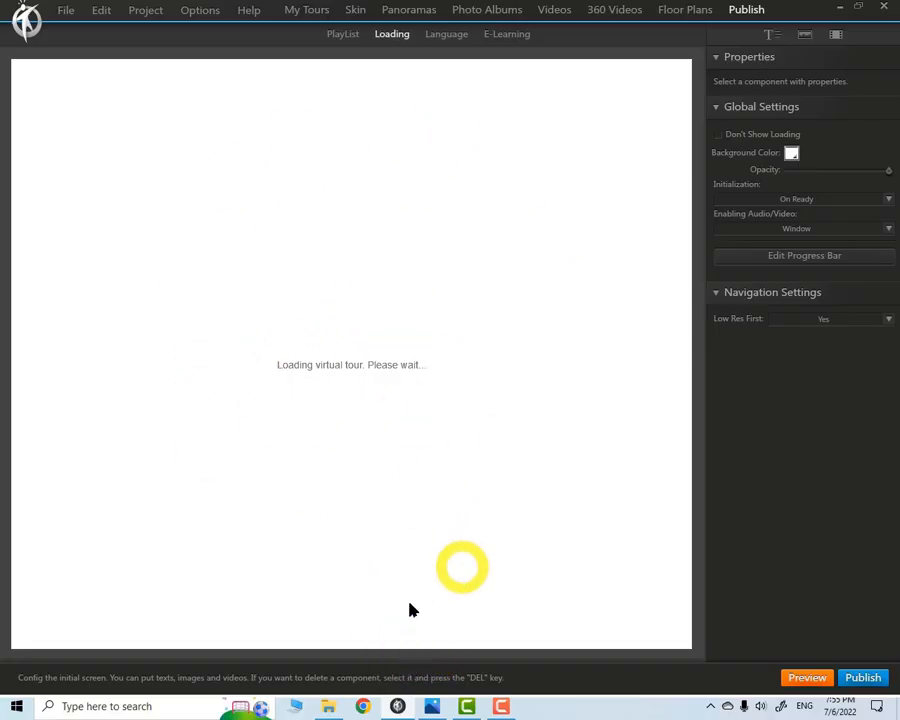
- Play the published tour by loading the Publish folder from D:\New folder into 3DVista Tour Viewer, and look around the panorama
click(329, 707)
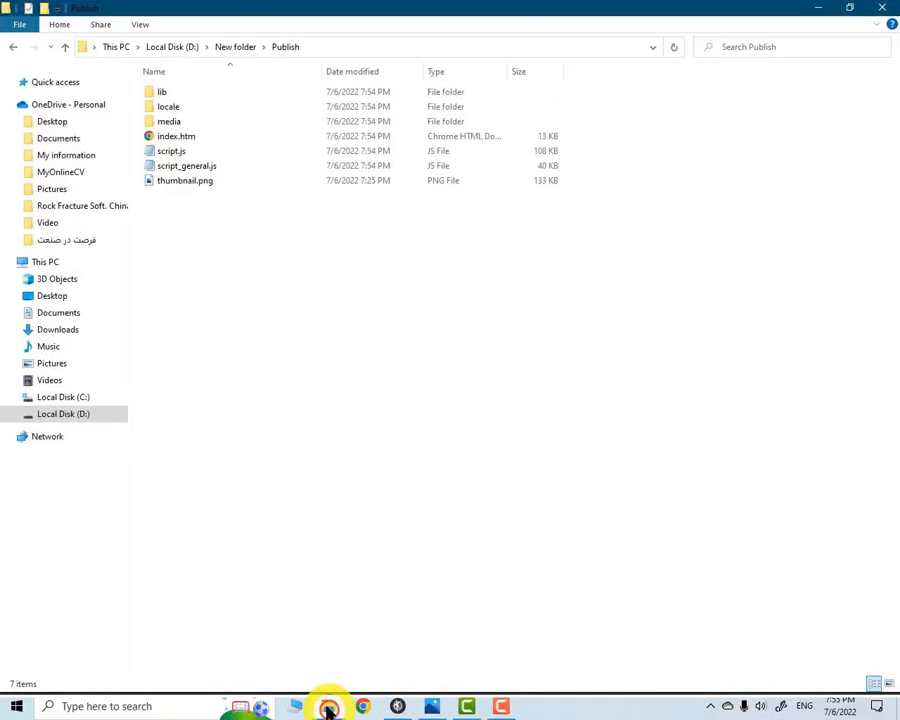
click(66, 48)
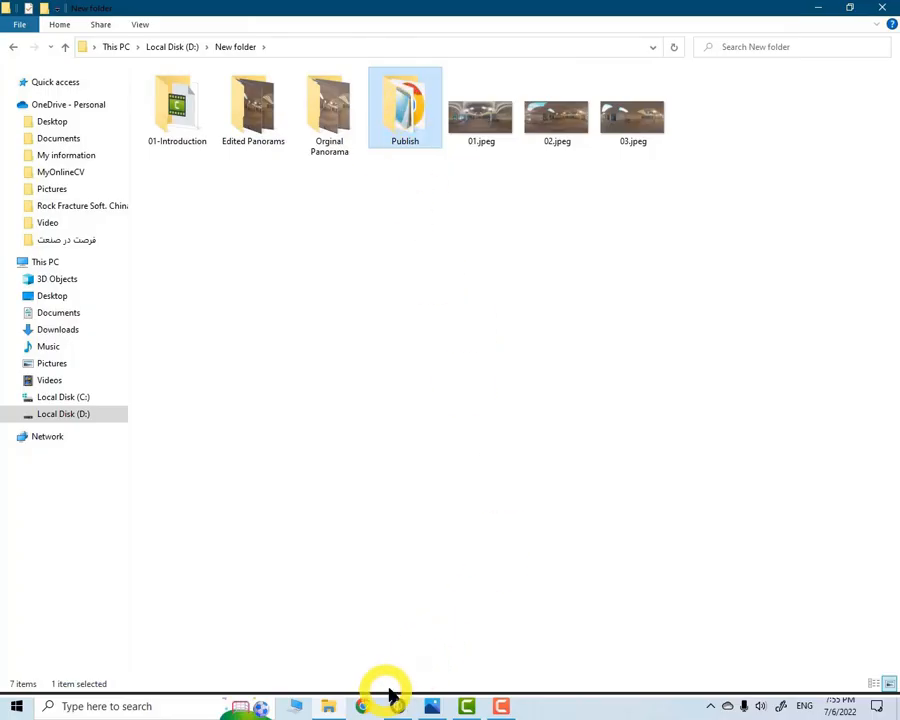
mouse_move(397, 708)
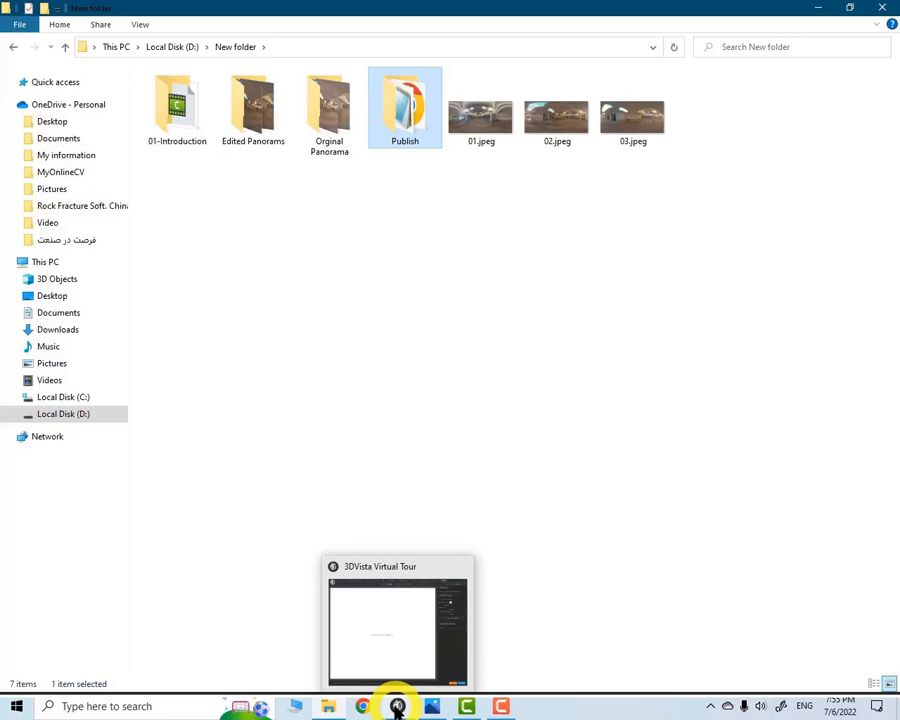
double_click(20, 488)
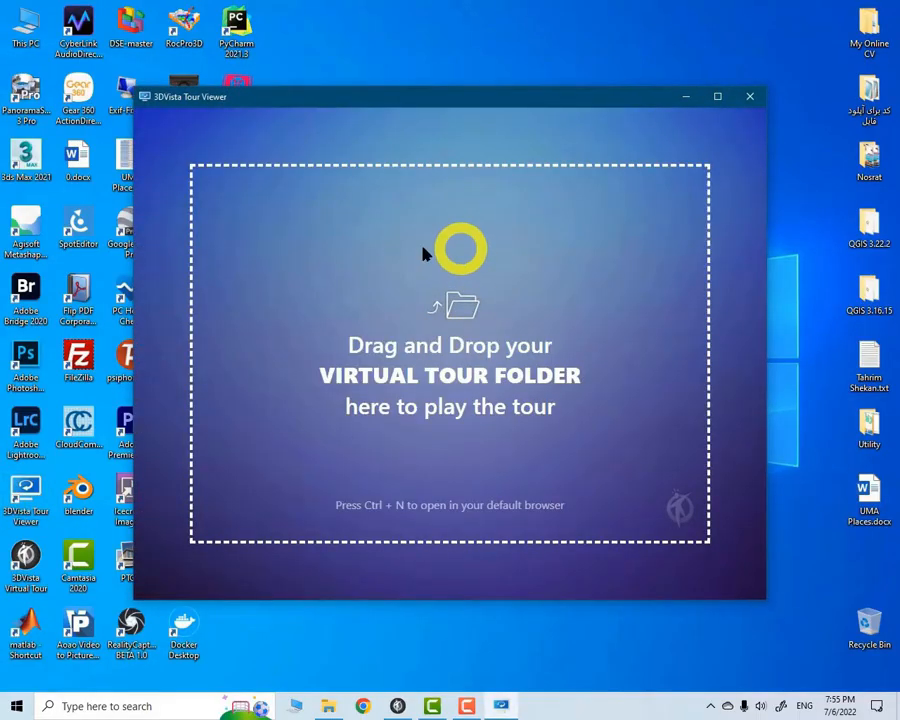
click(327, 706)
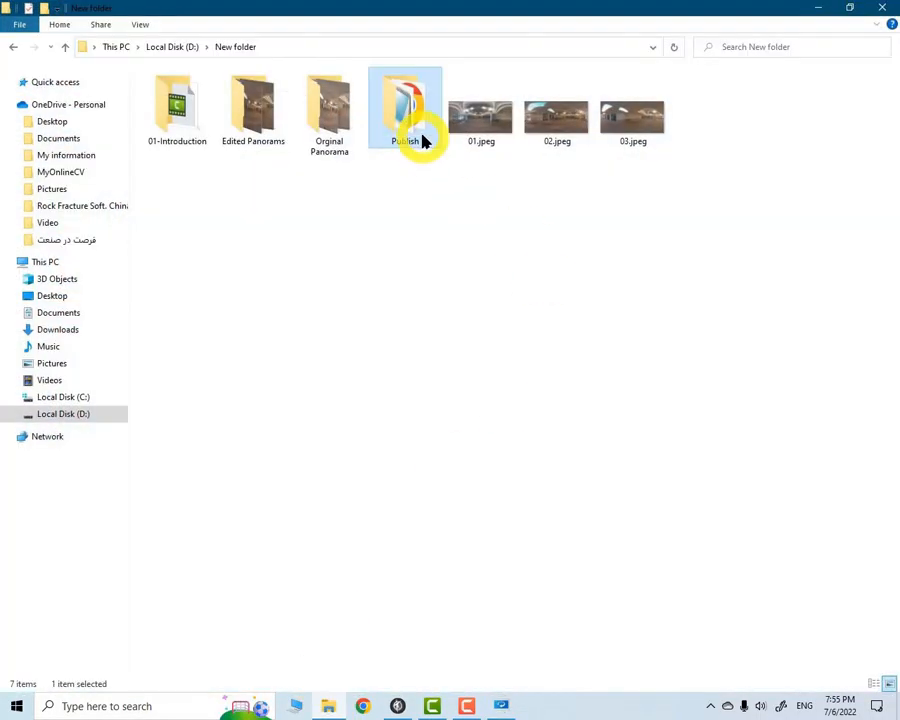
drag(407, 115, 449, 377)
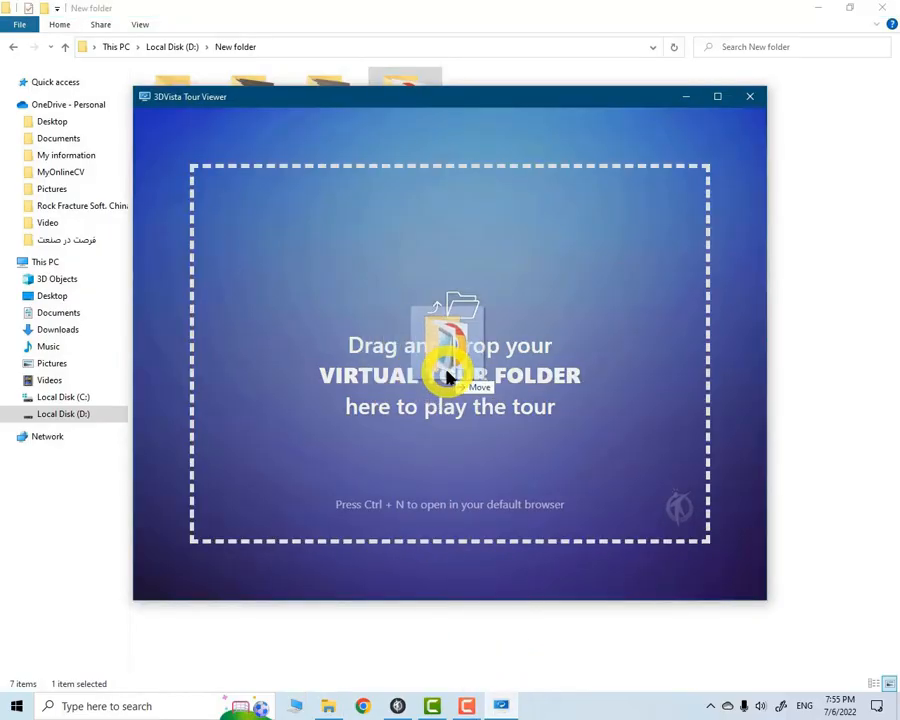
drag(449, 377, 448, 377)
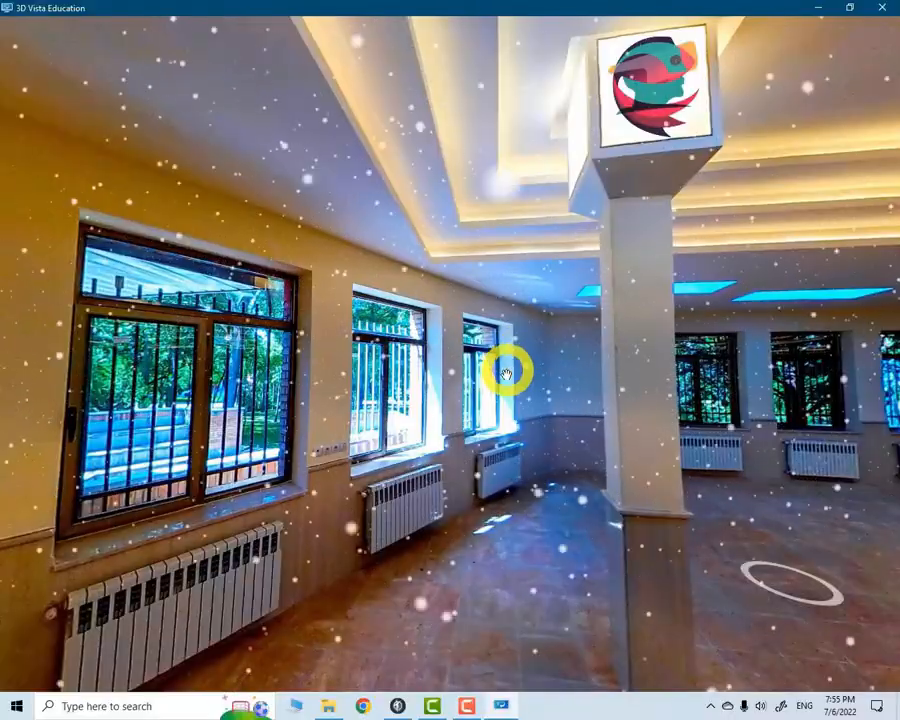
drag(745, 342, 583, 315)
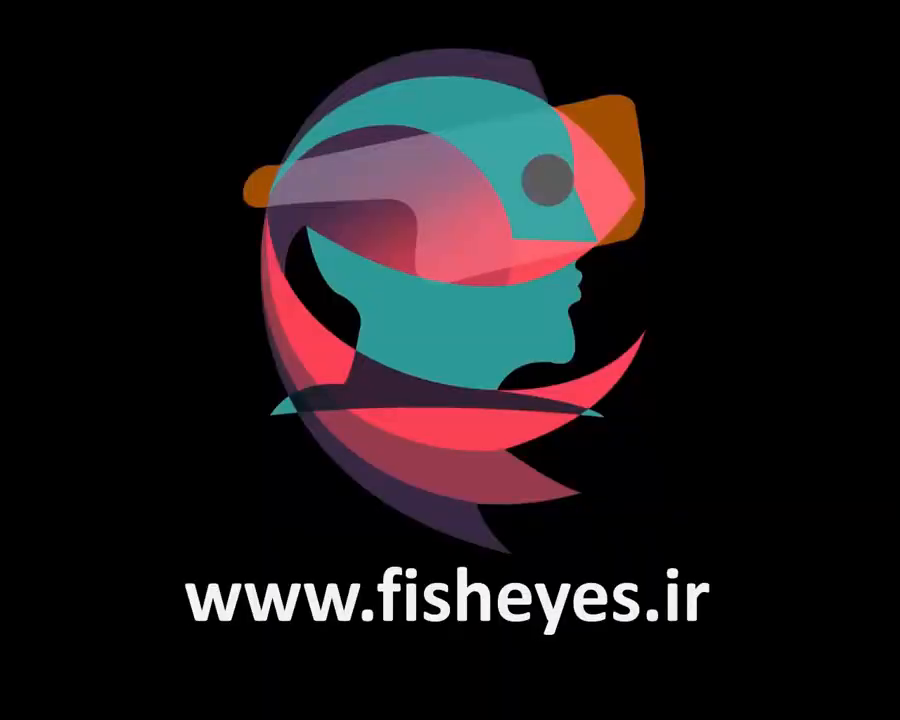